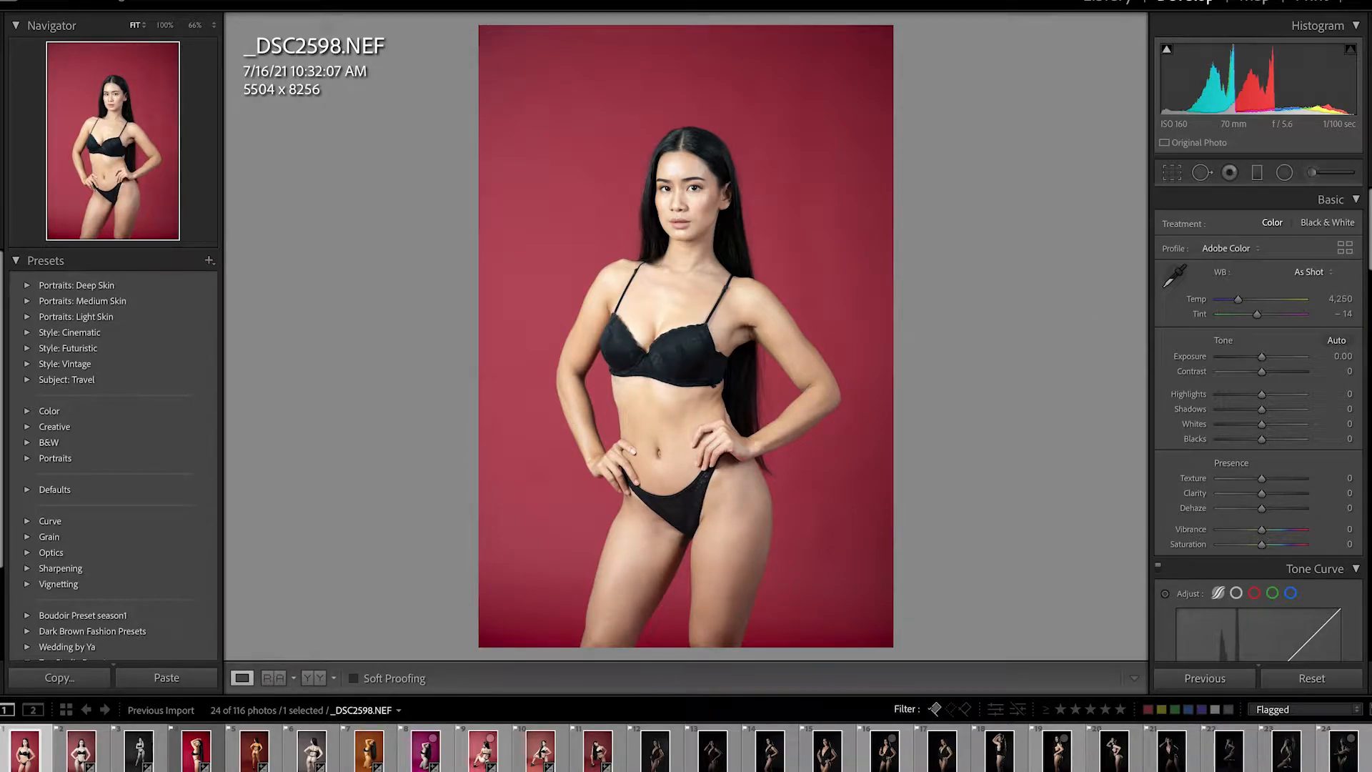
Set the white balance temperature of the portrait _DSC2598.NEF to 4,503.
{"action": "scroll", "coordinate": [1257, 429], "scroll_direction": "down", "scroll_amount": 5}
{"action": "scroll", "coordinate": [1258, 429], "scroll_direction": "up", "scroll_amount": 5}
{"action": "mouse_move", "coordinate": [1369, 220]}
{"action": "left_mouse_down"}
{"action": "mouse_move", "coordinate": [1370, 564]}
{"action": "mouse_move", "coordinate": [1370, 235]}
{"action": "left_mouse_up"}
{"action": "left_click", "coordinate": [1336, 300]}
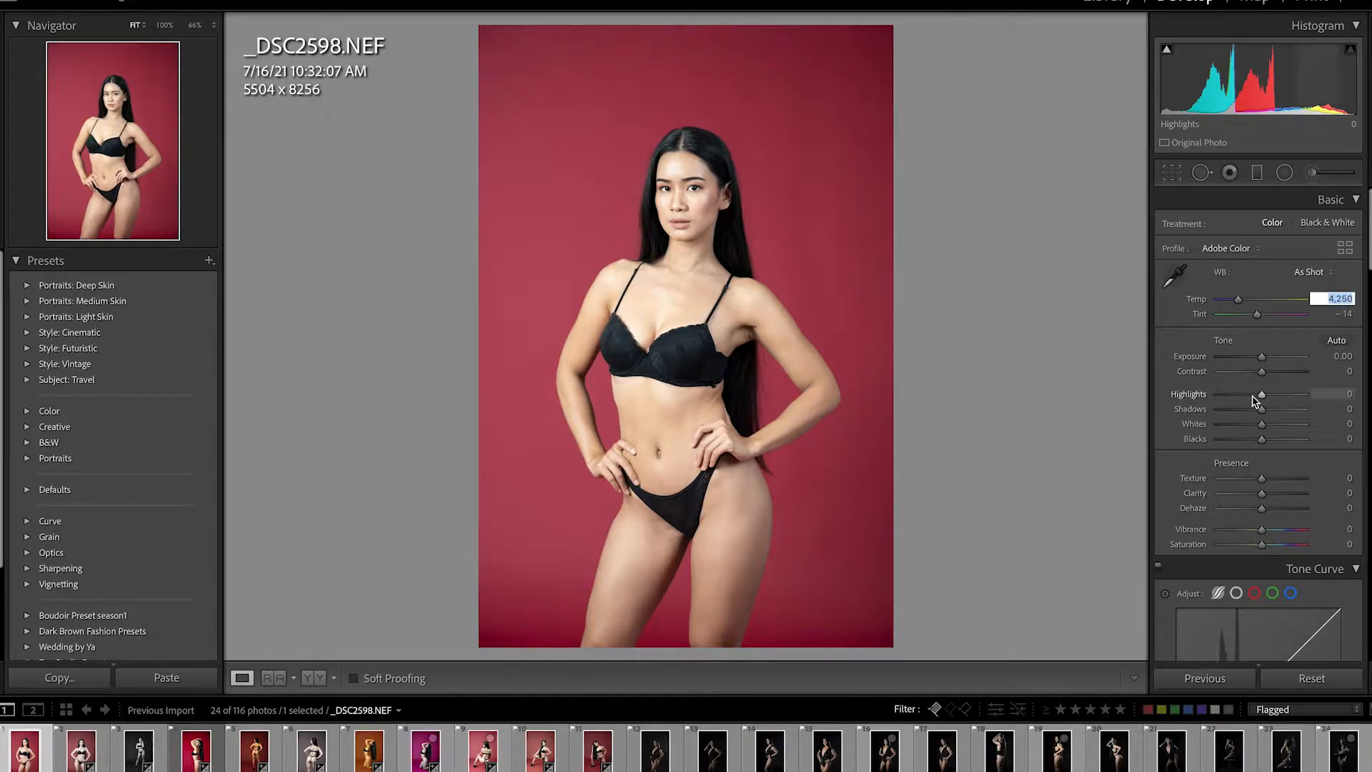
{"action": "type", "text": "4,503"}
{"action": "key", "text": "Return"}
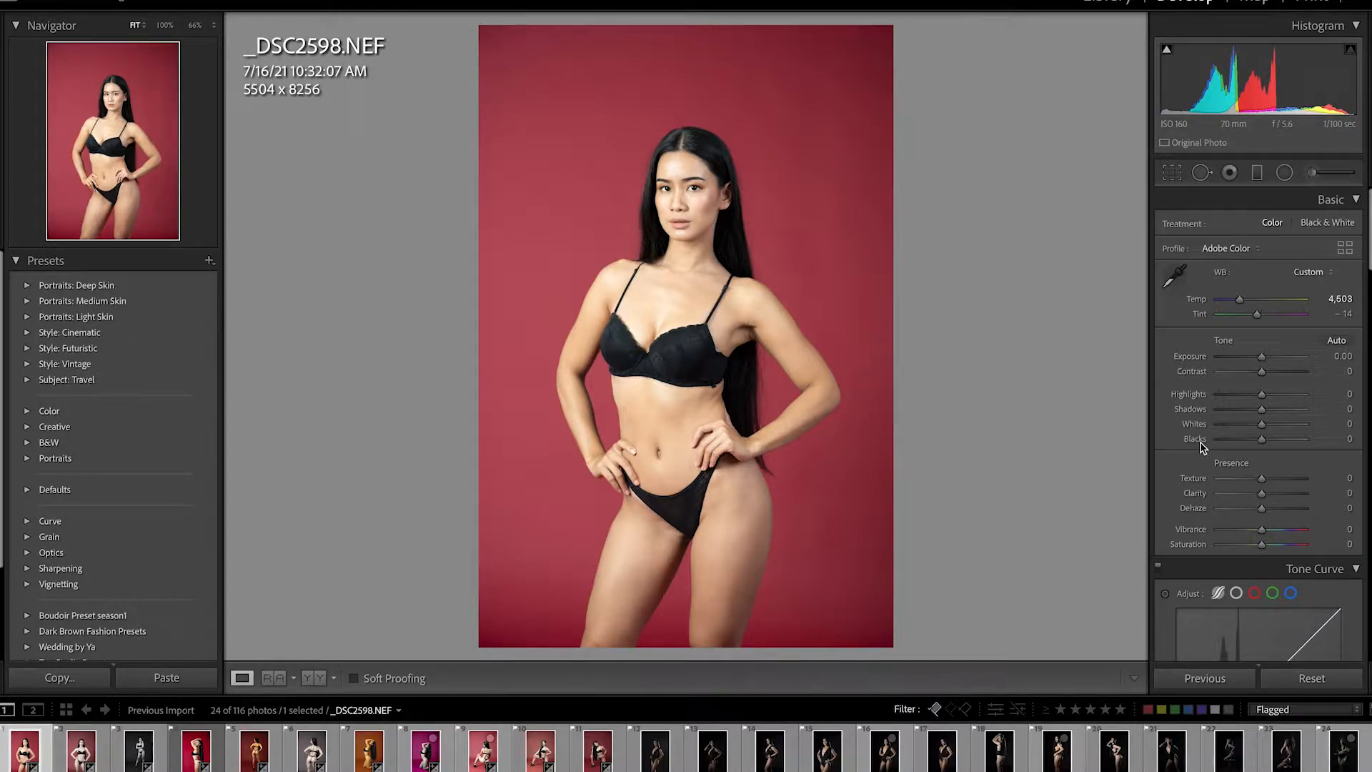
Set the Contrast in the Basic tone adjustments to -20.
{"action": "left_click", "coordinate": [1351, 371]}
{"action": "type", "text": "-20"}
{"action": "key", "text": "Return"}
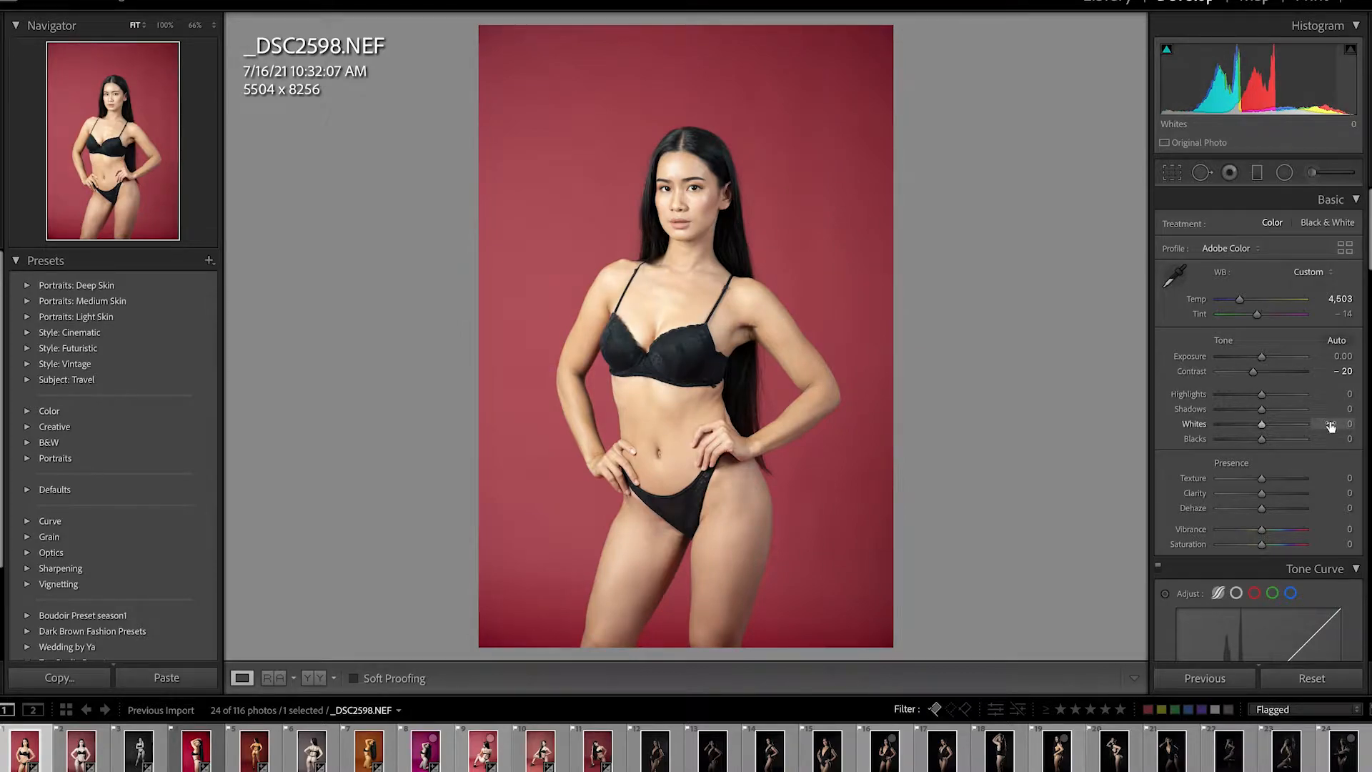
Set the Basic tone adjustments Highlights to -6 and Shadows to +40.
{"action": "left_click", "coordinate": [1351, 395]}
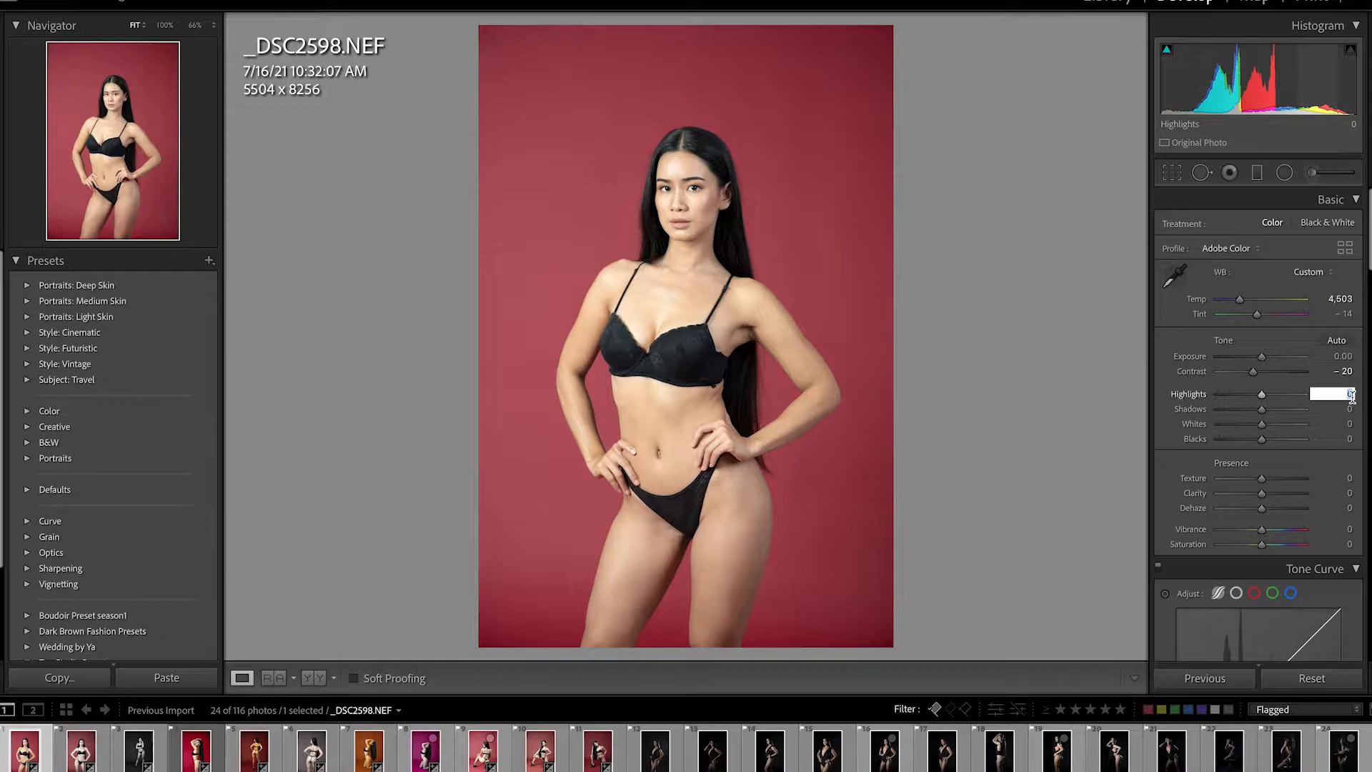
{"action": "type", "text": "-6"}
{"action": "key", "text": "Return"}
{"action": "left_click", "coordinate": [1350, 409]}
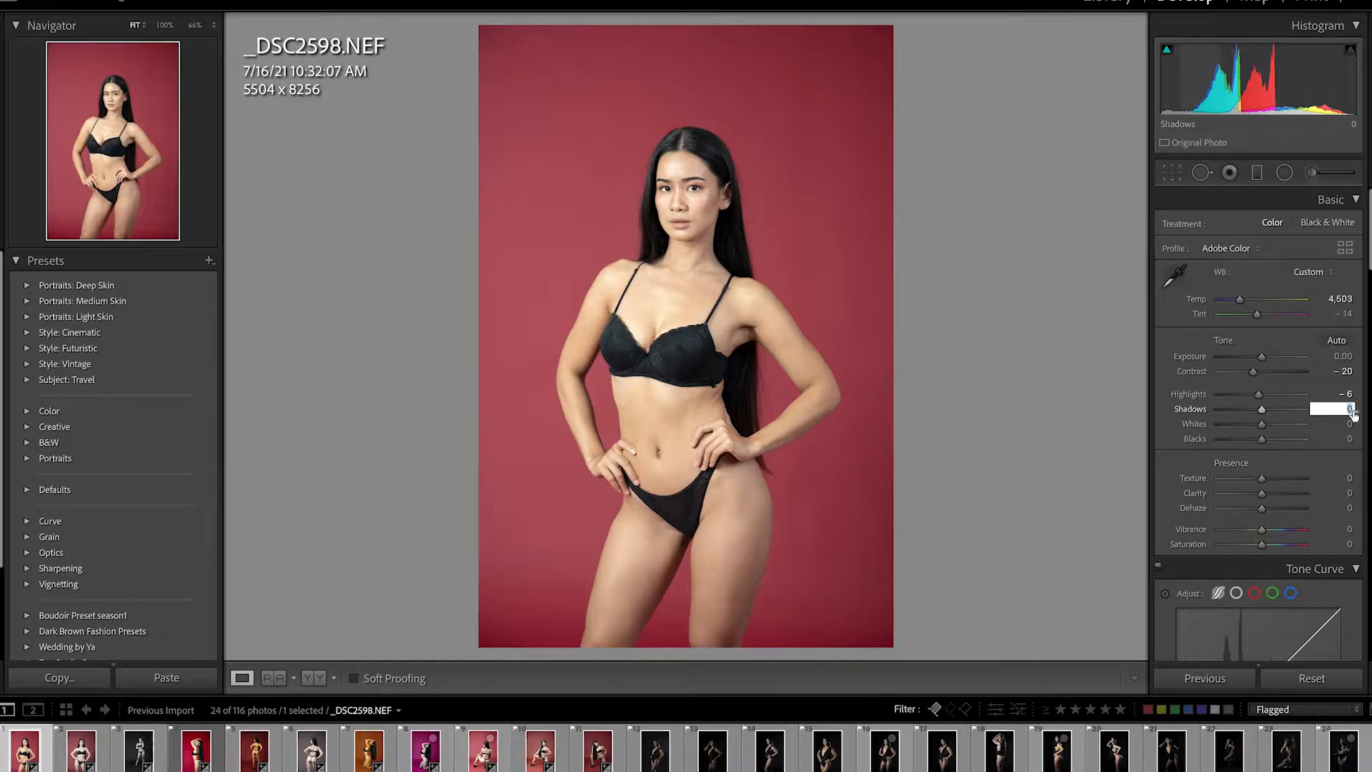
{"action": "type", "text": "40"}
{"action": "key", "text": "Return"}
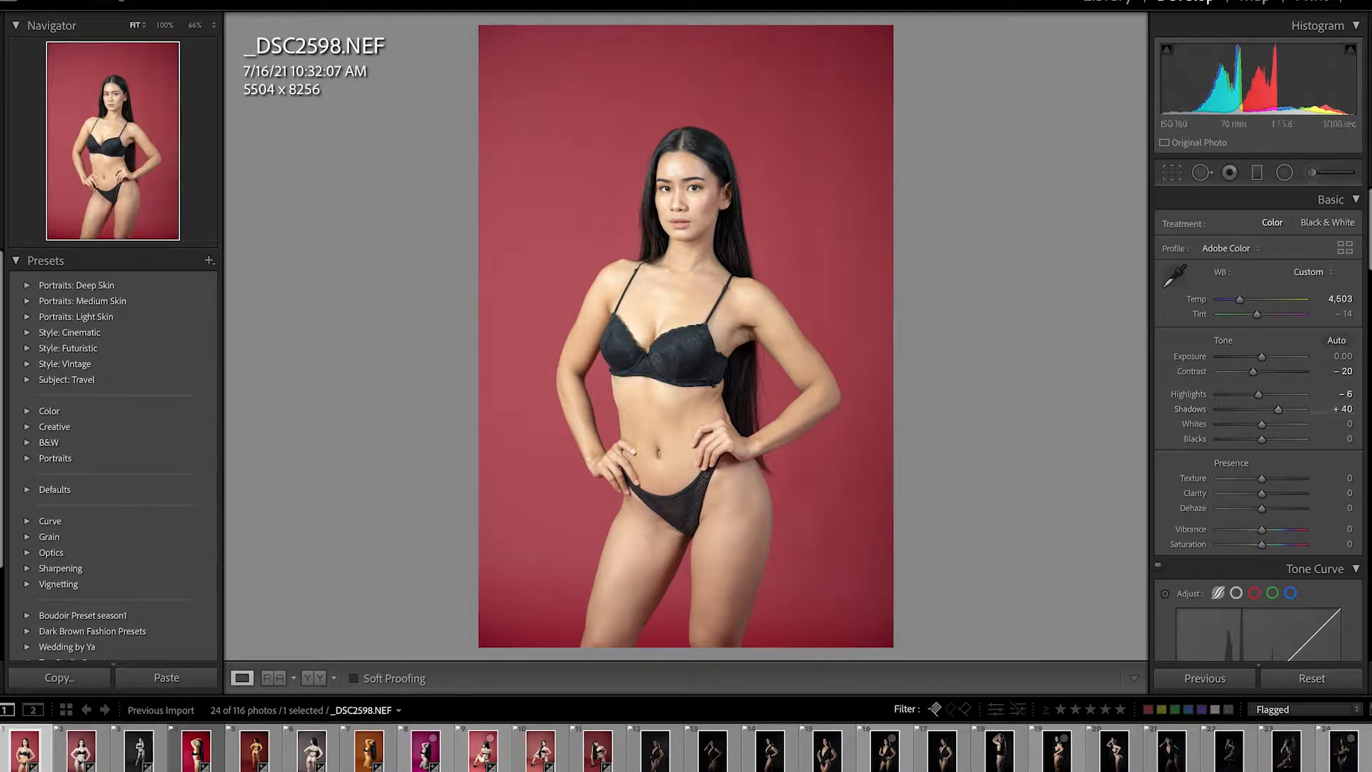
Set the Basic tone adjustments Whites to -1 and Blacks to -39.
{"action": "left_click", "coordinate": [1349, 426]}
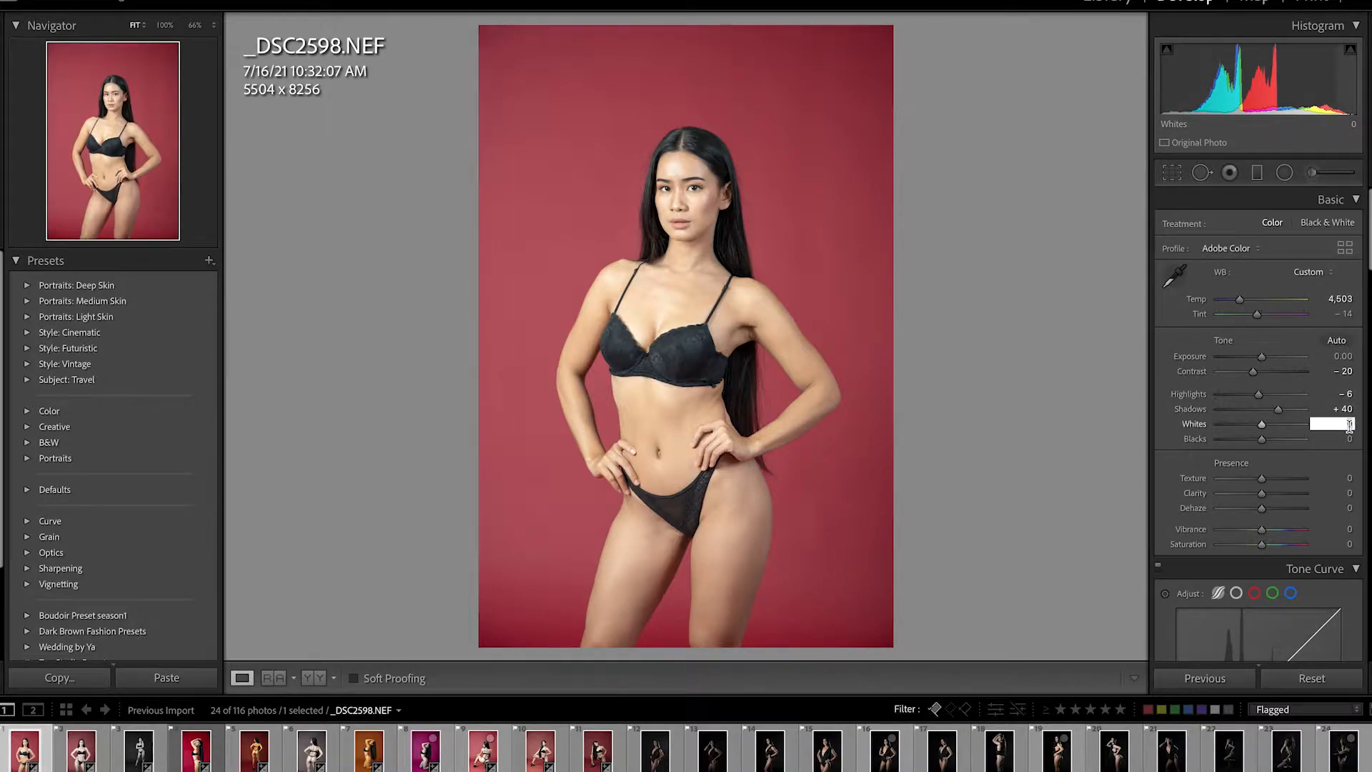
{"action": "type", "text": "-1"}
{"action": "key", "text": "Return"}
{"action": "left_click", "coordinate": [1349, 439]}
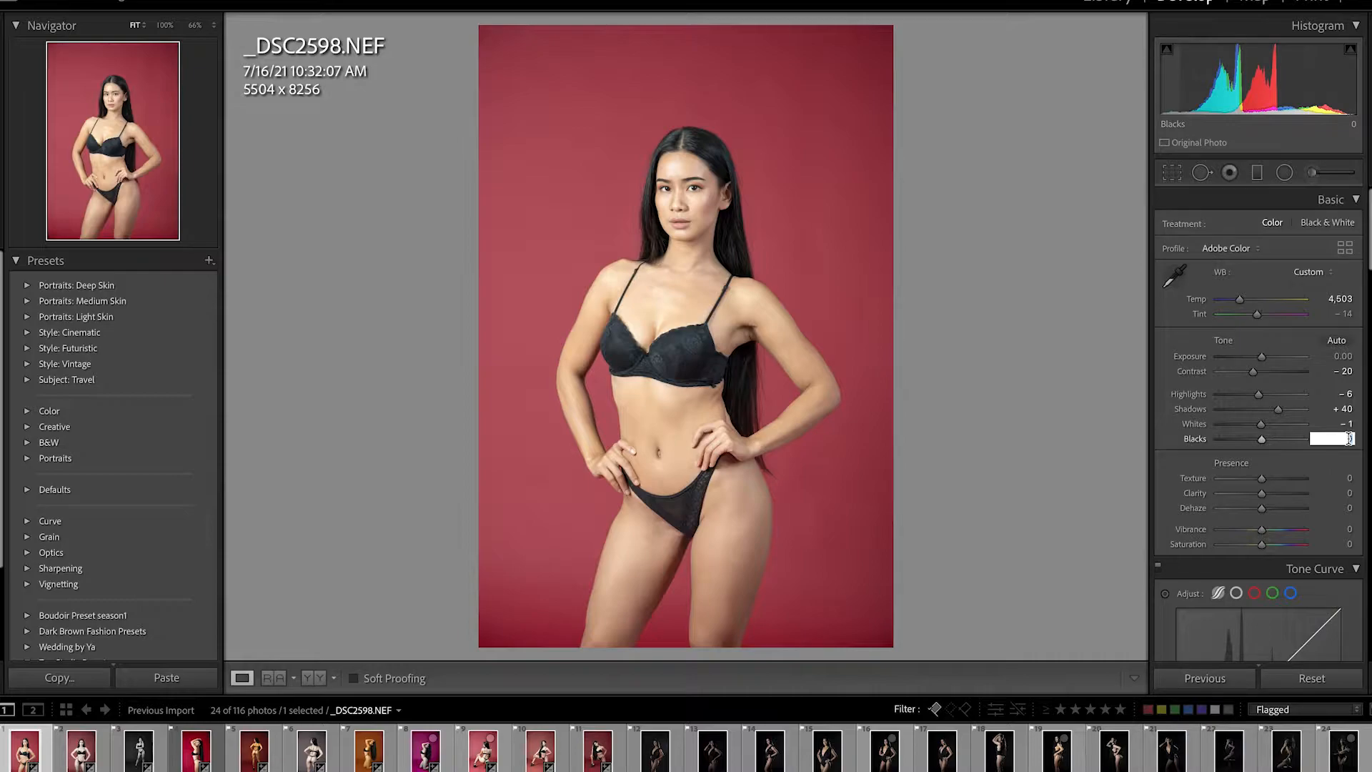
{"action": "type", "text": "-39"}
{"action": "key", "text": "Return"}
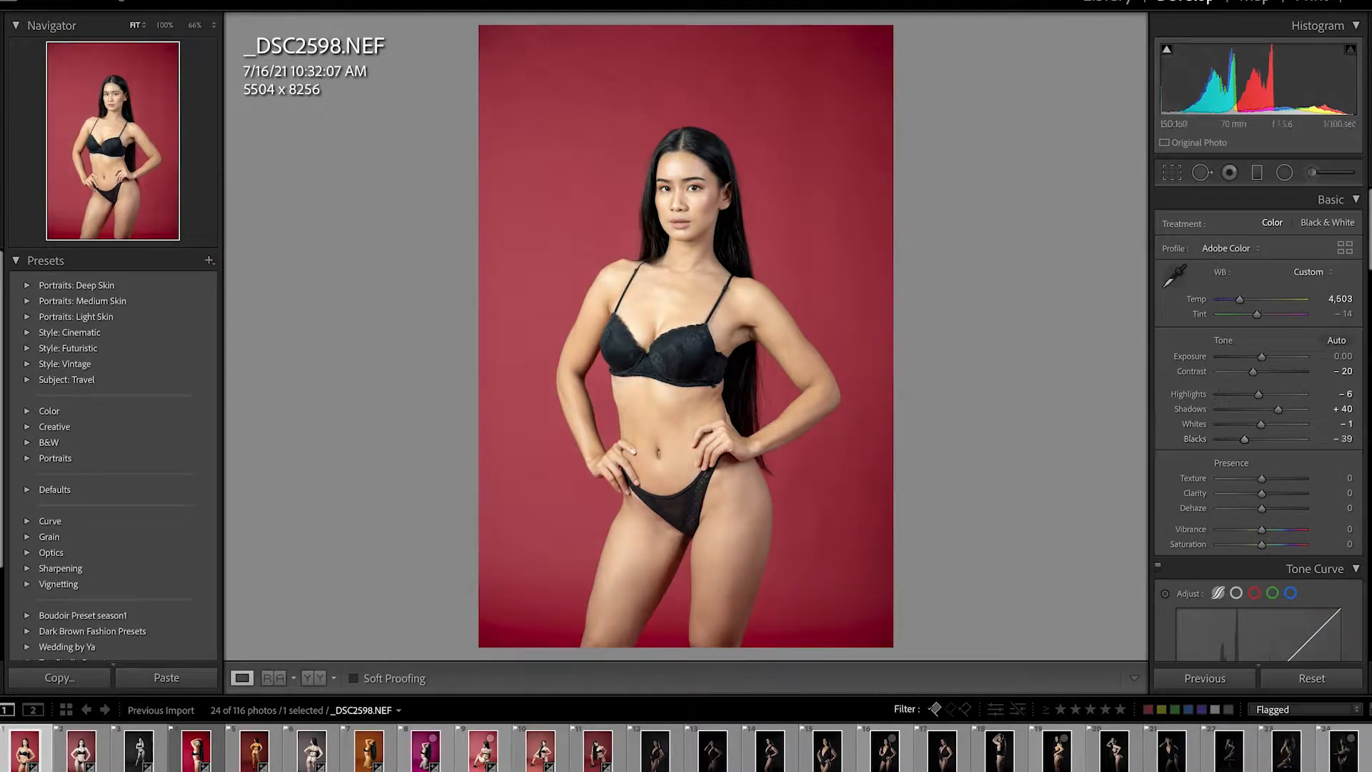
Set the Texture in the Presence adjustments to +8.
{"action": "scroll", "coordinate": [1257, 428], "scroll_direction": "down", "scroll_amount": 5}
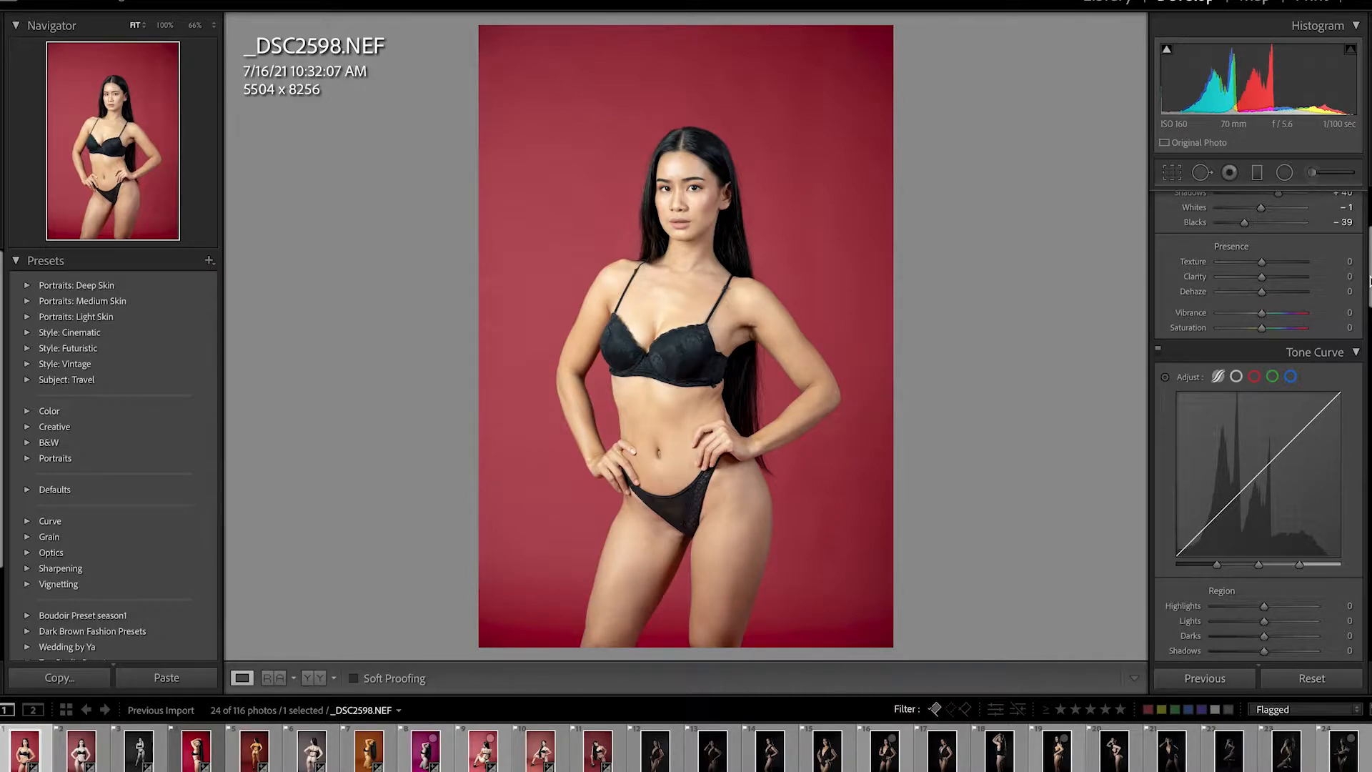
{"action": "left_click", "coordinate": [1348, 261]}
{"action": "type", "text": "8"}
{"action": "key", "text": "Return"}
Reduce the photo's overall color intensity with Vibrance at -9 and Saturation at -6.
{"action": "left_click", "coordinate": [1349, 312]}
{"action": "type", "text": "-9"}
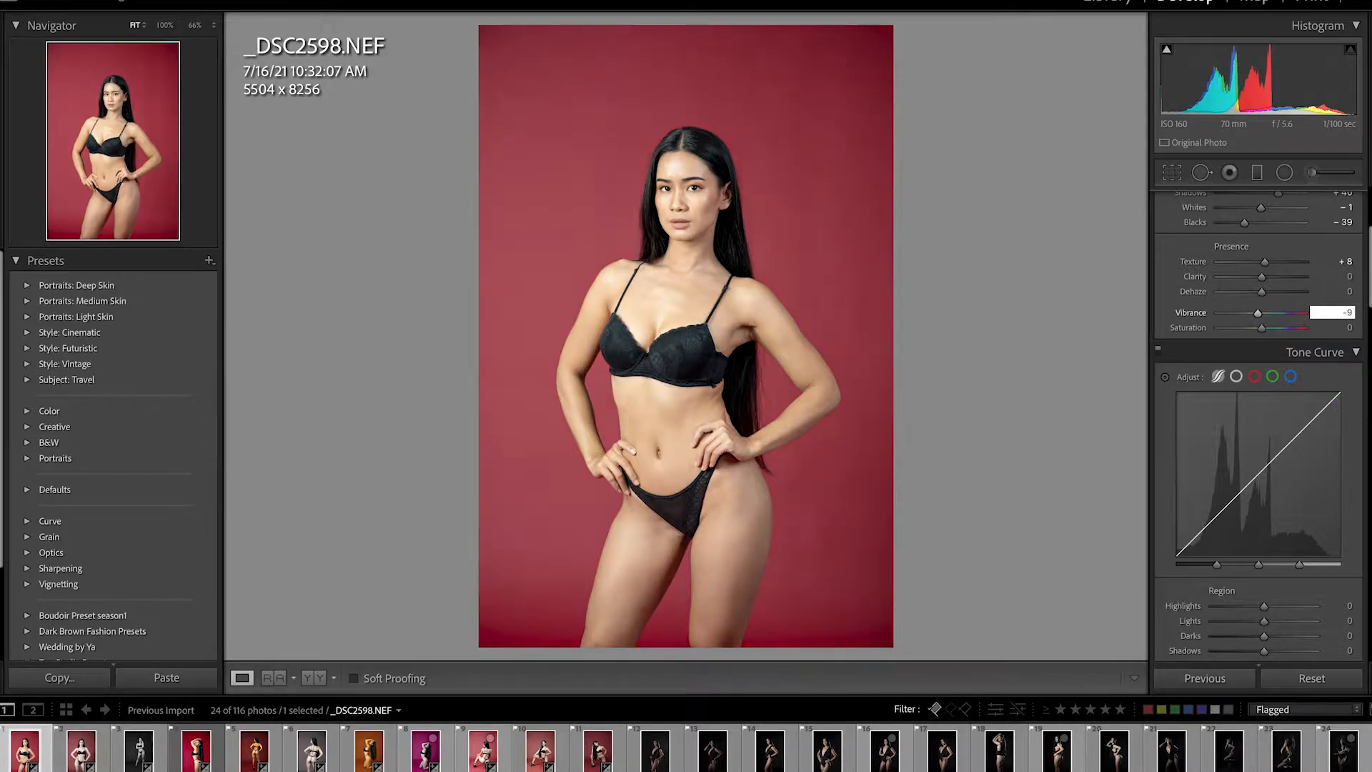
{"action": "key", "text": "Return"}
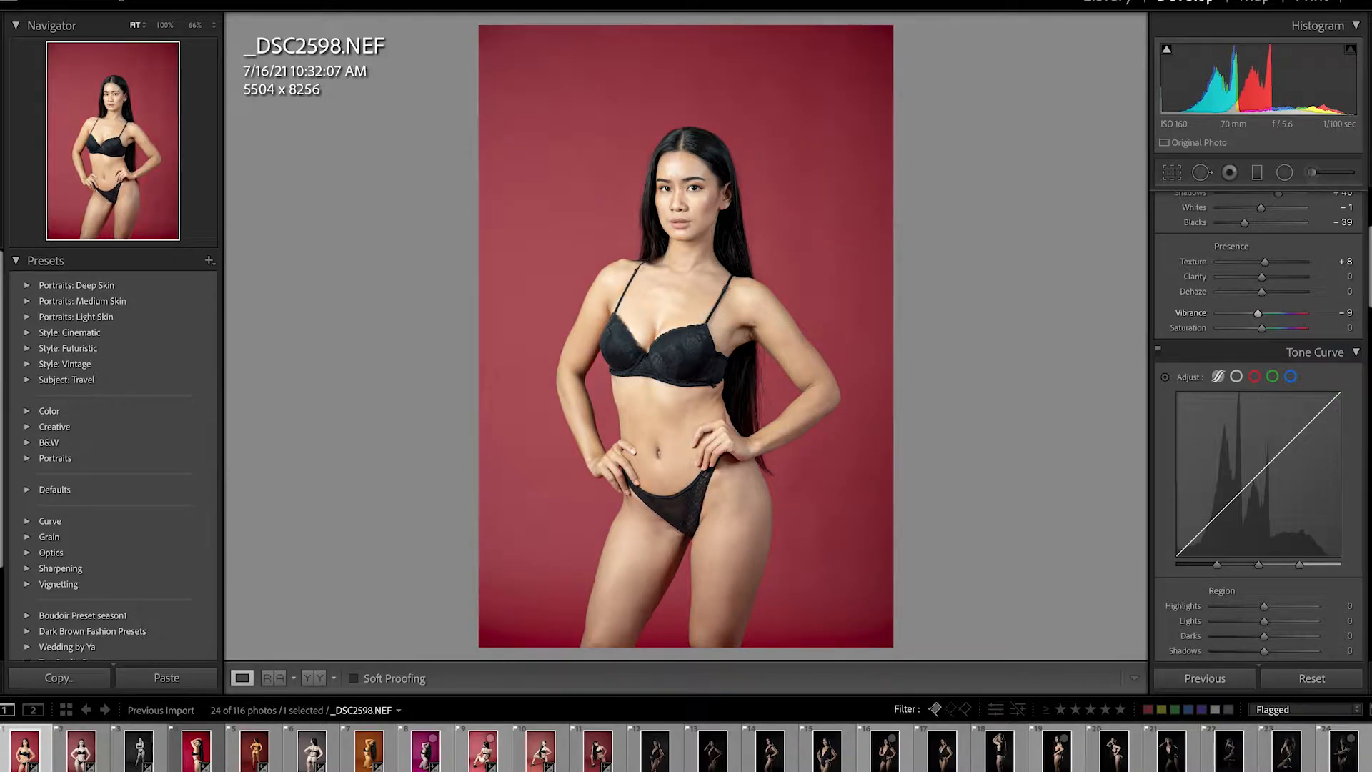
{"action": "left_click", "coordinate": [1347, 327]}
{"action": "type", "text": "-6"}
{"action": "key", "text": "Return"}
Set the tone curve's region values for Highlights to +3 and Lights to +4.
{"action": "scroll", "coordinate": [1258, 429], "scroll_direction": "down", "scroll_amount": 4}
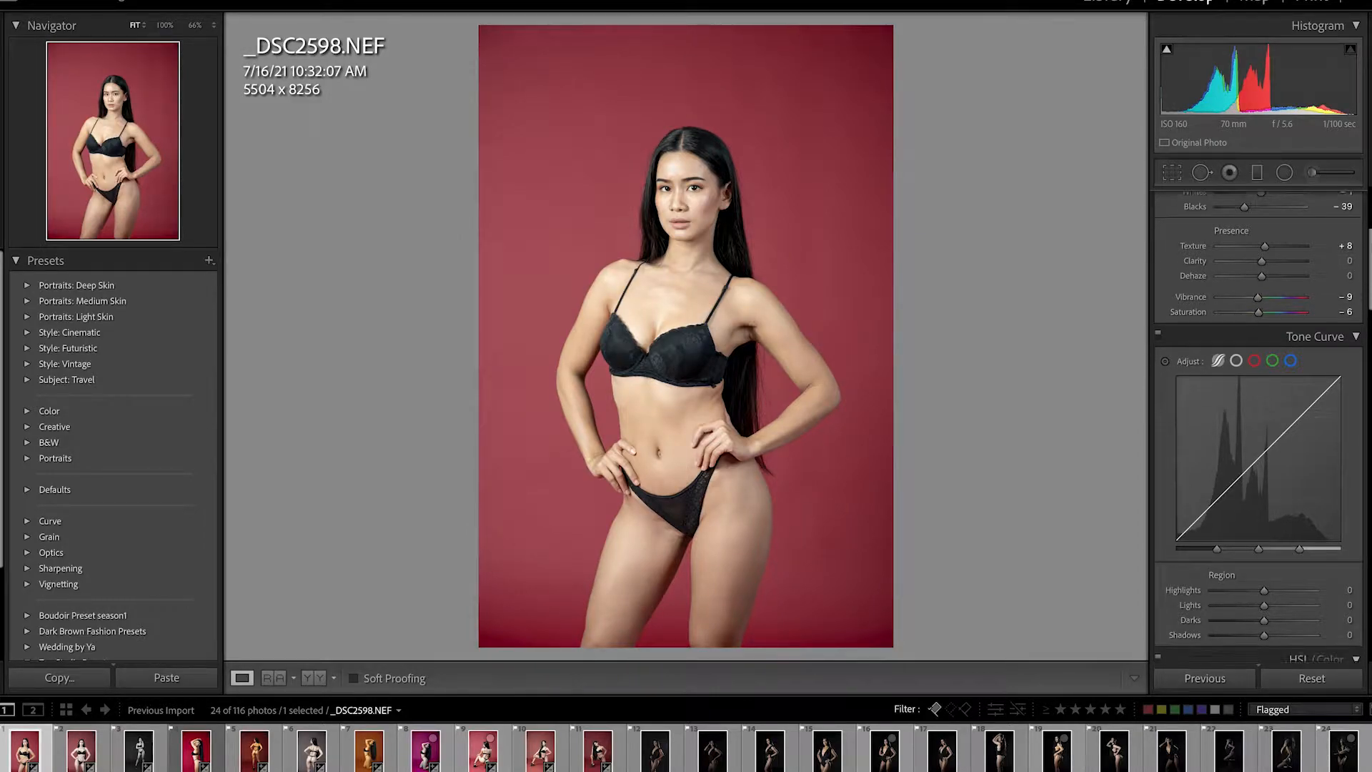
{"action": "scroll", "coordinate": [1257, 429], "scroll_direction": "up", "scroll_amount": 3}
{"action": "scroll", "coordinate": [1258, 429], "scroll_direction": "down", "scroll_amount": 2}
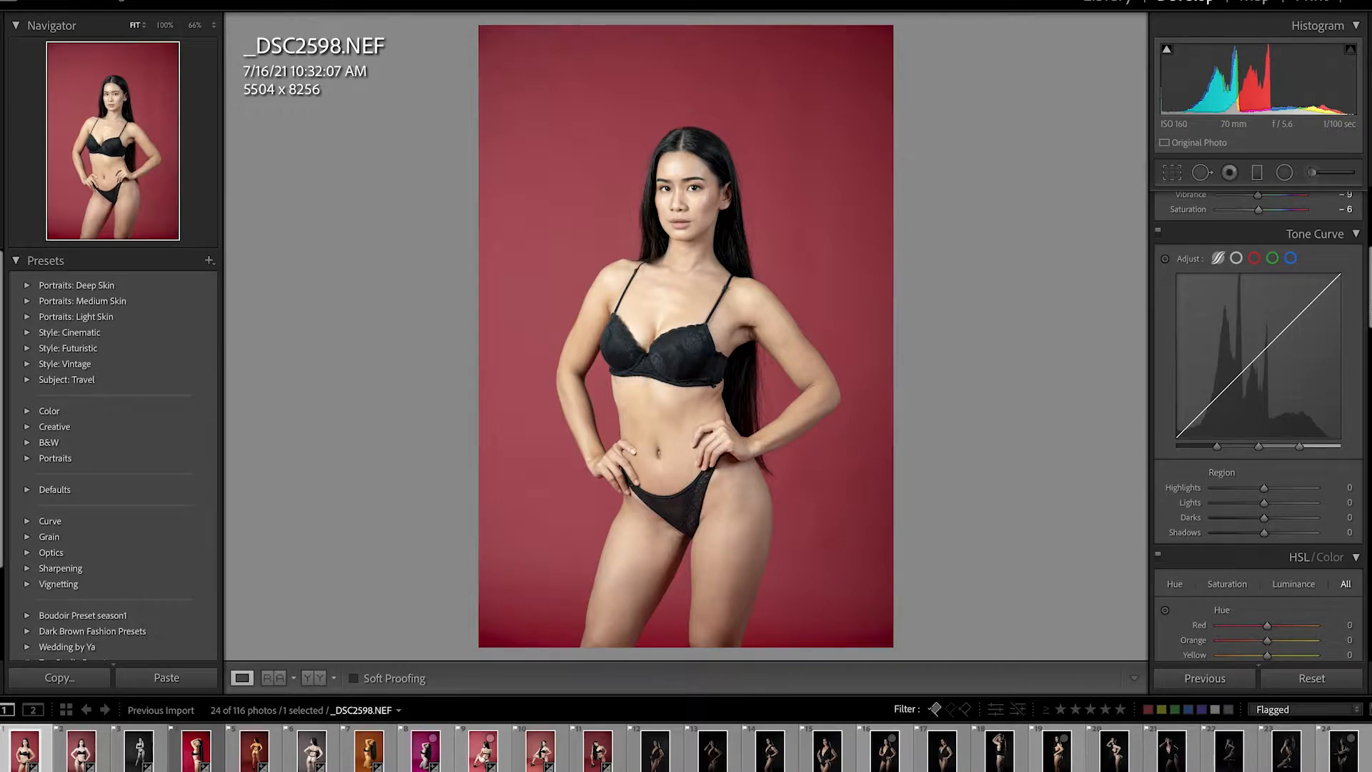
{"action": "scroll", "coordinate": [1370, 338], "scroll_direction": "down", "scroll_amount": 5}
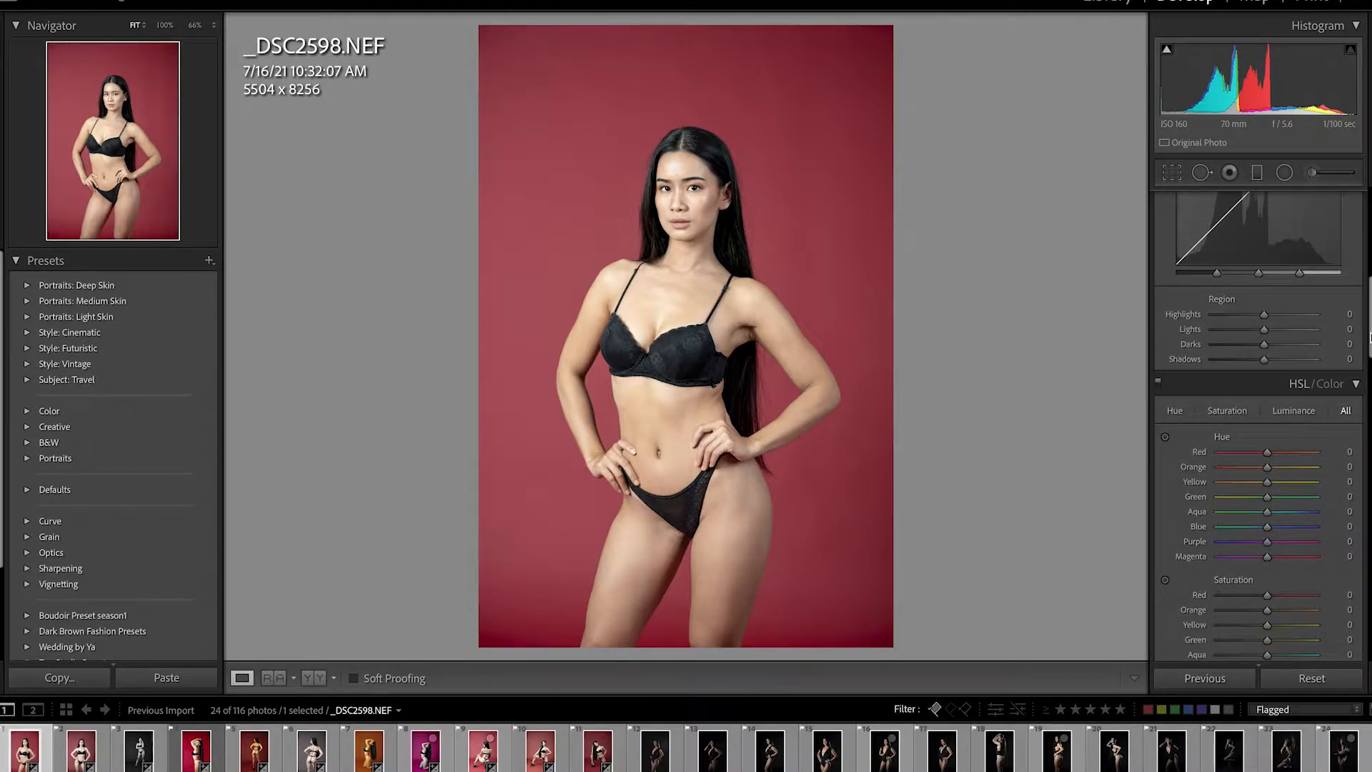
{"action": "left_click", "coordinate": [1349, 314]}
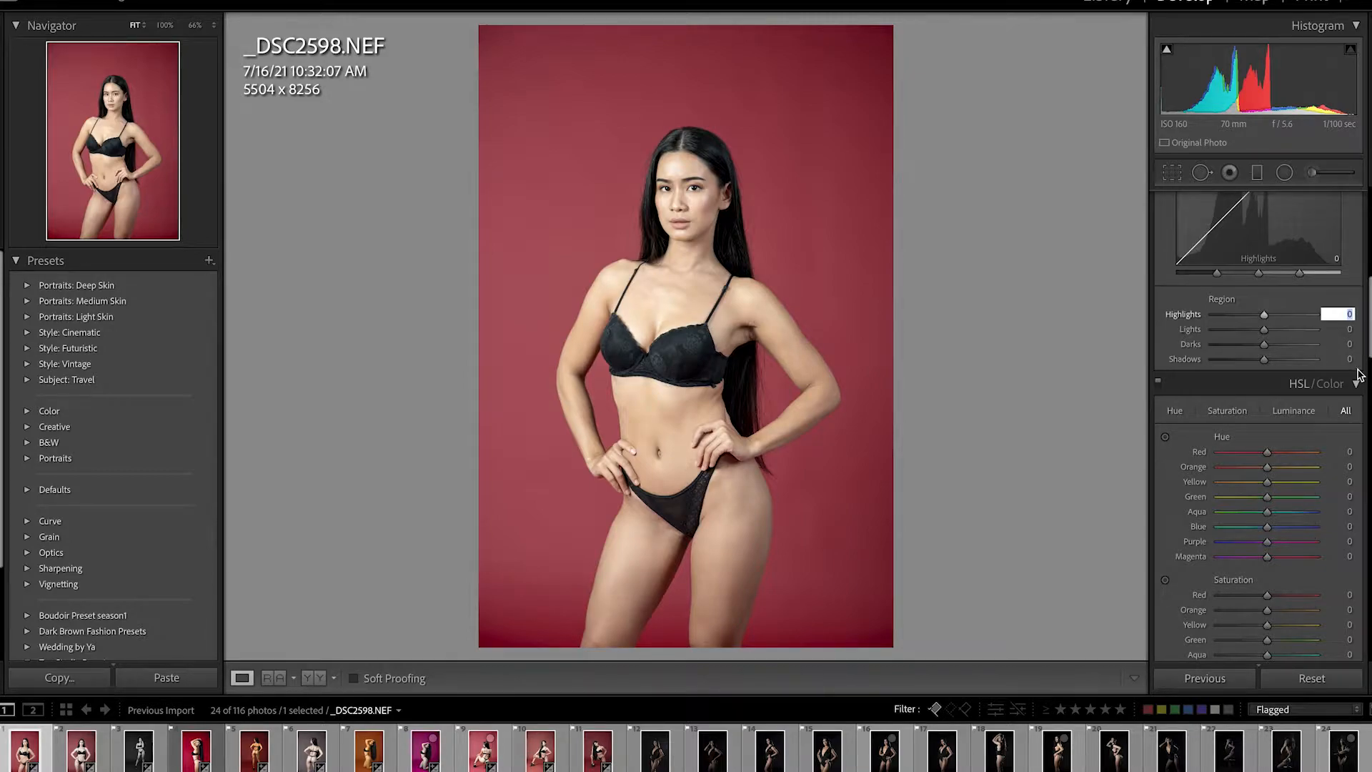
{"action": "type", "text": "3"}
{"action": "key", "text": "Return"}
{"action": "left_click", "coordinate": [1349, 328]}
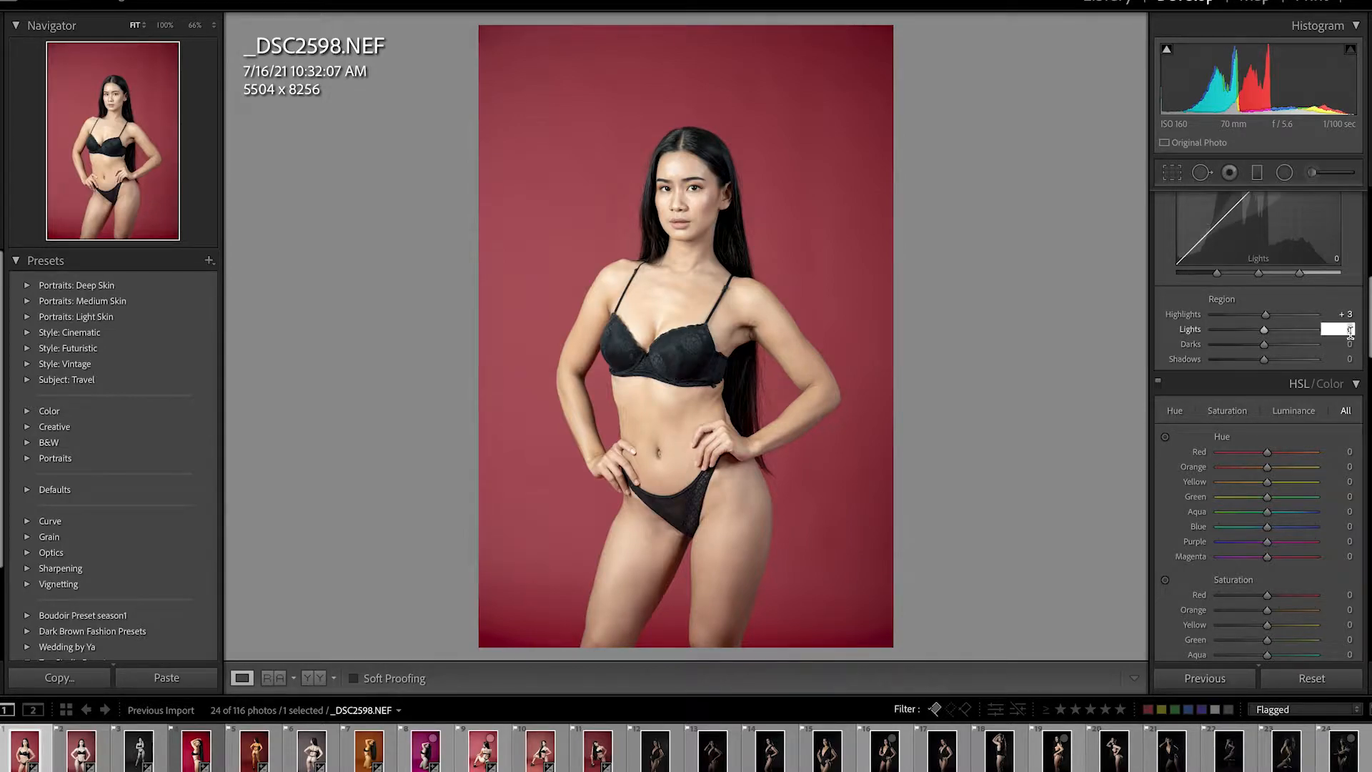
{"action": "type", "text": "4"}
{"action": "key", "text": "Return"}
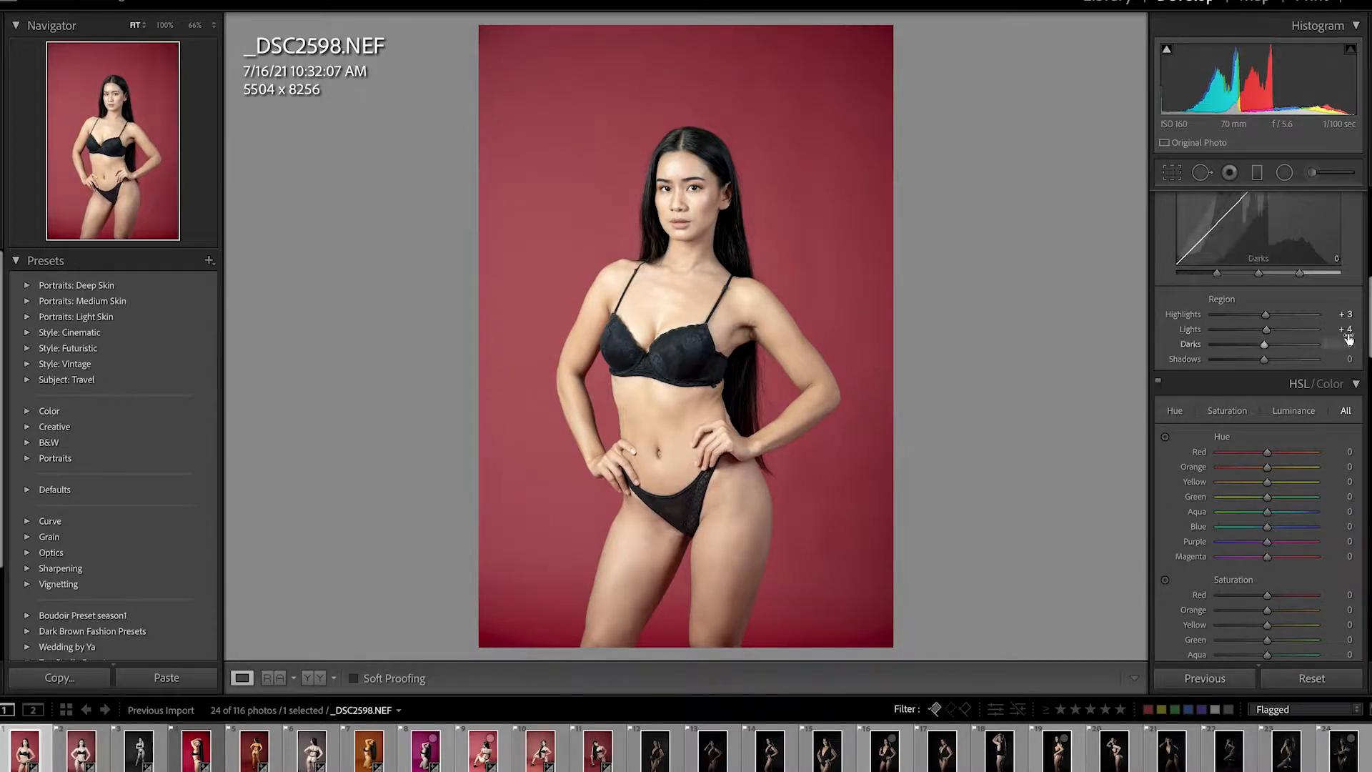
Set the tone curve's region values for Darks to -23 and Shadows to -9.
{"action": "left_click", "coordinate": [1349, 344]}
{"action": "type", "text": "-23"}
{"action": "key", "text": "Return"}
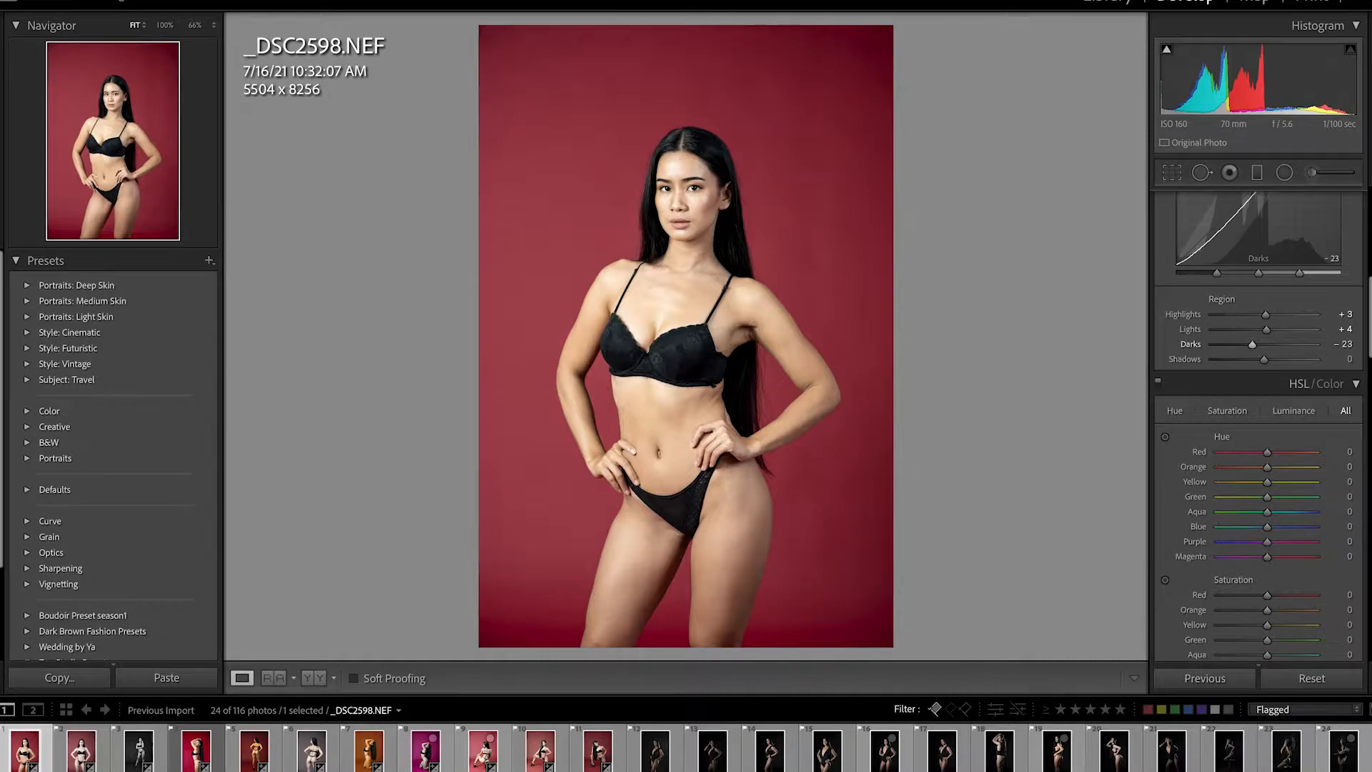
{"action": "left_click", "coordinate": [1348, 359]}
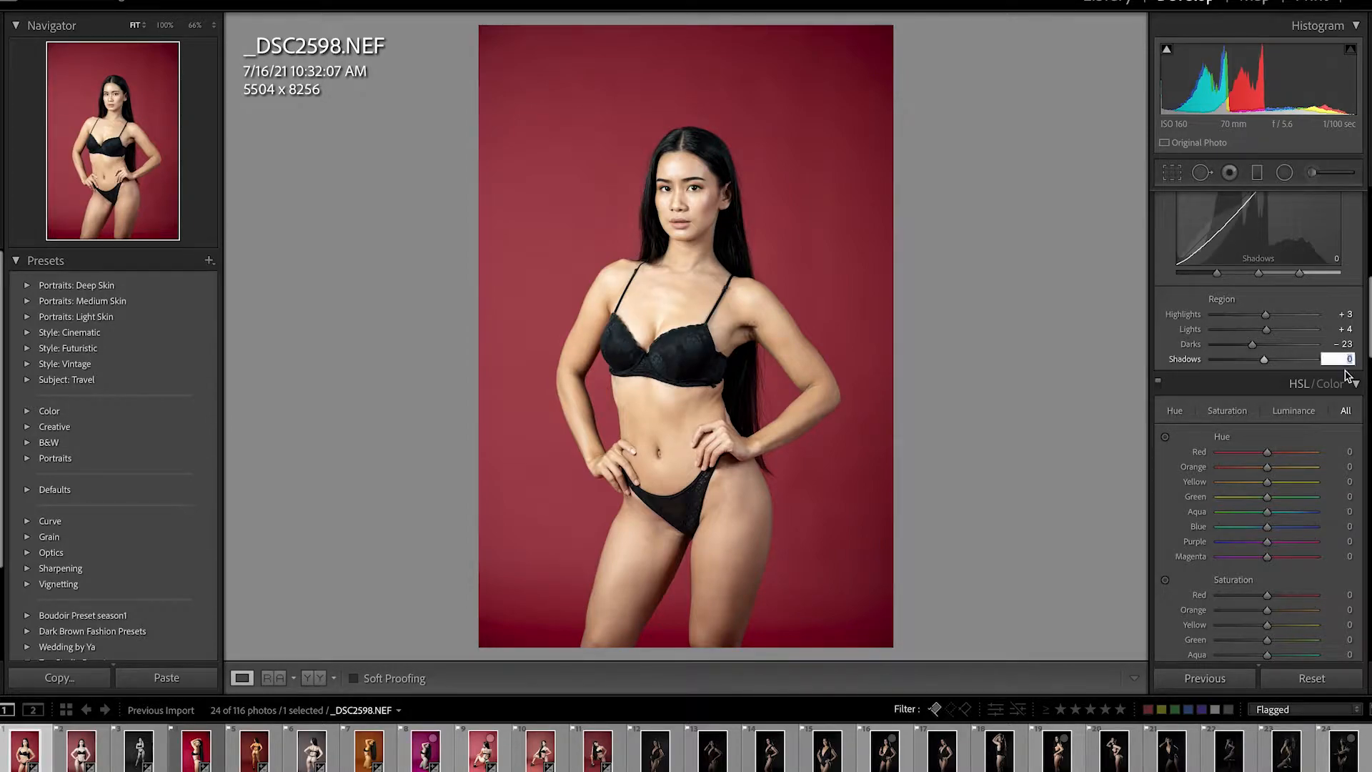
{"action": "type", "text": "-9"}
{"action": "key", "text": "Return"}
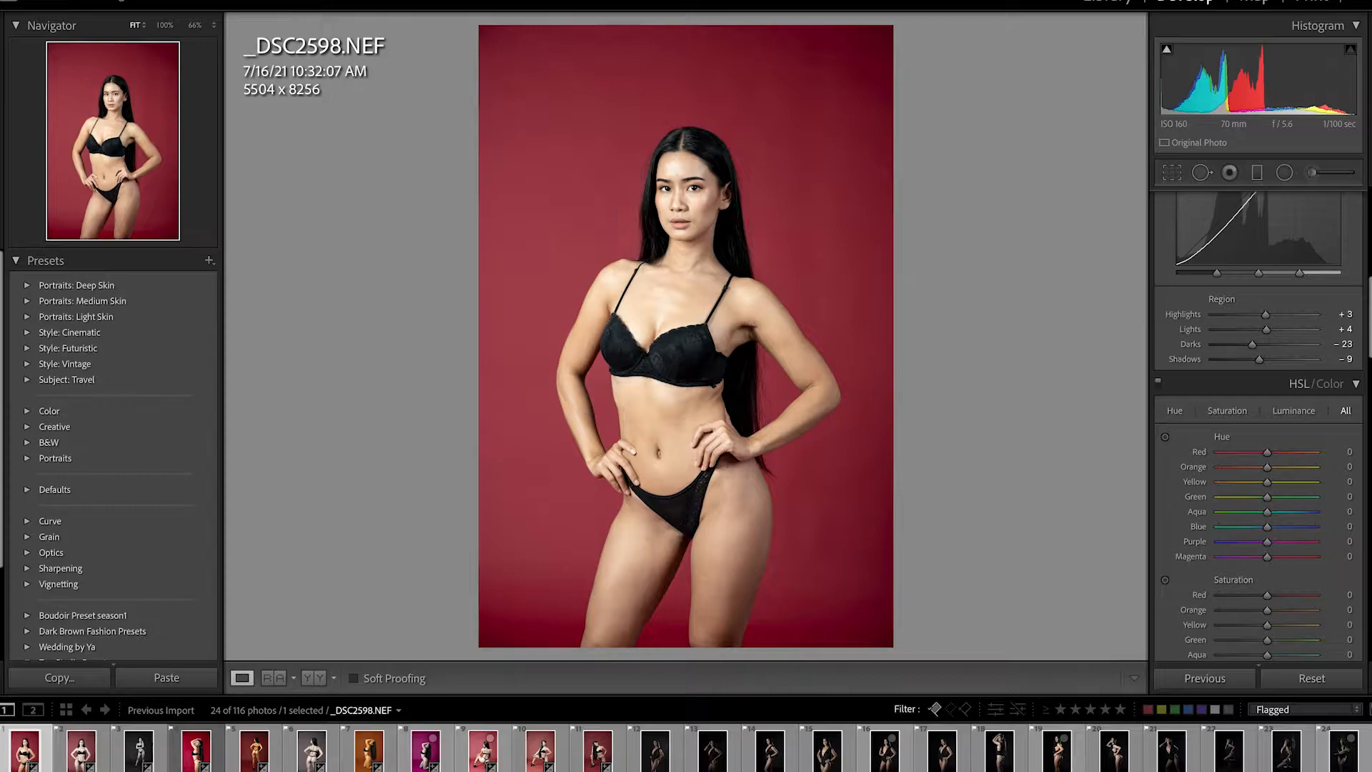
Set the HSL hue of Red to -5 and of Orange to +8.
{"action": "scroll", "coordinate": [1367, 365], "scroll_direction": "down", "scroll_amount": 5}
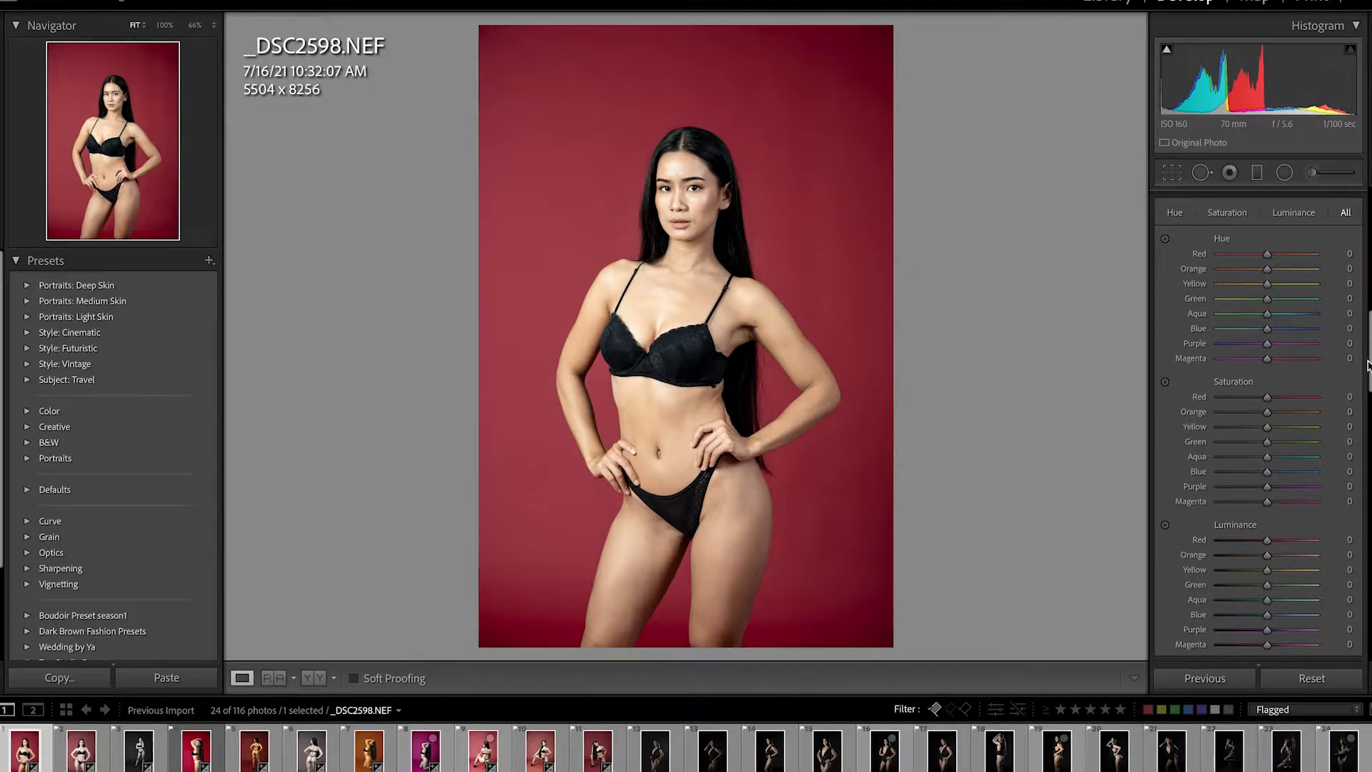
{"action": "left_click_drag", "start_coordinate": [1370, 356], "coordinate": [1369, 348]}
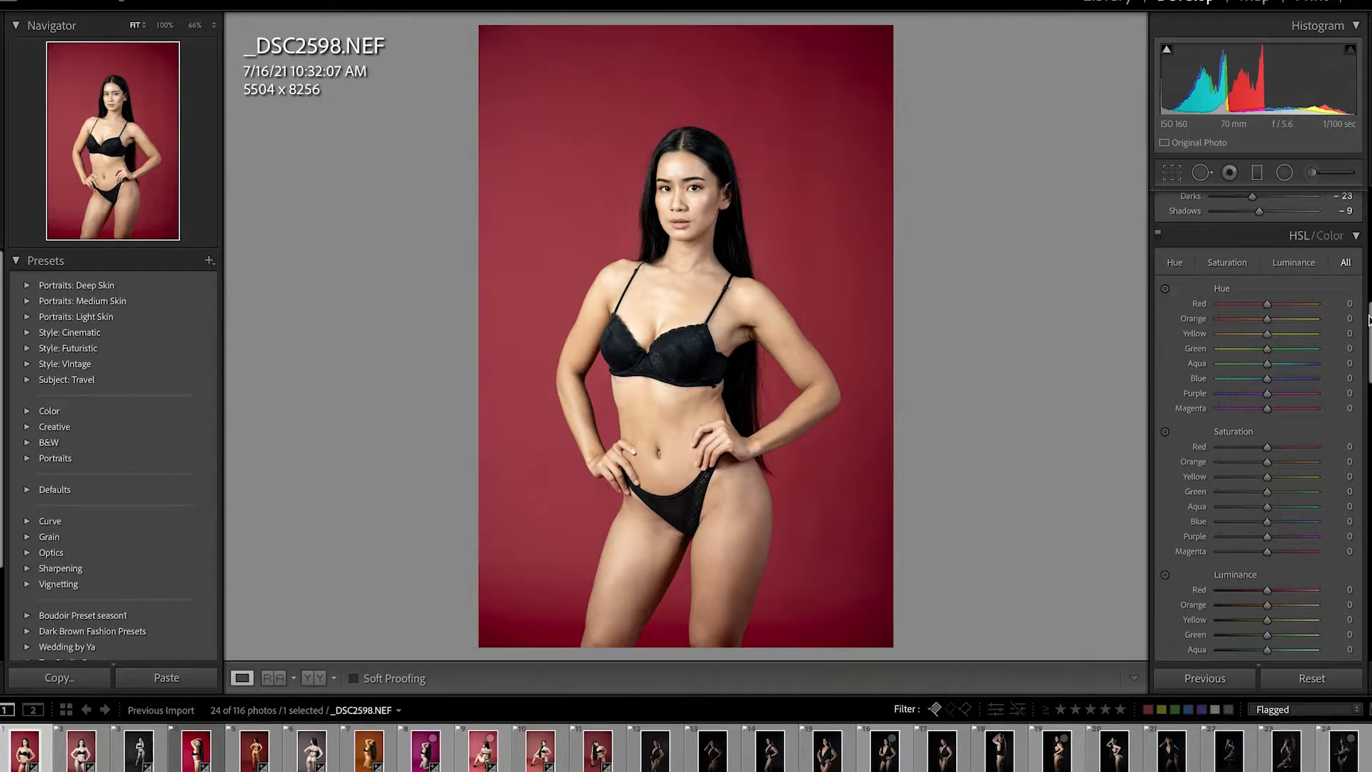
{"action": "left_click_drag", "start_coordinate": [1369, 317], "coordinate": [1368, 316]}
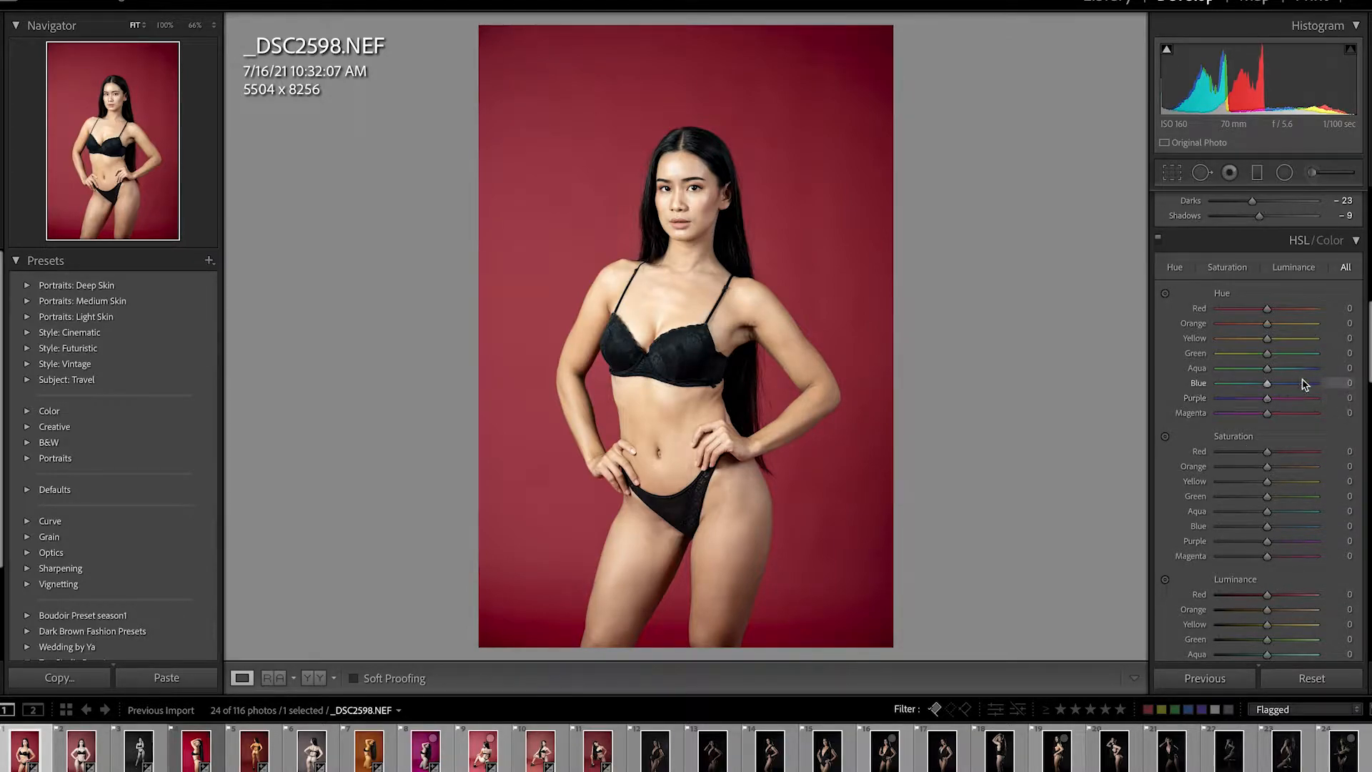
{"action": "left_click", "coordinate": [1350, 308]}
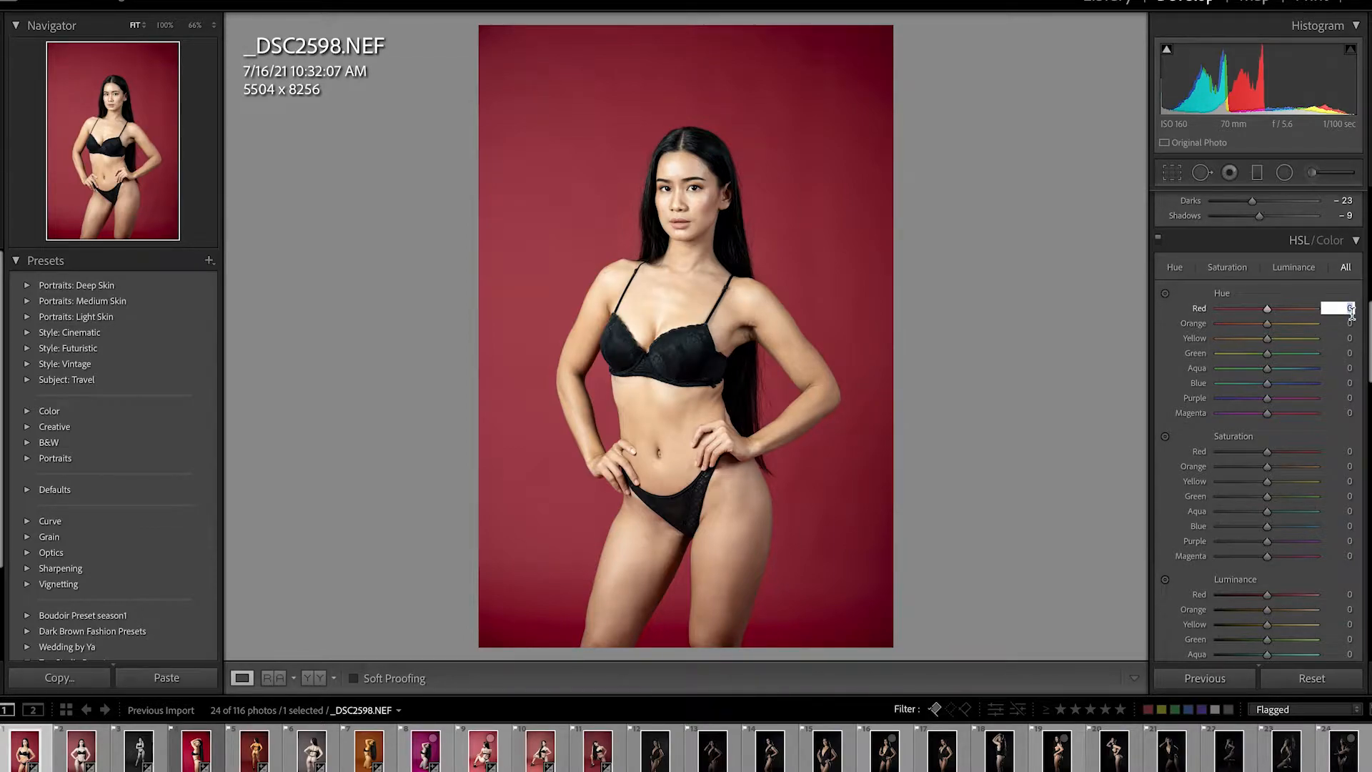
{"action": "type", "text": "- 5"}
{"action": "left_click", "coordinate": [1350, 324]}
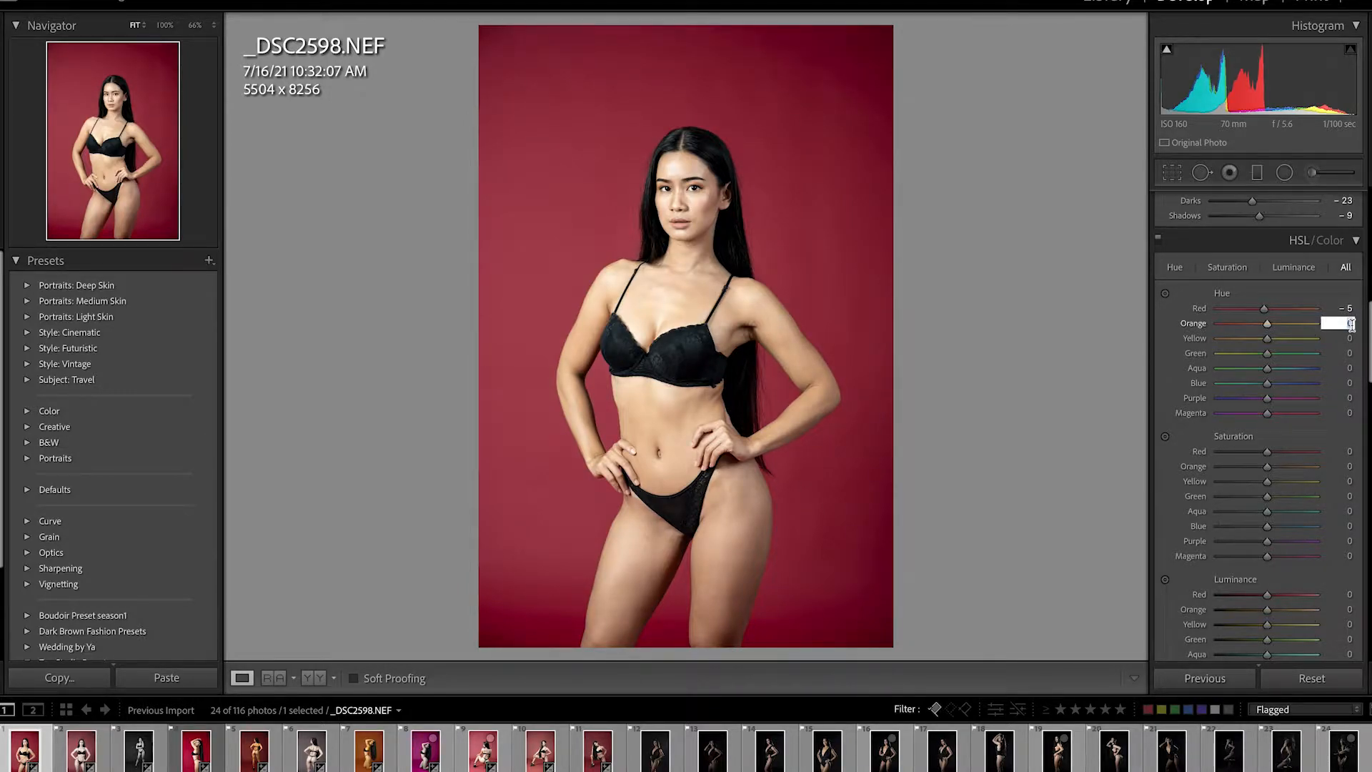
{"action": "type", "text": "8"}
{"action": "key", "text": "Return"}
Set the HSL hue of Yellow to -51 and of Green to -6.
{"action": "left_click", "coordinate": [1349, 338]}
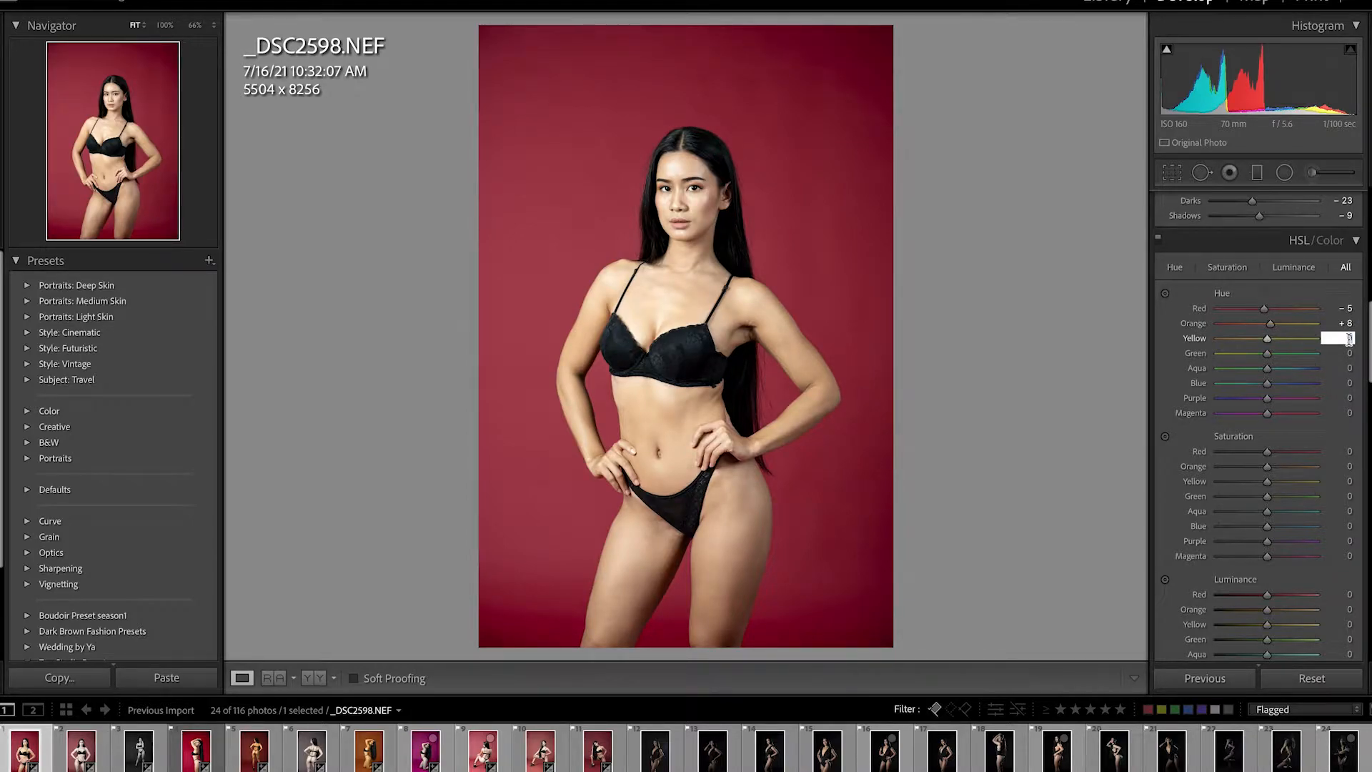
{"action": "type", "text": "-51"}
{"action": "key", "text": "Return"}
{"action": "left_click", "coordinate": [1350, 353]}
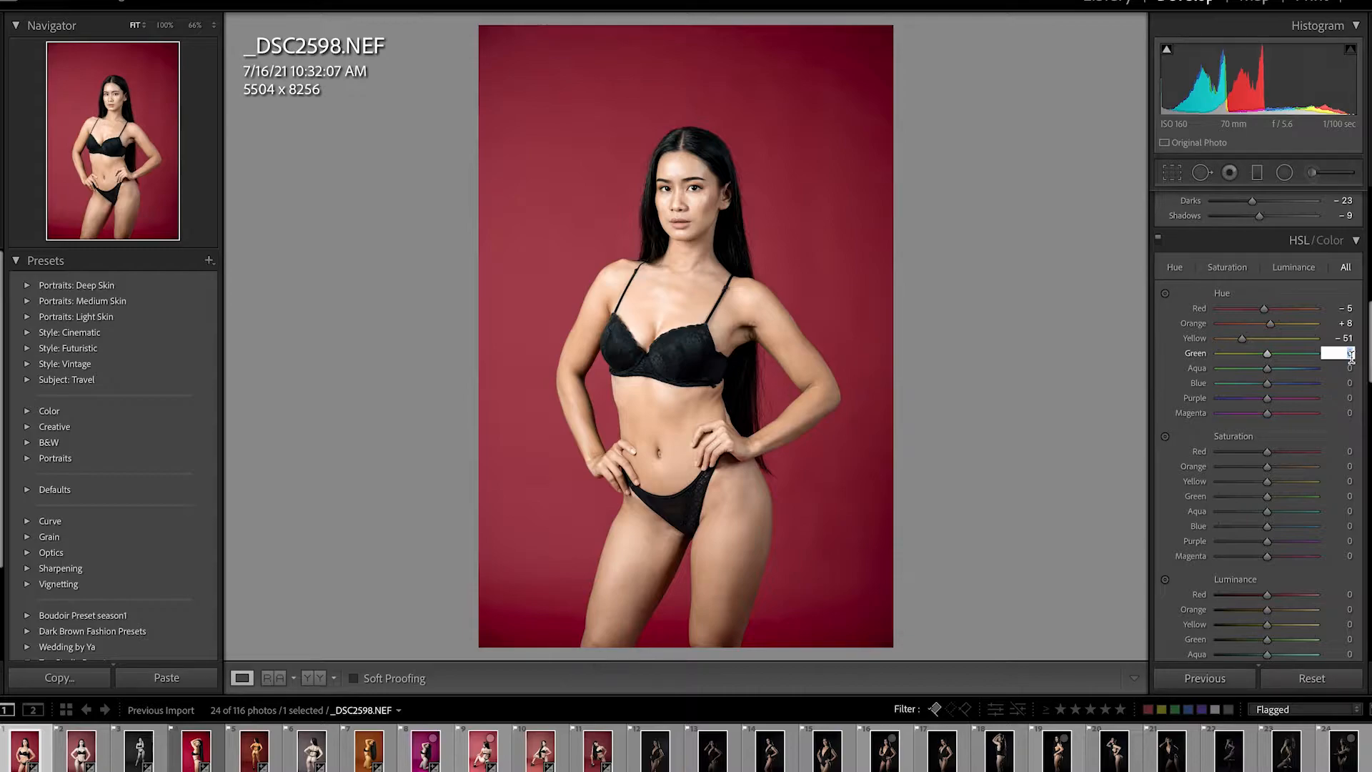
{"action": "type", "text": "-6"}
{"action": "key", "text": "Return"}
Set the HSL hue of Aqua to +7 and of Blue to -40.
{"action": "left_click", "coordinate": [1350, 369]}
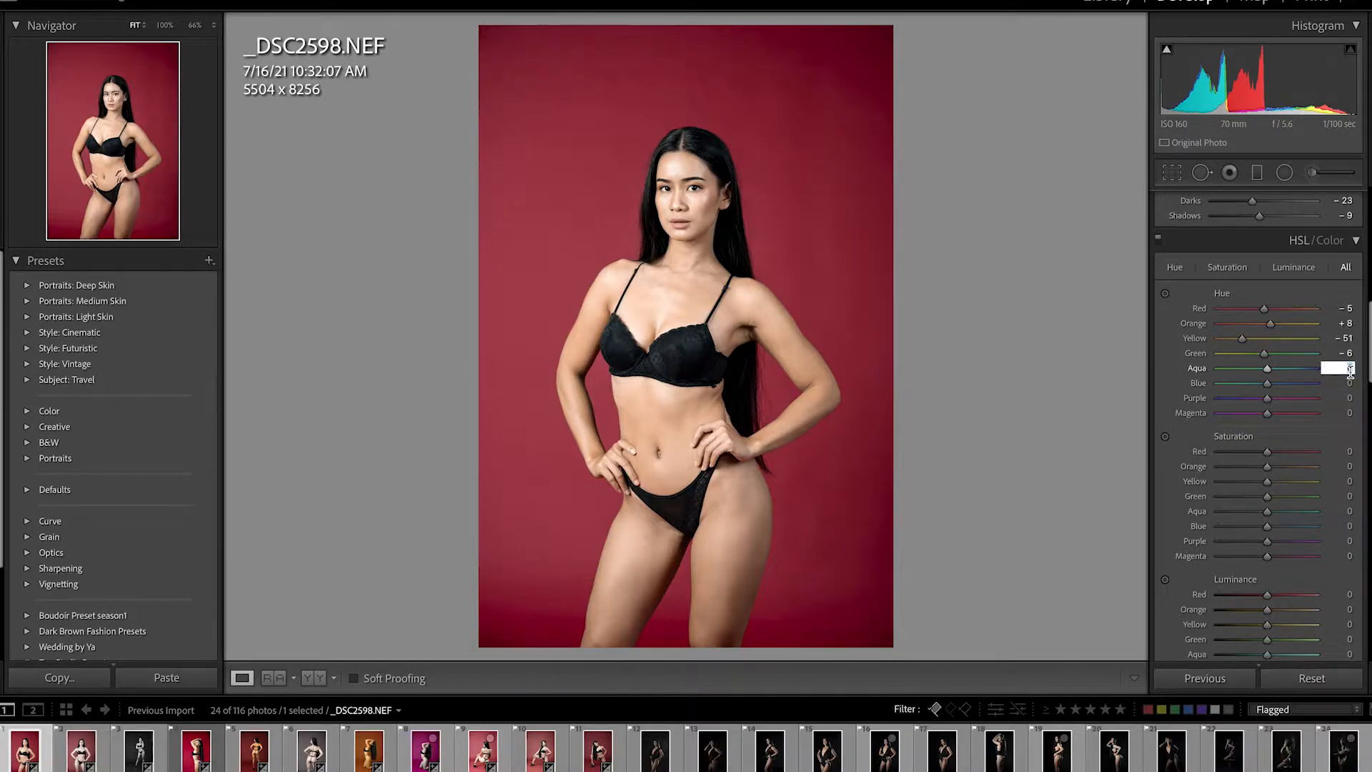
{"action": "type", "text": "7"}
{"action": "key", "text": "Return"}
{"action": "left_click", "coordinate": [1350, 384]}
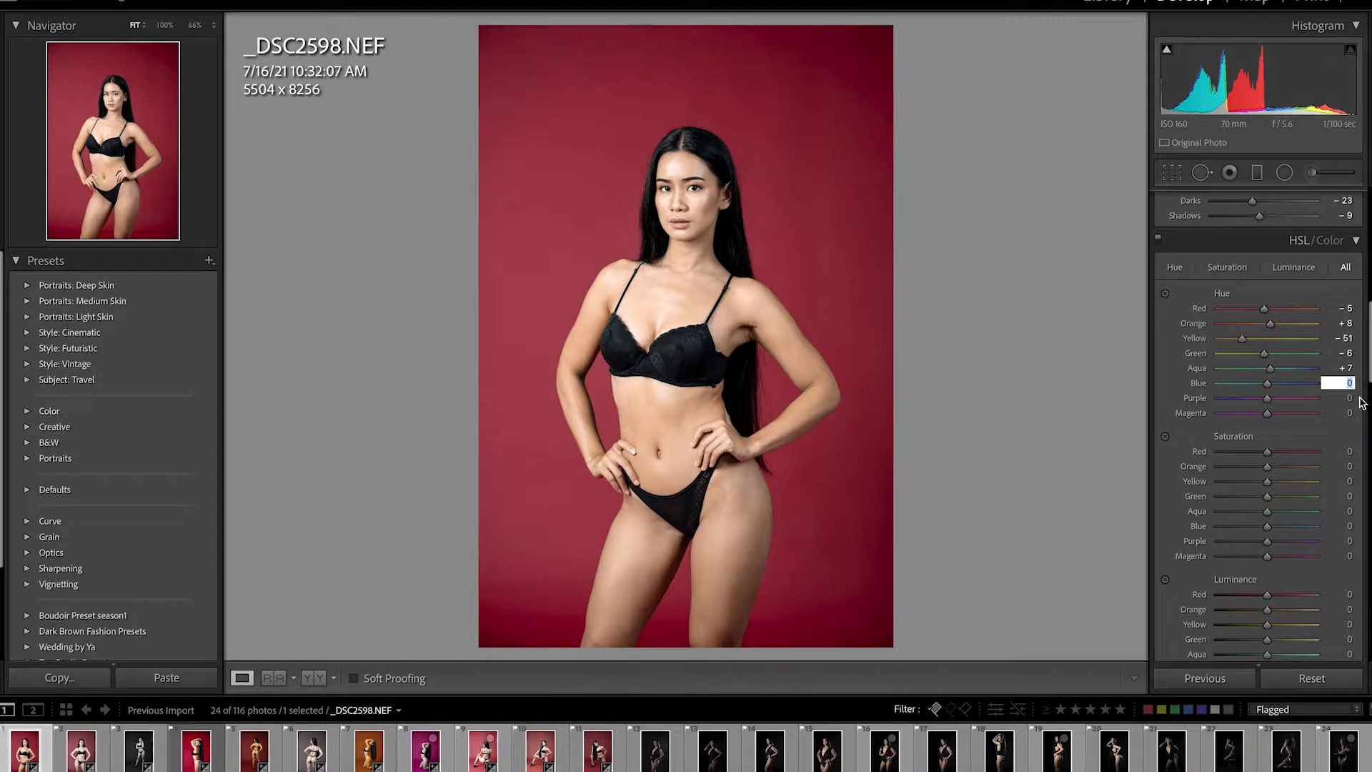
{"action": "type", "text": "-40"}
{"action": "key", "text": "Return"}
Set the HSL hue of Purple to -20 and of Magenta to +9.
{"action": "left_click", "coordinate": [1347, 399]}
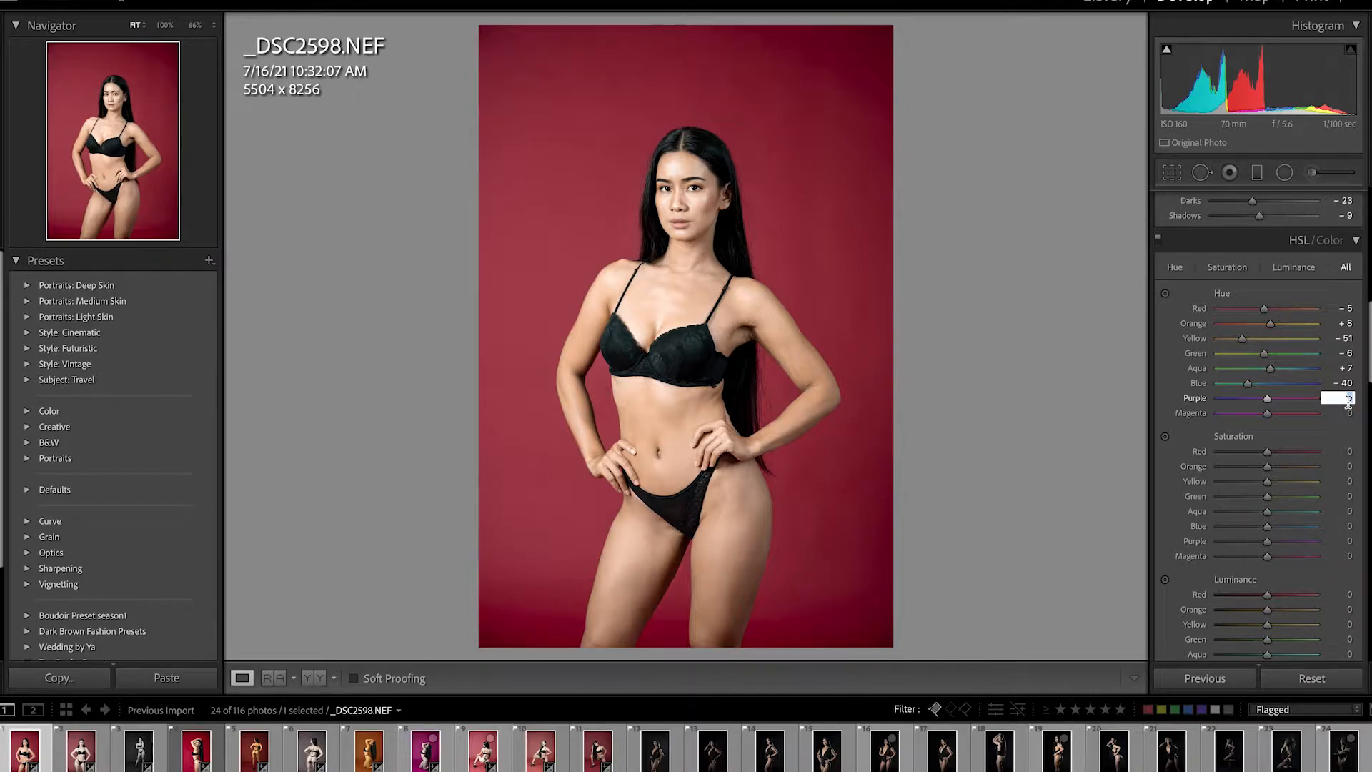
{"action": "type", "text": "-20"}
{"action": "key", "text": "Return"}
{"action": "left_click", "coordinate": [1349, 413]}
{"action": "type", "text": "8"}
{"action": "key", "text": "Return"}
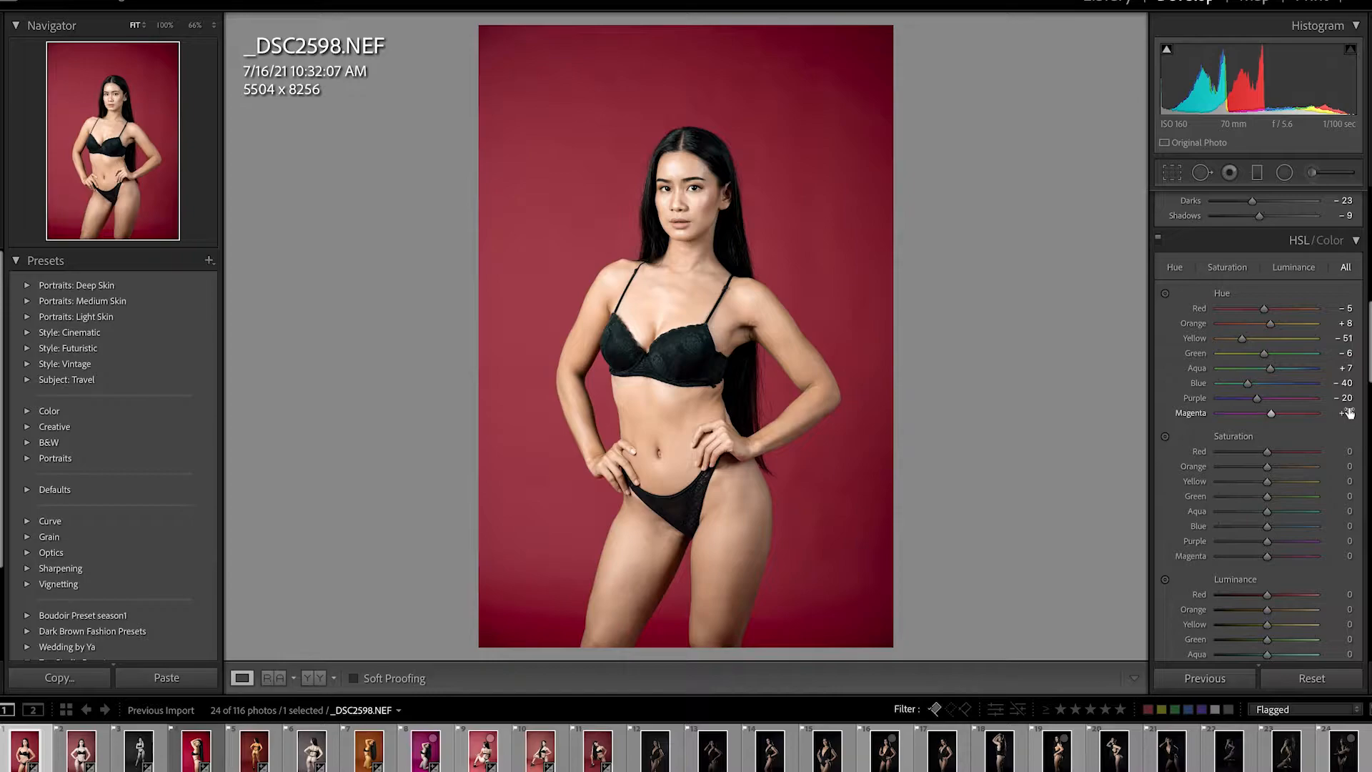
Set the HSL saturation of Red to +9 and of Orange to -14.
{"action": "scroll", "coordinate": [1361, 320], "scroll_direction": "down", "scroll_amount": 5}
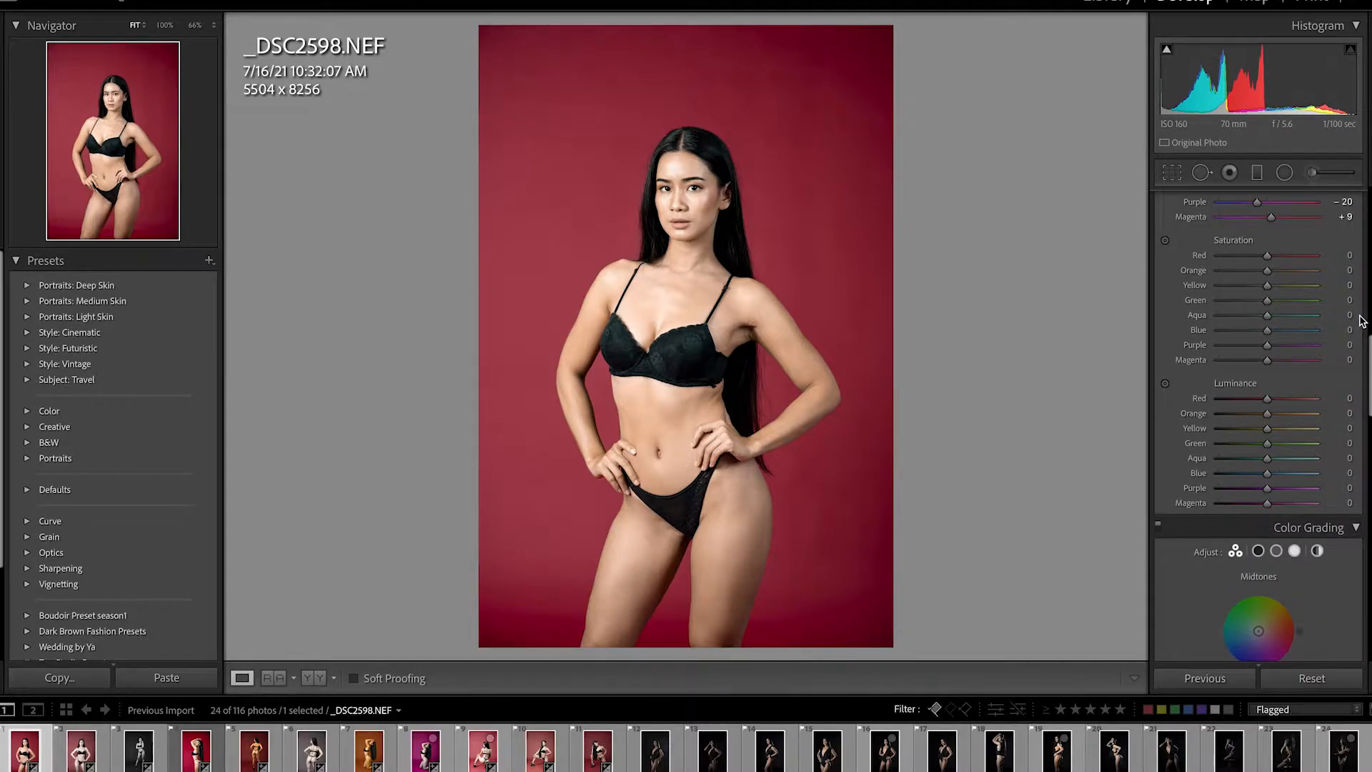
{"action": "left_click", "coordinate": [1349, 256]}
{"action": "type", "text": "9"}
{"action": "key", "text": "Return"}
{"action": "left_click", "coordinate": [1349, 271]}
{"action": "type", "text": "-14"}
{"action": "key", "text": "Return"}
Set the HSL saturation of Yellow to +9.
{"action": "left_click", "coordinate": [1349, 285]}
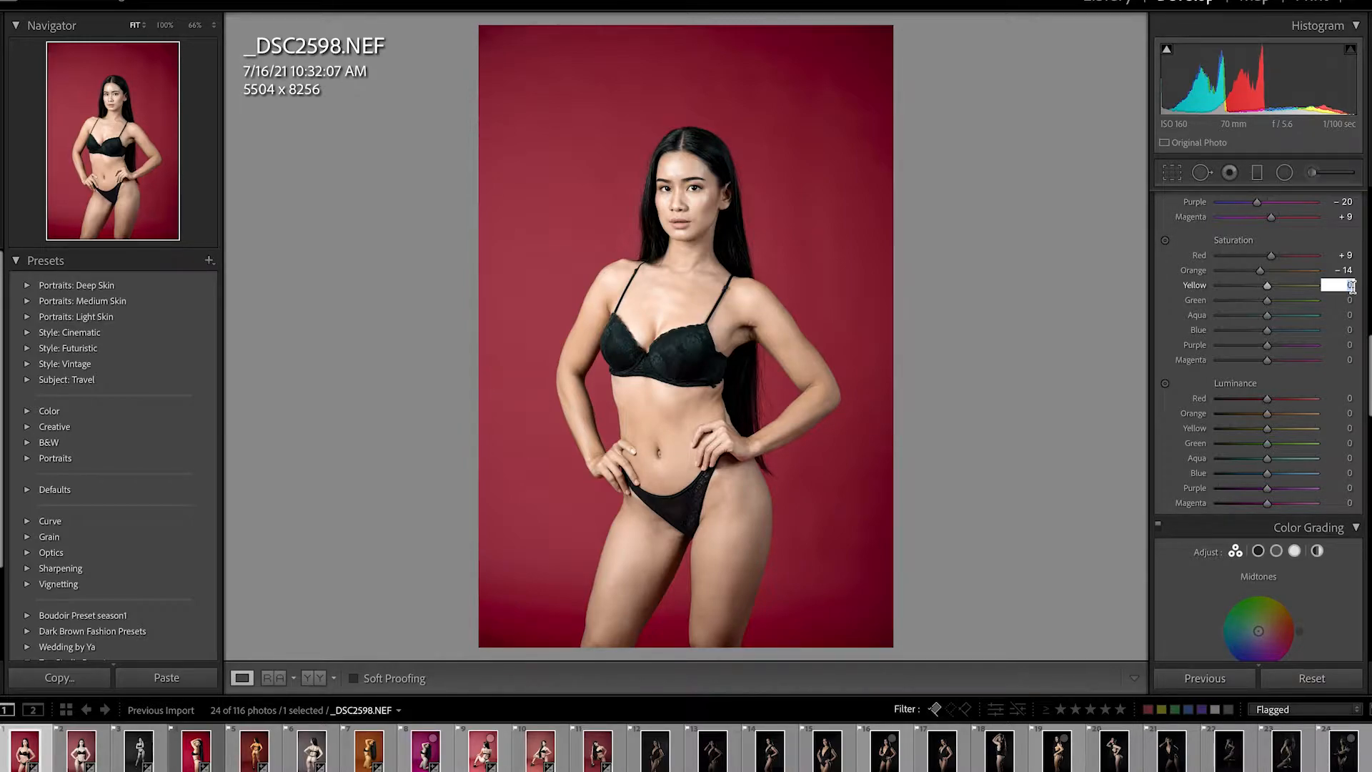
{"action": "type", "text": "9"}
{"action": "key", "text": "Return"}
{"action": "left_click", "coordinate": [1348, 301]}
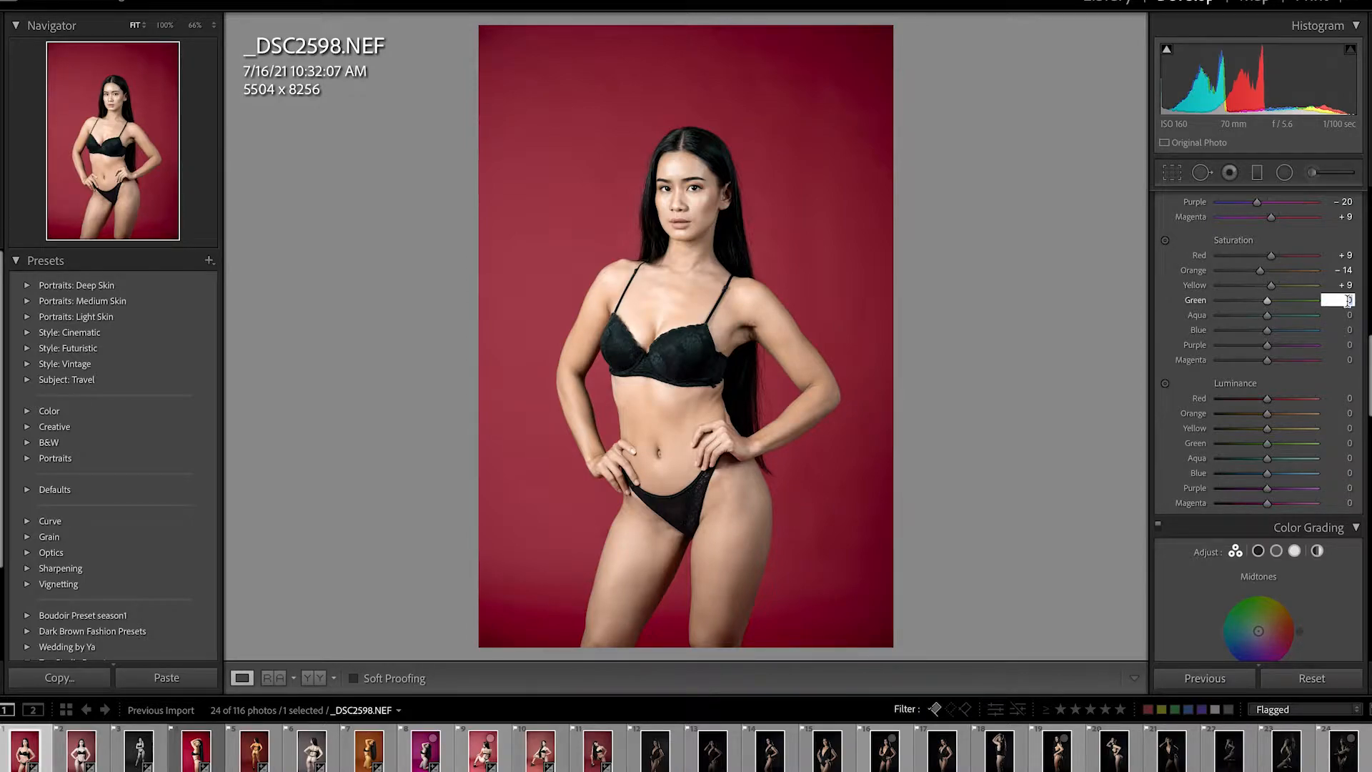
Set the HSL saturation of Purple to +11 and of Magenta to +2.
{"action": "left_click", "coordinate": [1350, 346]}
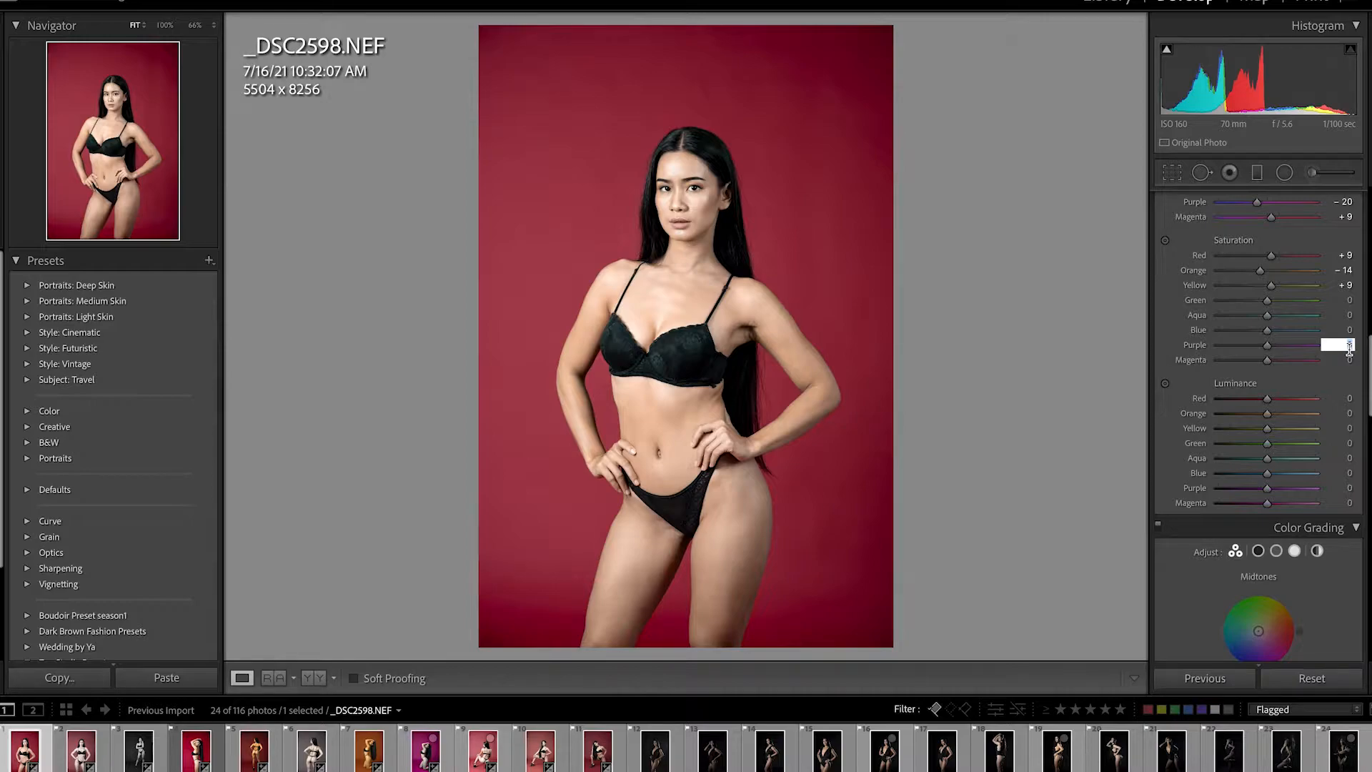
{"action": "type", "text": "11"}
{"action": "key", "text": "Return"}
{"action": "left_click", "coordinate": [1348, 360]}
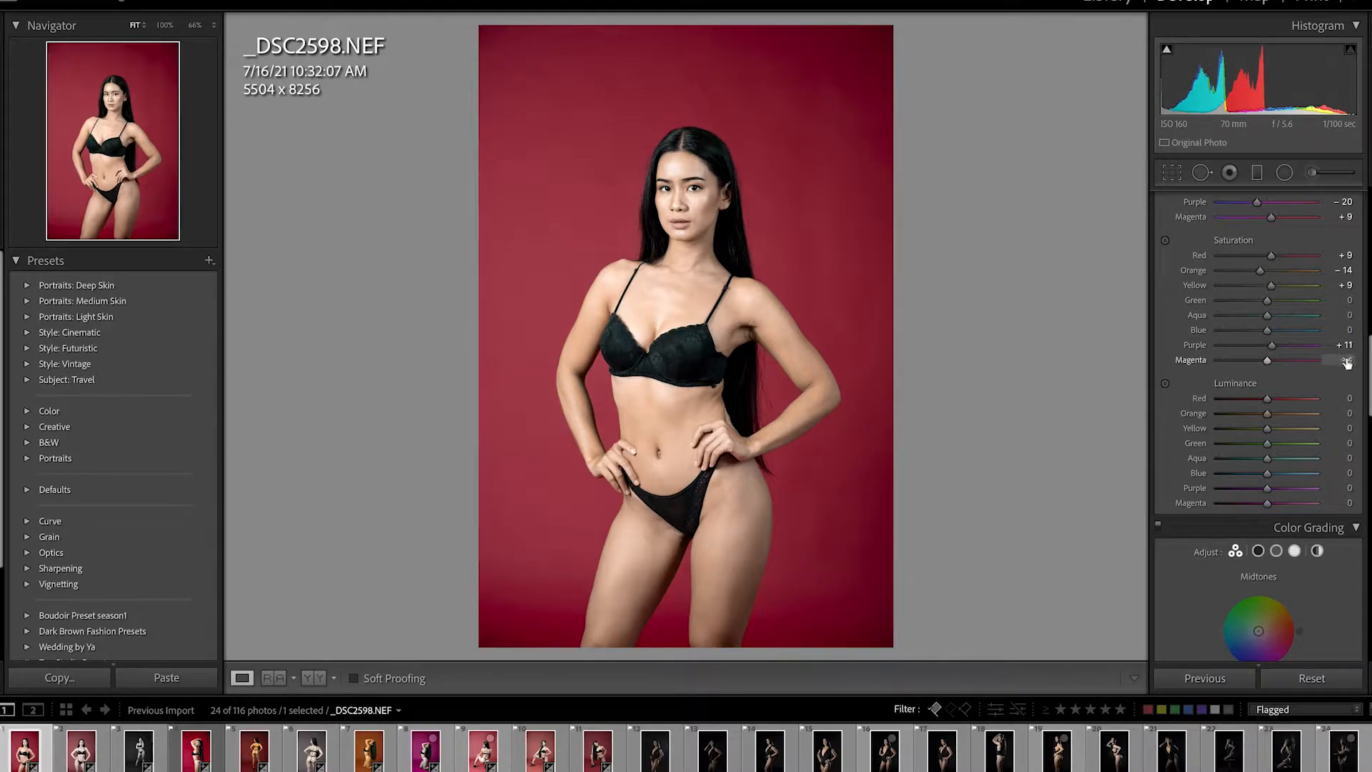
{"action": "type", "text": "2"}
{"action": "key", "text": "Return"}
Set the HSL luminance of Red to -38 and of Orange to +1.
{"action": "left_click", "coordinate": [1349, 398]}
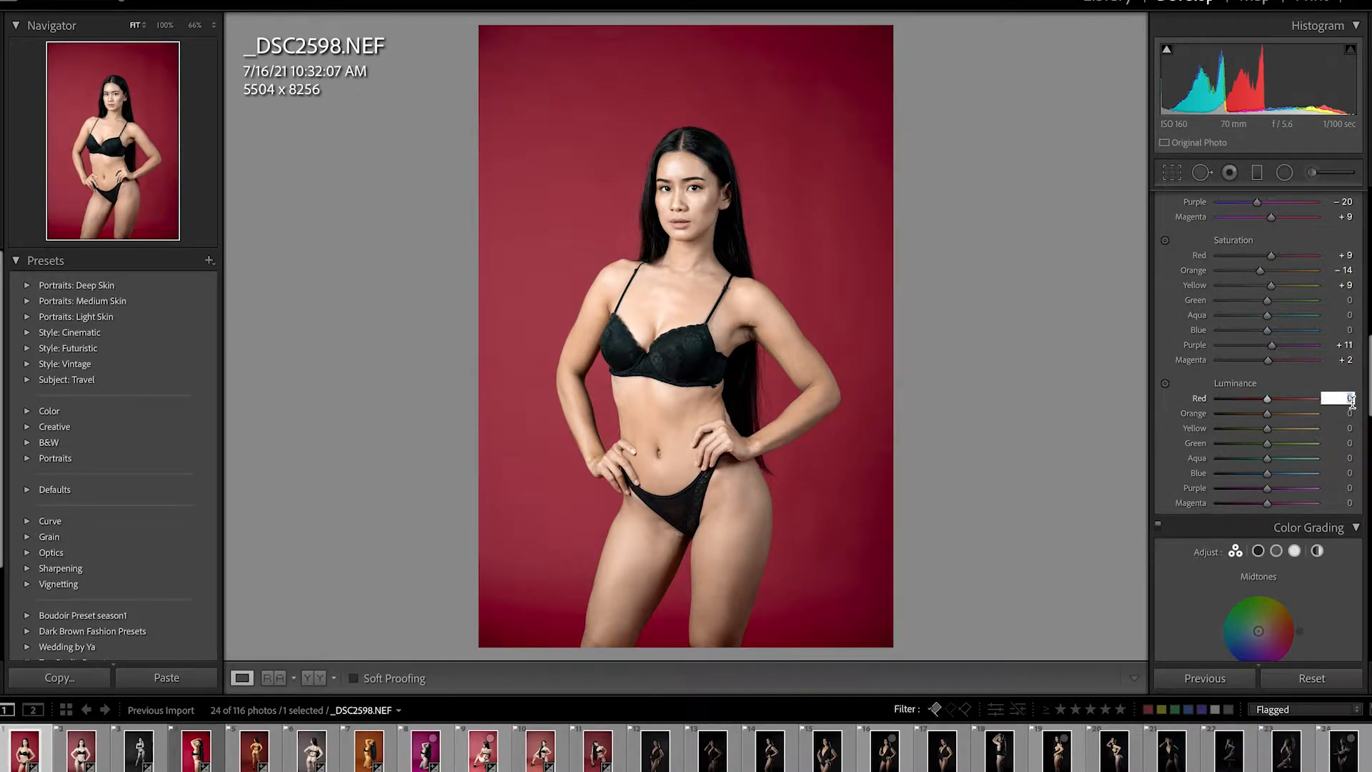
{"action": "type", "text": "-38"}
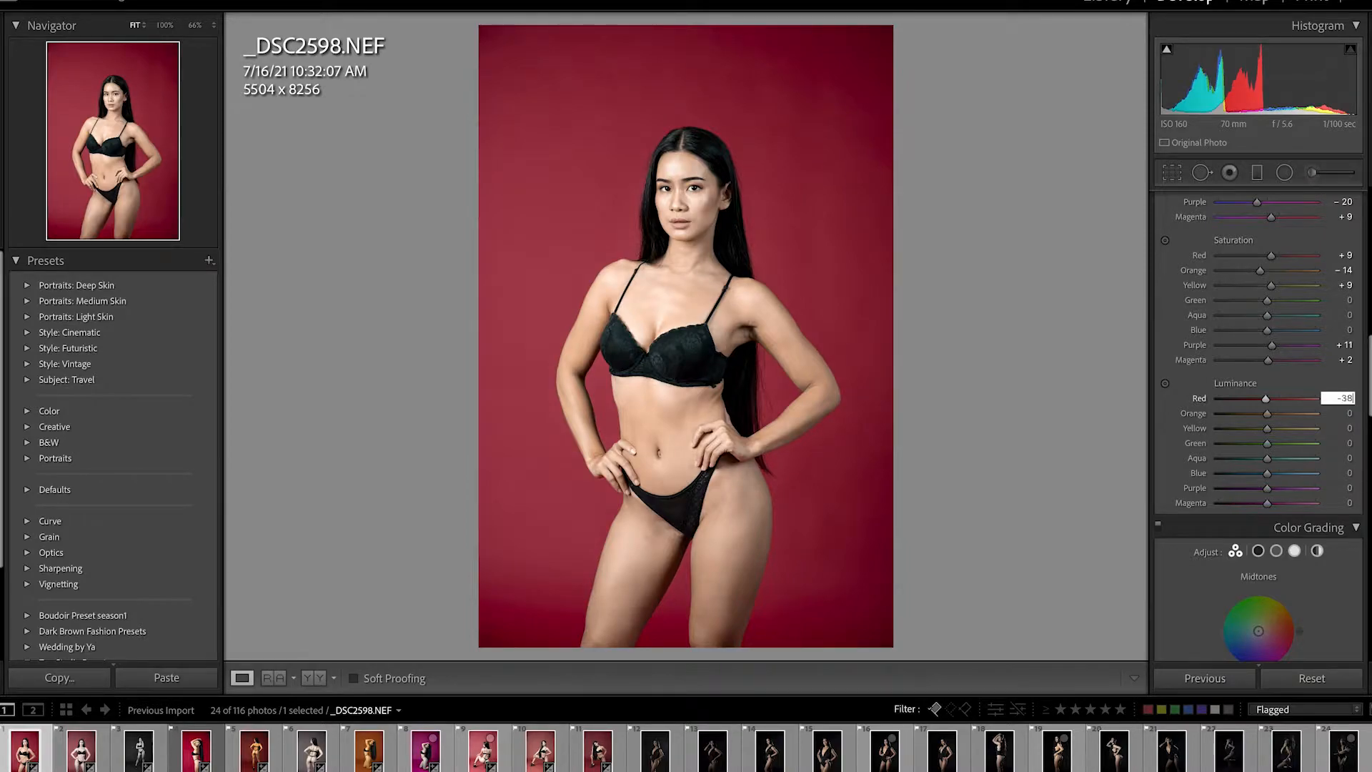
{"action": "key", "text": "Return"}
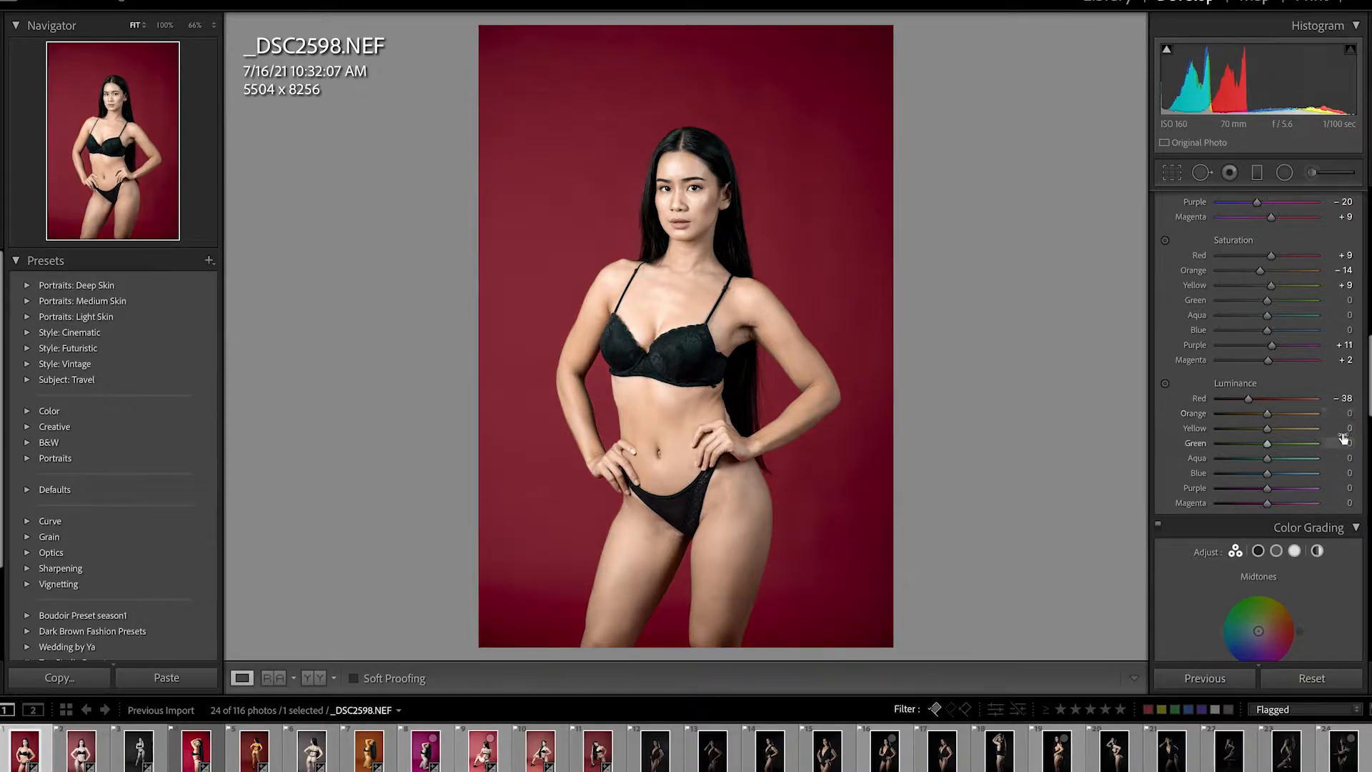
{"action": "left_click", "coordinate": [1349, 413]}
{"action": "type", "text": "1"}
{"action": "key", "text": "Return"}
Set the HSL luminance of Yellow to -5 and of Purple to -3.
{"action": "left_click", "coordinate": [1349, 428]}
{"action": "type", "text": "-5"}
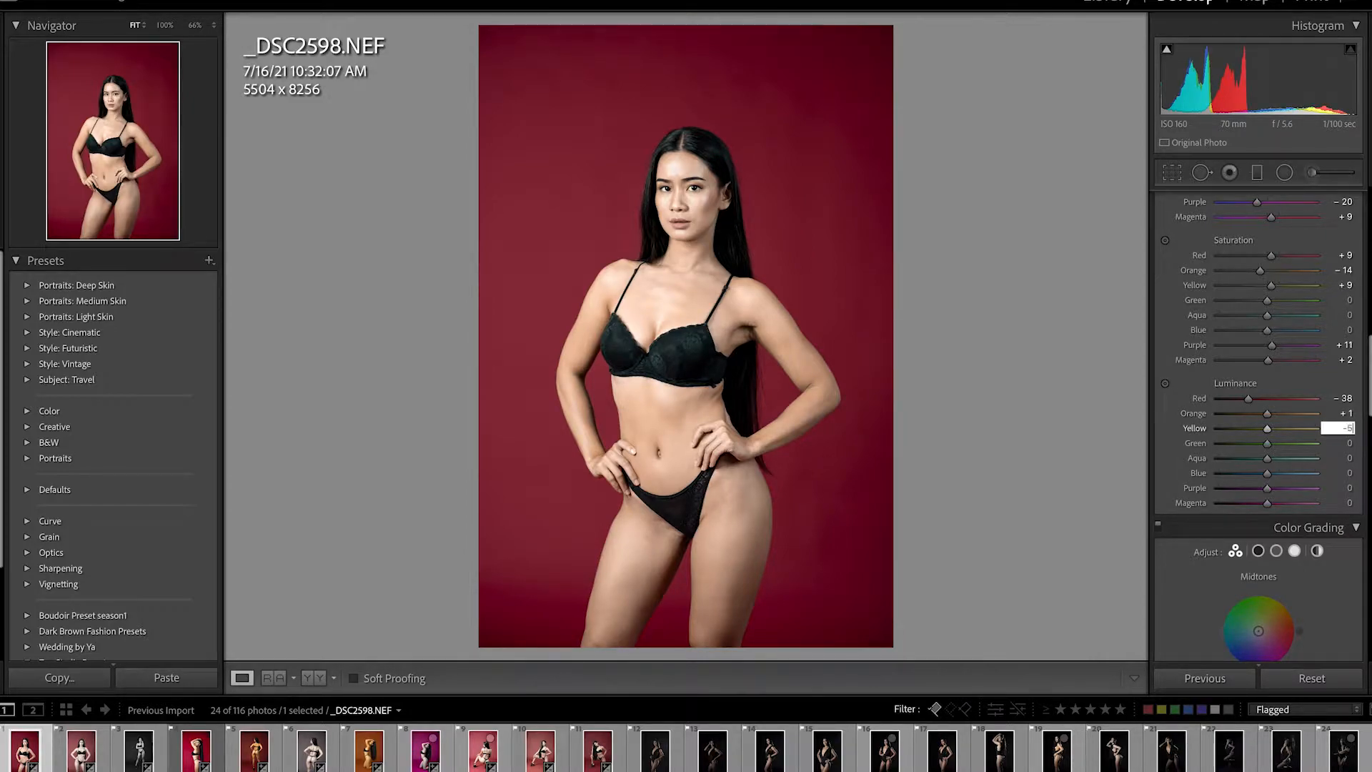
{"action": "key", "text": "Return"}
{"action": "left_click", "coordinate": [1348, 474]}
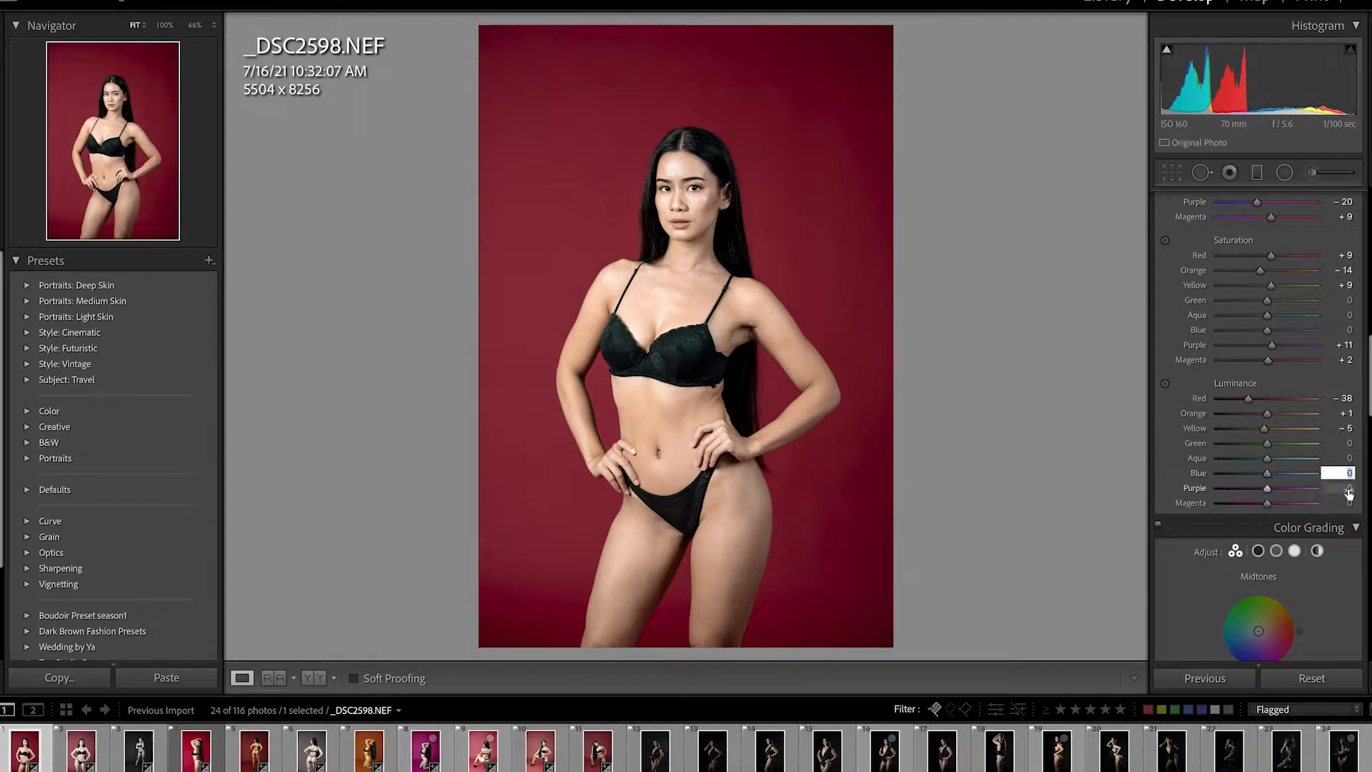
{"action": "left_click", "coordinate": [1347, 488]}
{"action": "type", "text": "-3"}
{"action": "key", "text": "Return"}
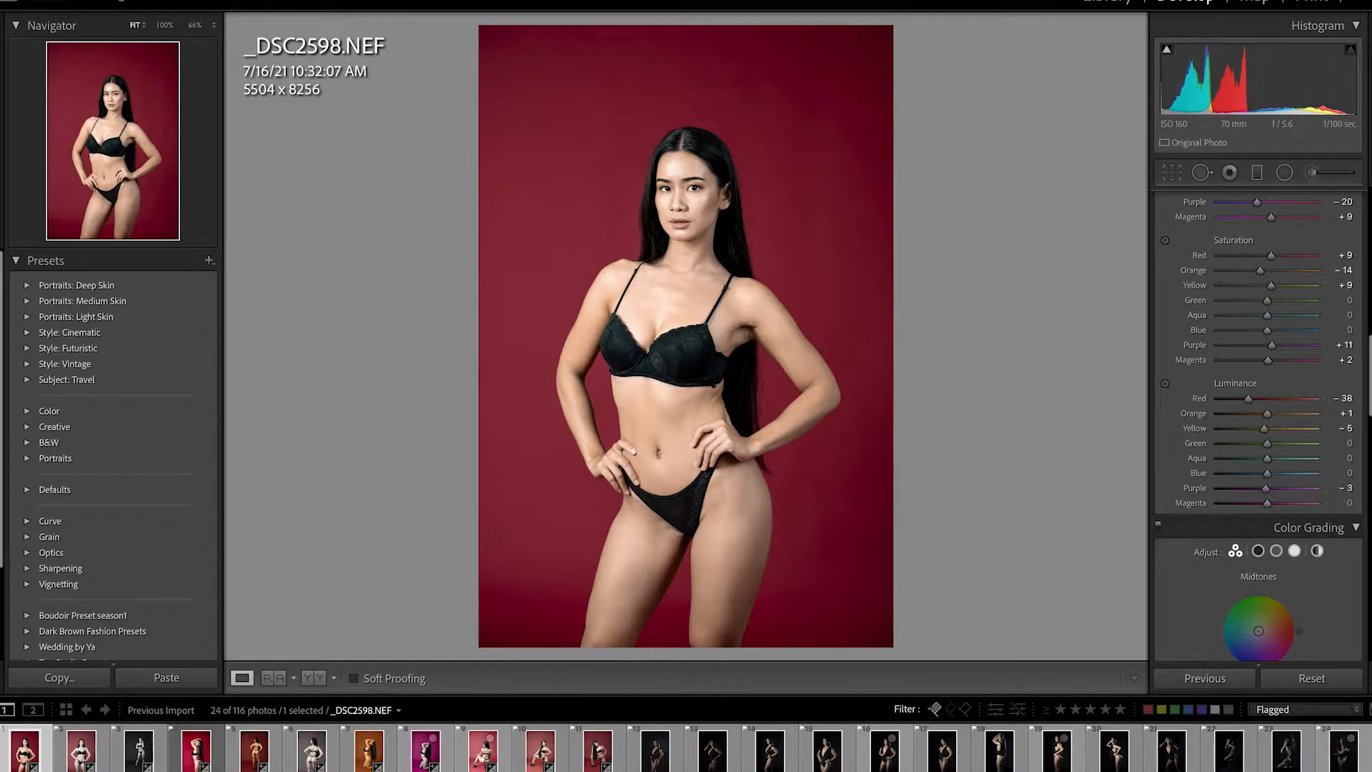
Set the HSL luminance of Magenta to +23.
{"action": "left_click", "coordinate": [1347, 503]}
{"action": "type", "text": "2"}
{"action": "key", "text": "Return"}
Adjust the Color Grading luminance by raising the midtones and highlights slightly and lowering the shadows.
{"action": "scroll", "coordinate": [1261, 457], "scroll_direction": "down", "scroll_amount": 3}
{"action": "scroll", "coordinate": [1296, 525], "scroll_direction": "down", "scroll_amount": 4}
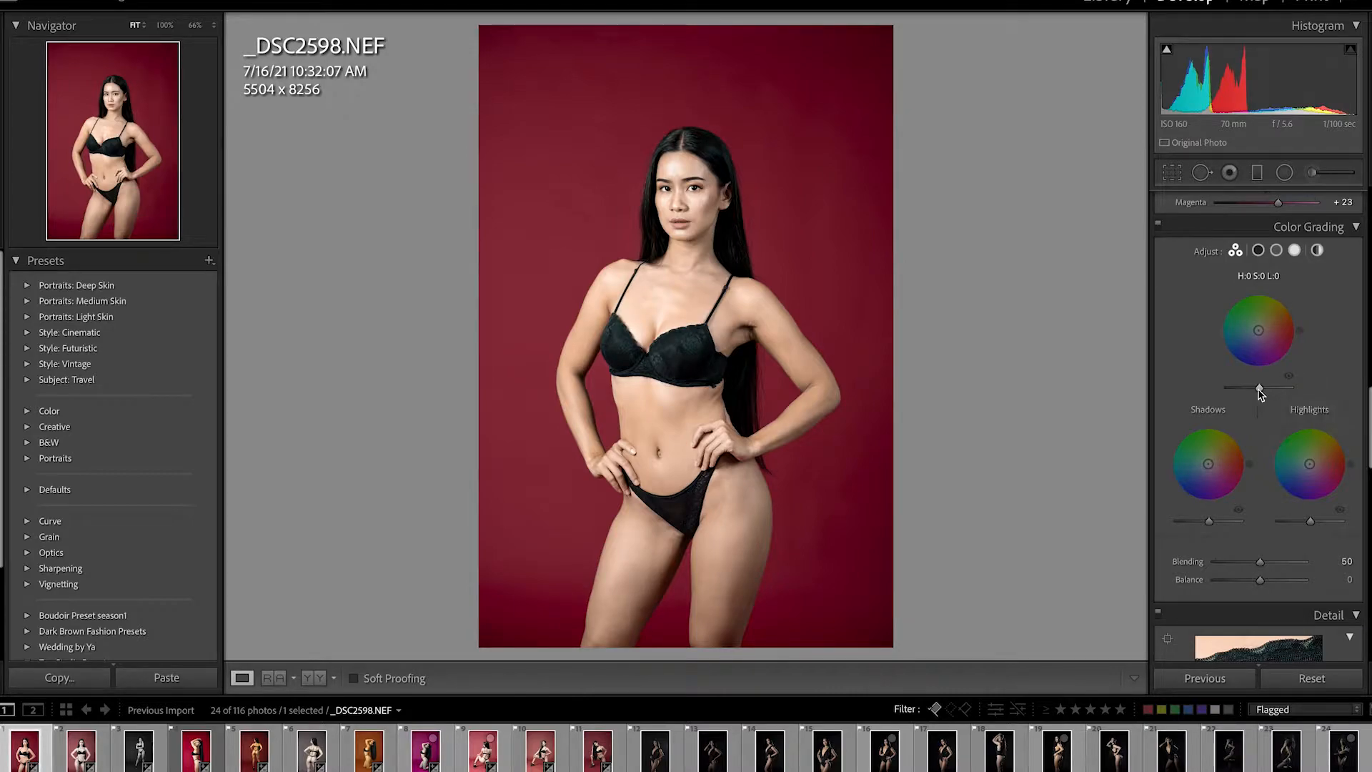
{"action": "left_click_drag", "start_coordinate": [1259, 391], "coordinate": [1261, 391]}
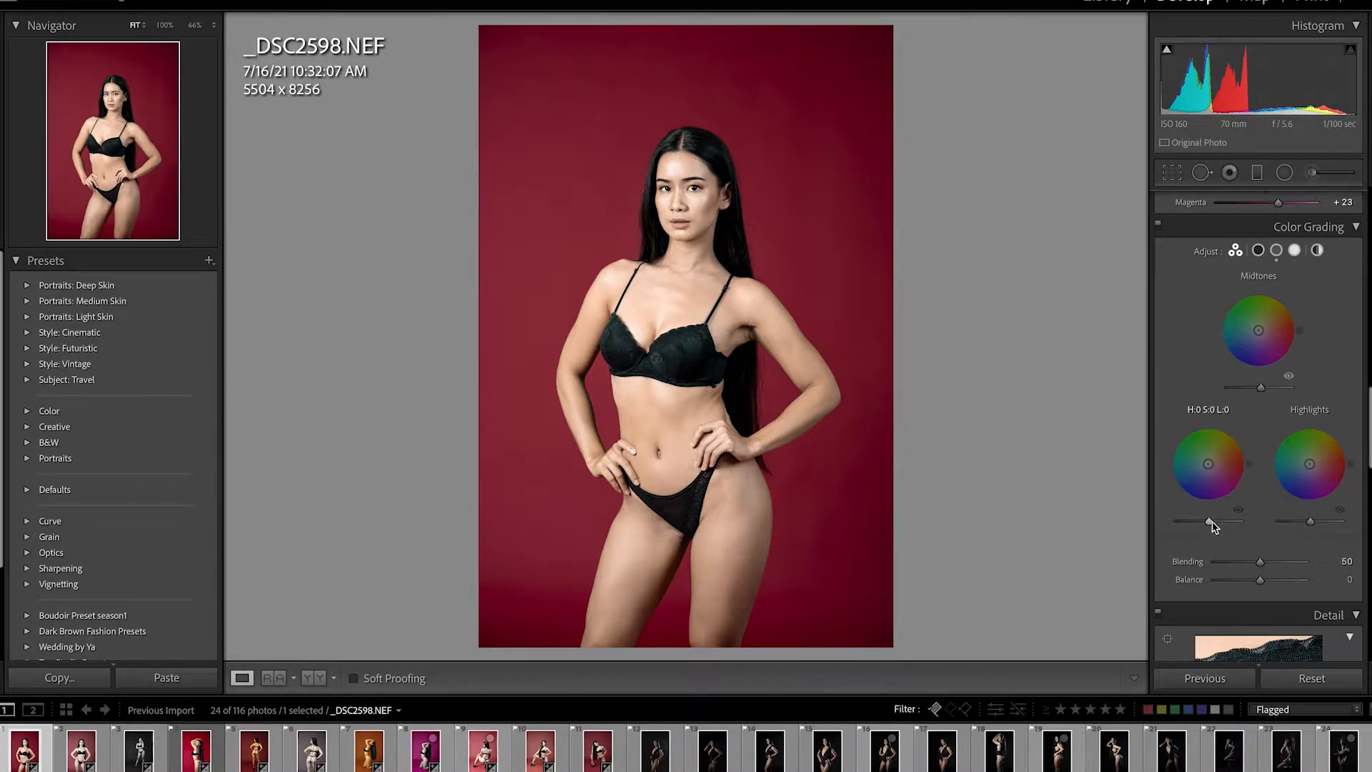
{"action": "left_click_drag", "start_coordinate": [1212, 527], "coordinate": [1201, 536]}
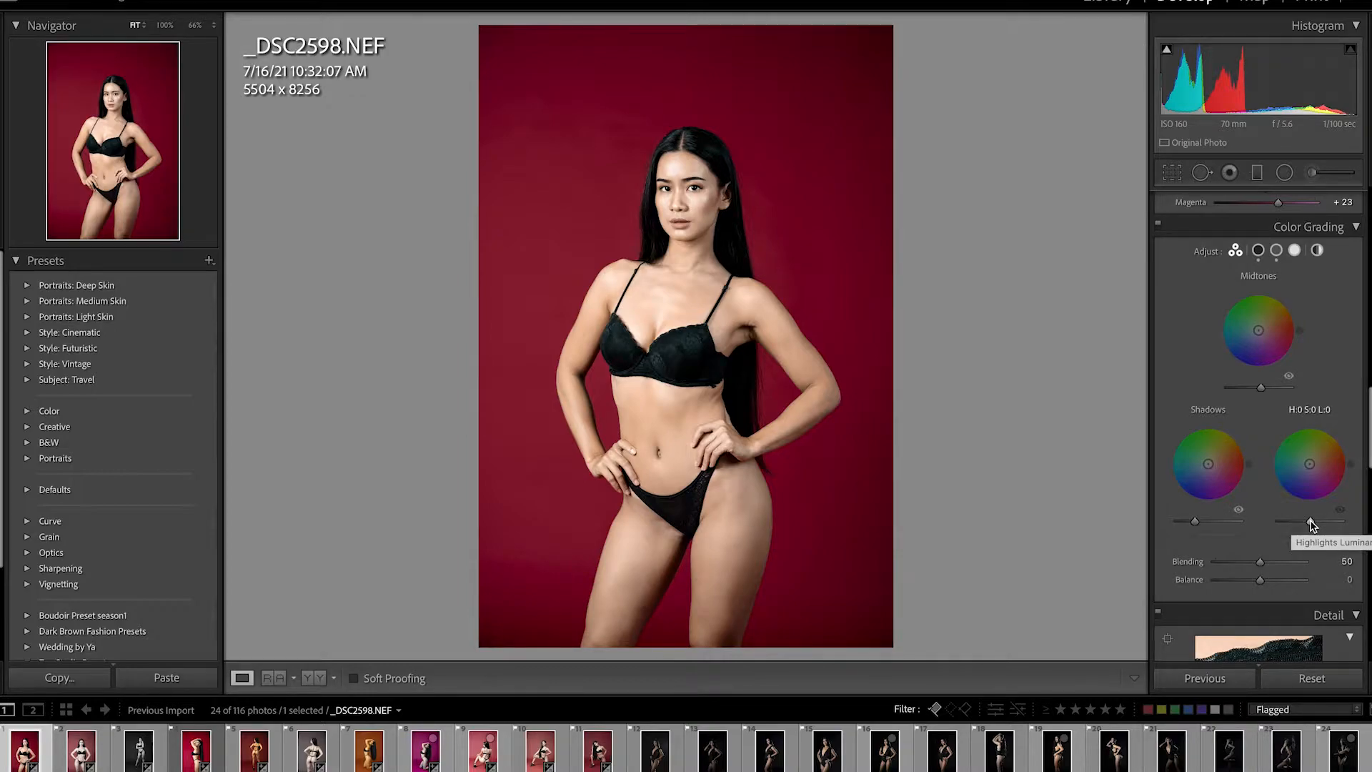
{"action": "left_click_drag", "start_coordinate": [1311, 522], "coordinate": [1314, 525]}
Set the Color Grading Blending to 60 and Balance to -7.
{"action": "scroll", "coordinate": [1318, 403], "scroll_direction": "down", "scroll_amount": 5}
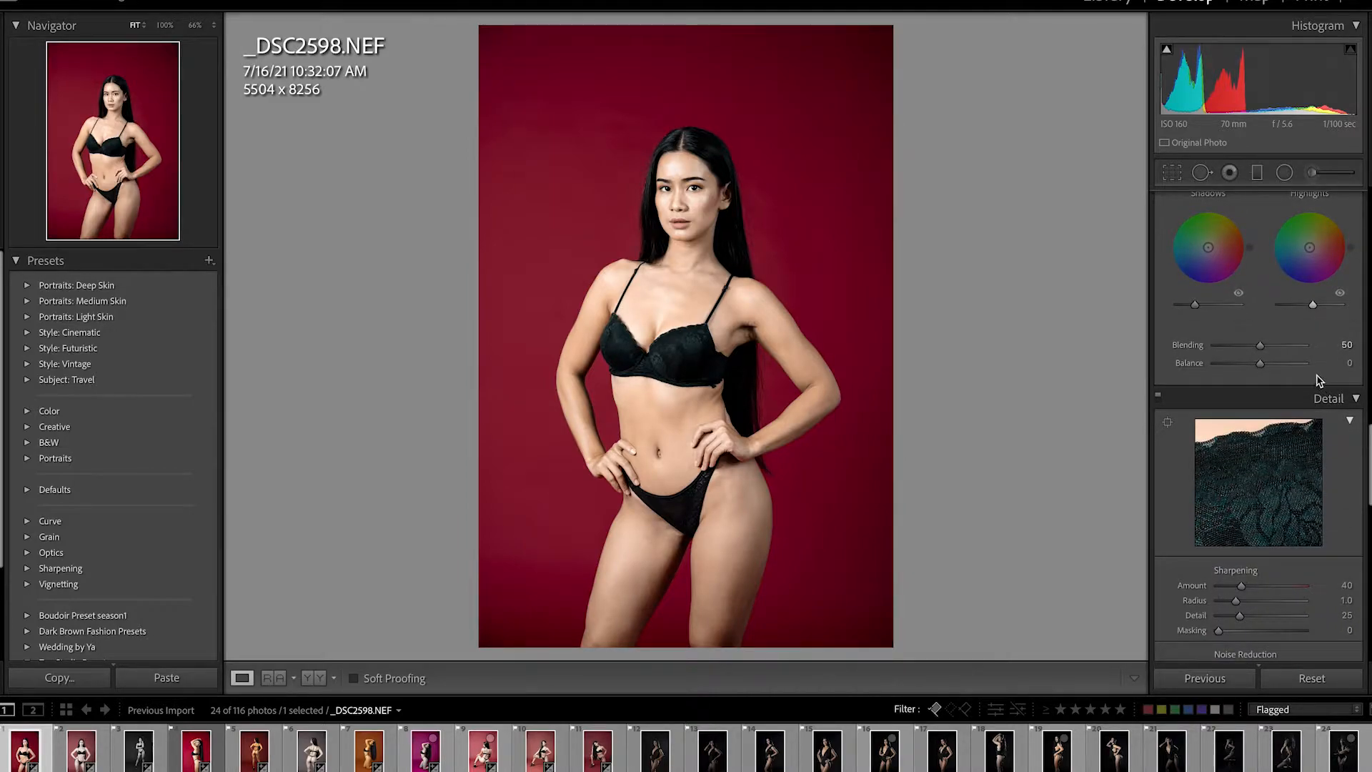
{"action": "left_click_drag", "start_coordinate": [1350, 346], "coordinate": [1370, 346]}
{"action": "left_click", "coordinate": [1347, 363]}
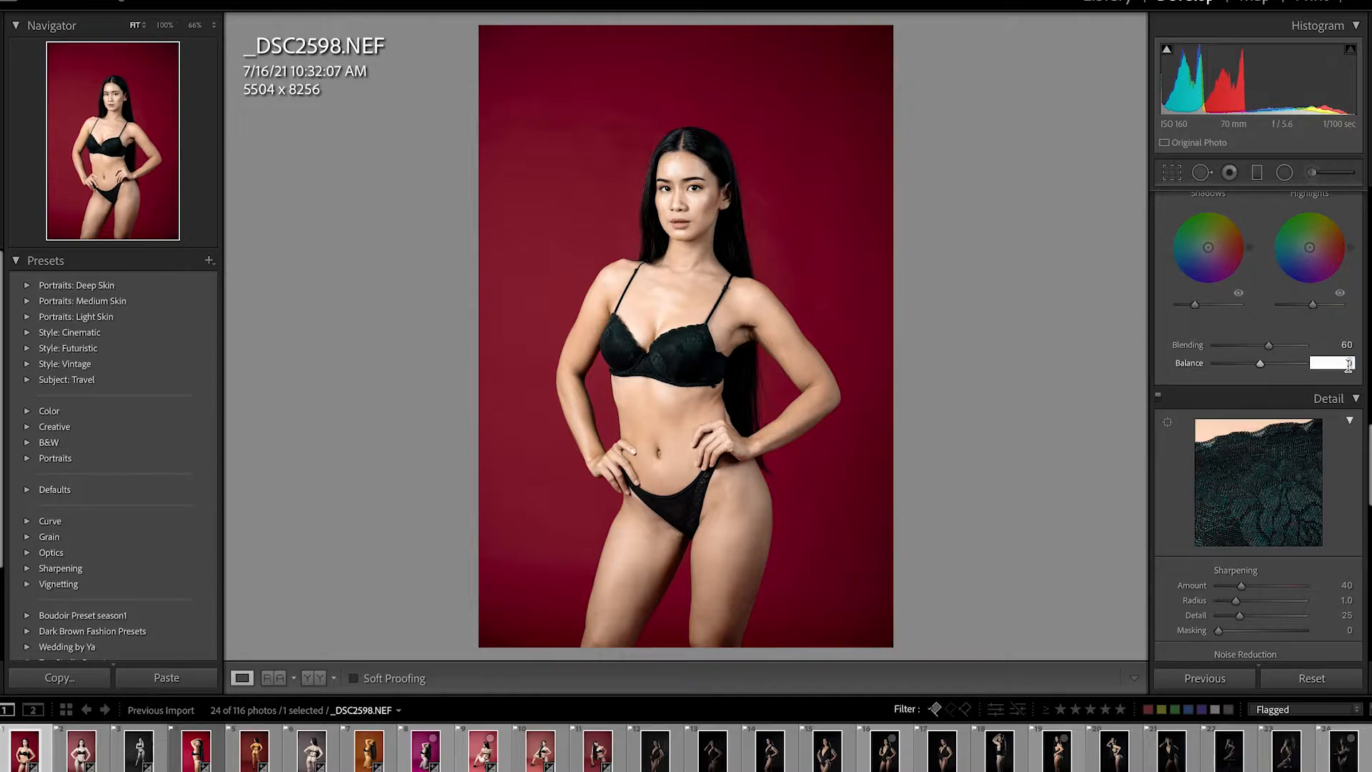
{"action": "type", "text": "-7"}
{"action": "key", "text": "Return"}
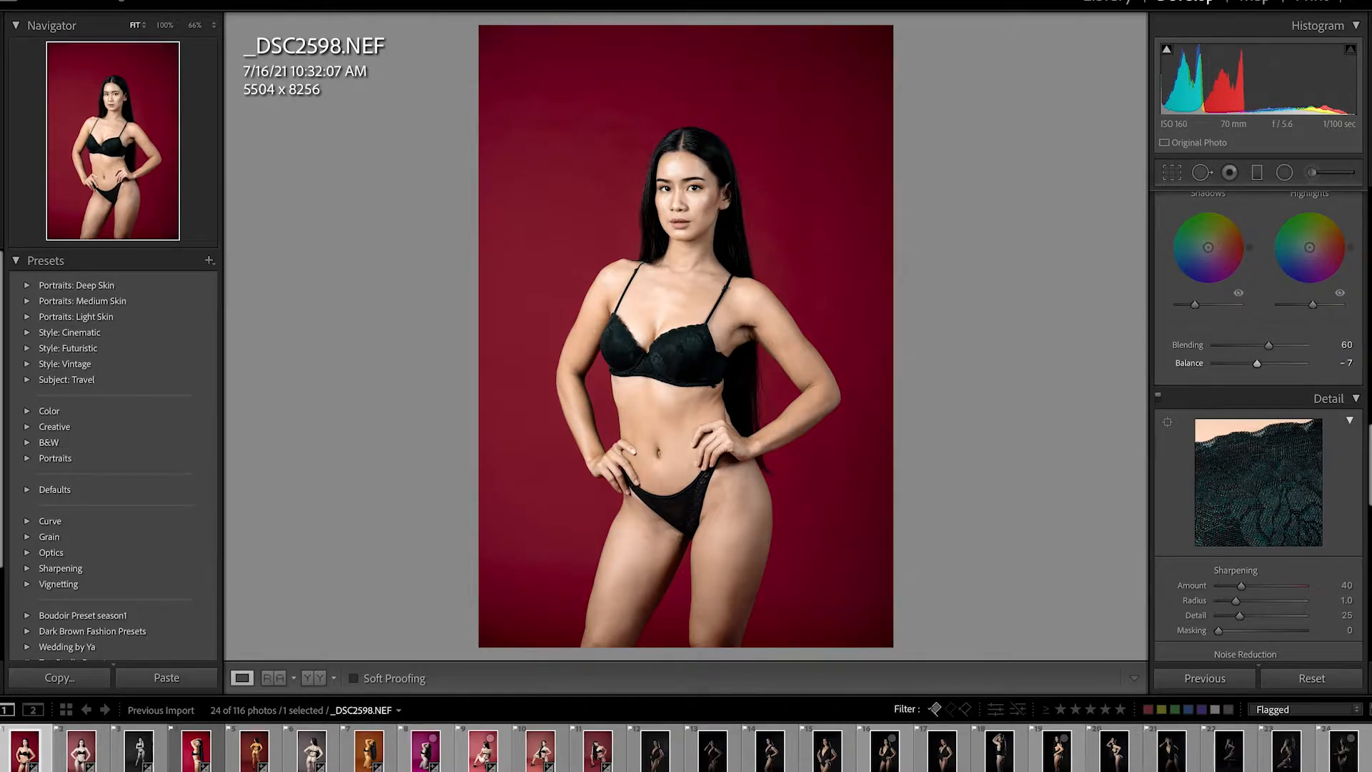
Review the sharpening, noise reduction, transform, vignetting and grain settings of the photo.
{"action": "left_click_drag", "start_coordinate": [1368, 432], "coordinate": [1366, 495]}
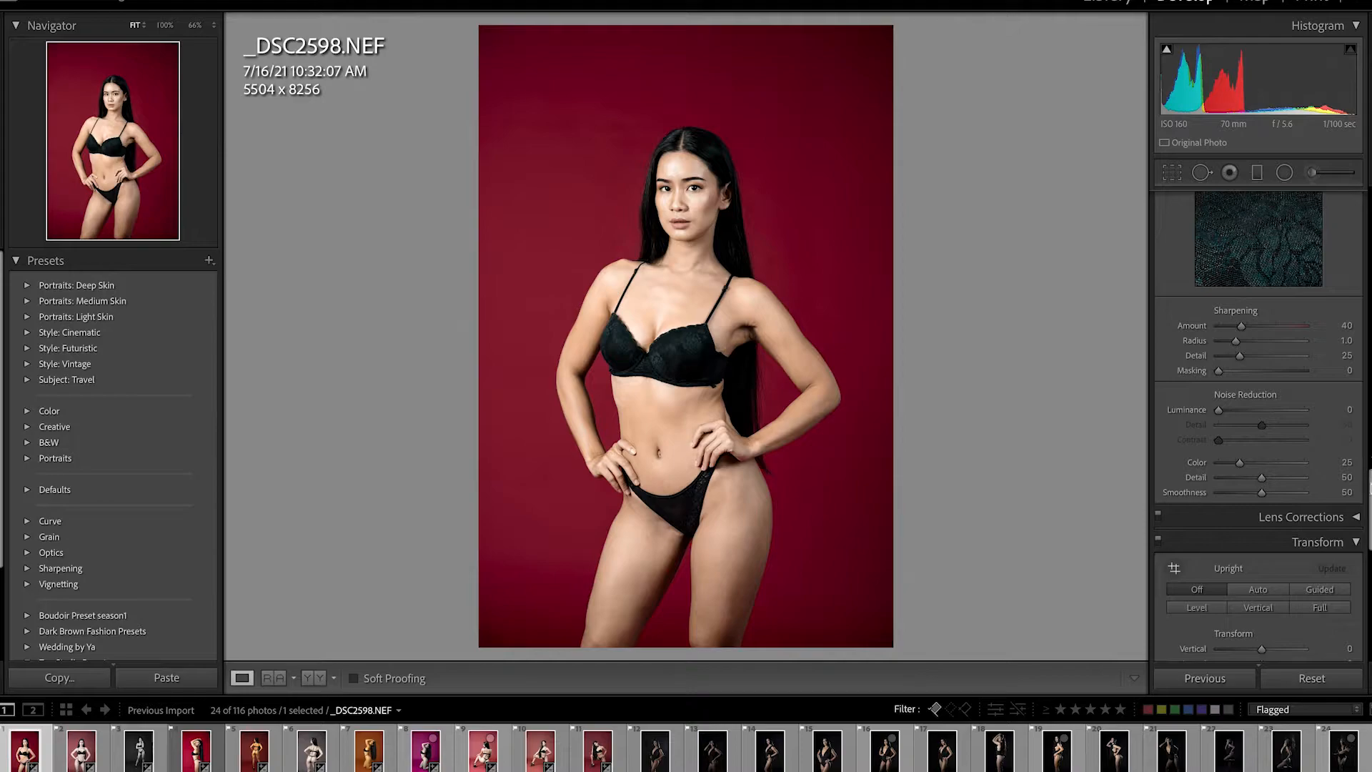
{"action": "left_click_drag", "start_coordinate": [1368, 495], "coordinate": [1368, 475]}
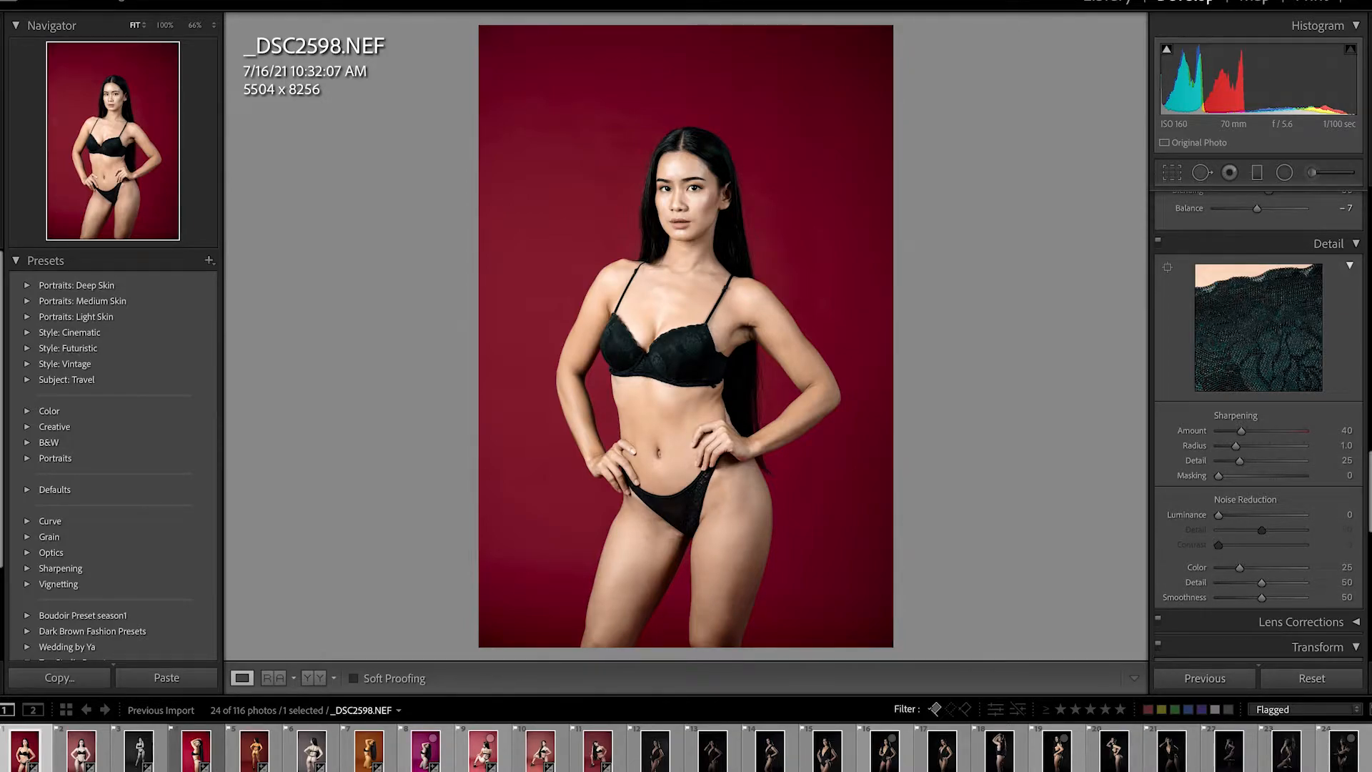
{"action": "scroll", "coordinate": [1368, 498], "scroll_direction": "down", "scroll_amount": 3}
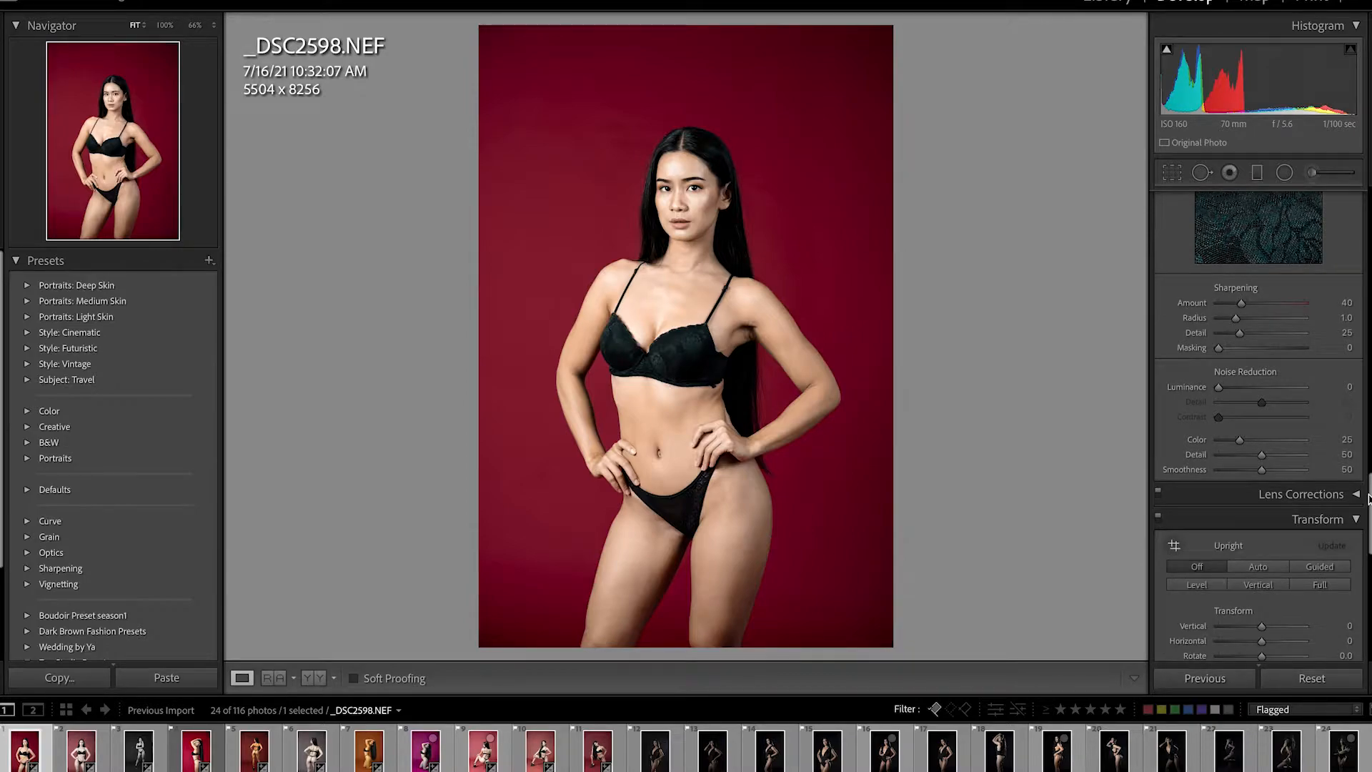
{"action": "left_click_drag", "start_coordinate": [1368, 498], "coordinate": [1362, 534]}
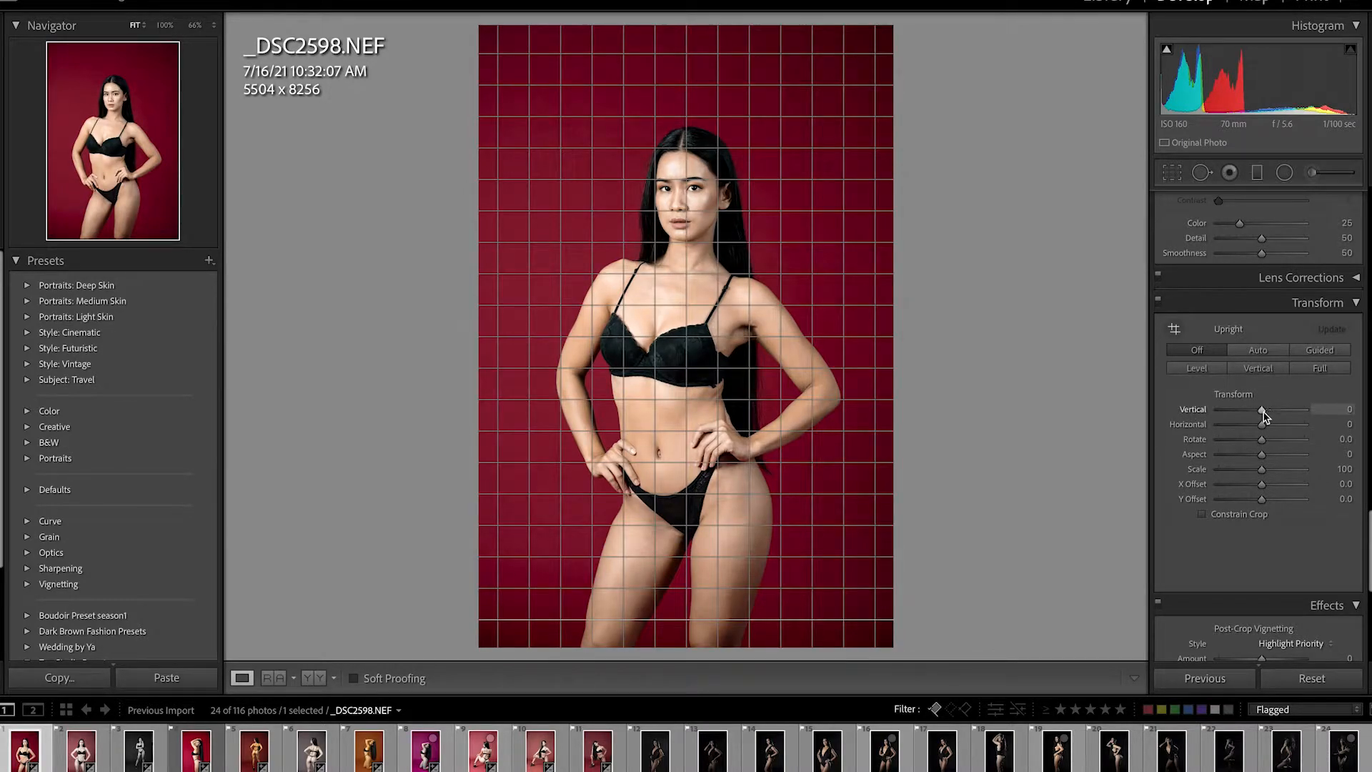
{"action": "left_click_drag", "start_coordinate": [1262, 413], "coordinate": [1263, 441]}
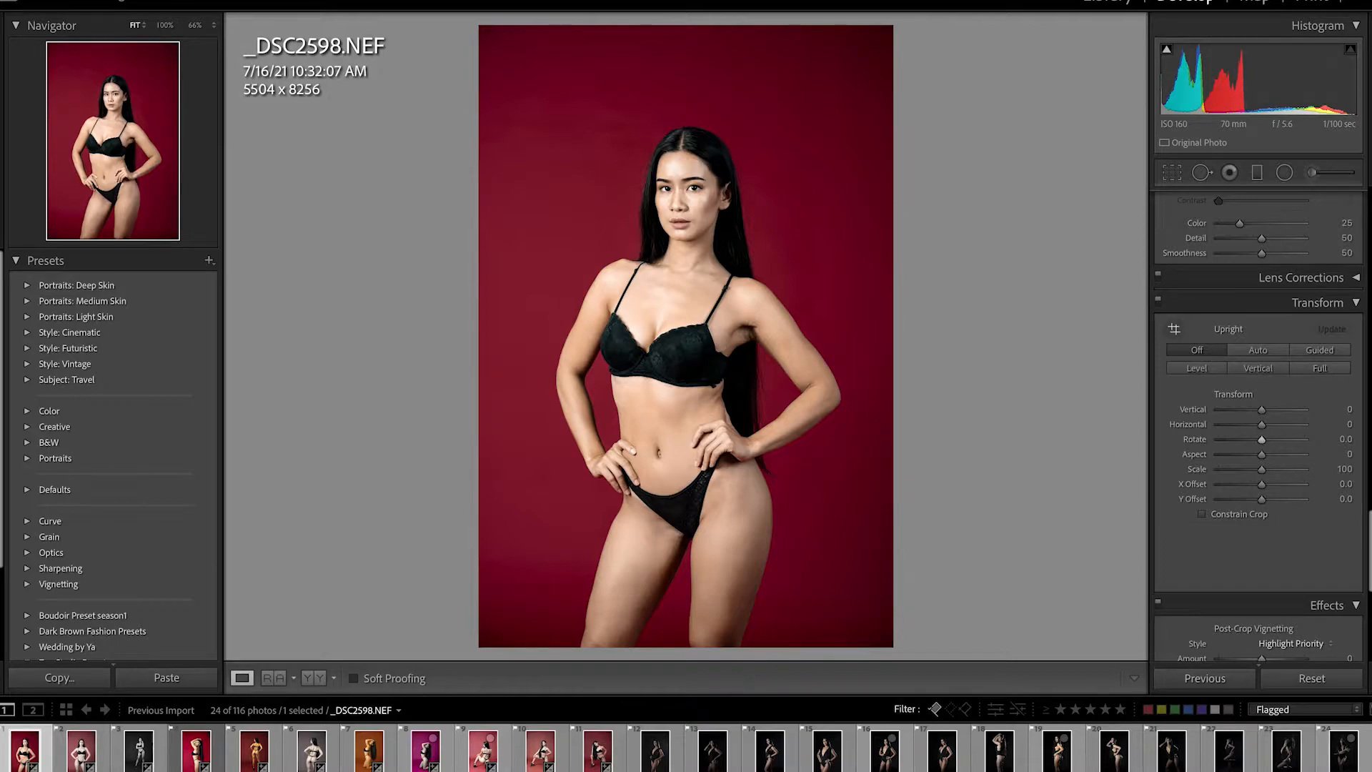
{"action": "scroll", "coordinate": [1259, 429], "scroll_direction": "down", "scroll_amount": 5}
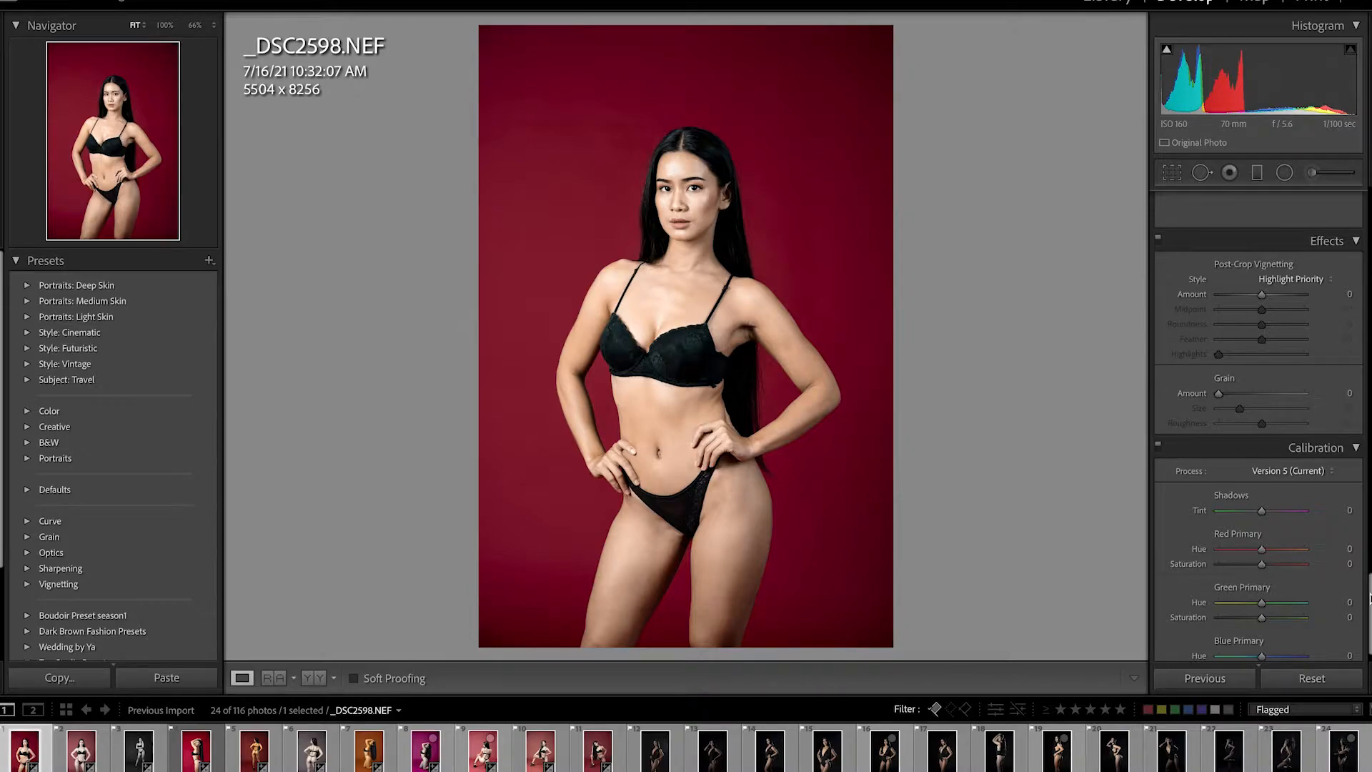
{"action": "scroll", "coordinate": [1369, 598], "scroll_direction": "down", "scroll_amount": 1}
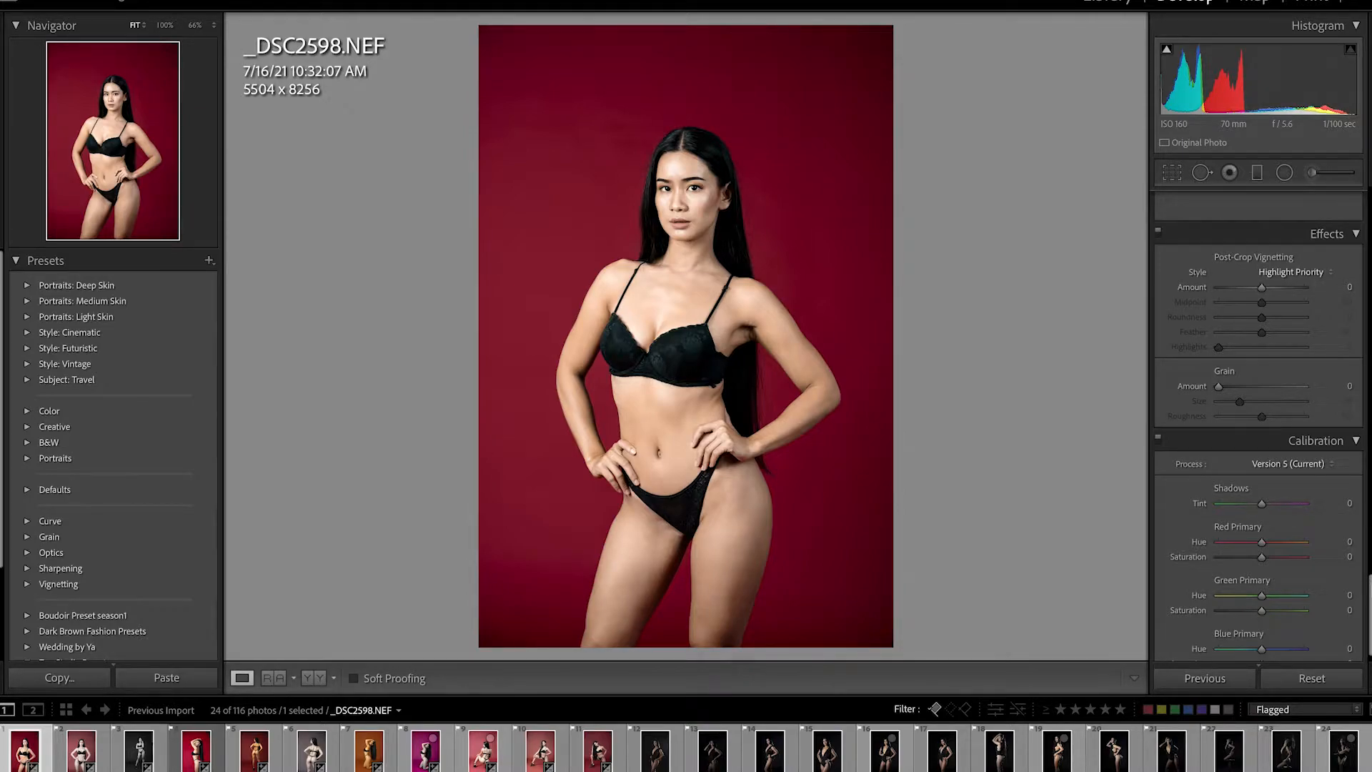
{"action": "scroll", "coordinate": [1257, 429], "scroll_direction": "down", "scroll_amount": 3}
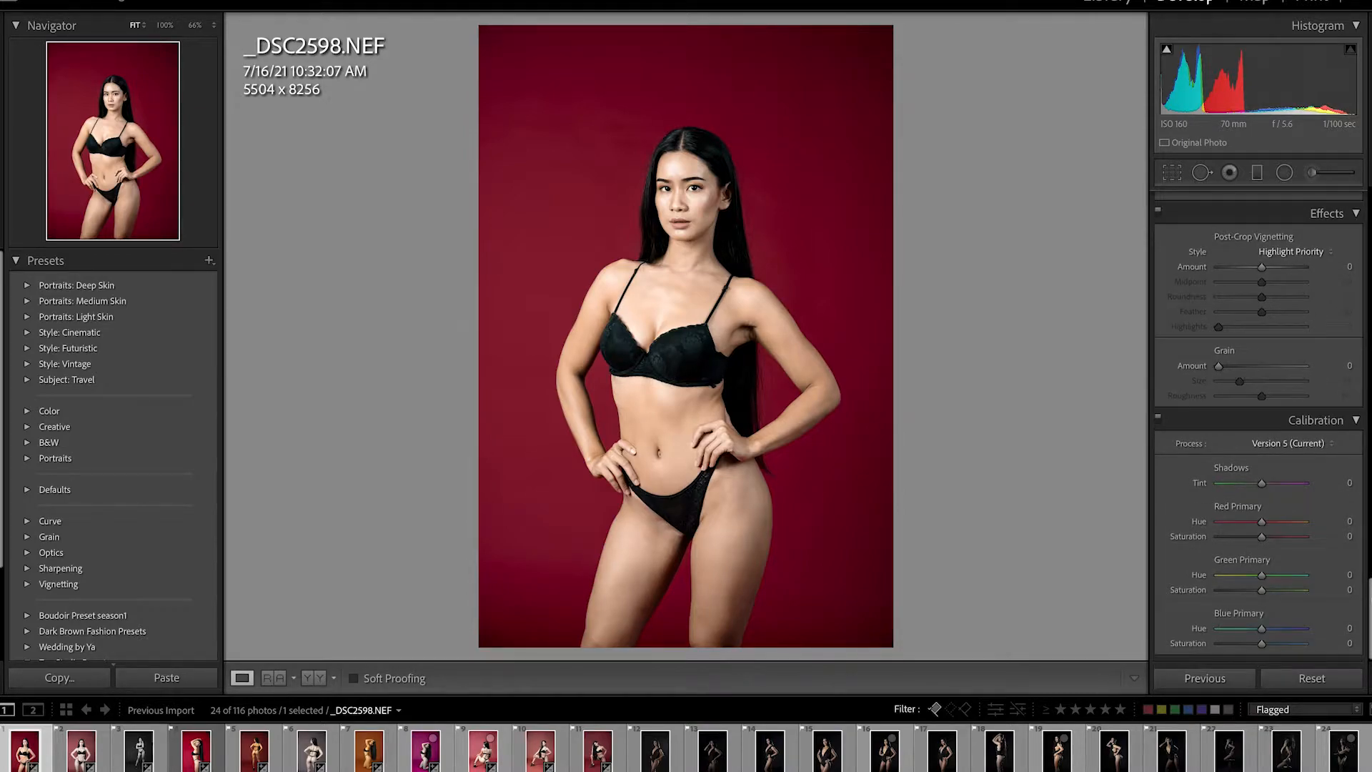
Set the Calibration Shadows Tint to -4 and the Red Primary Hue to -16.
{"action": "left_click", "coordinate": [1351, 483]}
{"action": "type", "text": "-4"}
{"action": "key", "text": "Return"}
{"action": "left_click", "coordinate": [1350, 523]}
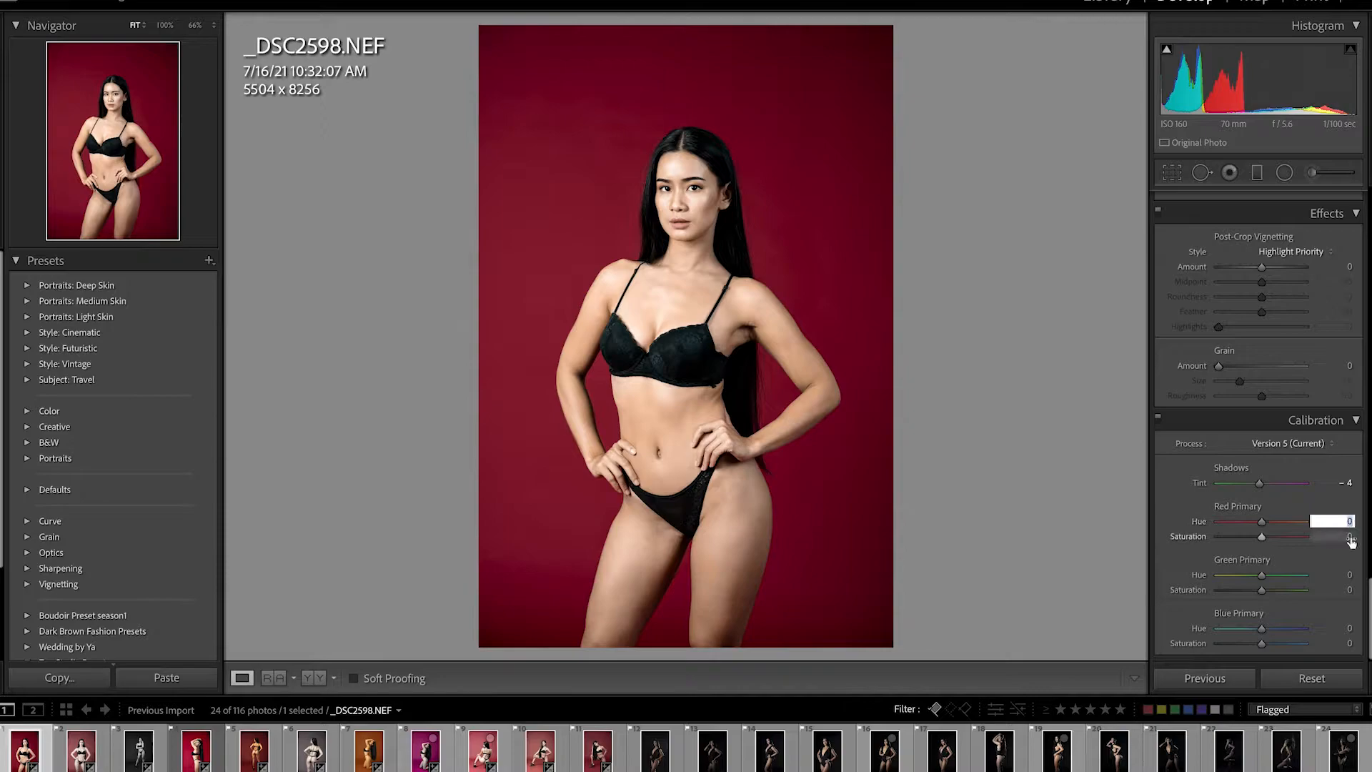
{"action": "type", "text": "-16"}
{"action": "key", "text": "Return"}
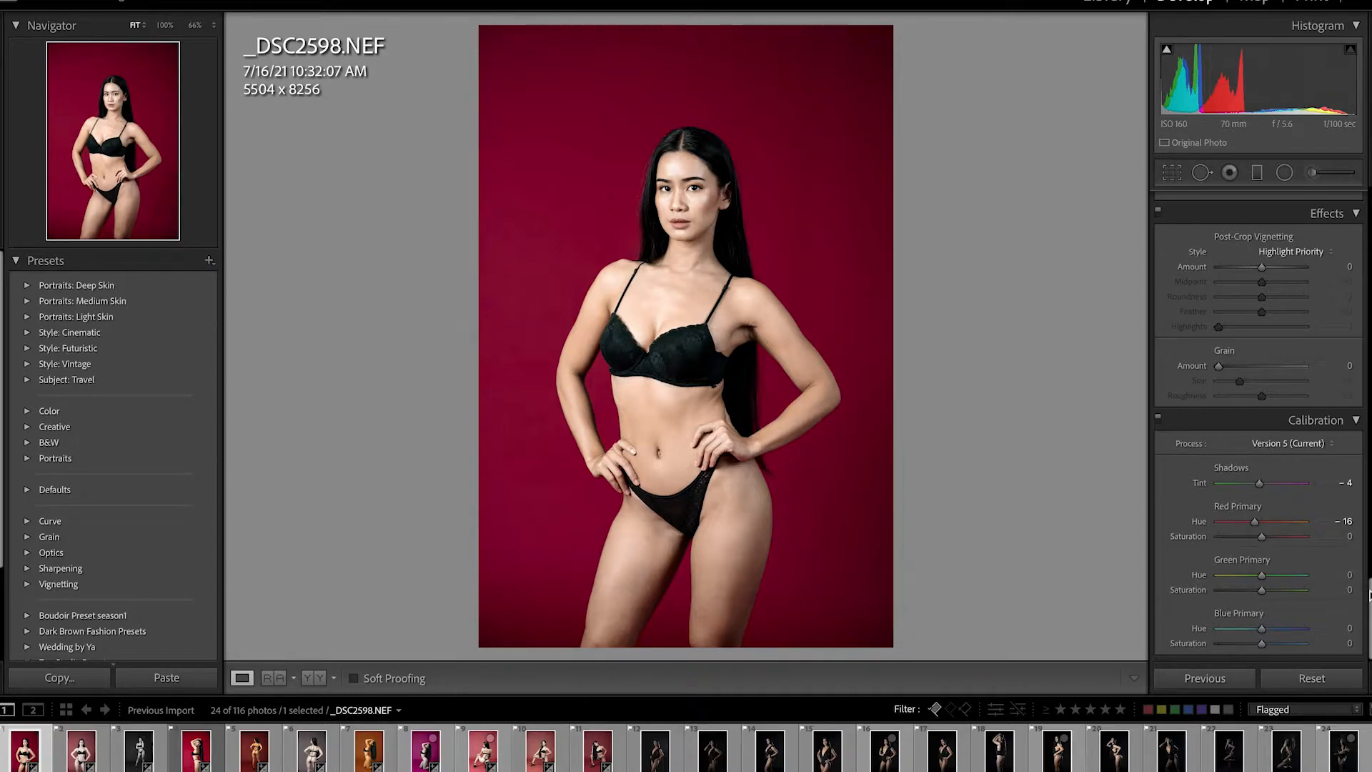
Set the Calibration Green Primary Saturation to -33.
{"action": "left_click", "coordinate": [1347, 589]}
{"action": "type", "text": "-33"}
{"action": "key", "text": "Return"}
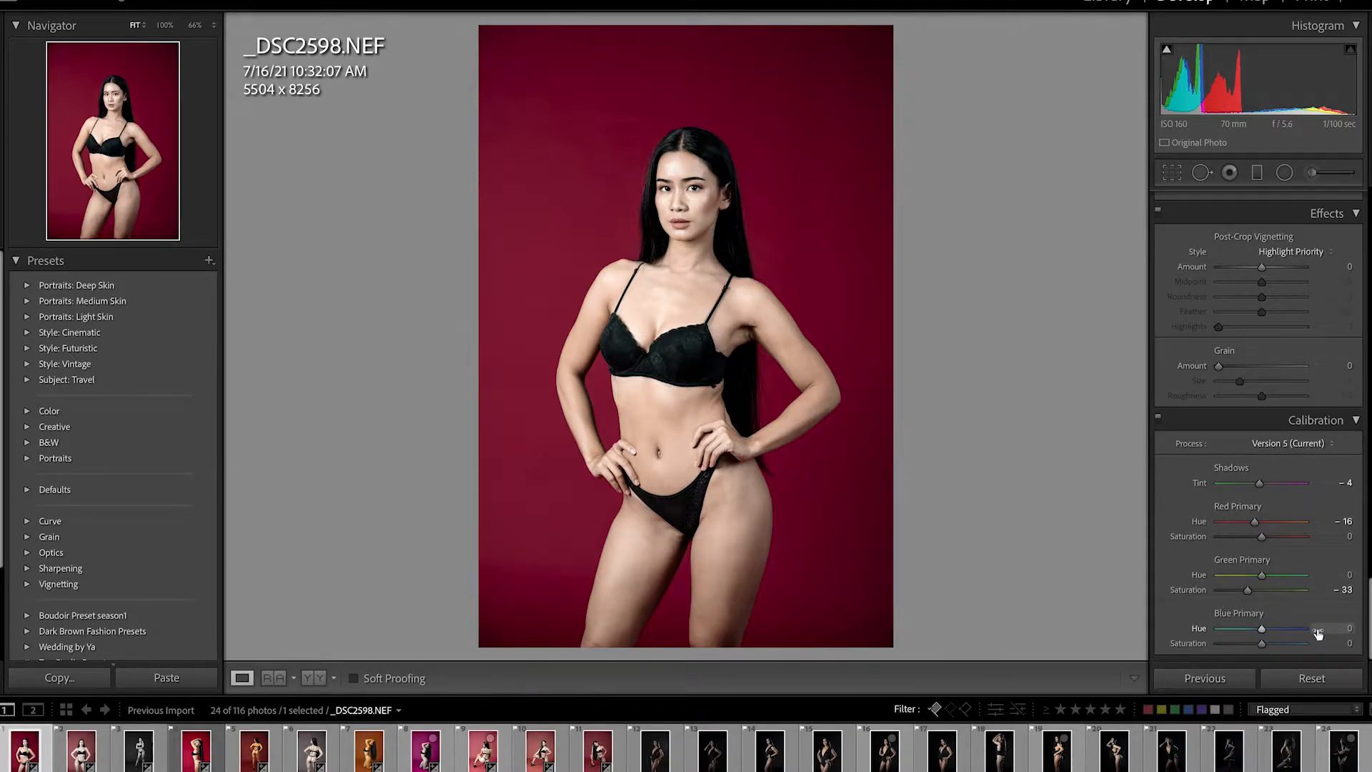
Set the Calibration Blue Primary Hue to +18 and its Saturation to -18.
{"action": "left_click", "coordinate": [1350, 629]}
{"action": "type", "text": "18"}
{"action": "key", "text": "Return"}
{"action": "left_click", "coordinate": [1350, 643]}
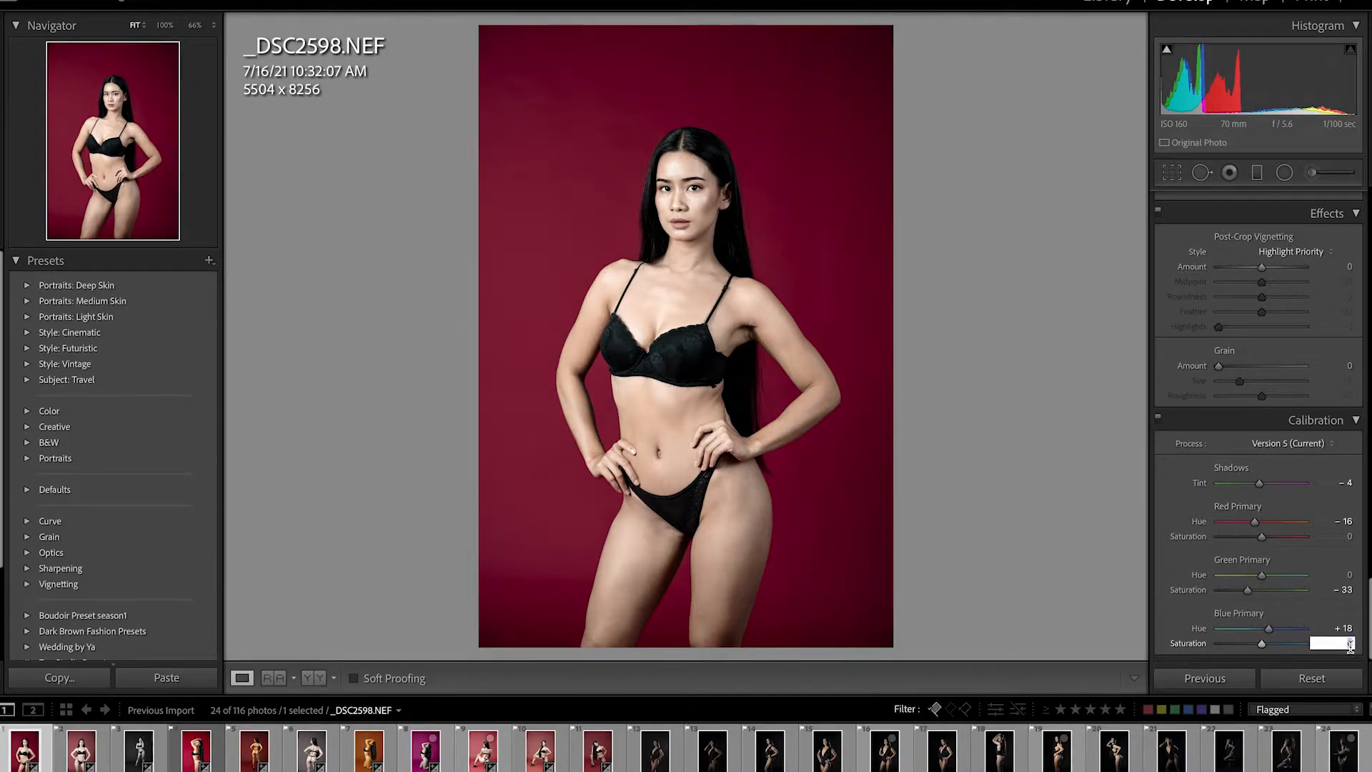
{"action": "type", "text": "-18"}
{"action": "key", "text": "Return"}
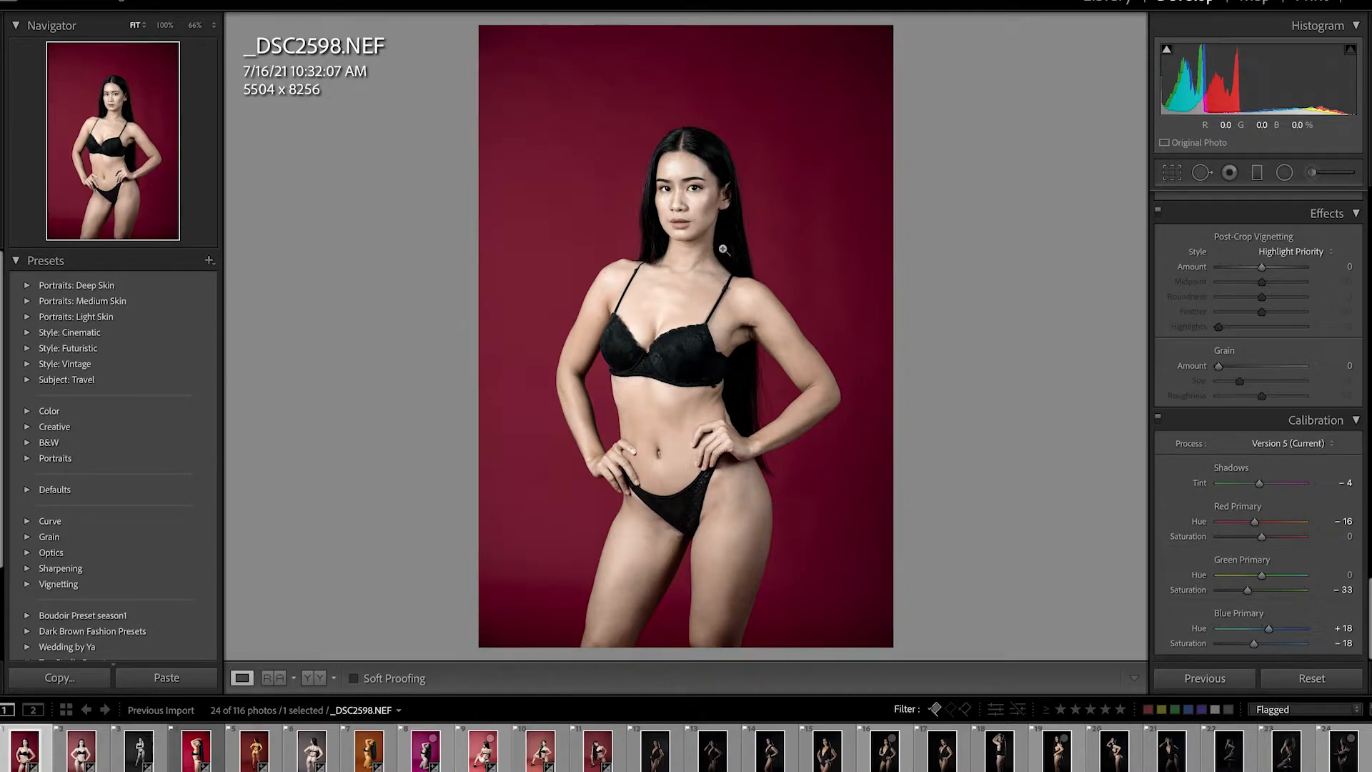
Open the graded photo _DSC2598.NEF for editing in Adobe Photoshop 2021.
{"action": "right_click", "coordinate": [711, 252]}
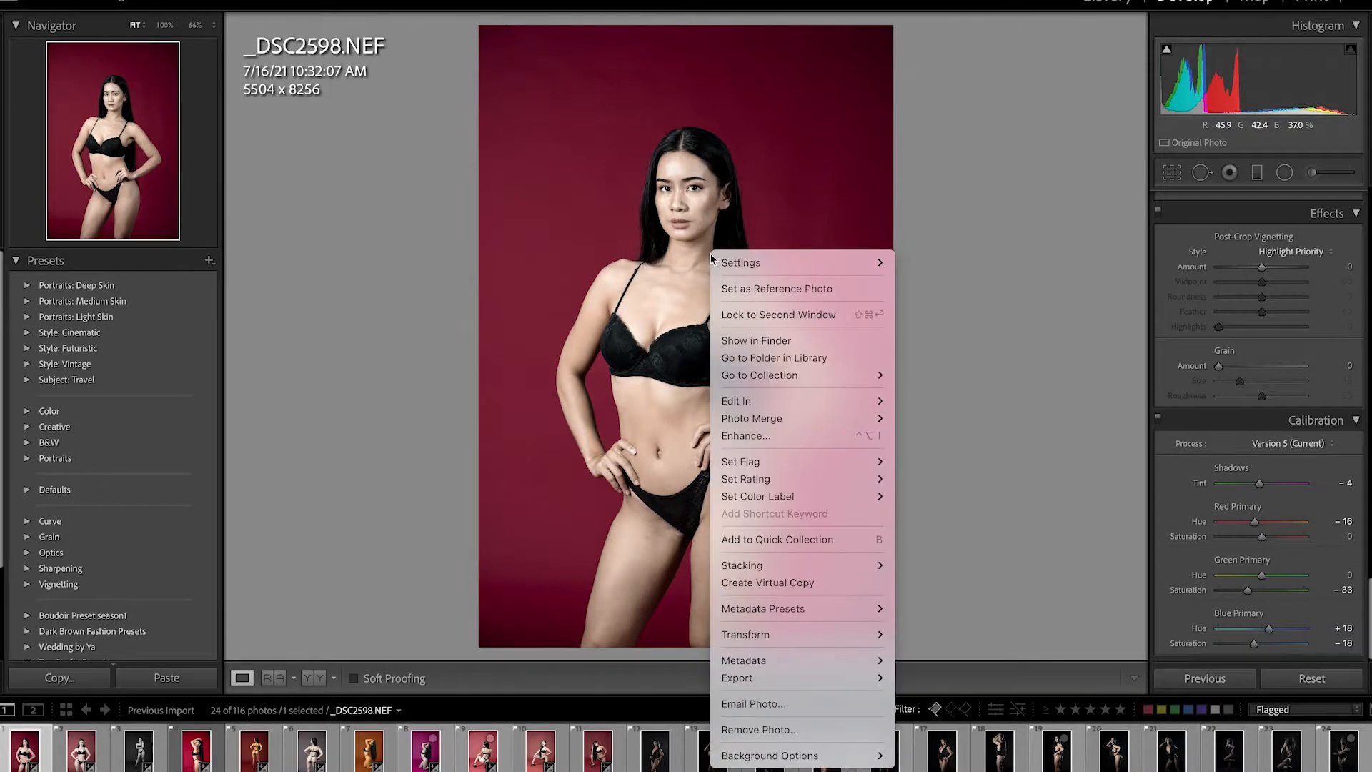
{"action": "mouse_move", "coordinate": [759, 402]}
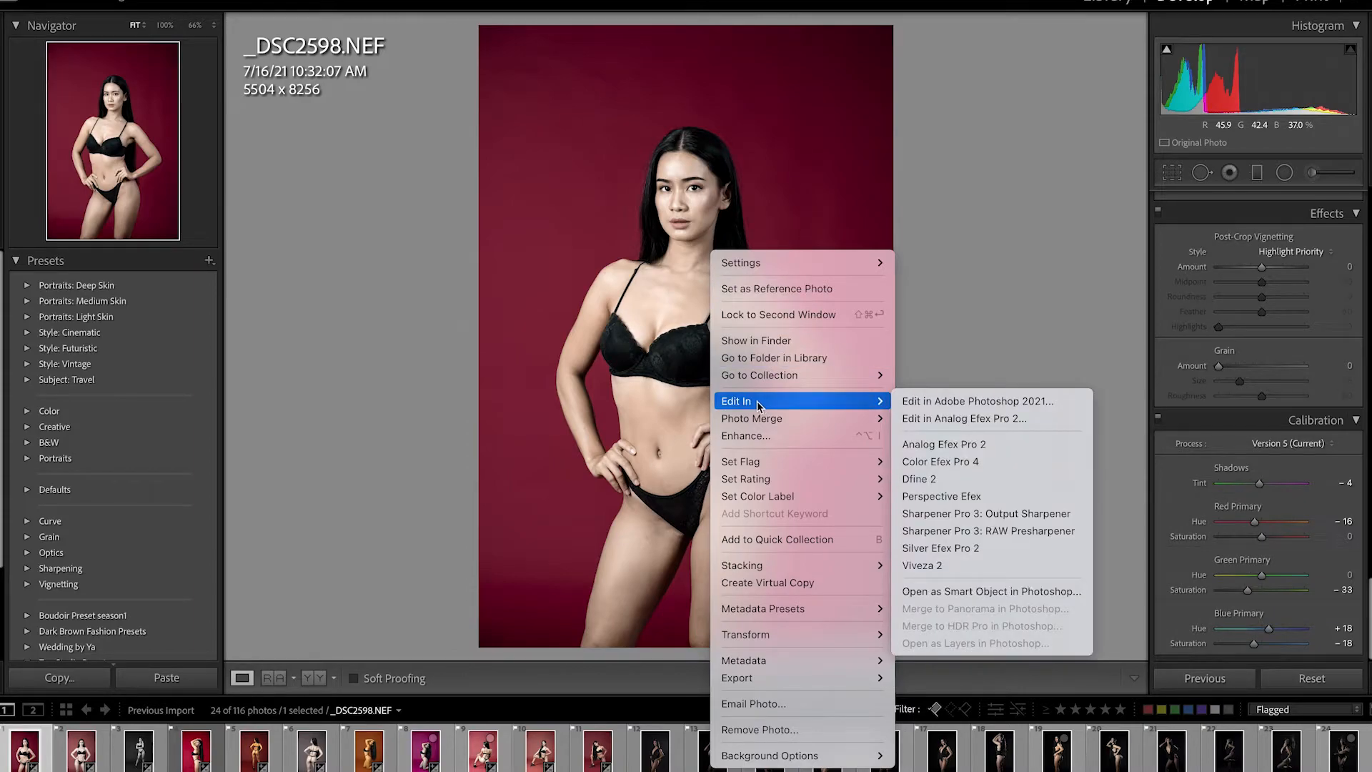
{"action": "left_click", "coordinate": [940, 406]}
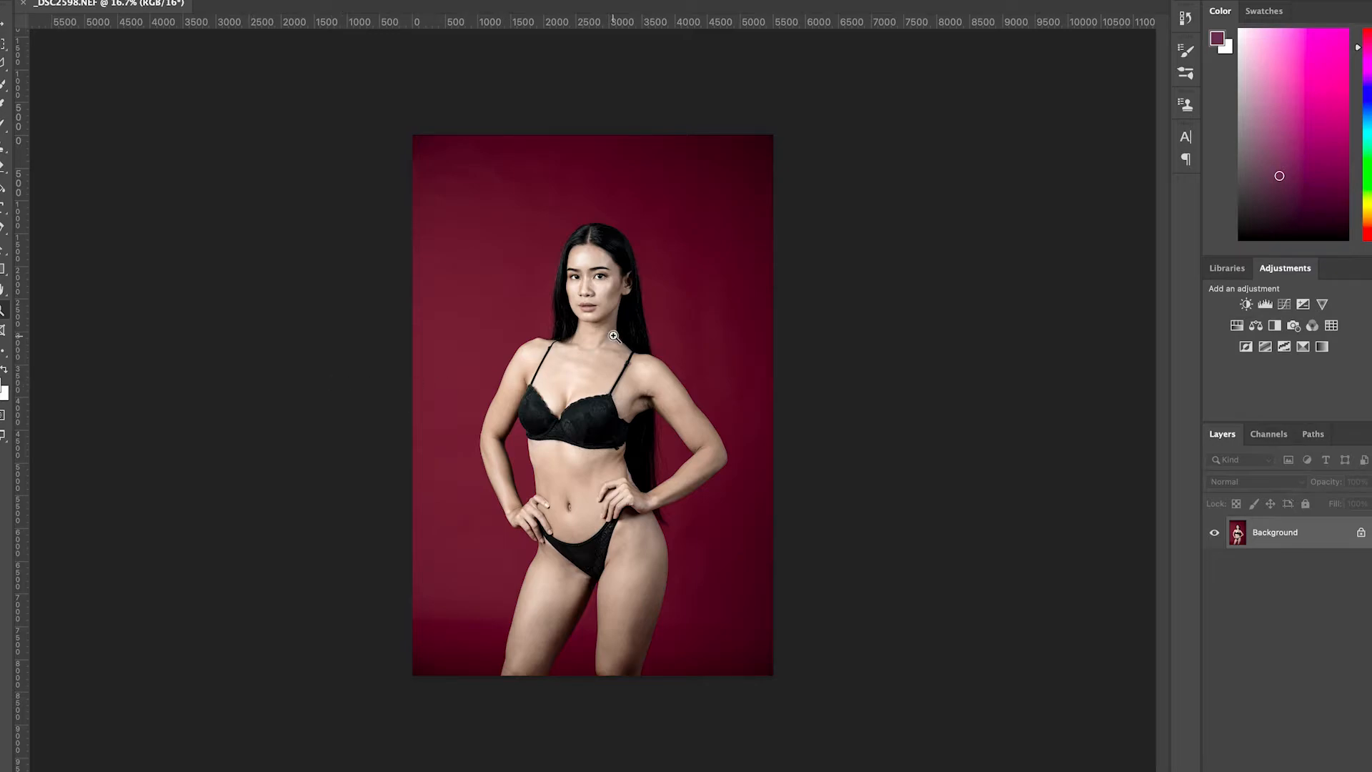
Crop the photo slightly tighter around the model with the Crop tool.
{"action": "left_click", "coordinate": [4, 351]}
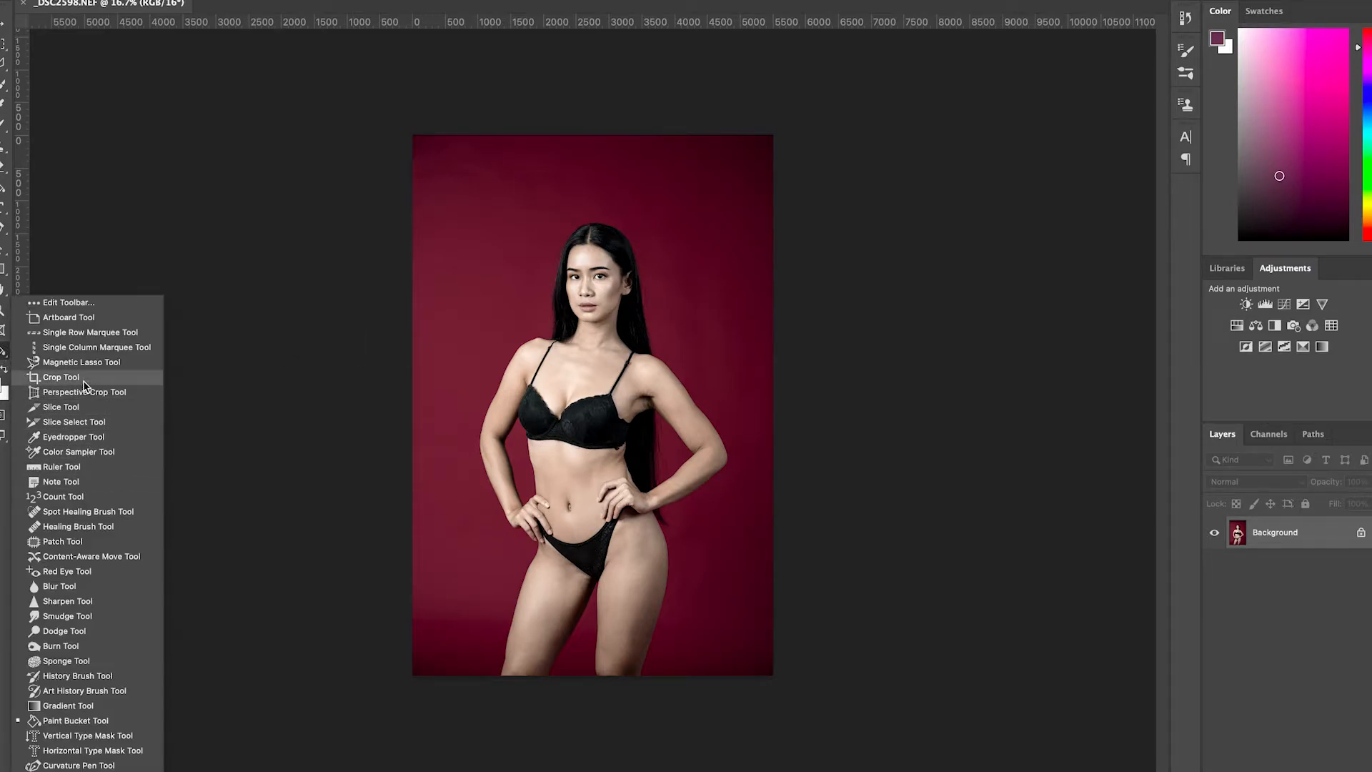
{"action": "left_click", "coordinate": [78, 387]}
{"action": "left_click_drag", "start_coordinate": [414, 142], "coordinate": [424, 155]}
{"action": "left_click", "coordinate": [3, 24]}
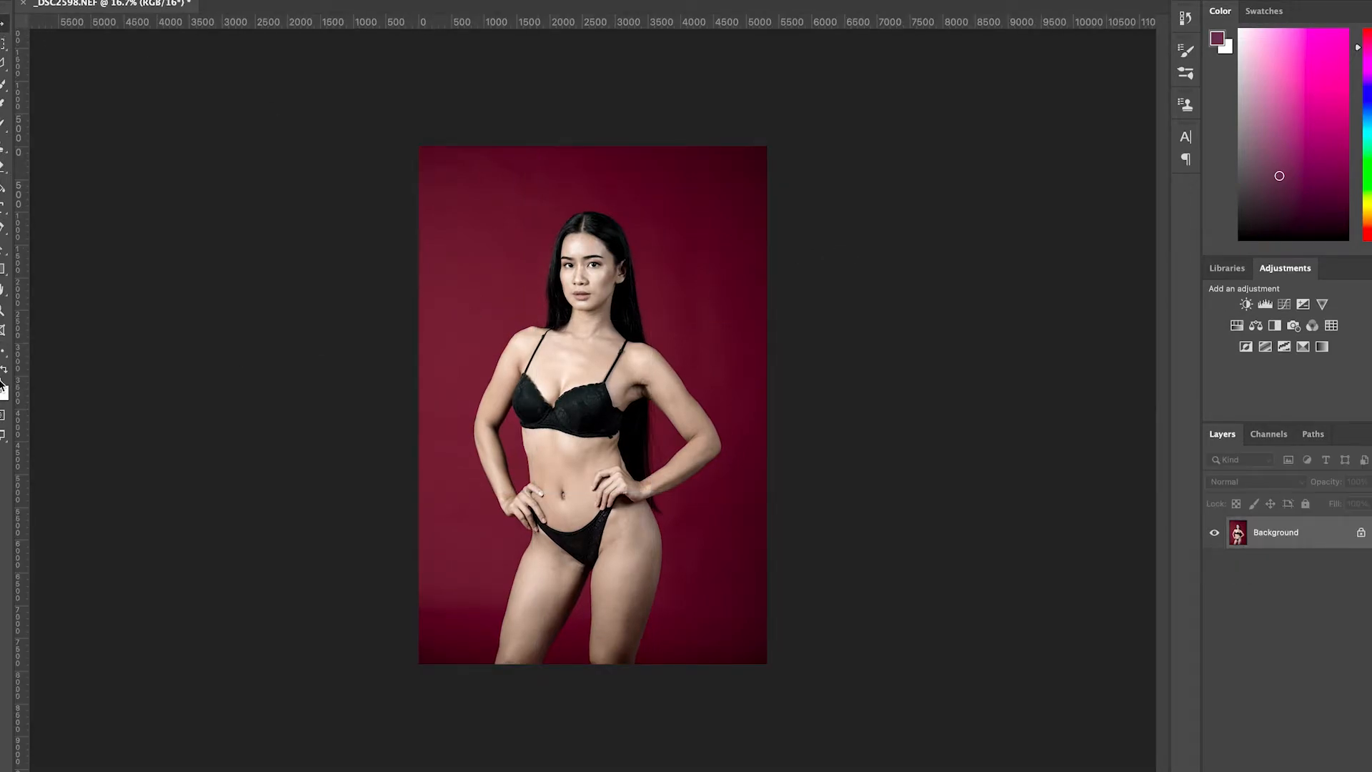
Duplicate the Background layer of the cropped portrait.
{"action": "left_click", "coordinate": [3, 310]}
{"action": "left_click", "coordinate": [604, 271]}
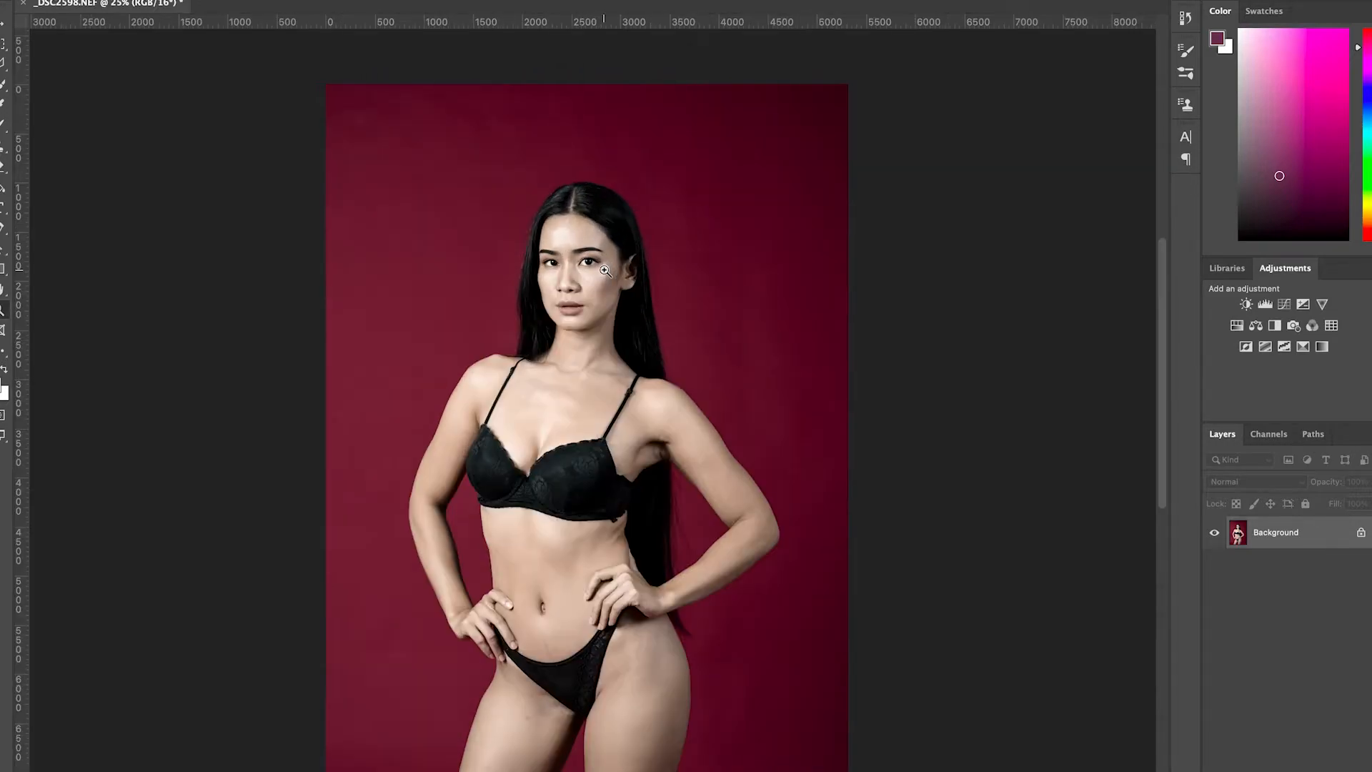
{"action": "left_click", "coordinate": [604, 270]}
{"action": "left_click", "coordinate": [605, 270]}
{"action": "left_click", "coordinate": [558, 281]}
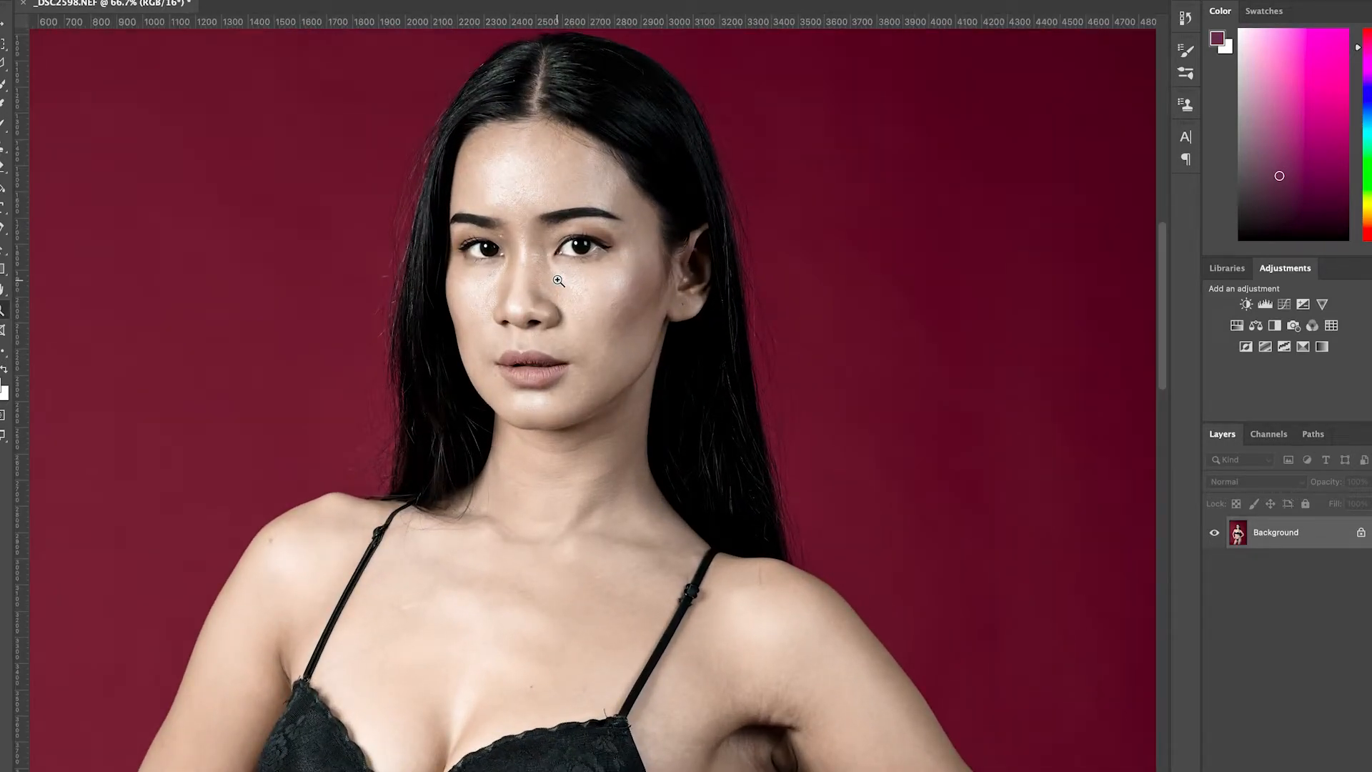
{"action": "left_click", "coordinate": [529, 292]}
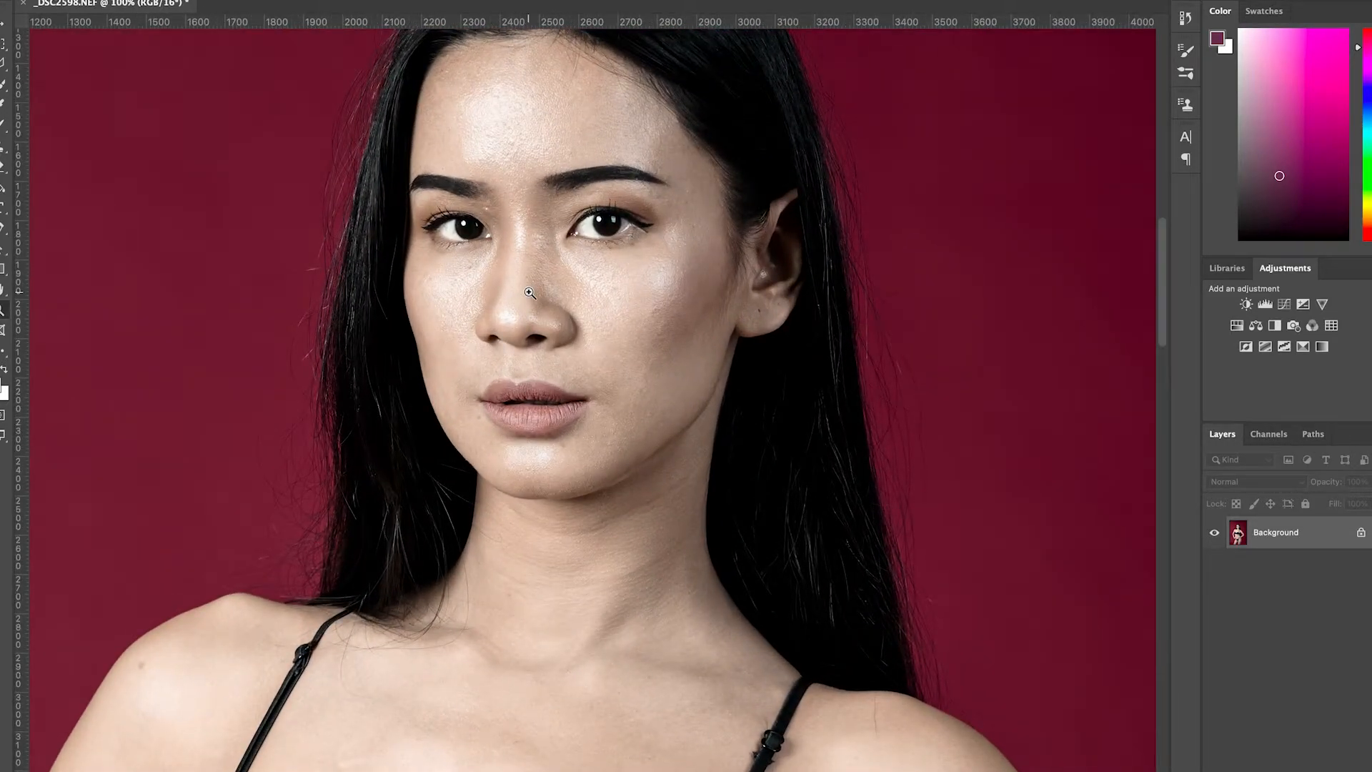
{"action": "left_click", "coordinate": [529, 292]}
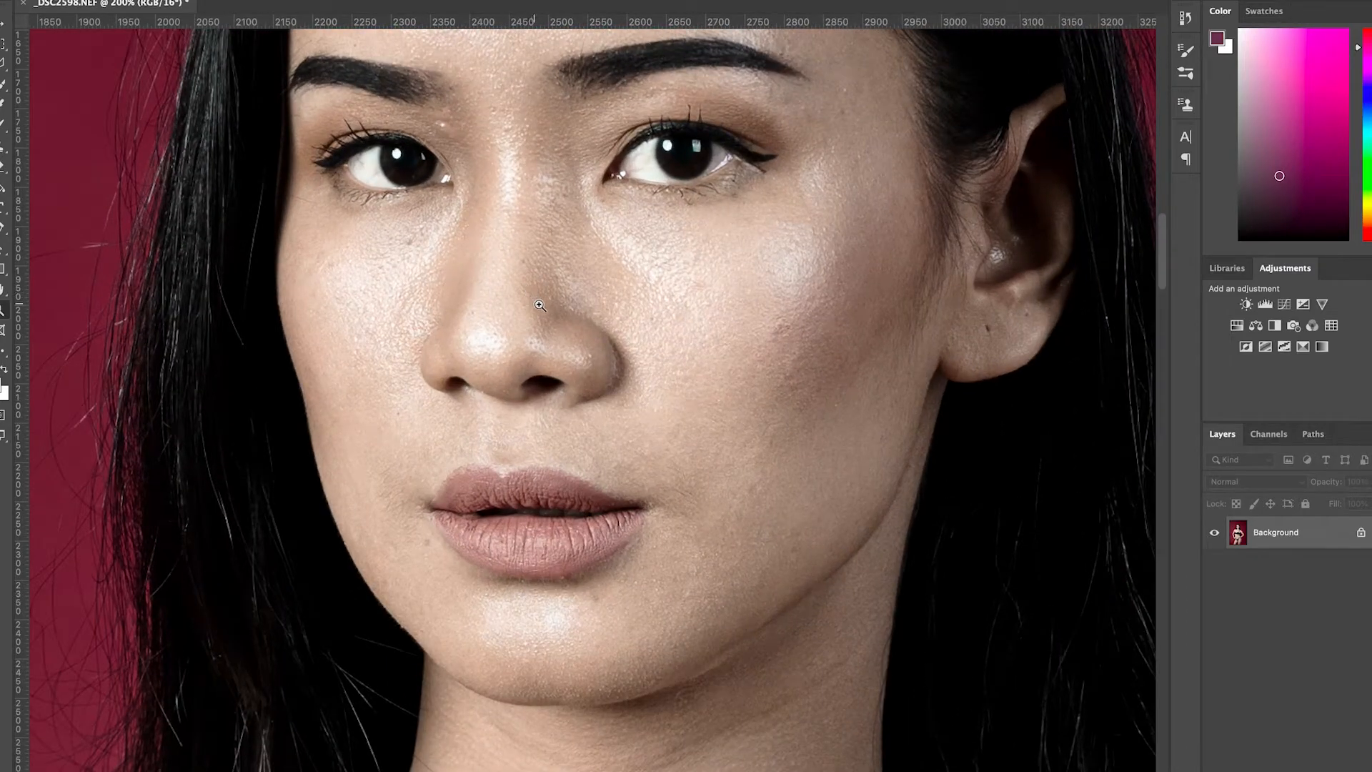
{"action": "left_click", "coordinate": [570, 306], "text": "alt"}
{"action": "left_click_drag", "start_coordinate": [572, 294], "coordinate": [592, 388]}
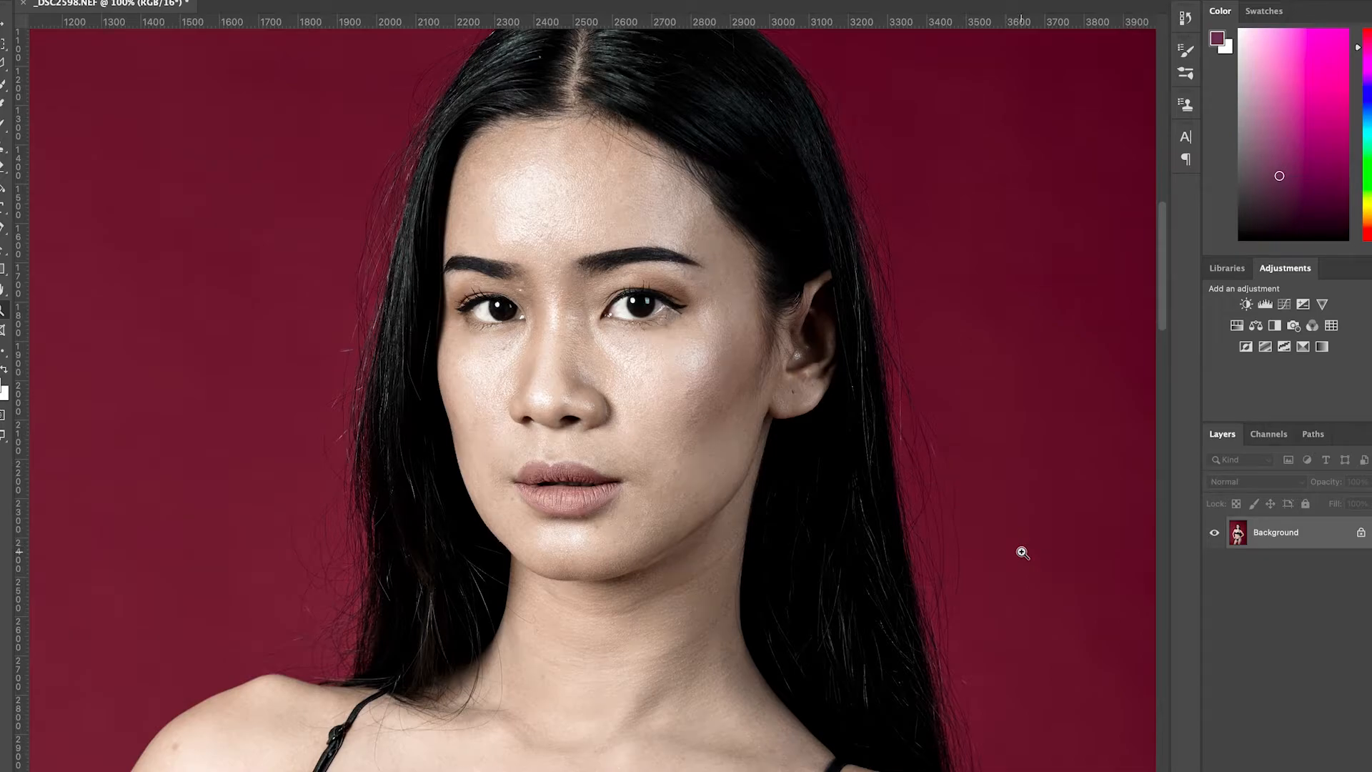
{"action": "key", "text": "ctrl+j"}
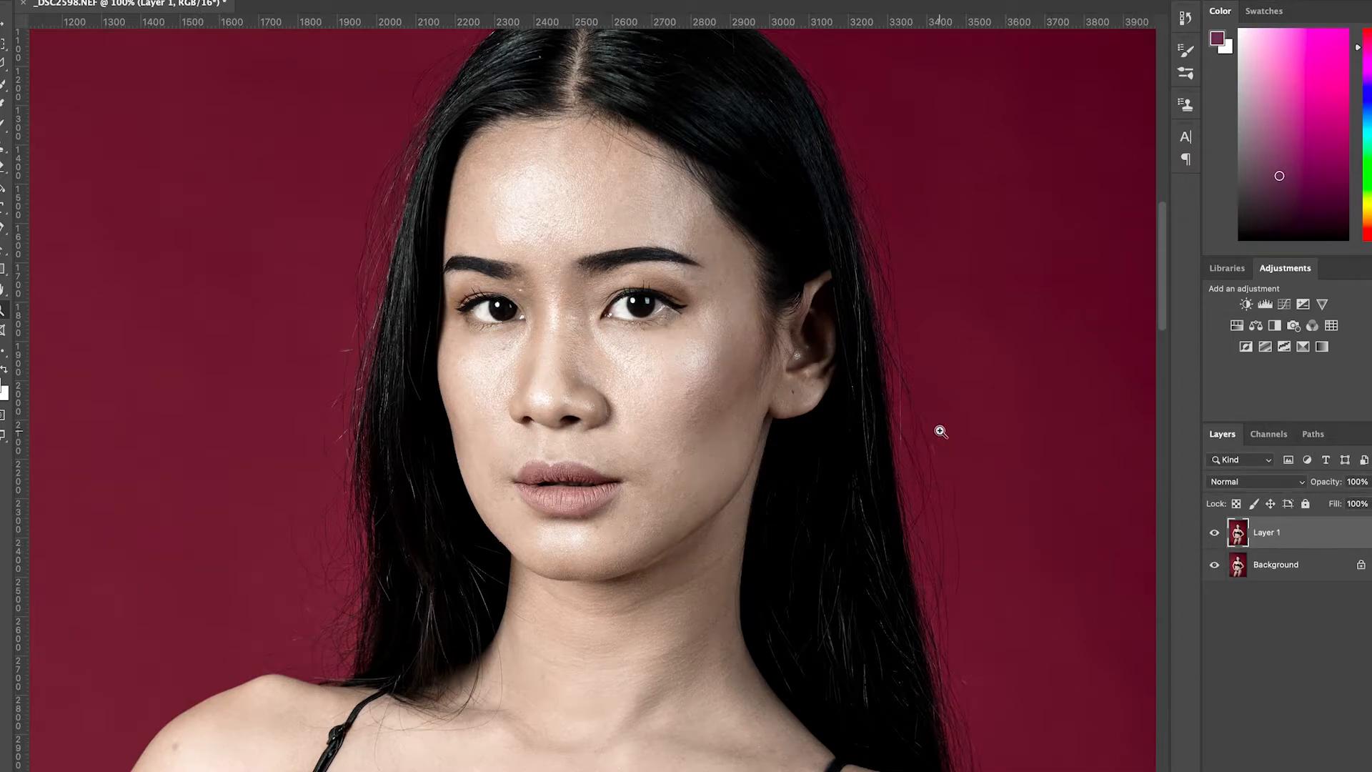
Examine the model's facial skin up close, and the whole figure, for areas that need retouching.
{"action": "left_click", "coordinate": [610, 367]}
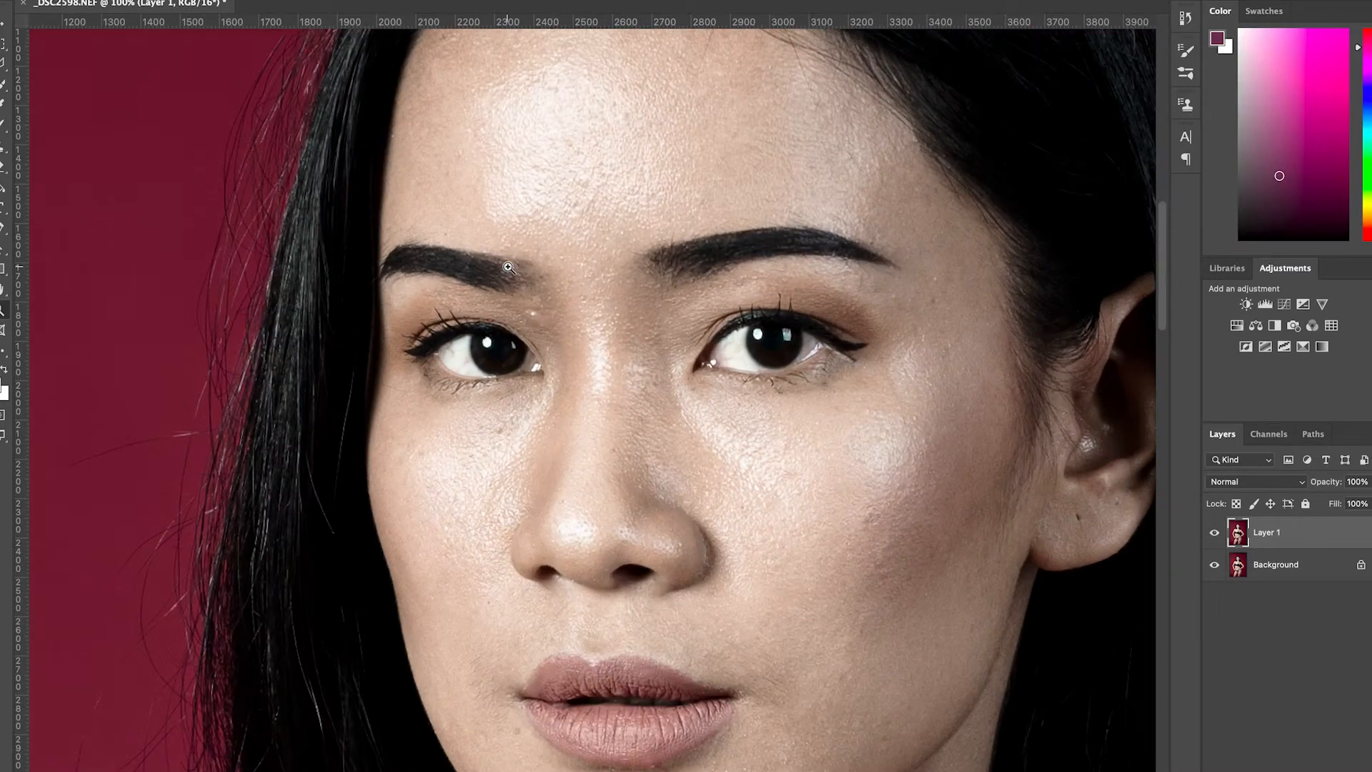
{"action": "left_click_drag", "start_coordinate": [622, 226], "coordinate": [572, 300]}
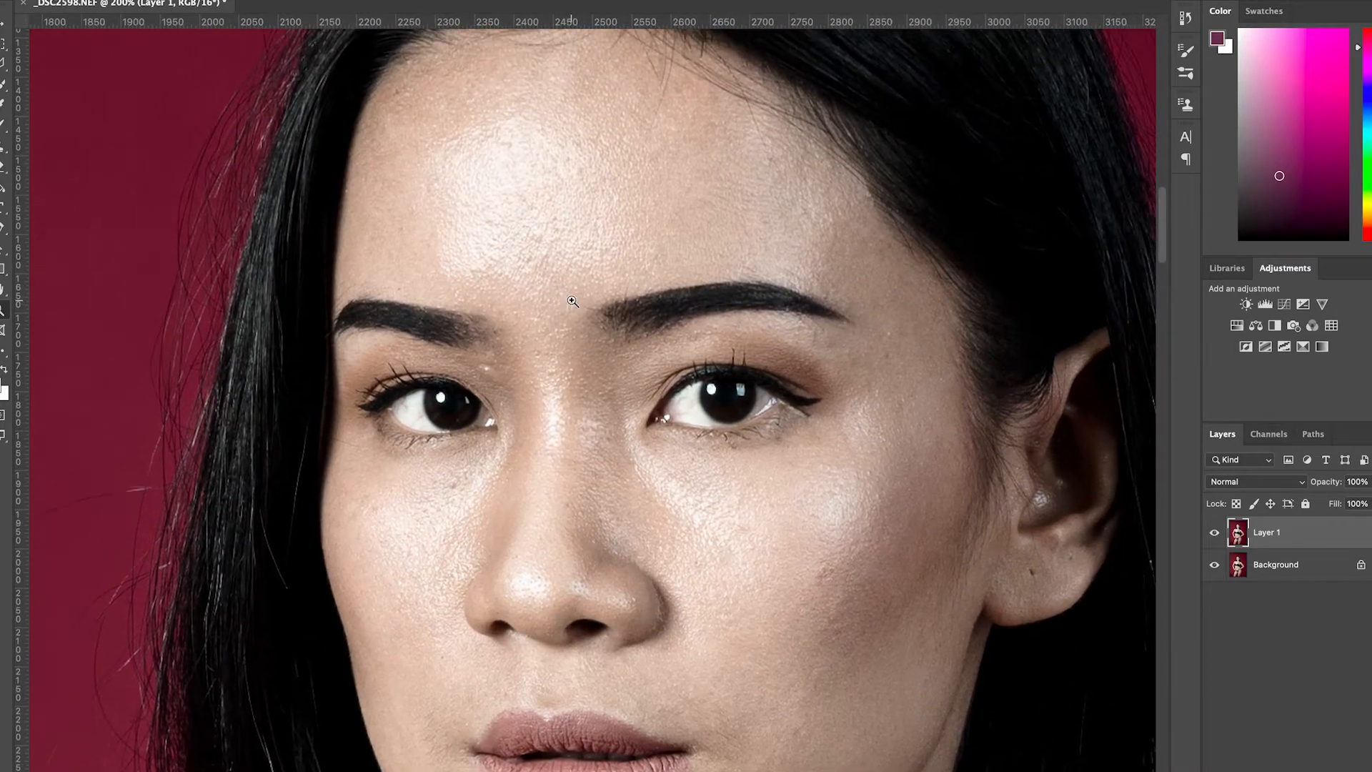
{"action": "left_click", "coordinate": [628, 372], "text": "alt"}
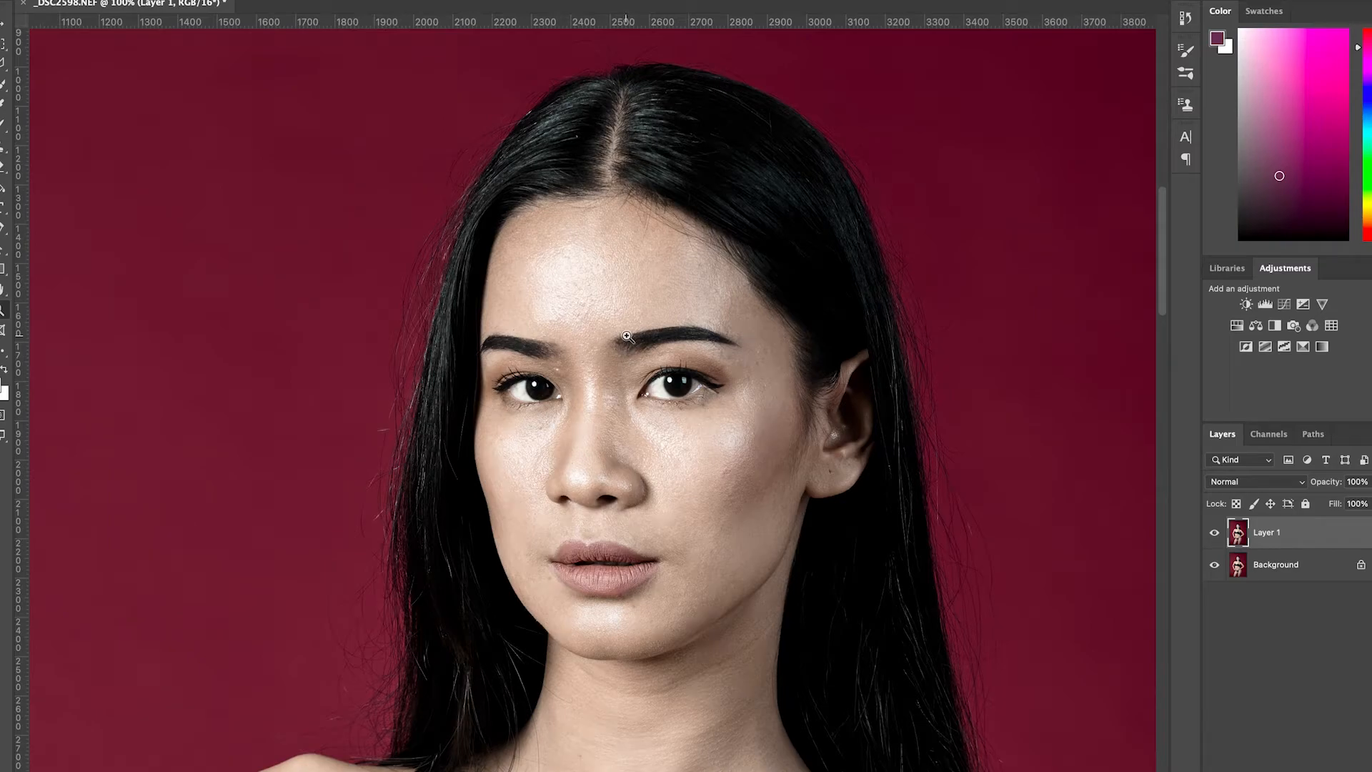
{"action": "left_click", "coordinate": [621, 339]}
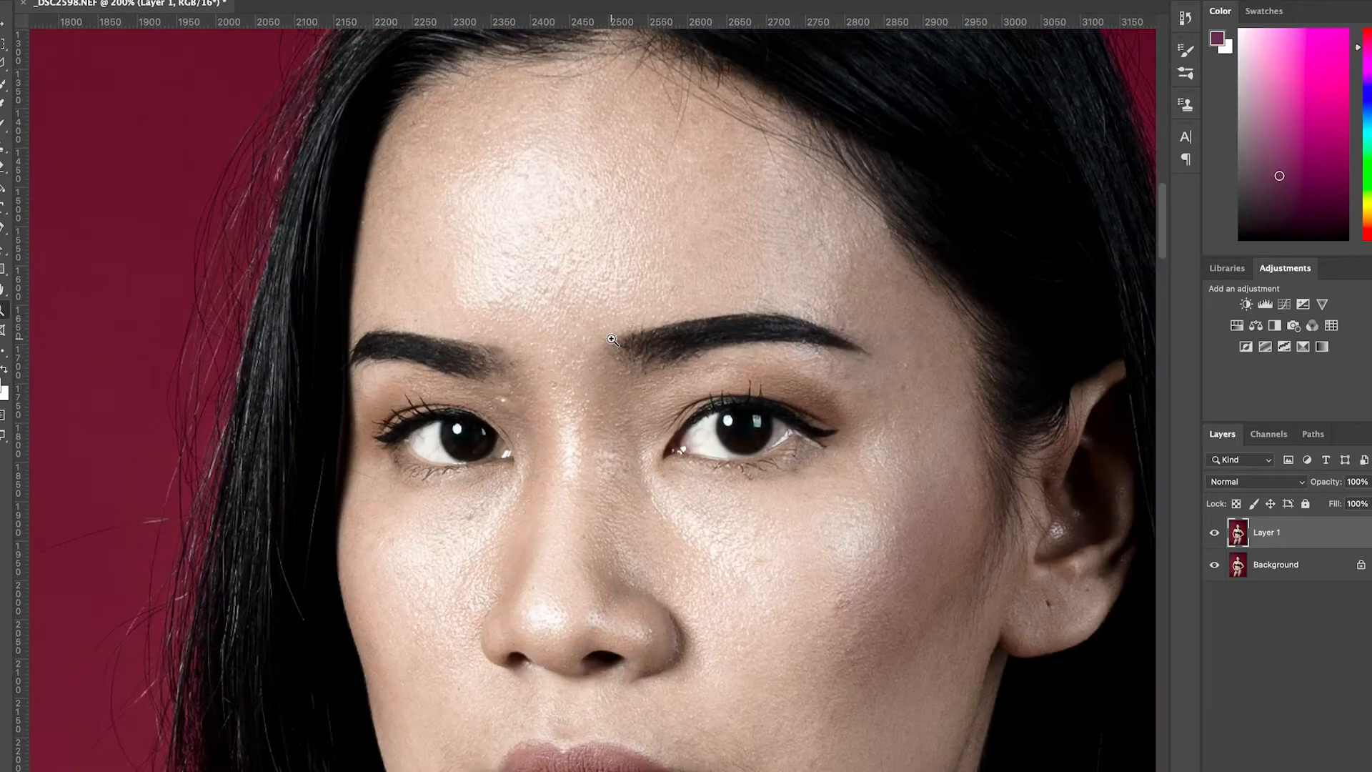
{"action": "left_click_drag", "start_coordinate": [573, 332], "coordinate": [578, 300]}
{"action": "scroll", "coordinate": [646, 368], "scroll_direction": "down", "scroll_amount": 2}
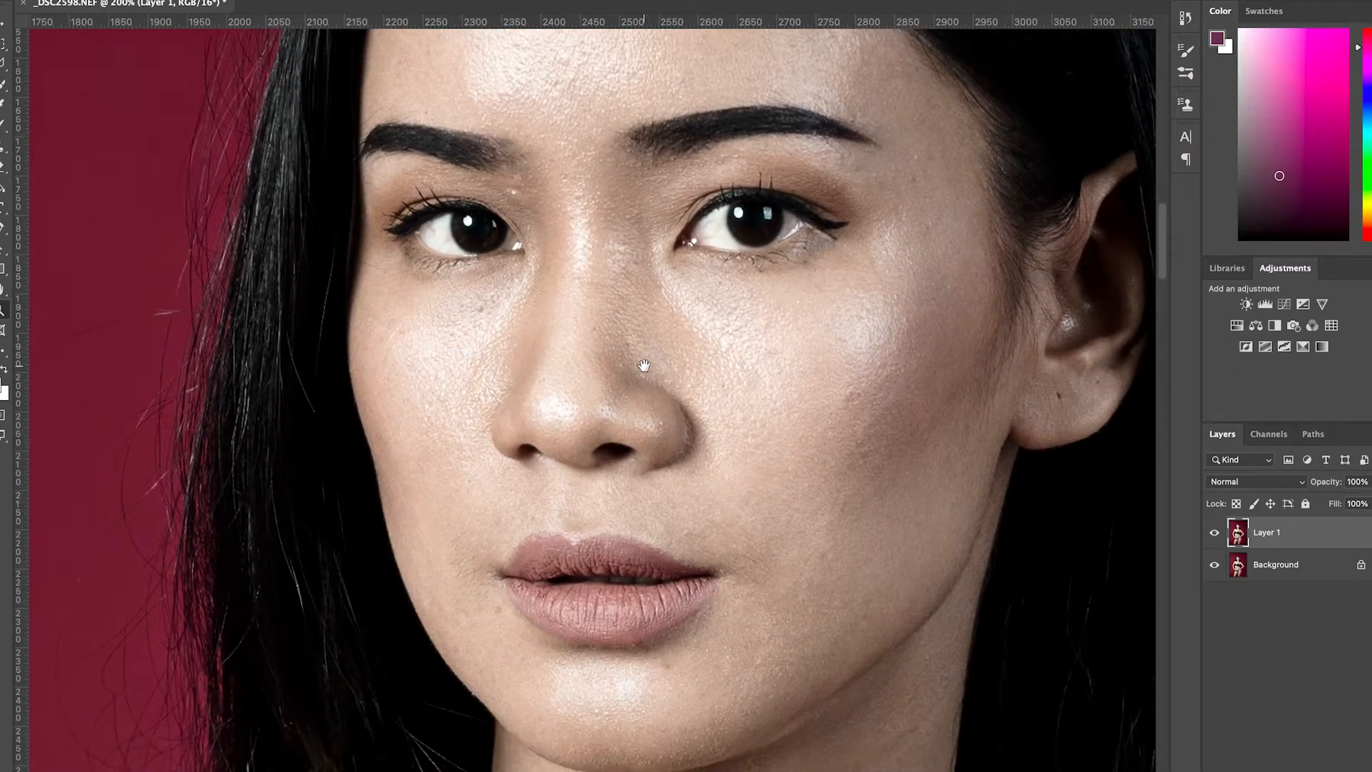
{"action": "left_click", "coordinate": [634, 420], "text": "alt"}
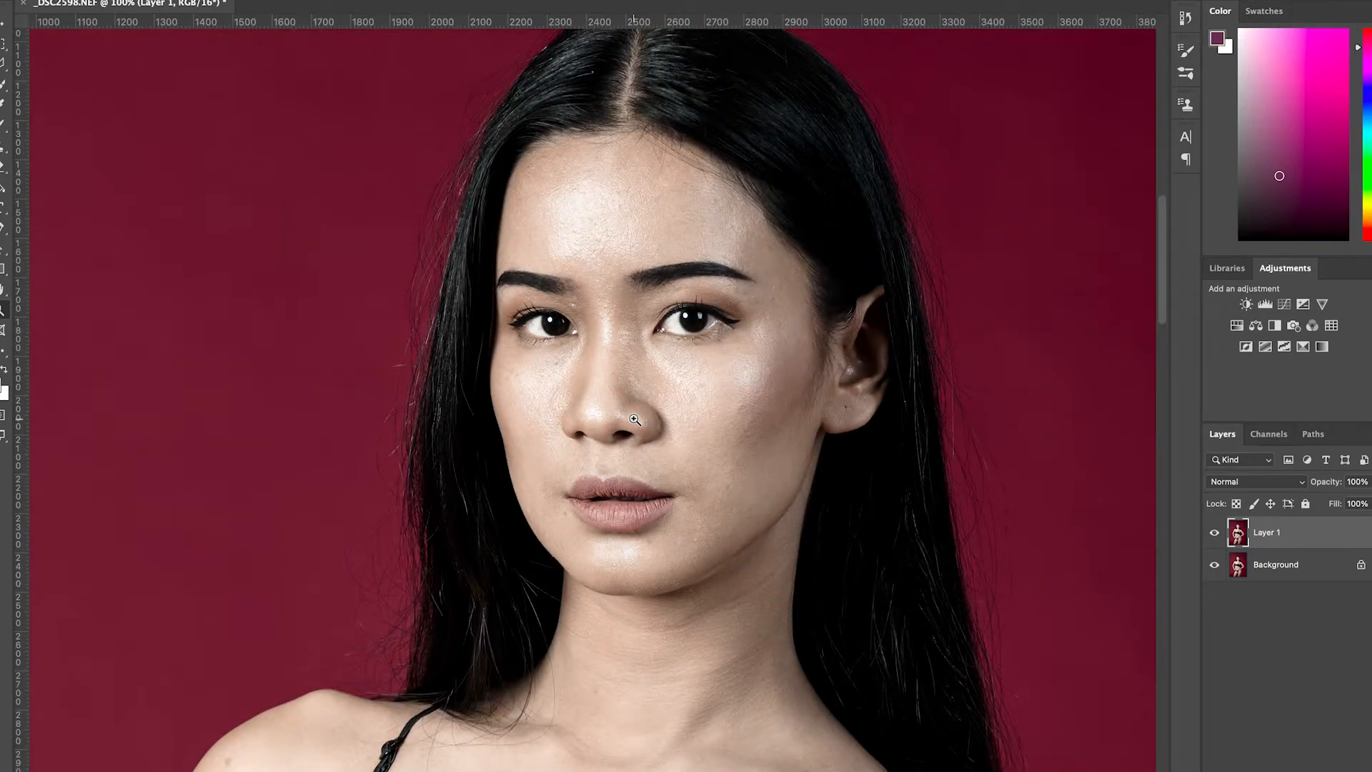
{"action": "left_click", "coordinate": [635, 419], "text": "alt"}
{"action": "left_click", "coordinate": [634, 420], "text": "alt"}
{"action": "left_click", "coordinate": [635, 419], "text": "alt"}
{"action": "left_click", "coordinate": [636, 489], "text": "alt"}
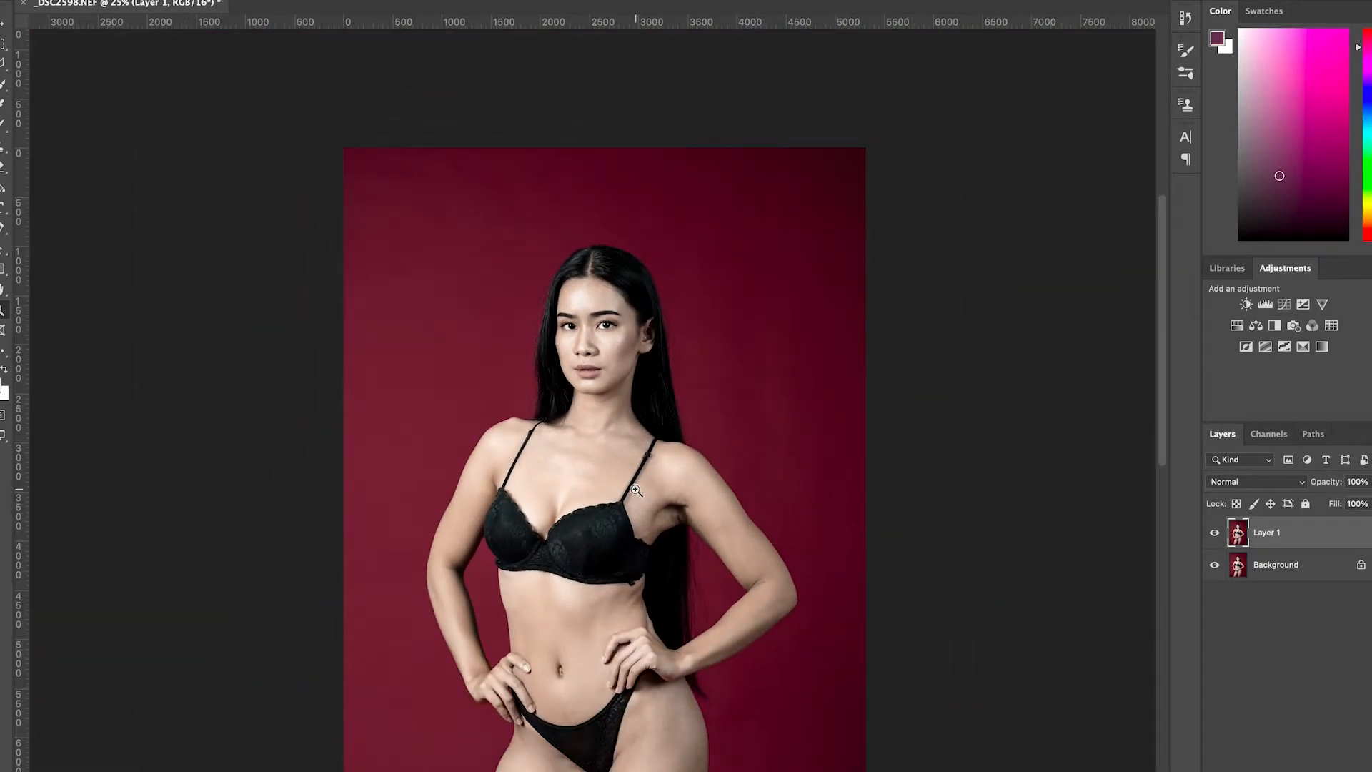
{"action": "left_click_drag", "start_coordinate": [632, 514], "coordinate": [682, 343]}
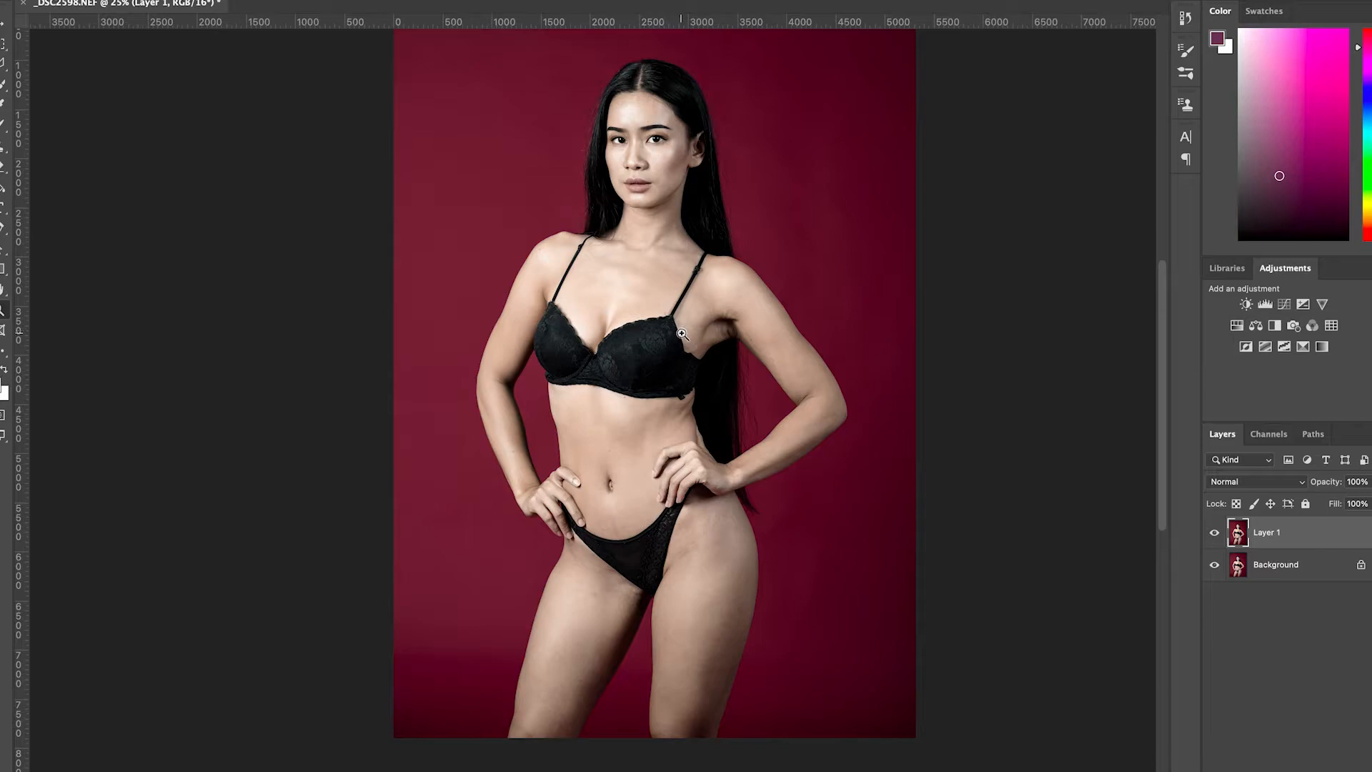
{"action": "left_click_drag", "start_coordinate": [722, 300], "coordinate": [721, 322]}
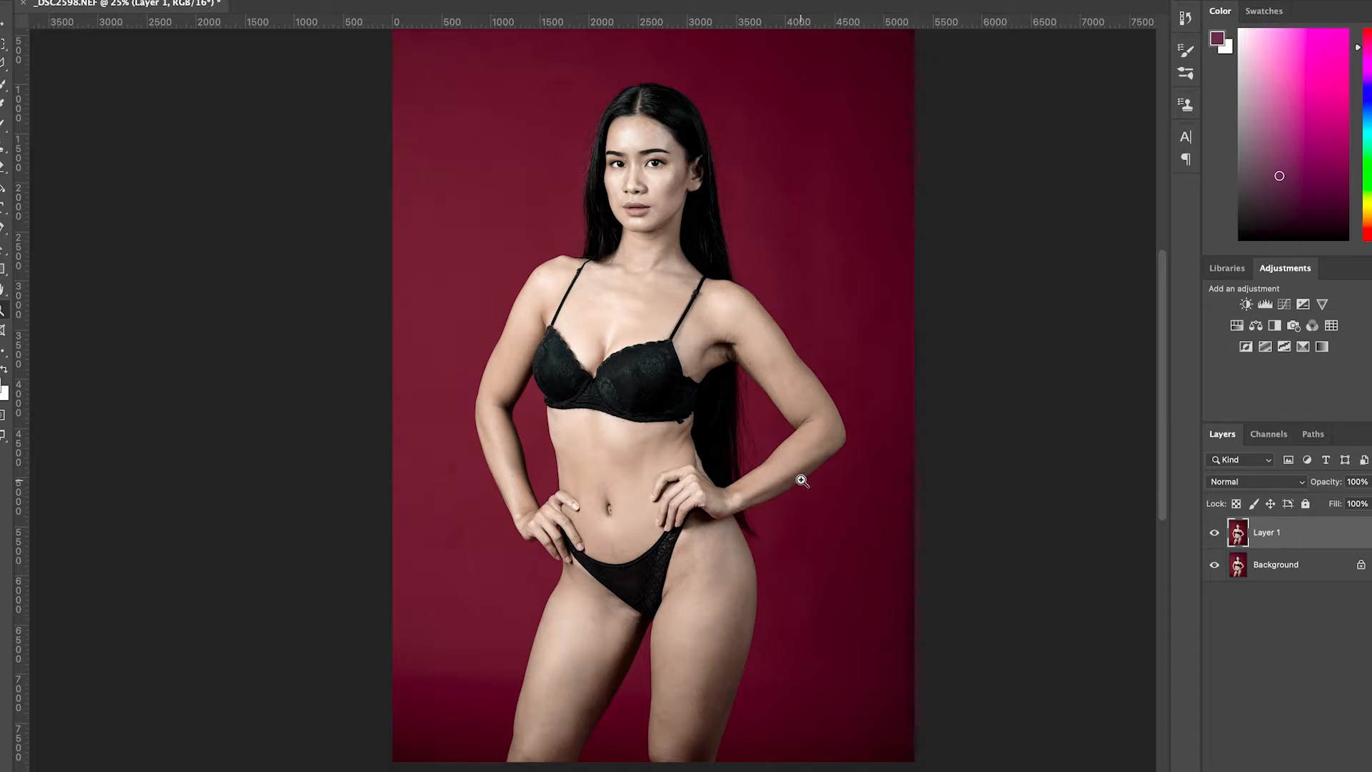
Remove the small spot between the inner eye corner and eyebrow on the hair-covered side of the face with the Spot Healing Brush.
{"action": "left_click", "coordinate": [640, 165]}
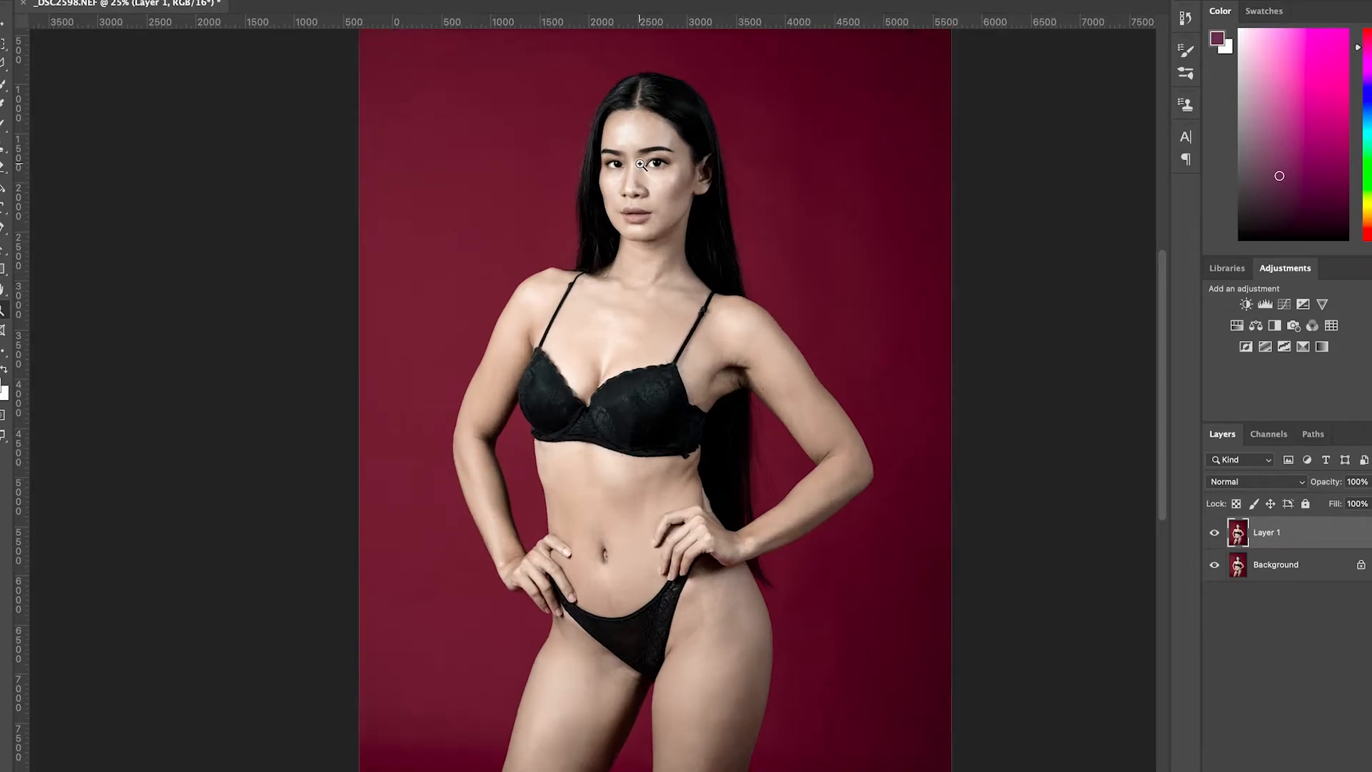
{"action": "left_click", "coordinate": [640, 164]}
{"action": "left_click", "coordinate": [640, 165]}
{"action": "left_click", "coordinate": [638, 166]}
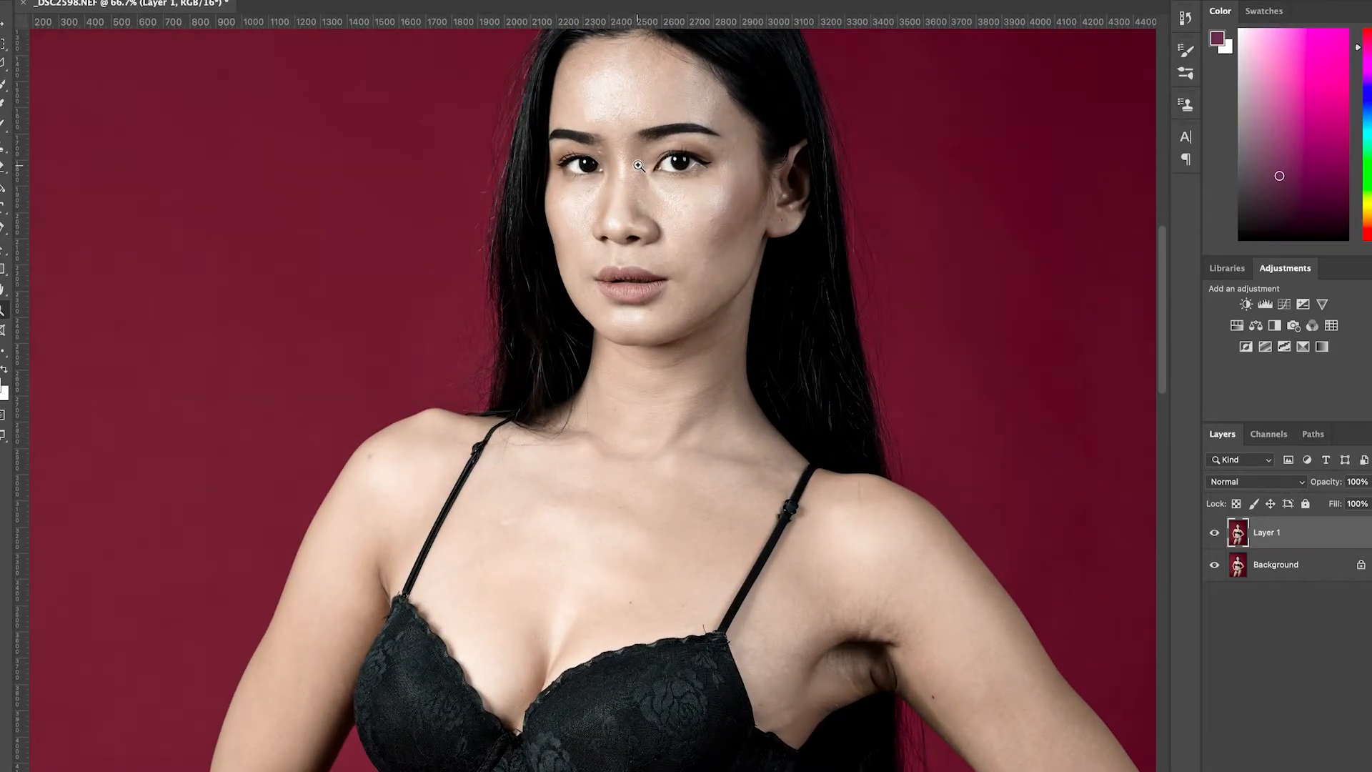
{"action": "left_click", "coordinate": [638, 166]}
{"action": "left_click_drag", "start_coordinate": [636, 190], "coordinate": [624, 307]}
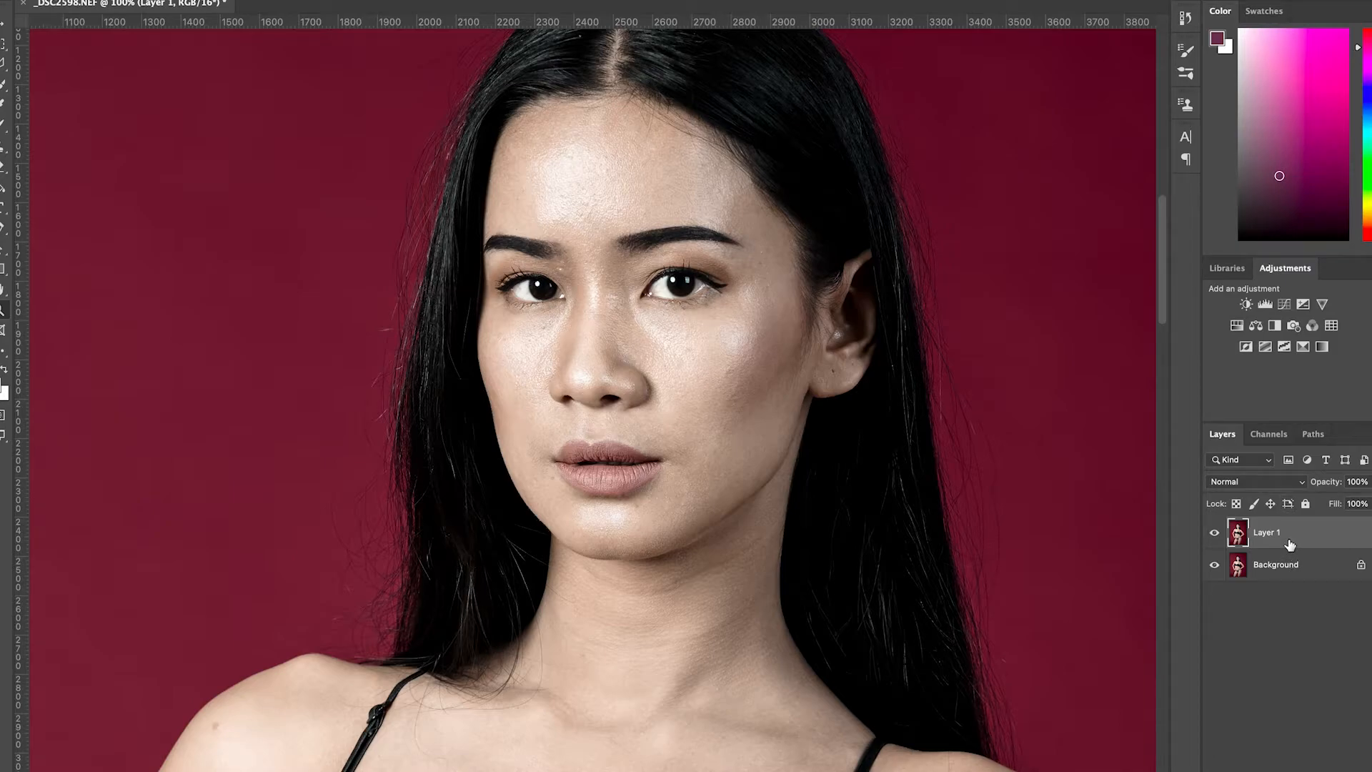
{"action": "left_click", "coordinate": [652, 275]}
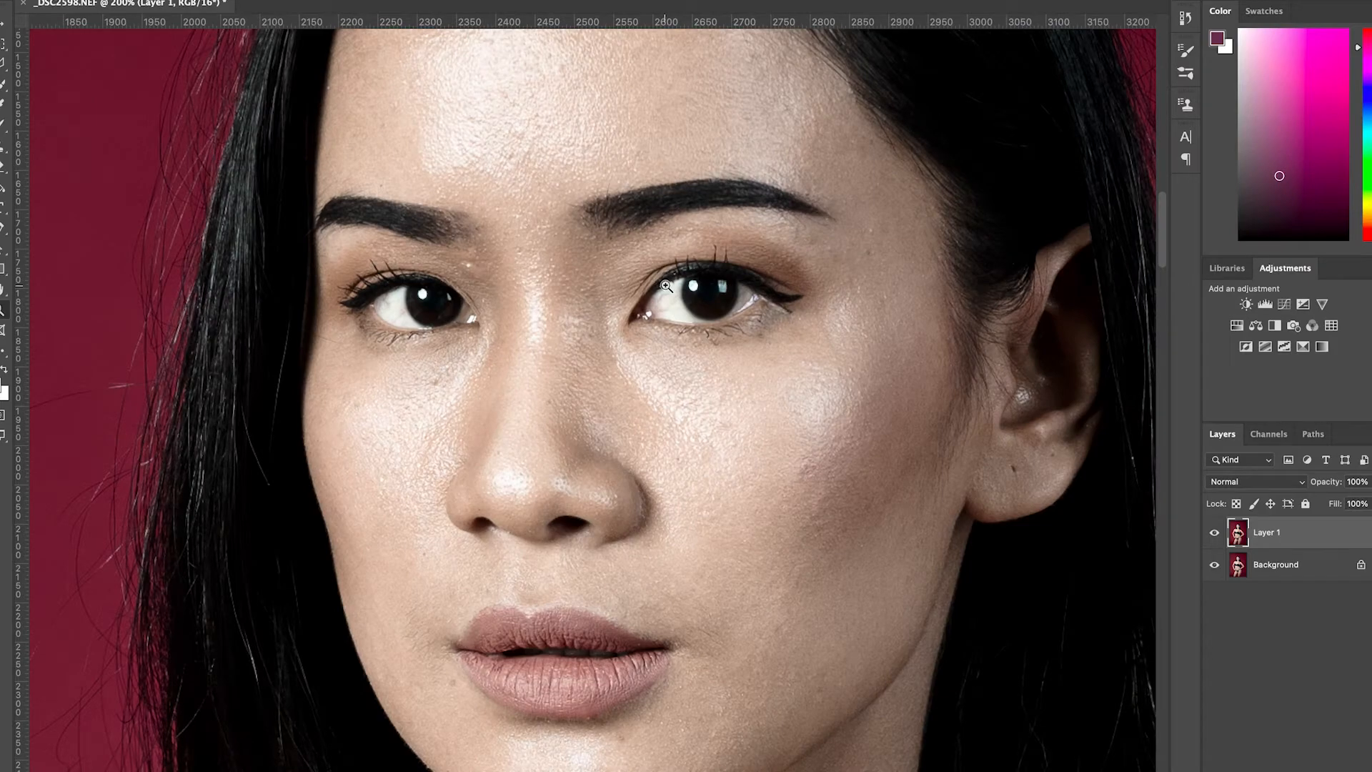
{"action": "left_click", "coordinate": [665, 286], "text": "alt"}
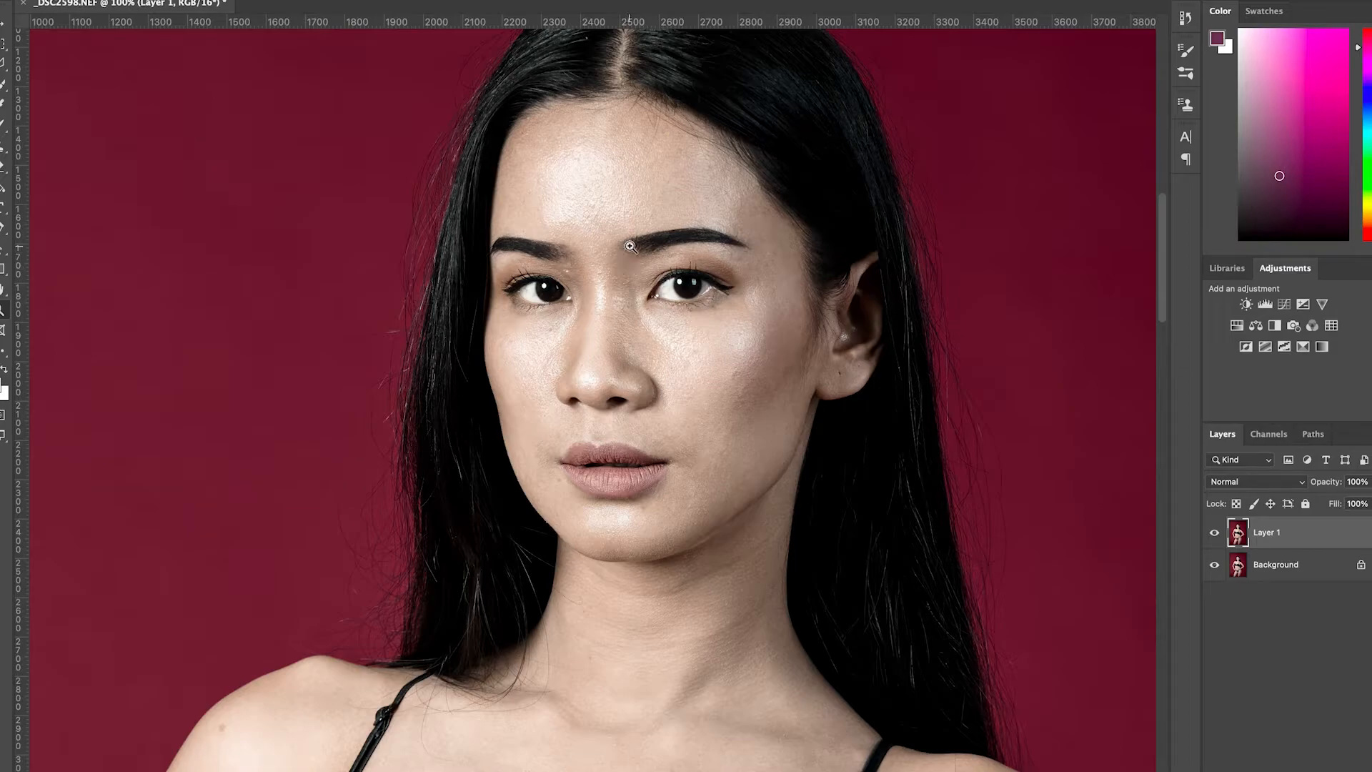
{"action": "left_click", "coordinate": [630, 247]}
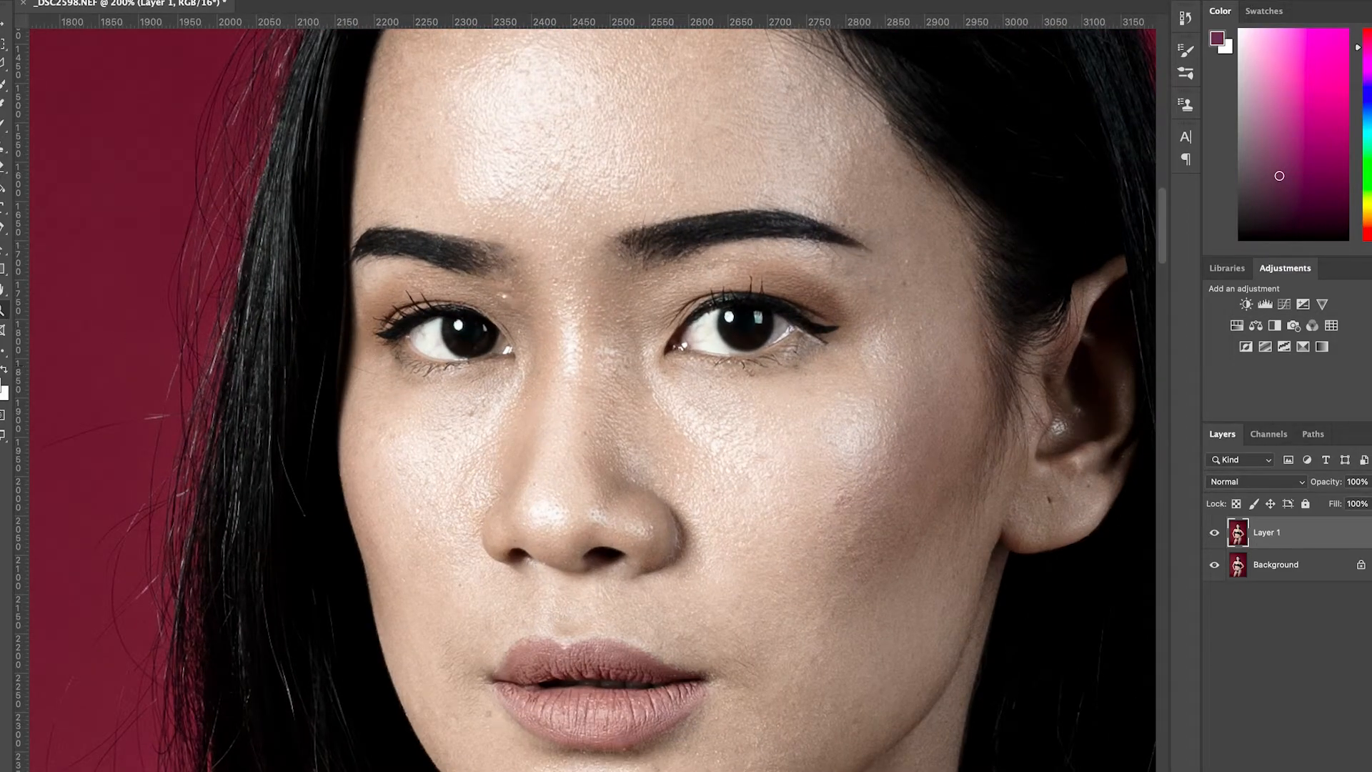
{"action": "left_click", "coordinate": [3, 355]}
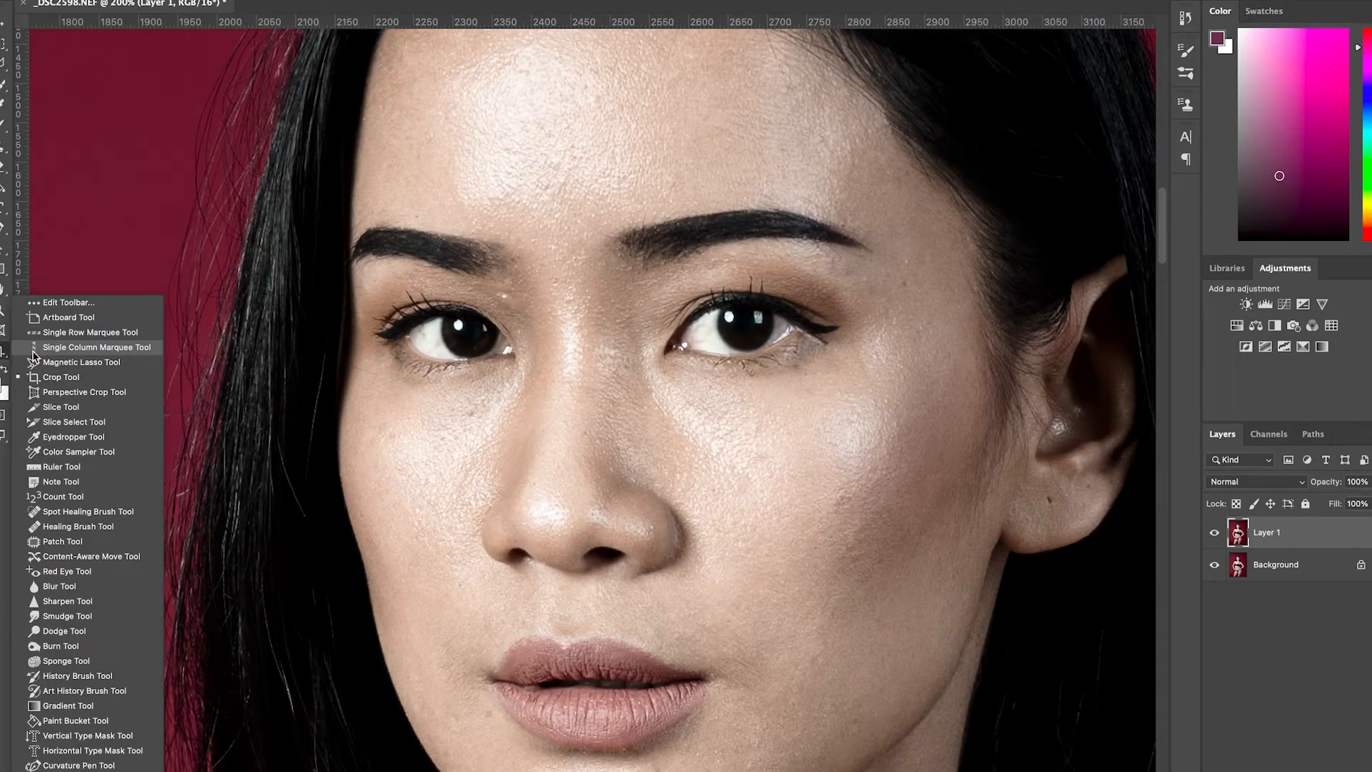
{"action": "left_click", "coordinate": [63, 512]}
{"action": "left_click", "coordinate": [503, 294]}
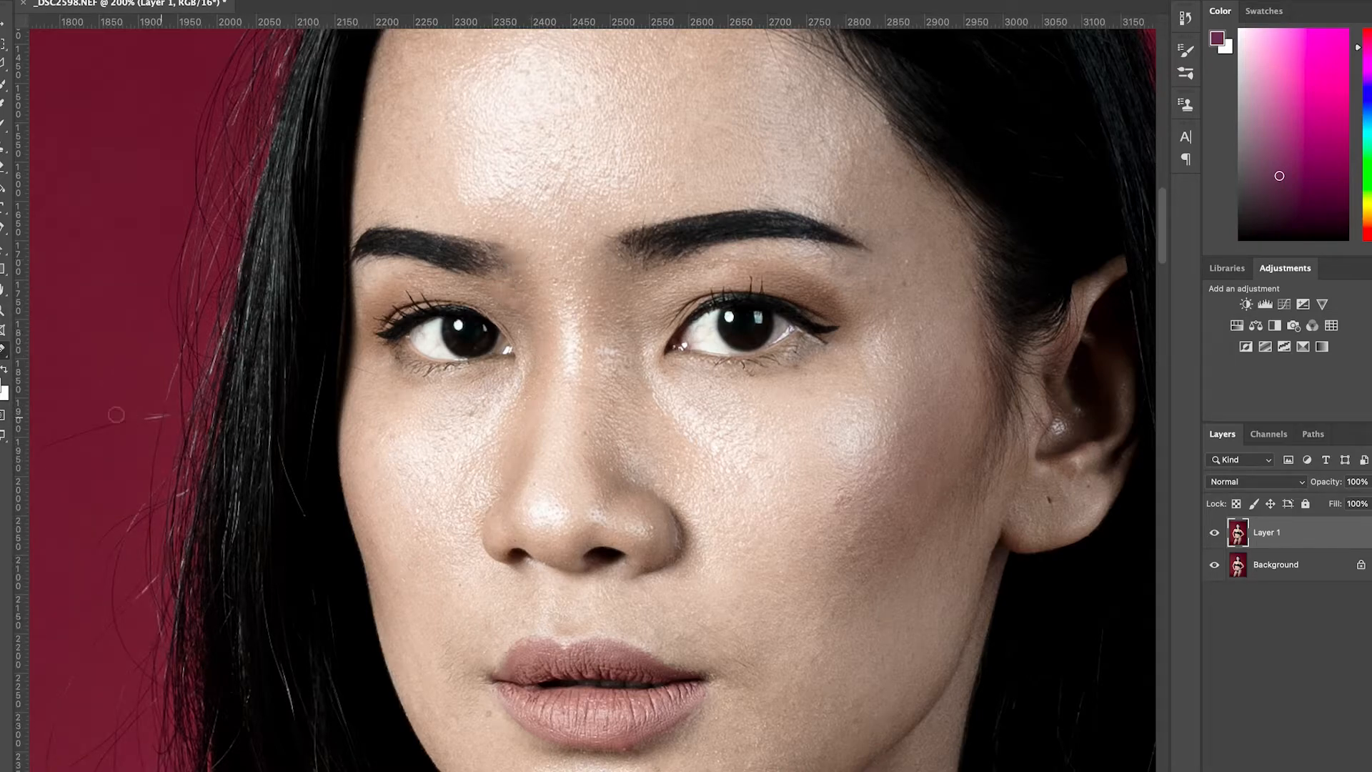
Heal the small blemishes on both cheeks and along the bridge of the nose with the Spot Healing Brush.
{"action": "left_click", "coordinate": [3, 357]}
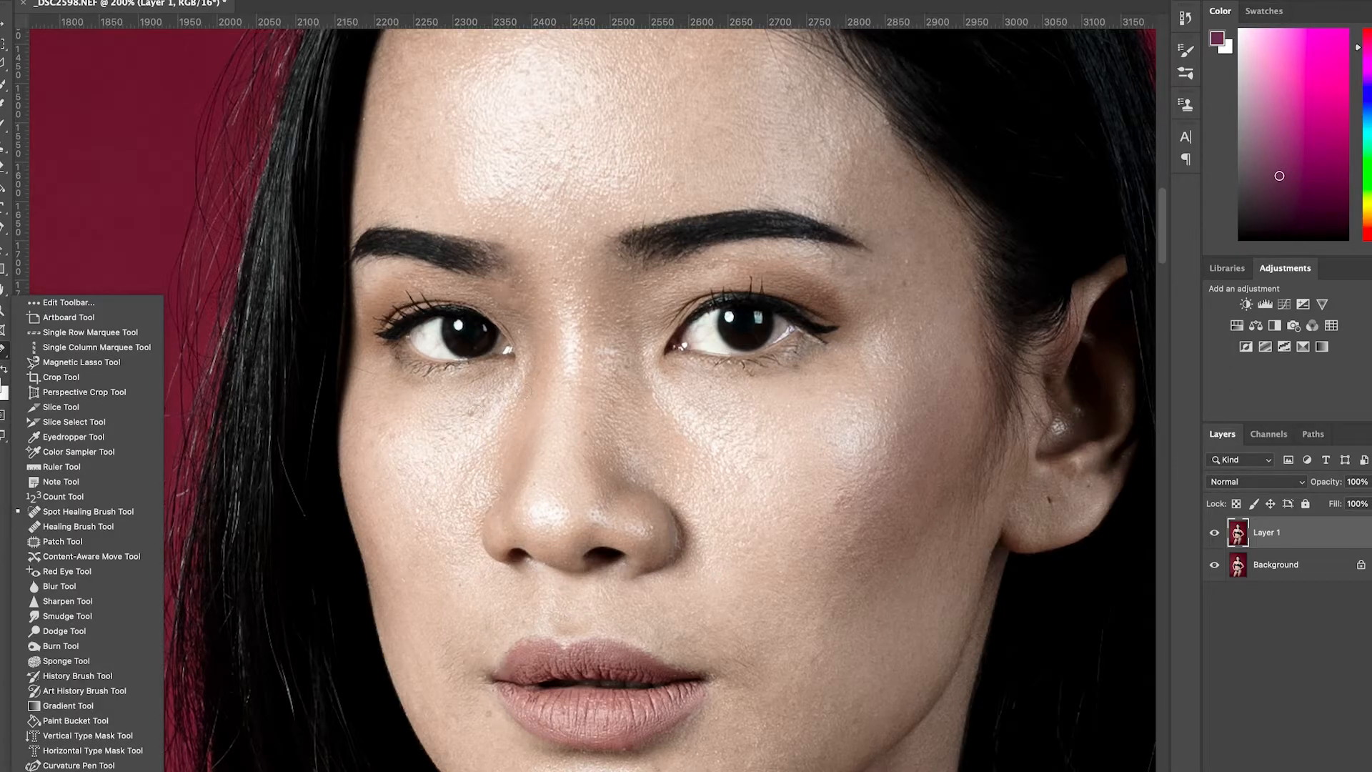
{"action": "left_click", "coordinate": [471, 414]}
{"action": "left_click", "coordinate": [383, 438]}
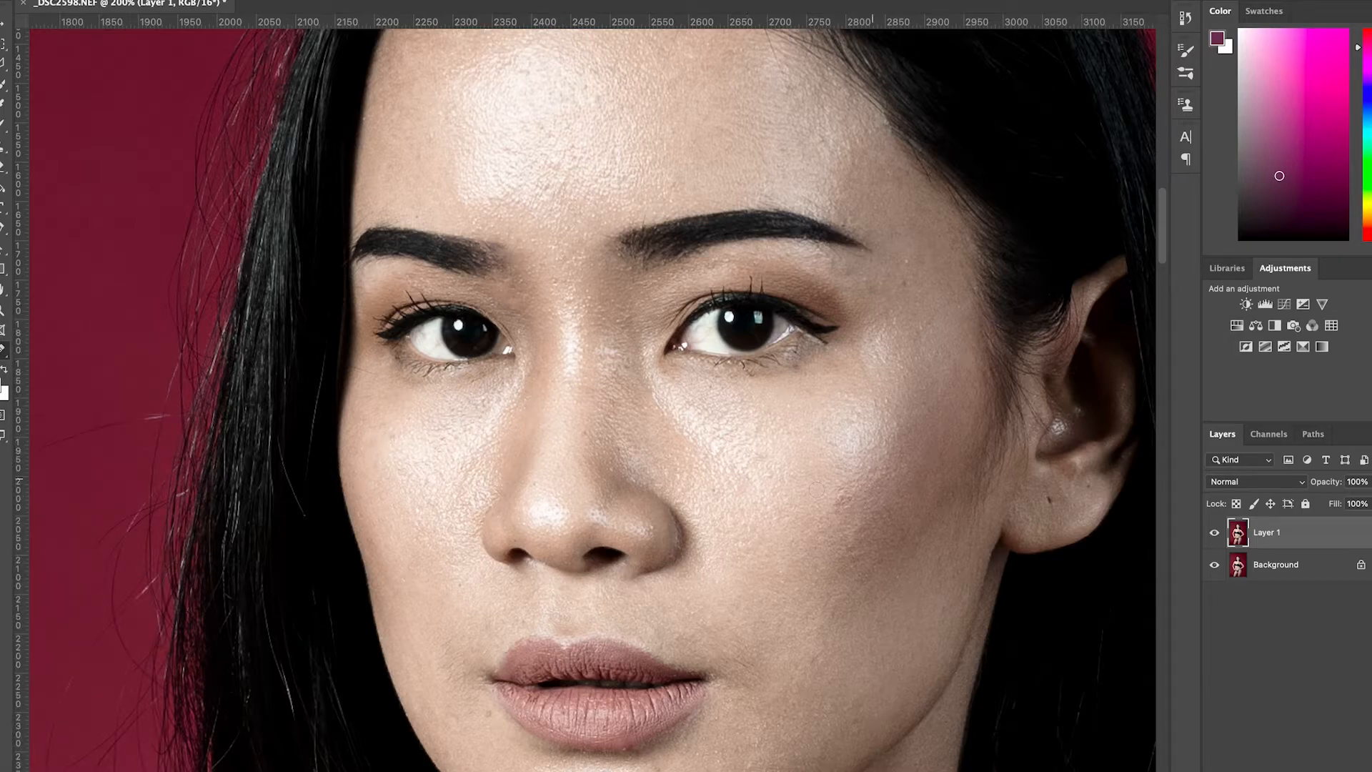
{"action": "left_click", "coordinate": [841, 503]}
{"action": "left_click", "coordinate": [835, 515]}
{"action": "left_click", "coordinate": [722, 451]}
{"action": "left_click", "coordinate": [614, 361]}
{"action": "left_click", "coordinate": [624, 369]}
{"action": "left_click", "coordinate": [604, 348]}
Heal the spots beside the mouth and on the chin, and touch up the nose bridge again.
{"action": "scroll", "coordinate": [643, 343], "scroll_direction": "down", "scroll_amount": 8}
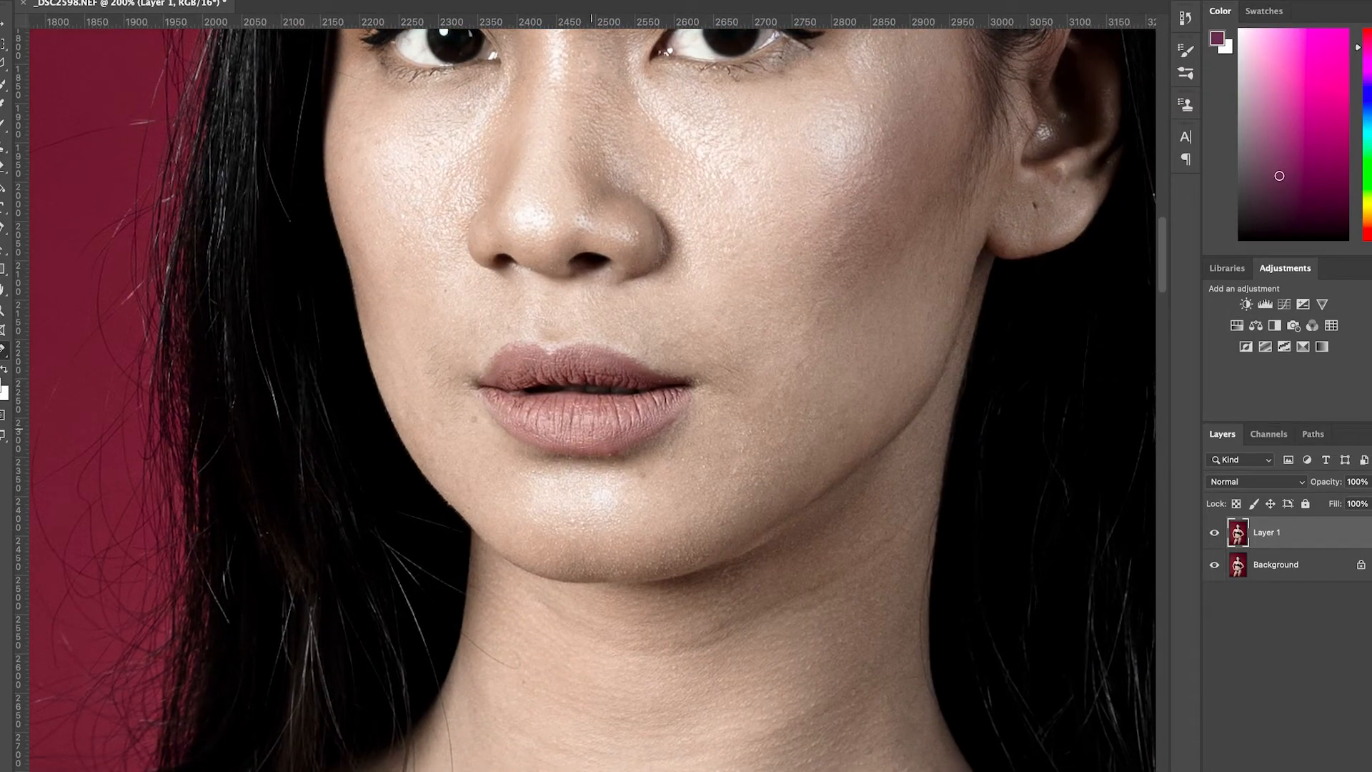
{"action": "left_click", "coordinate": [471, 416]}
{"action": "left_click", "coordinate": [646, 474]}
{"action": "left_click_drag", "start_coordinate": [776, 259], "coordinate": [783, 470]}
{"action": "left_click", "coordinate": [605, 320]}
{"action": "left_click", "coordinate": [610, 294]}
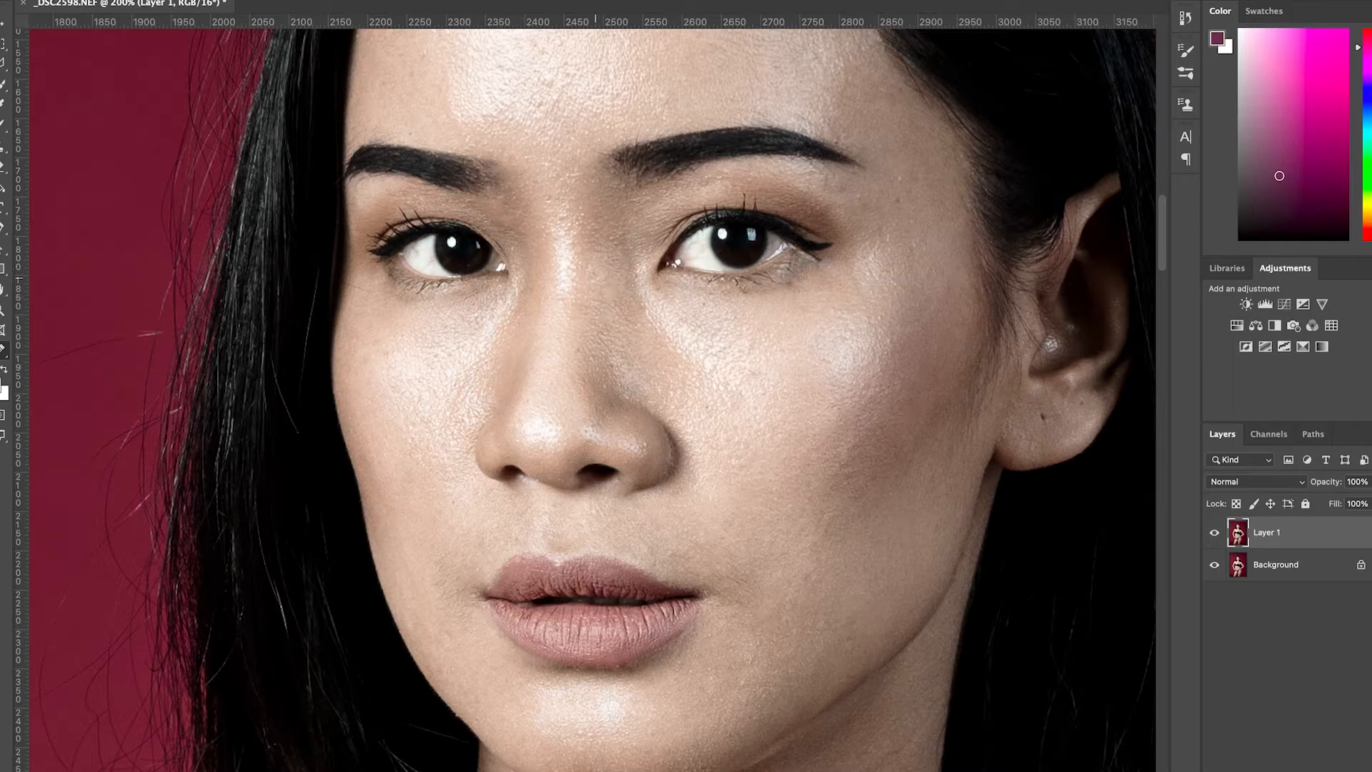
{"action": "left_click_drag", "start_coordinate": [575, 172], "coordinate": [572, 355]}
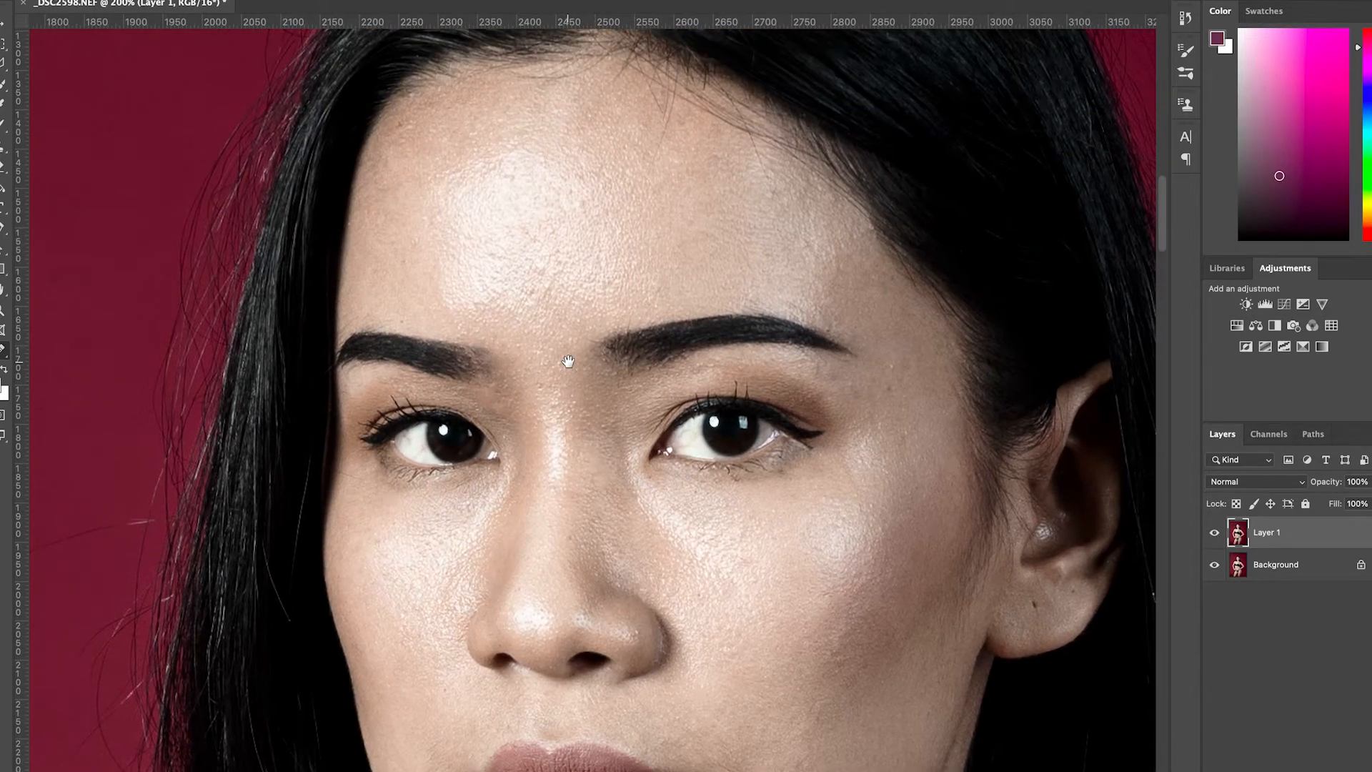
Remove the light bump on the forearm near the bent elbow with the Spot Healing Brush.
{"action": "left_click", "coordinate": [4, 312]}
{"action": "left_click", "coordinate": [497, 412], "text": "alt"}
{"action": "left_click_drag", "start_coordinate": [466, 544], "coordinate": [597, 229]}
{"action": "left_click_drag", "start_coordinate": [693, 509], "coordinate": [598, 142]}
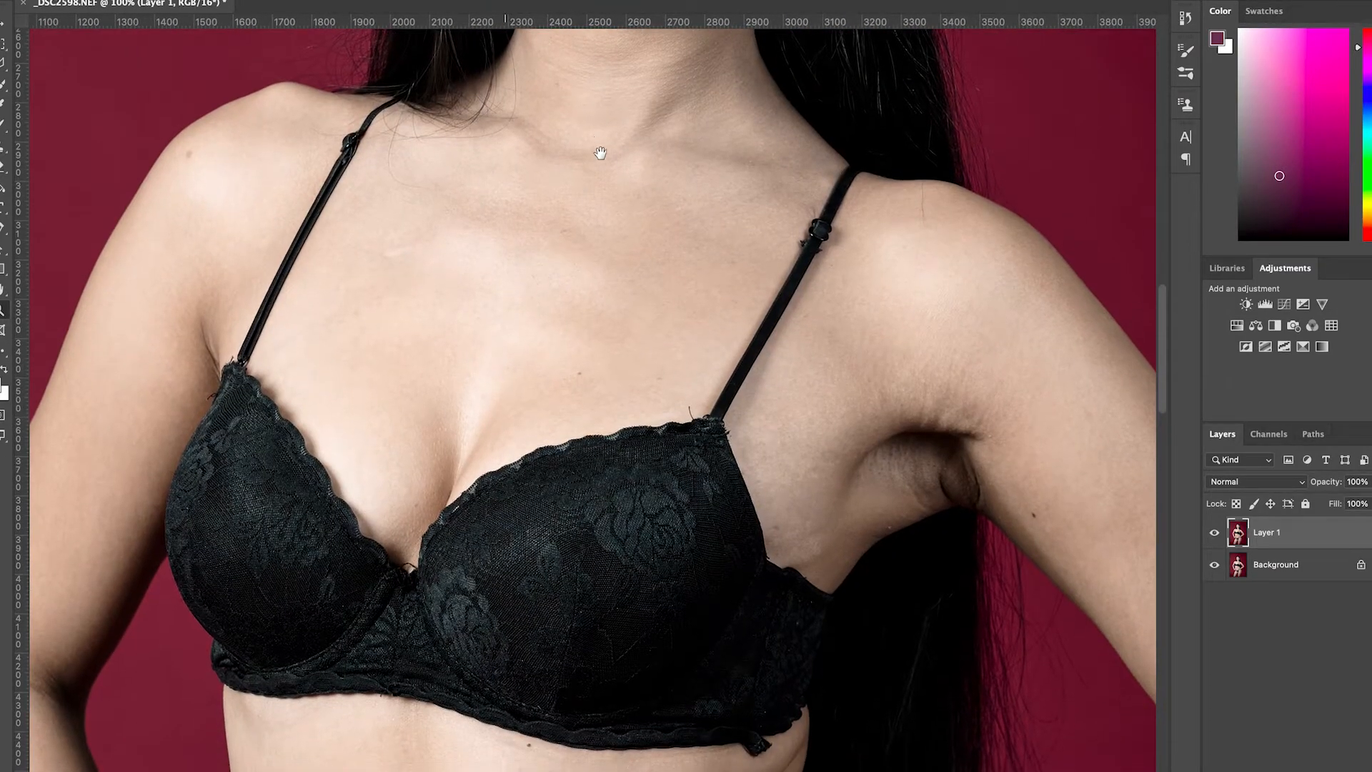
{"action": "left_click_drag", "start_coordinate": [837, 389], "coordinate": [623, 245]}
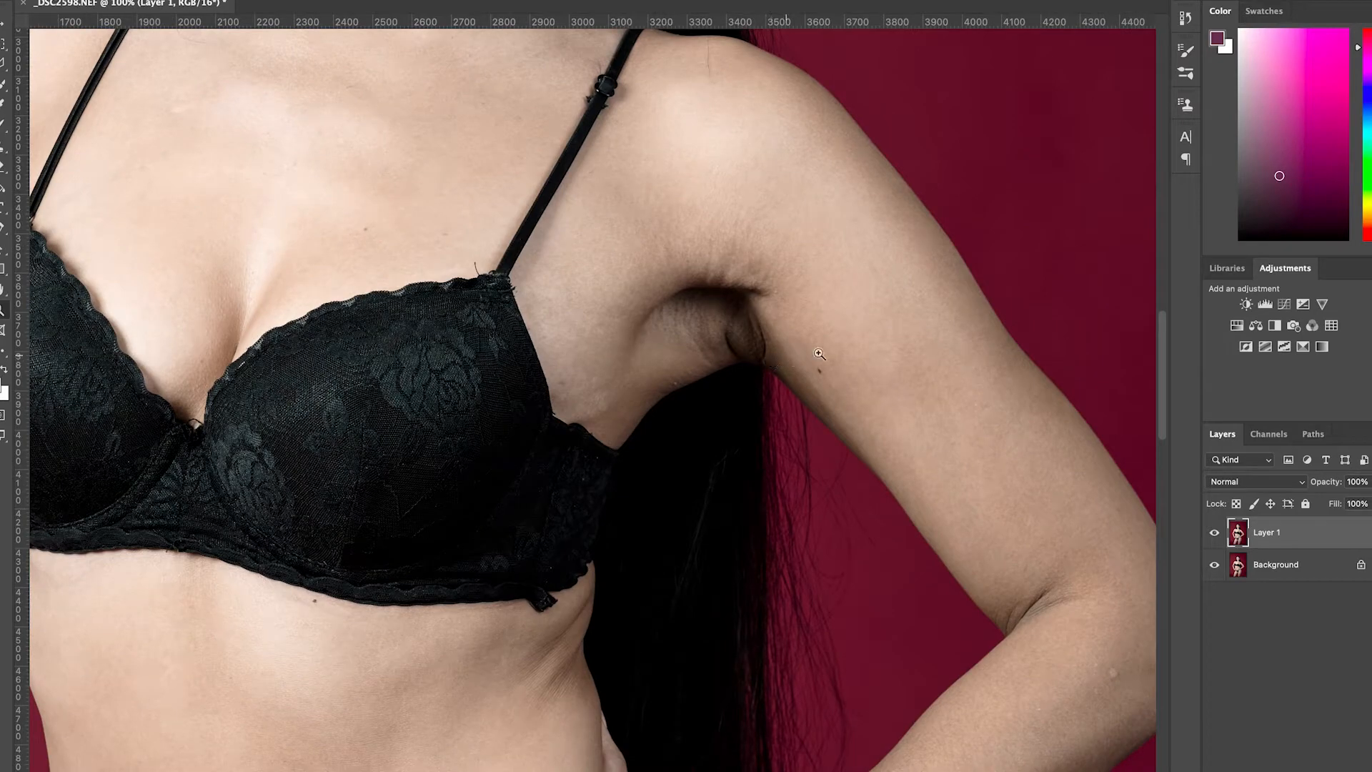
{"action": "left_click_drag", "start_coordinate": [851, 369], "coordinate": [791, 297]}
{"action": "left_click_drag", "start_coordinate": [515, 334], "coordinate": [374, 230]}
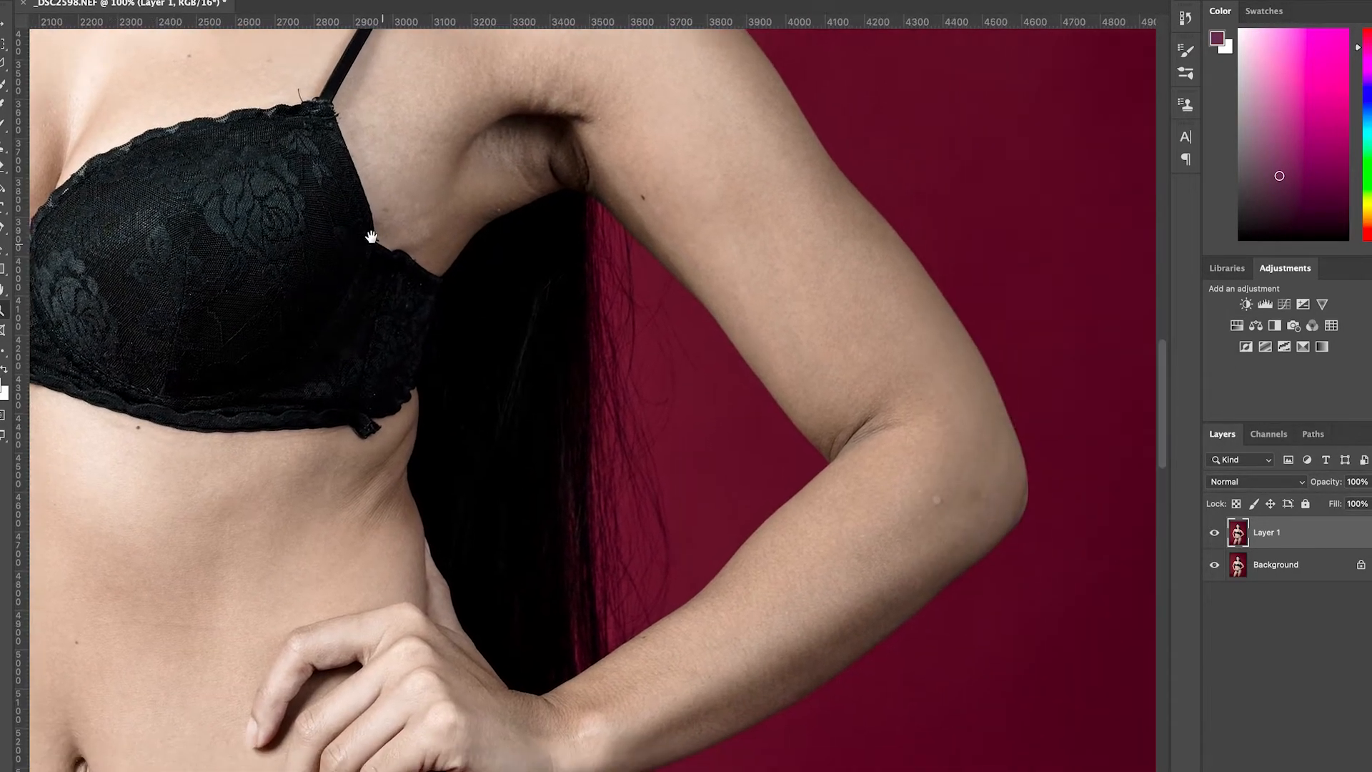
{"action": "left_click", "coordinate": [1, 354]}
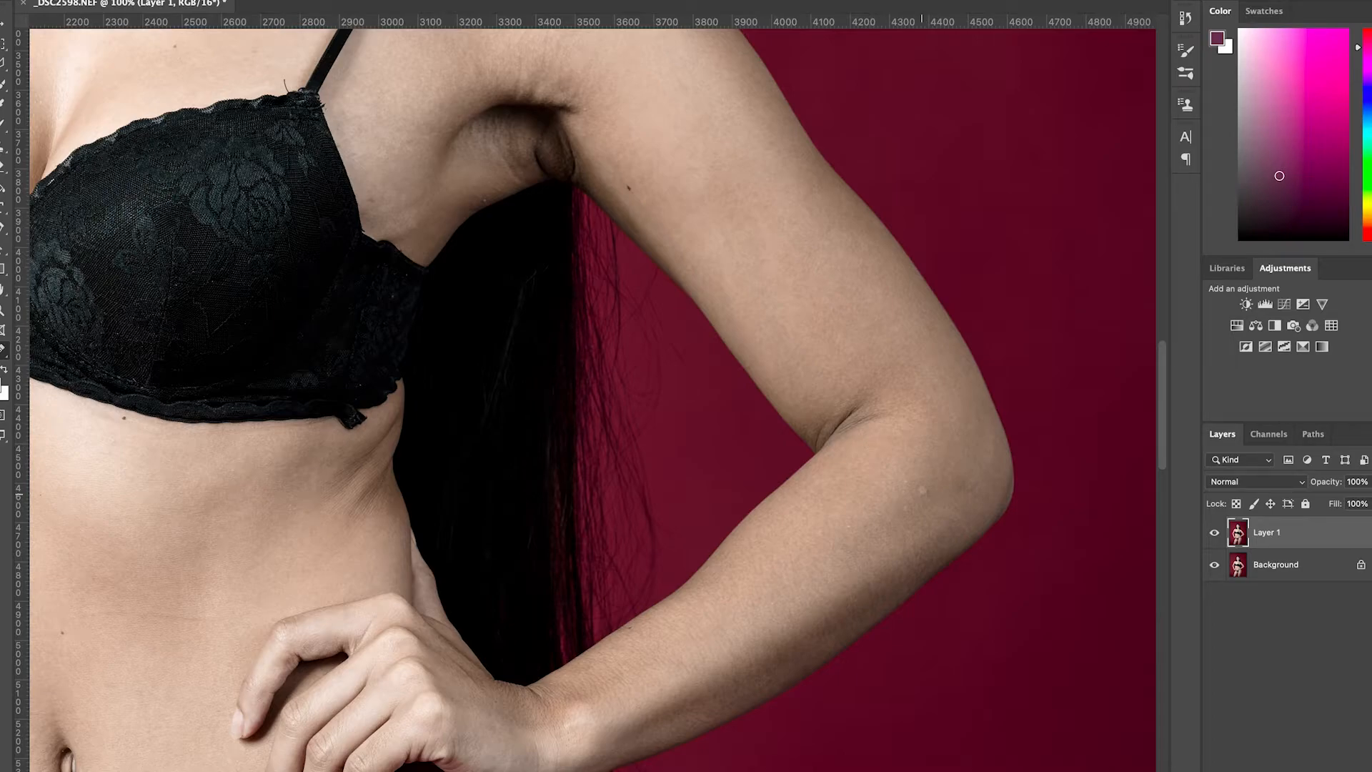
{"action": "left_click", "coordinate": [923, 491]}
Remove the small mole above the navel with the Spot Healing Brush.
{"action": "left_click_drag", "start_coordinate": [389, 520], "coordinate": [856, 345]}
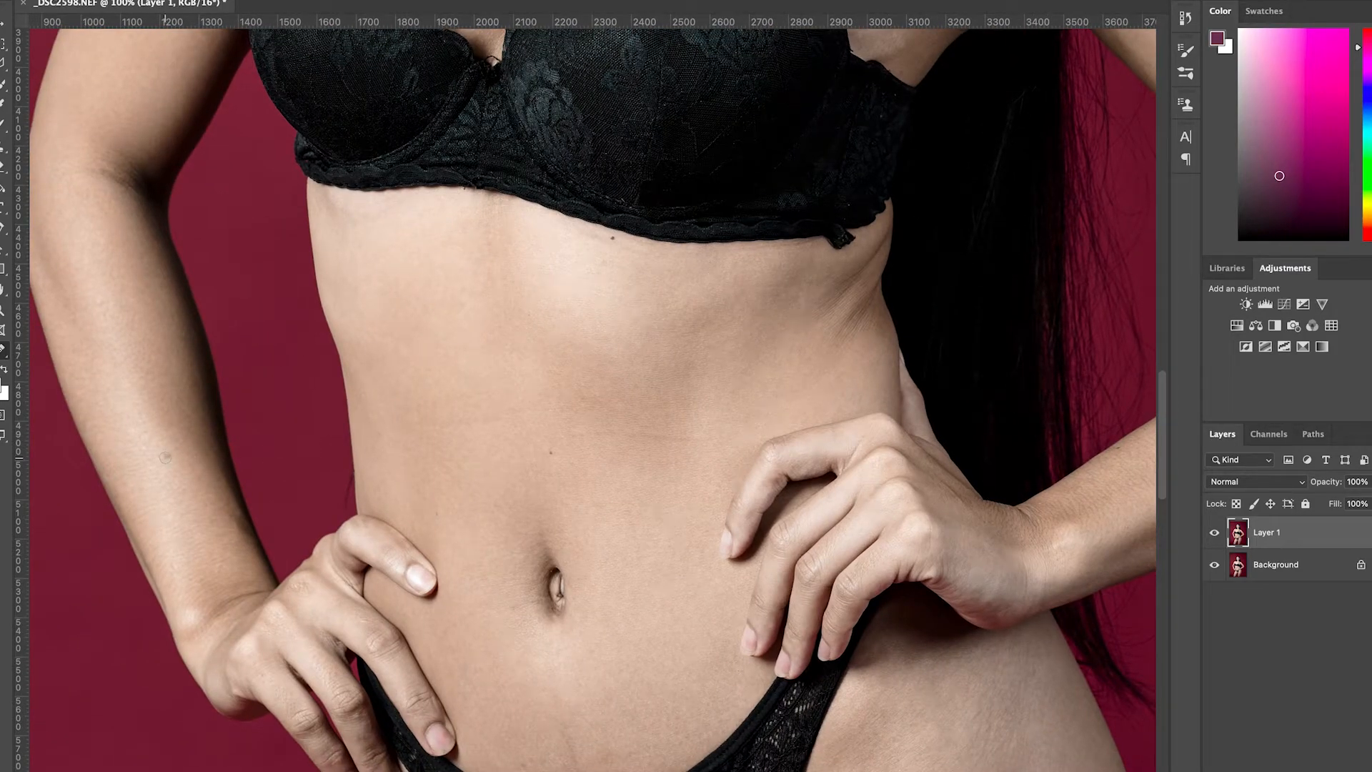
{"action": "left_click", "coordinate": [552, 450]}
{"action": "left_click_drag", "start_coordinate": [549, 335], "coordinate": [748, 537]}
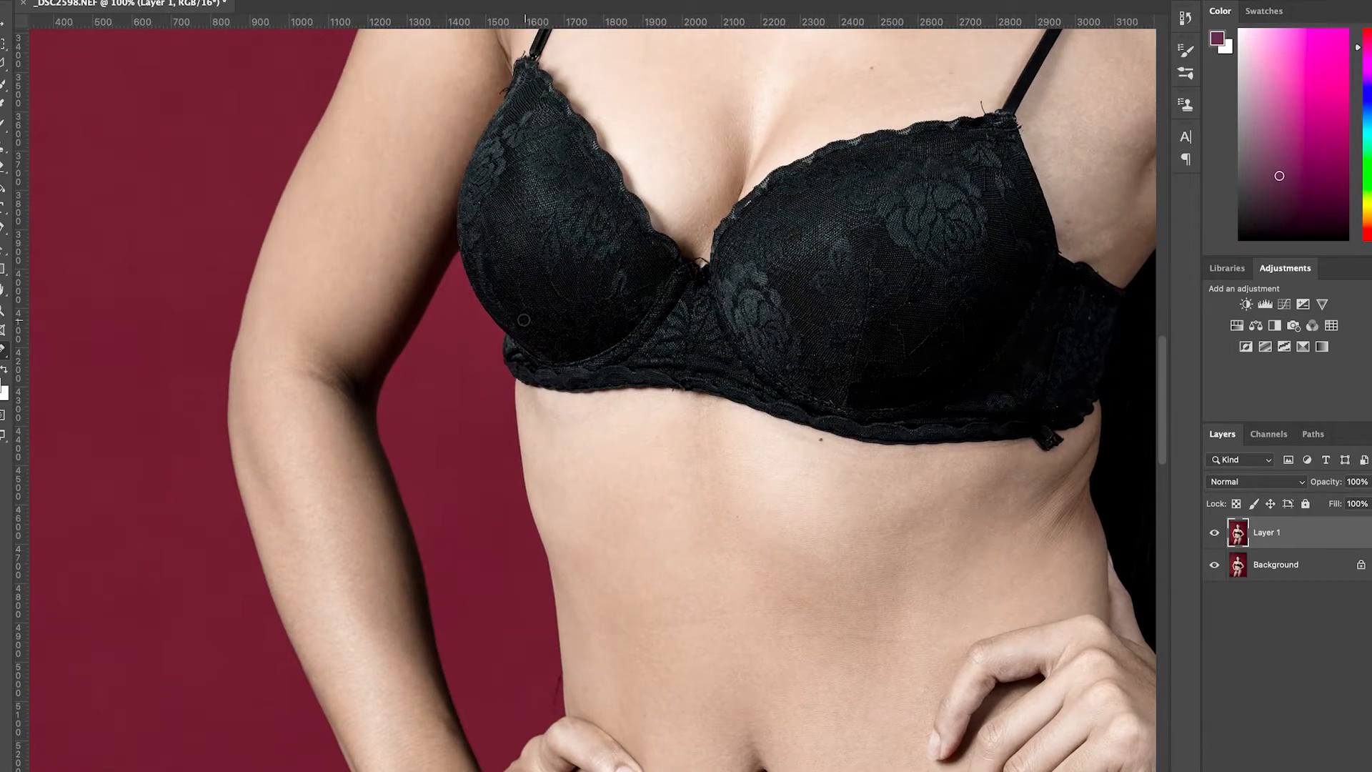
{"action": "left_click_drag", "start_coordinate": [548, 302], "coordinate": [424, 549]}
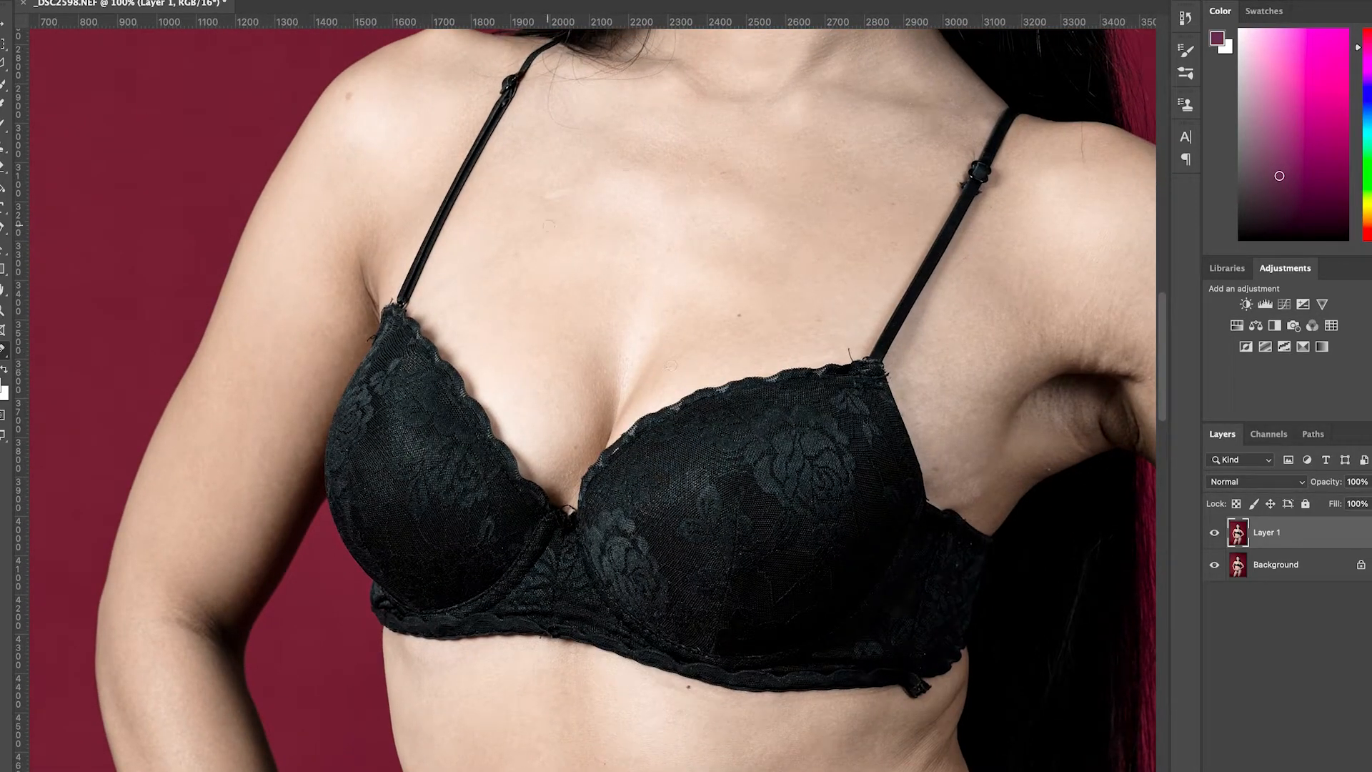
Heal the blemish on the upper chest and the small mole on the shoulder with the Spot Healing Brush.
{"action": "left_click_drag", "start_coordinate": [544, 195], "coordinate": [568, 188]}
{"action": "left_click", "coordinate": [352, 95]}
Heal the dark spot and skin marks on the upper thigh below the bikini line with the Spot Healing Brush.
{"action": "left_click_drag", "start_coordinate": [690, 432], "coordinate": [659, 147]}
{"action": "left_click_drag", "start_coordinate": [711, 328], "coordinate": [692, 142]}
{"action": "left_click_drag", "start_coordinate": [641, 493], "coordinate": [628, 199]}
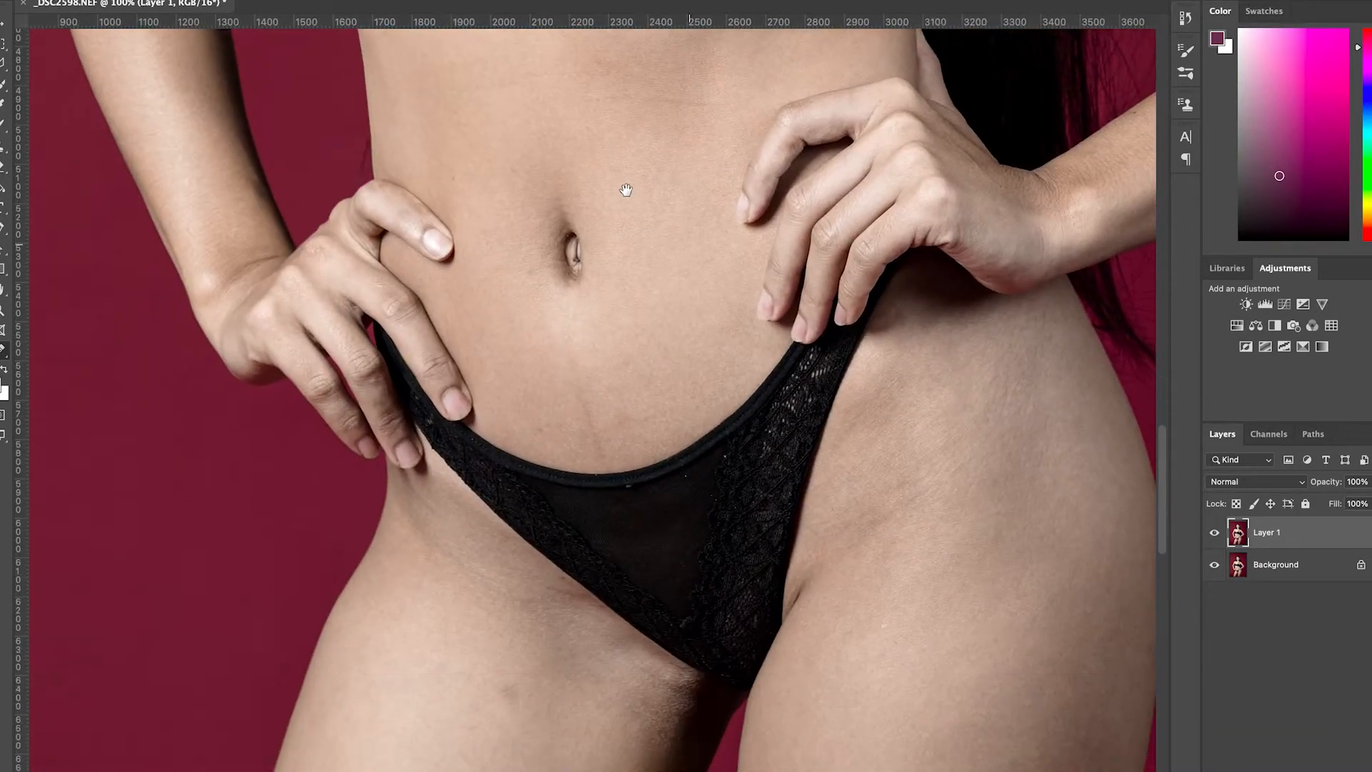
{"action": "left_click_drag", "start_coordinate": [698, 522], "coordinate": [616, 166]}
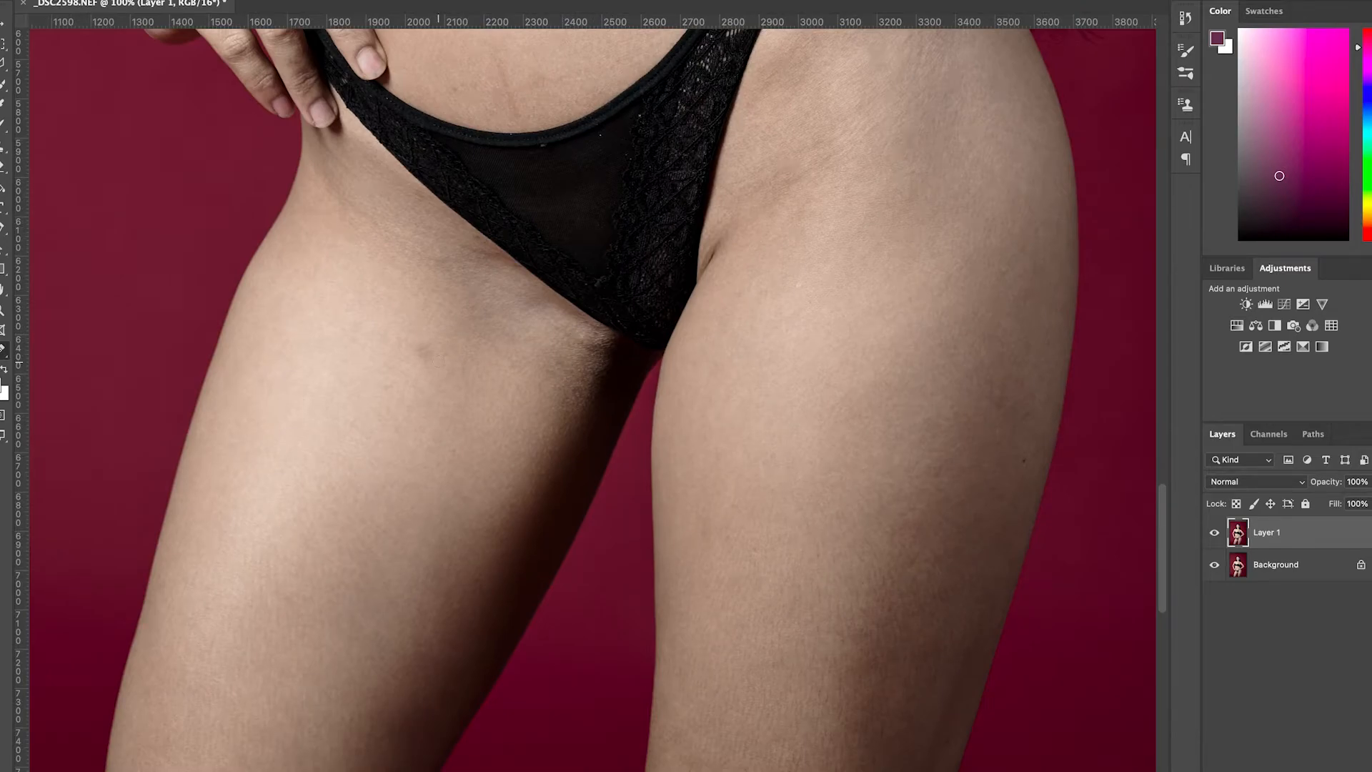
{"action": "left_click", "coordinate": [424, 355]}
{"action": "left_click", "coordinate": [437, 259]}
{"action": "left_click_drag", "start_coordinate": [470, 246], "coordinate": [499, 267]}
{"action": "left_click", "coordinate": [574, 393]}
{"action": "left_click_drag", "start_coordinate": [556, 336], "coordinate": [577, 343]}
{"action": "left_click", "coordinate": [575, 336]}
Heal the marks along the inner edge of the other thigh, down to just above the knee.
{"action": "scroll", "coordinate": [535, 276], "scroll_direction": "down", "scroll_amount": 5}
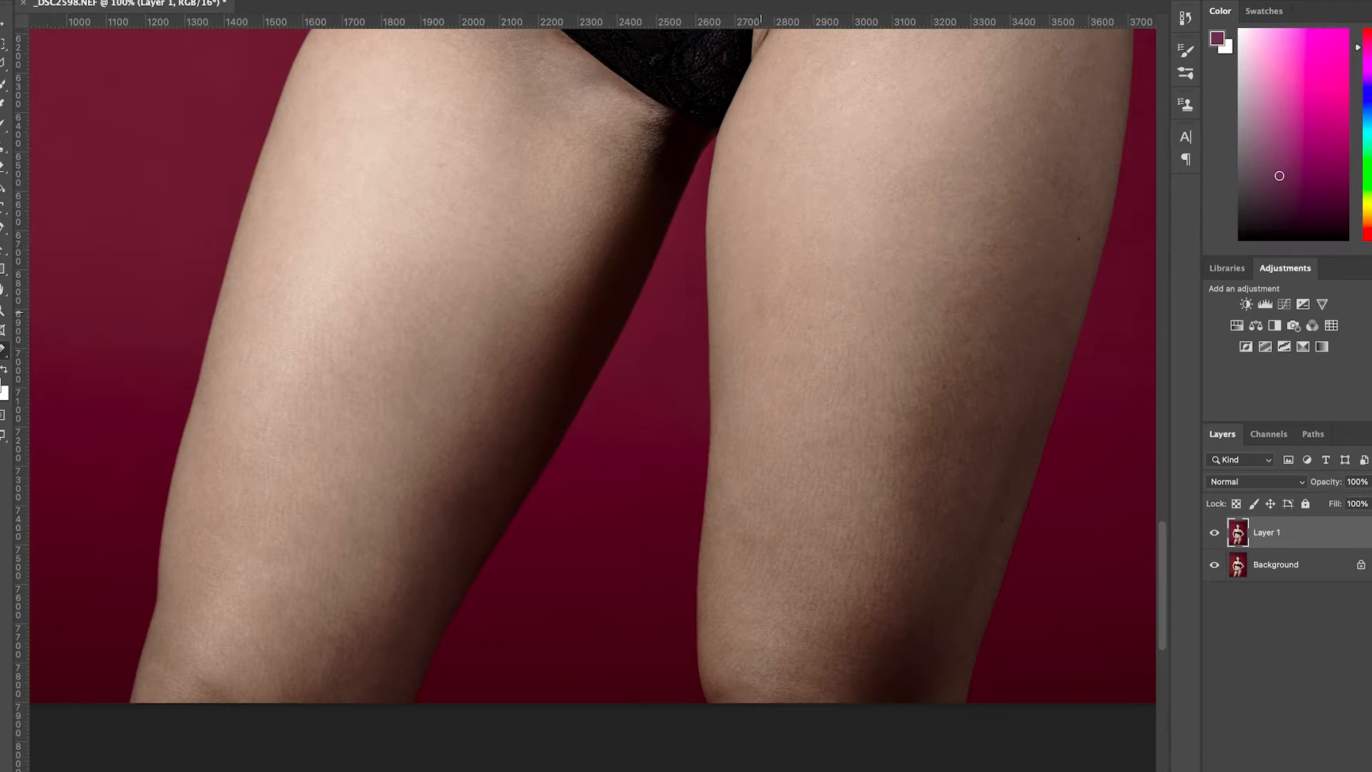
{"action": "left_click", "coordinate": [759, 305]}
{"action": "left_click_drag", "start_coordinate": [750, 518], "coordinate": [750, 548]}
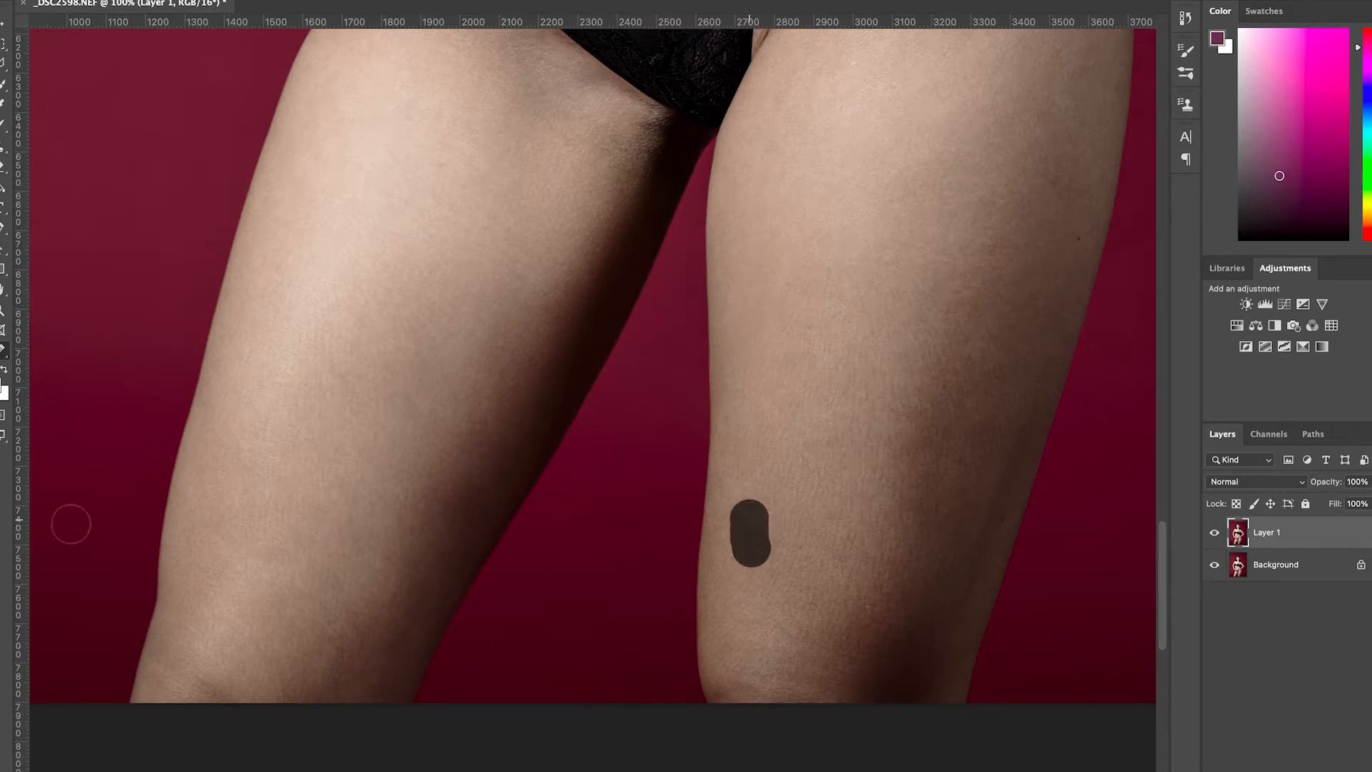
Examine the whole portrait at reduced magnification to check the retouched skin and the evenness of the red backdrop.
{"action": "left_click", "coordinate": [3, 311]}
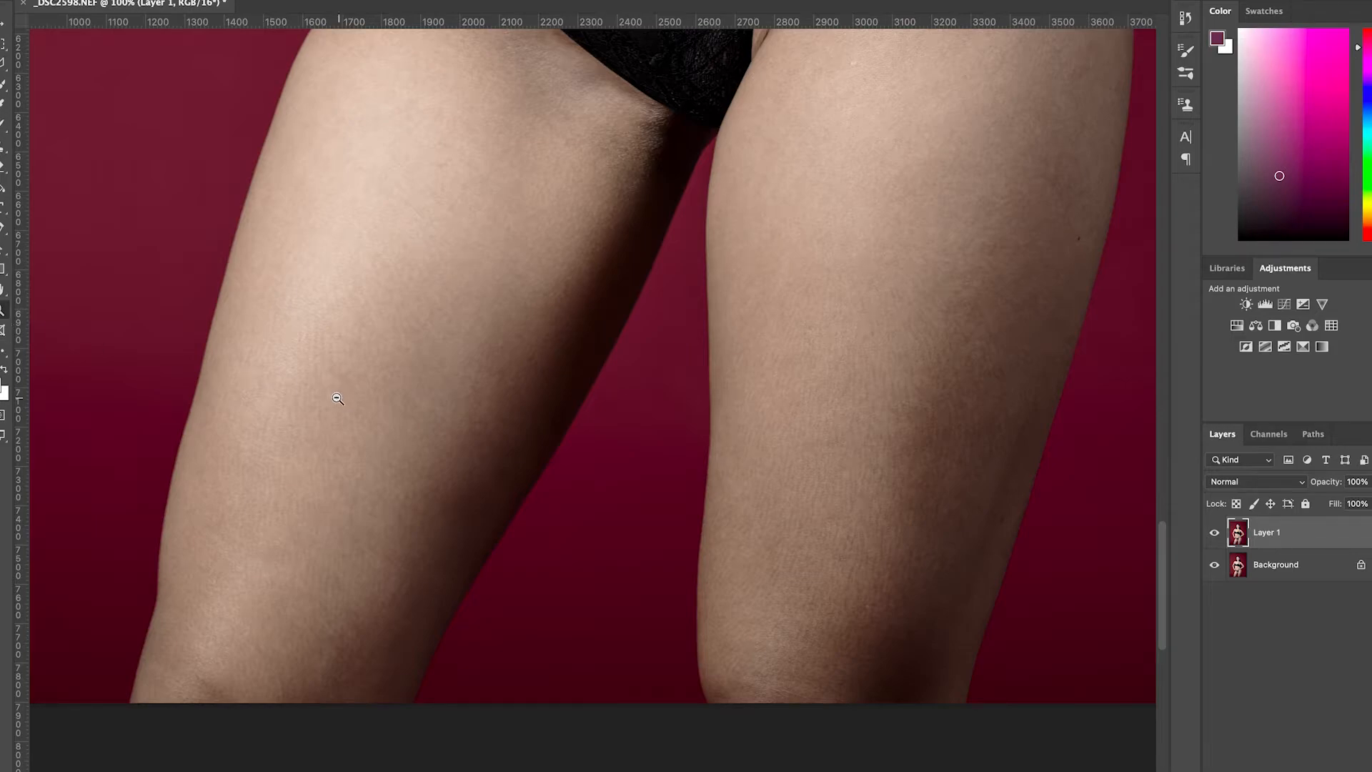
{"action": "left_click", "coordinate": [420, 329], "text": "alt"}
{"action": "left_click", "coordinate": [420, 328], "text": "alt"}
{"action": "left_click", "coordinate": [424, 288], "text": "alt"}
{"action": "left_click_drag", "start_coordinate": [357, 243], "coordinate": [526, 358]}
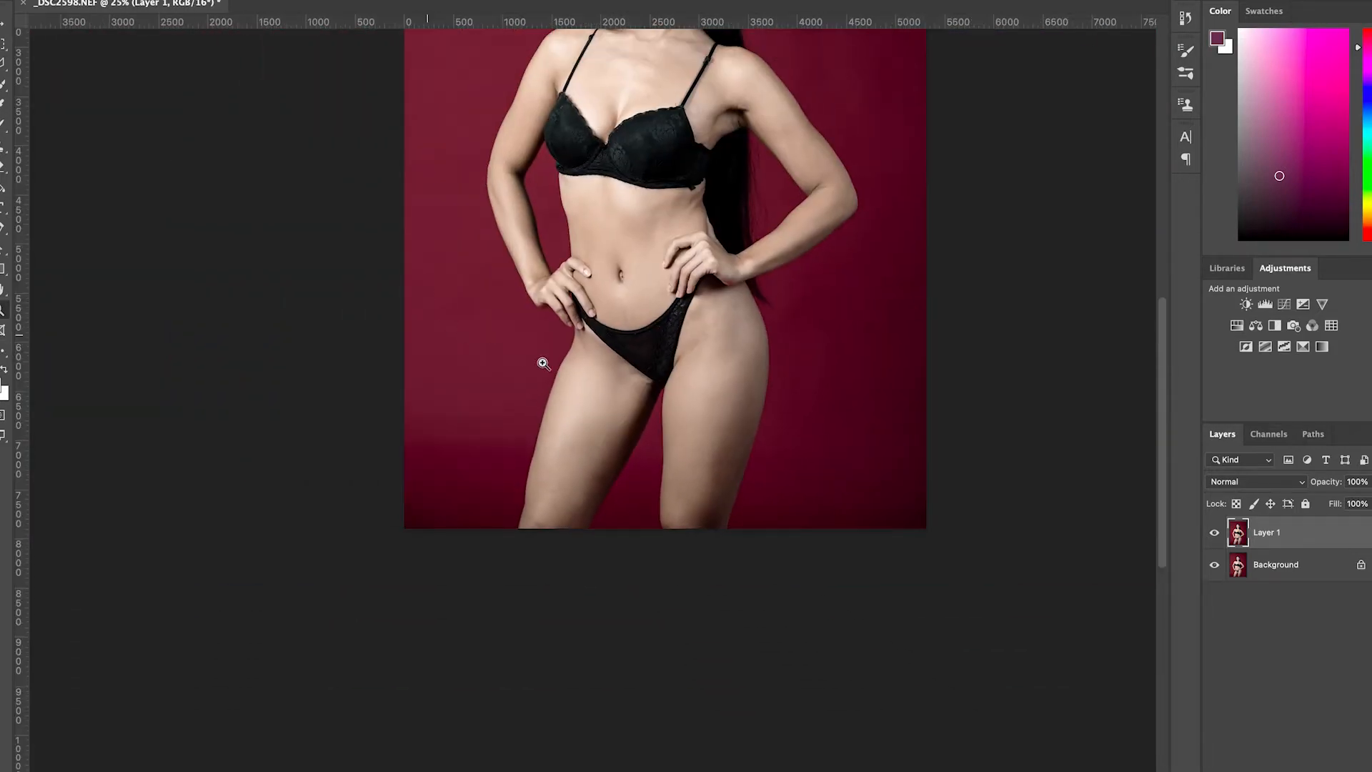
{"action": "left_click_drag", "start_coordinate": [623, 282], "coordinate": [580, 395]}
{"action": "left_click", "coordinate": [651, 332], "text": "alt"}
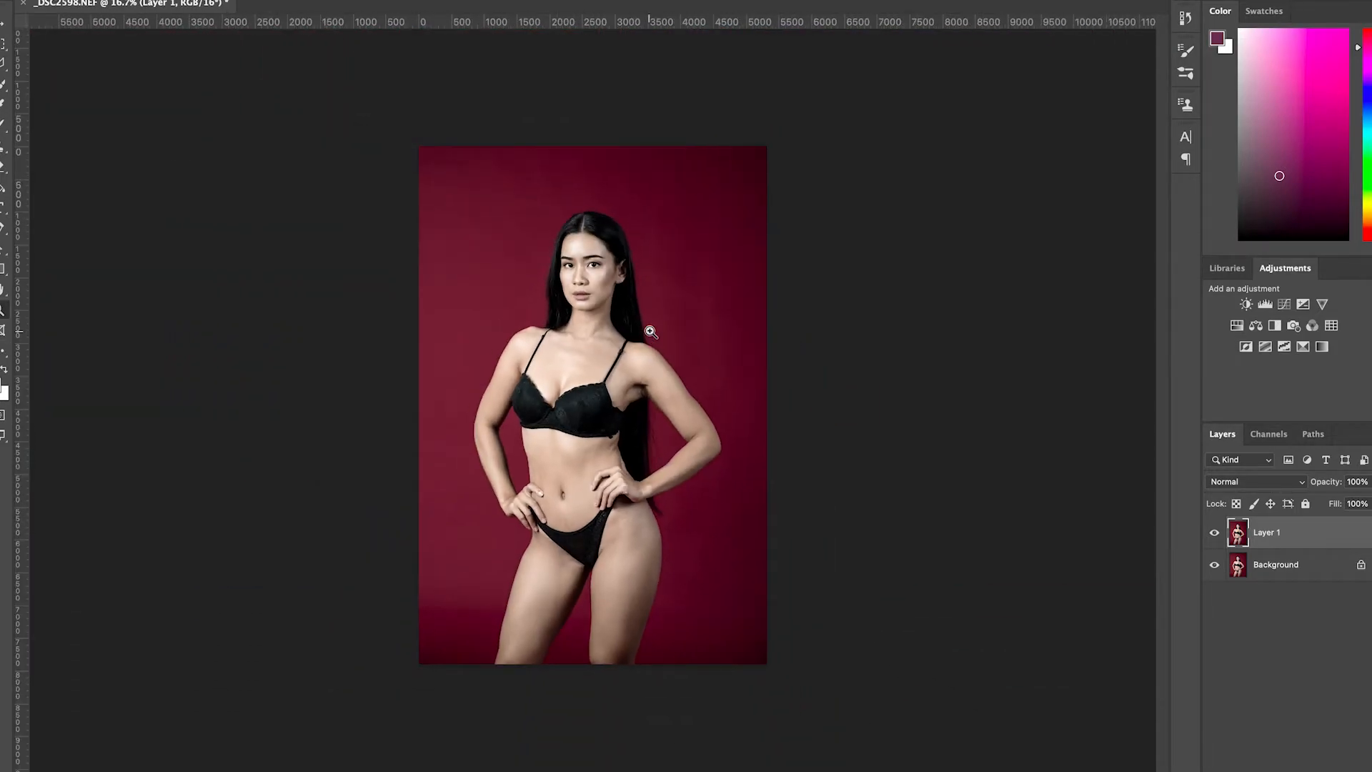
{"action": "left_click", "coordinate": [577, 405]}
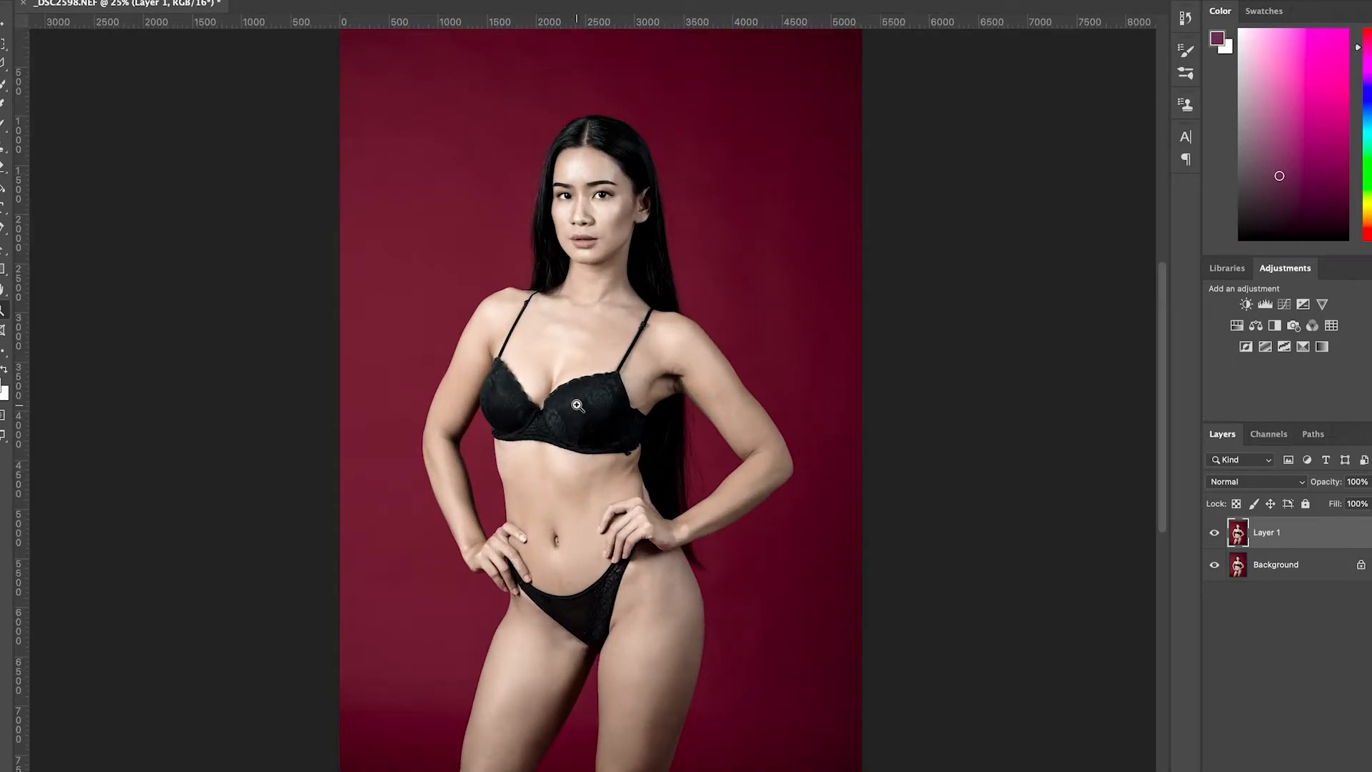
{"action": "left_click", "coordinate": [577, 405], "text": "alt"}
Add a new empty layer above Layer 1 and ready the Brush tool with a much larger tip.
{"action": "left_click", "coordinate": [3, 23]}
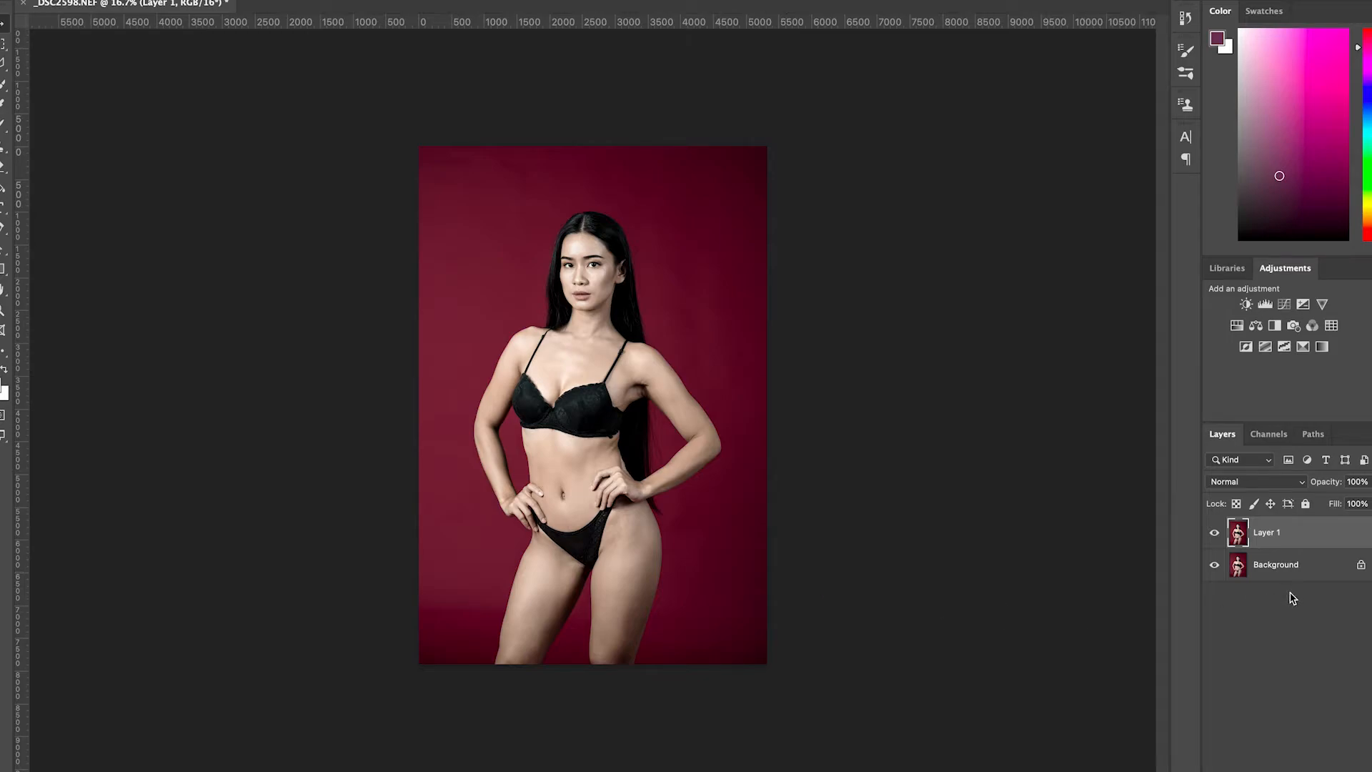
{"action": "key", "text": "alt+shift+super+n"}
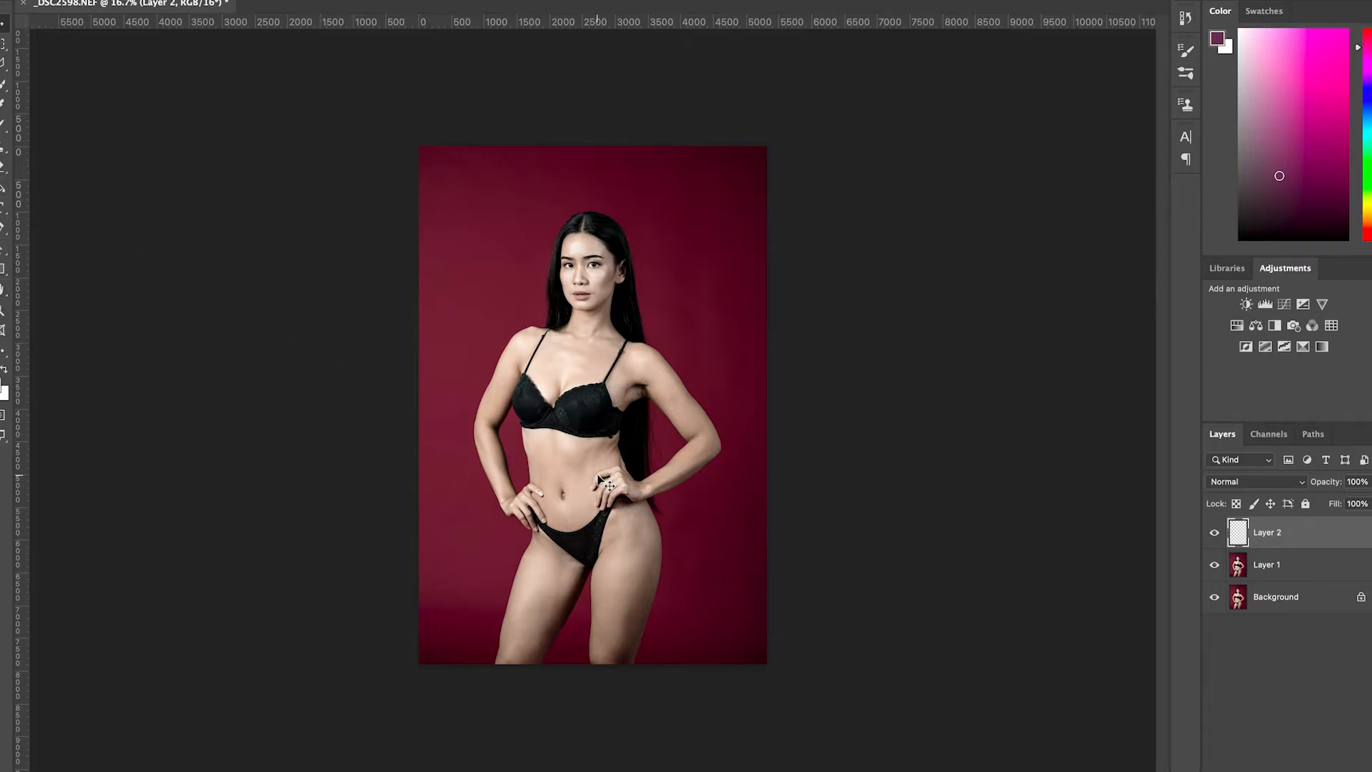
{"action": "left_click", "coordinate": [3, 124]}
{"action": "key", "text": "bracketright"}
{"action": "key", "text": "bracketright"}
{"action": "key", "text": "bracketright"}
{"action": "key", "text": "bracketright"}
{"action": "key", "text": "bracketright"}
{"action": "key", "text": "bracketright"}
{"action": "key", "text": "bracketright"}
{"action": "key", "text": "bracketright"}
Paint sampled backdrop reds over the uneven upper-left background beside the model's head on Layer 2.
{"action": "left_click", "coordinate": [497, 211], "text": "alt"}
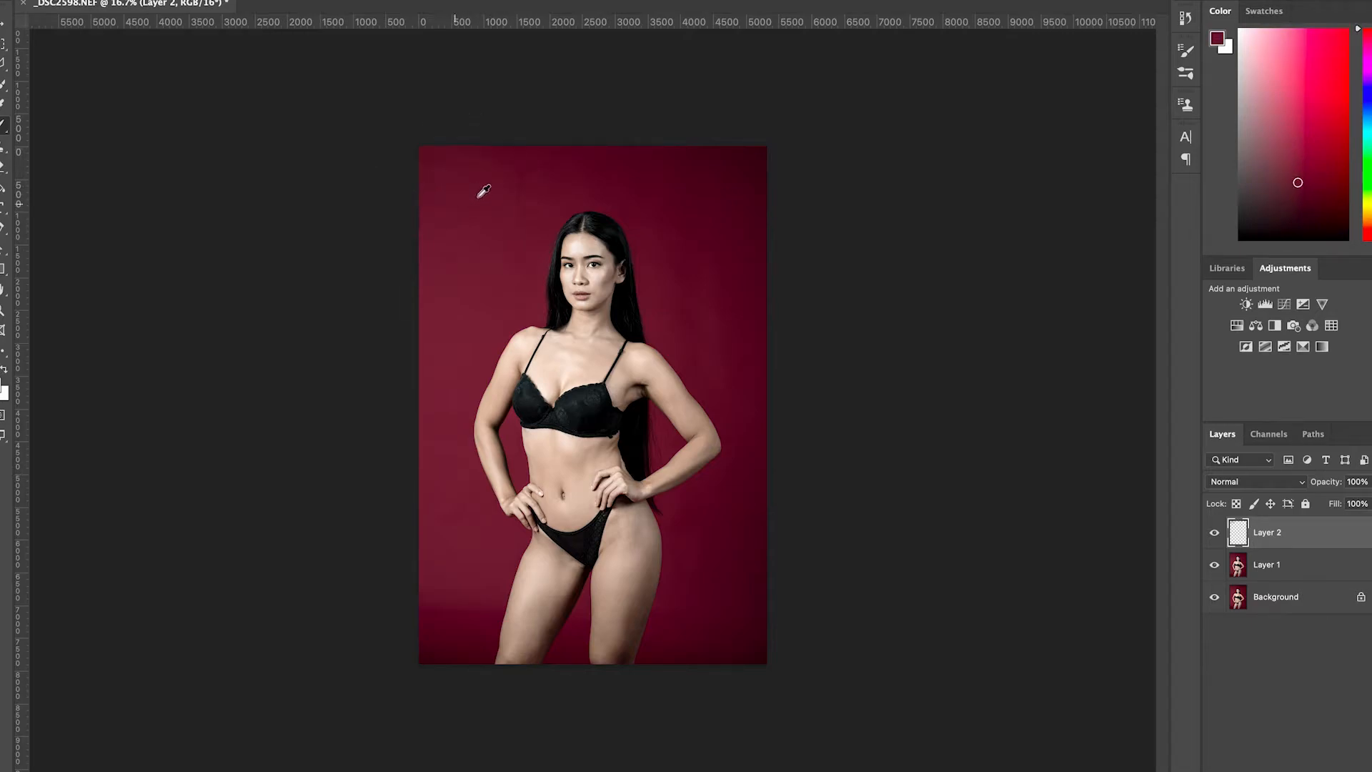
{"action": "left_click", "coordinate": [486, 242], "text": "alt"}
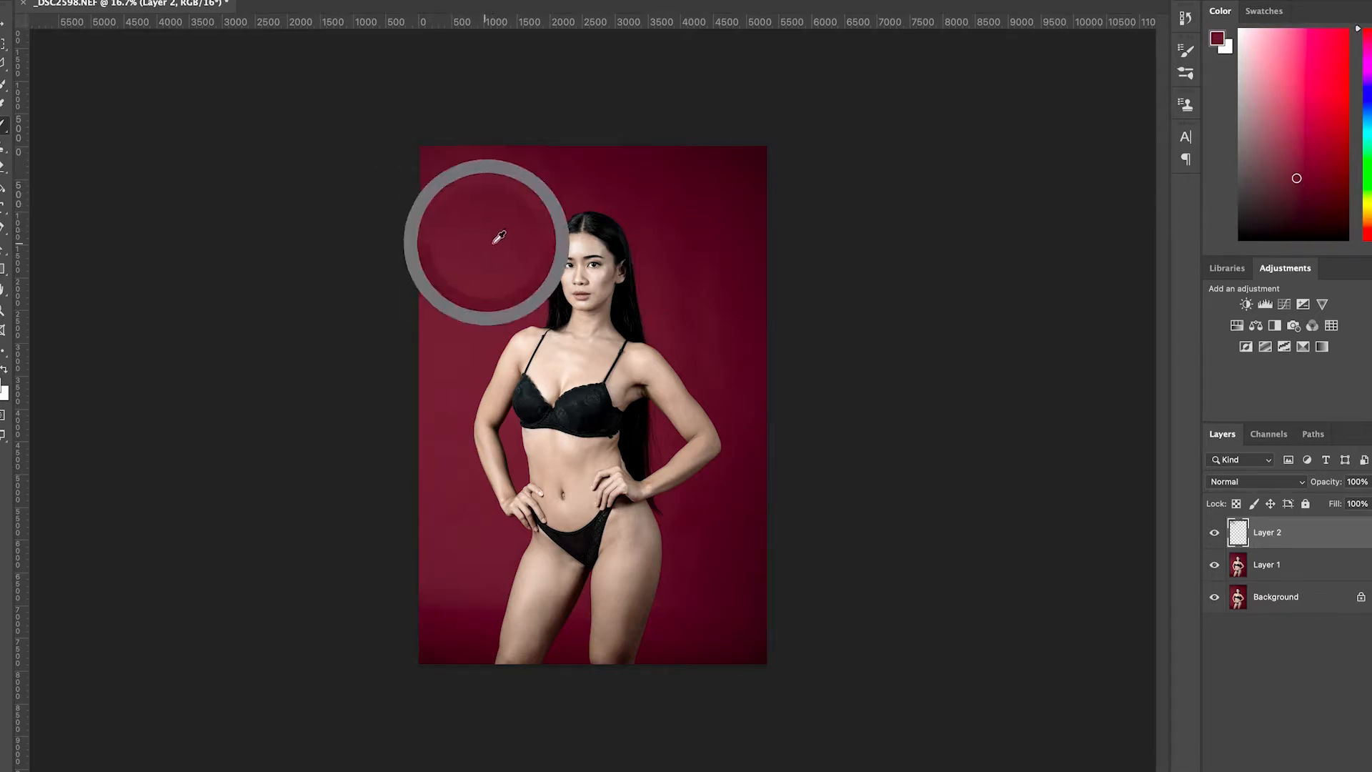
{"action": "left_click", "coordinate": [459, 199], "text": "alt"}
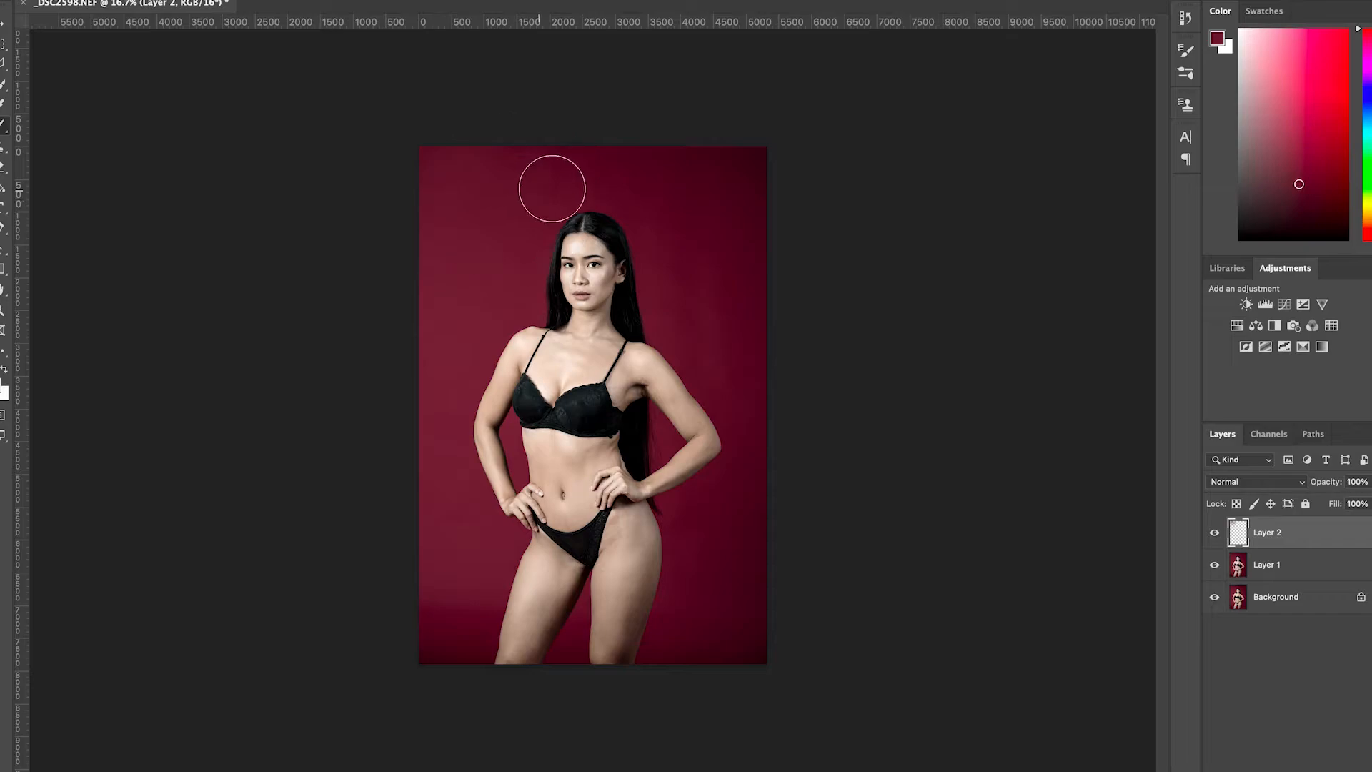
{"action": "left_click", "coordinate": [498, 283], "text": "alt"}
{"action": "left_click", "coordinate": [462, 283], "text": "alt"}
{"action": "left_click", "coordinate": [450, 214], "text": "alt"}
{"action": "left_click", "coordinate": [499, 172], "text": "alt"}
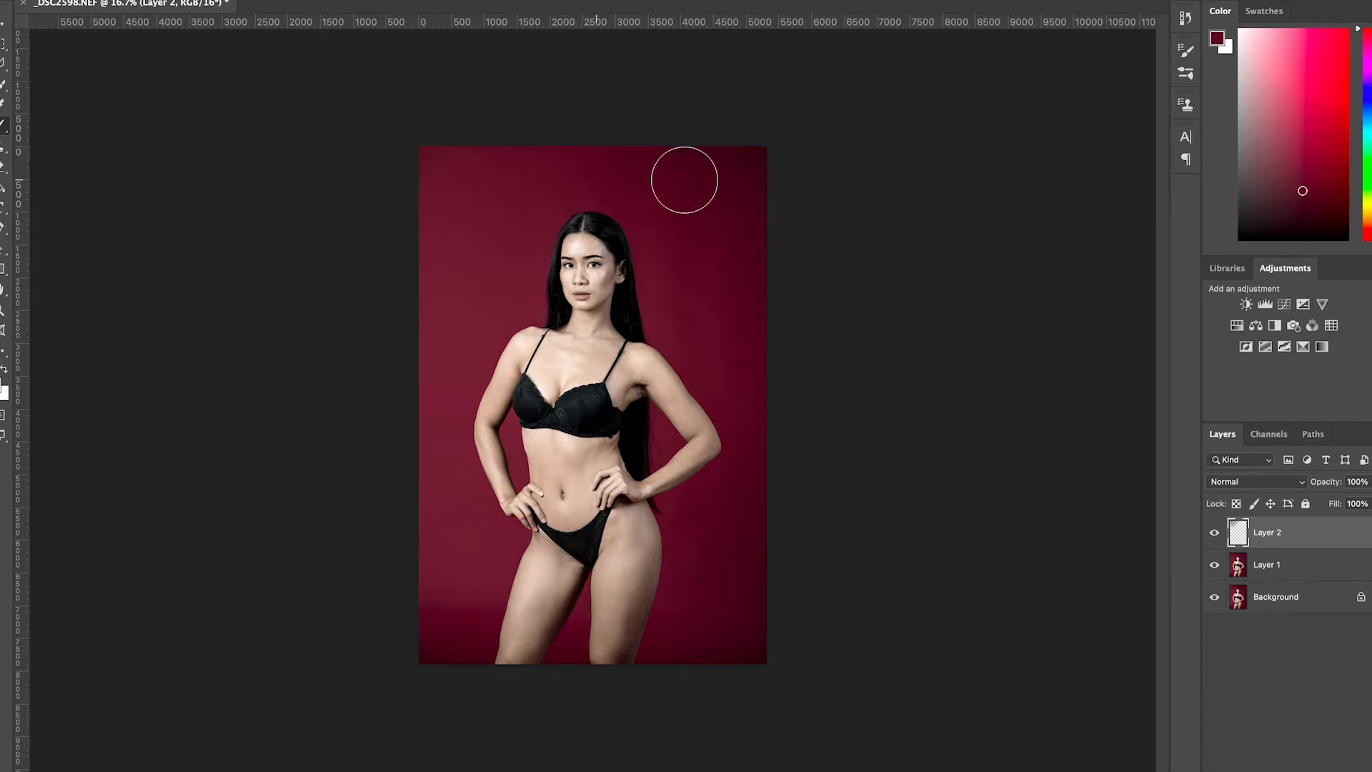
Even out the backdrop in the upper-right corner by painting with reds sampled around it.
{"action": "left_click", "coordinate": [606, 174], "text": "alt"}
{"action": "left_click", "coordinate": [677, 158], "text": "alt"}
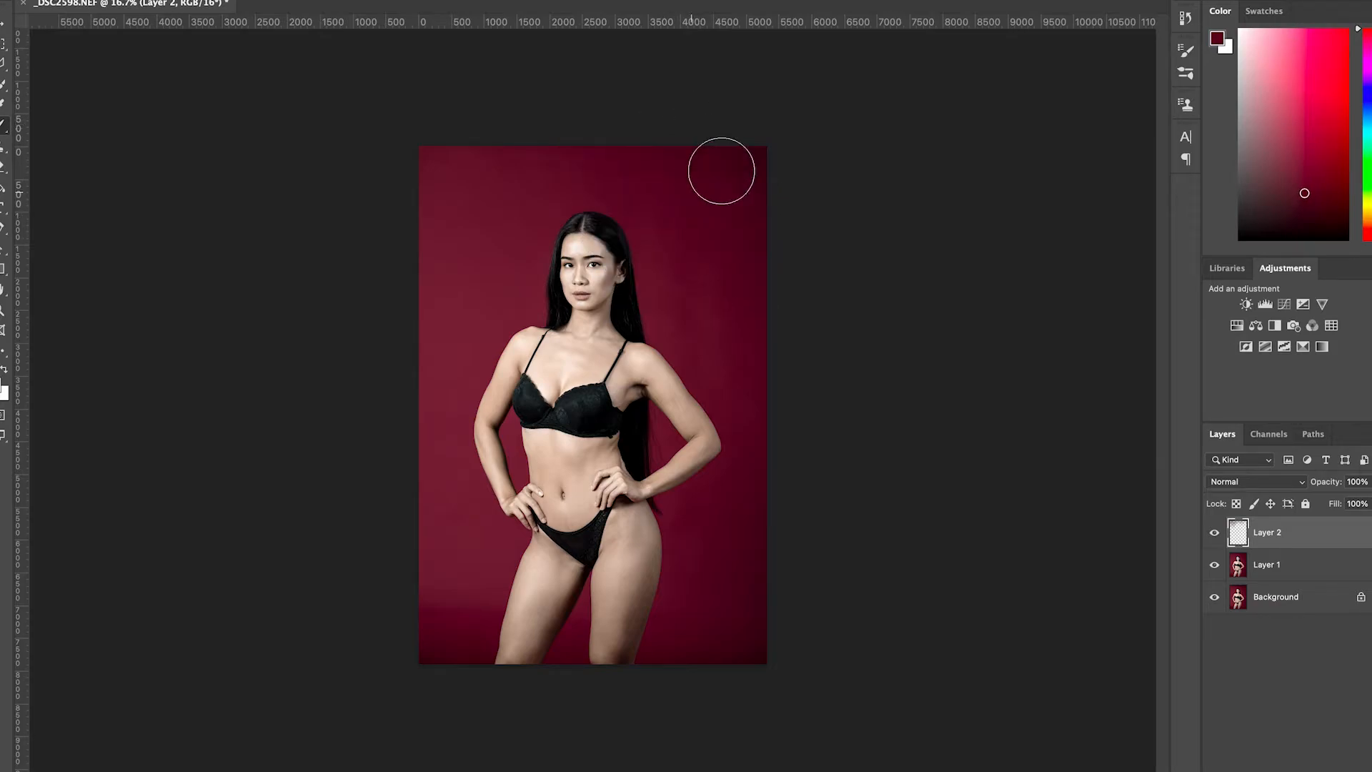
{"action": "left_click", "coordinate": [684, 225], "text": "alt"}
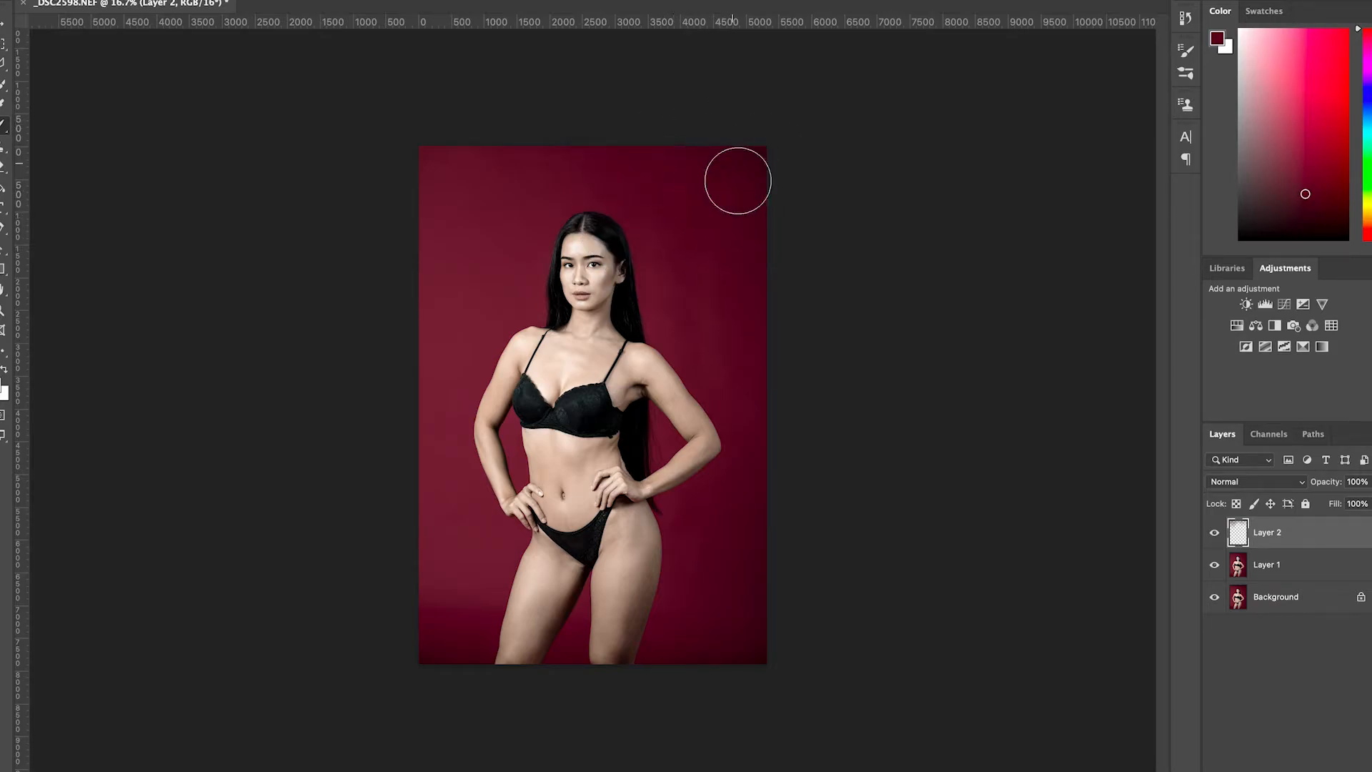
{"action": "left_click", "coordinate": [705, 273], "text": "alt"}
{"action": "left_click", "coordinate": [626, 170], "text": "alt"}
{"action": "left_click", "coordinate": [707, 173], "text": "alt"}
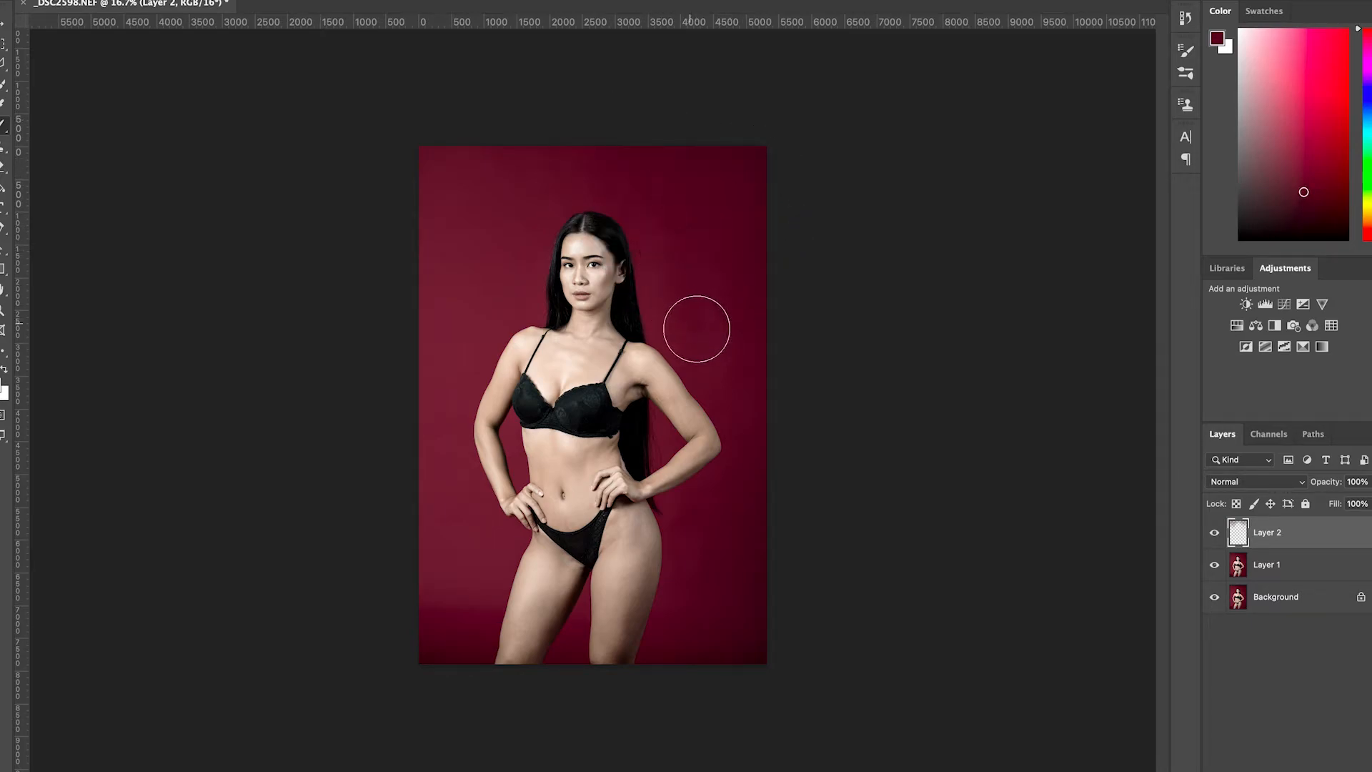
Smooth the backdrop beside the long hair and above the raised elbow with reds sampled nearby.
{"action": "left_click", "coordinate": [734, 295], "text": "alt"}
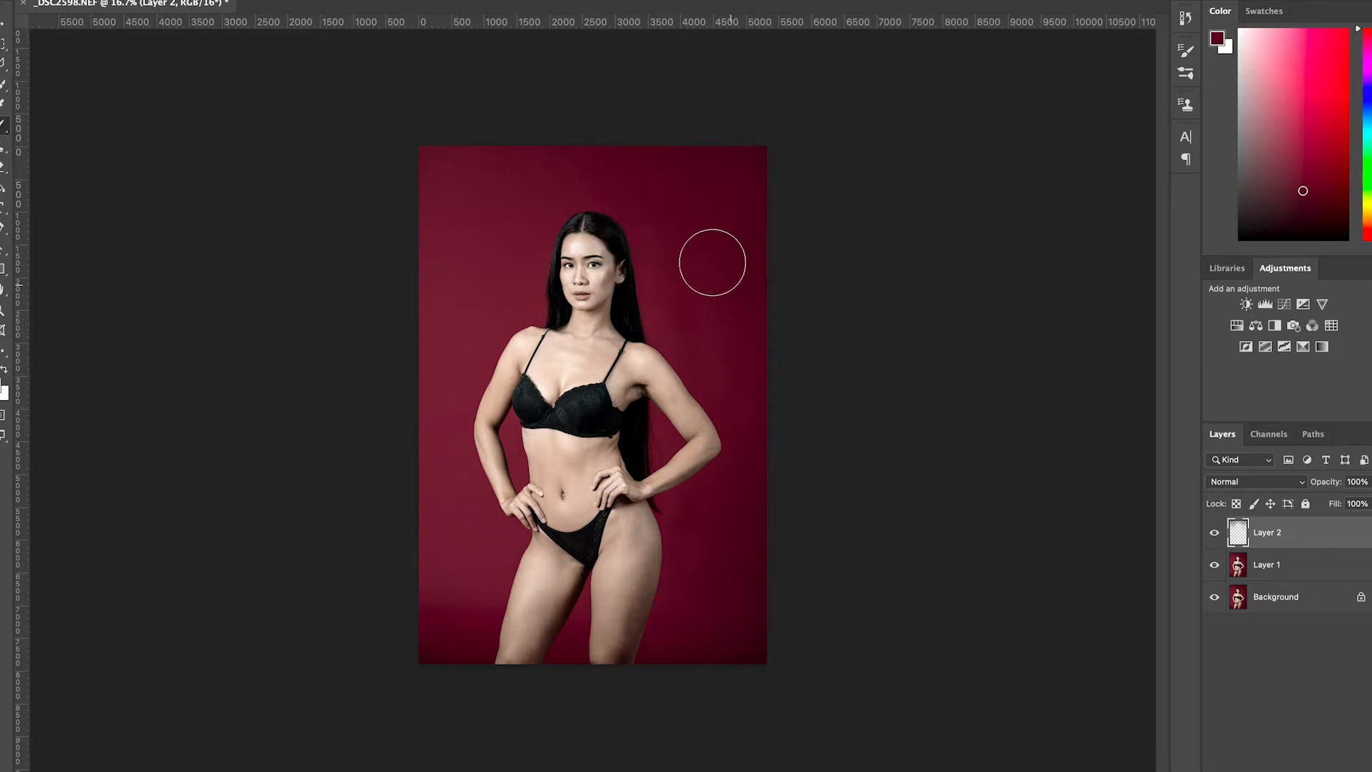
{"action": "left_click", "coordinate": [711, 294], "text": "alt"}
{"action": "left_click", "coordinate": [712, 263], "text": "alt"}
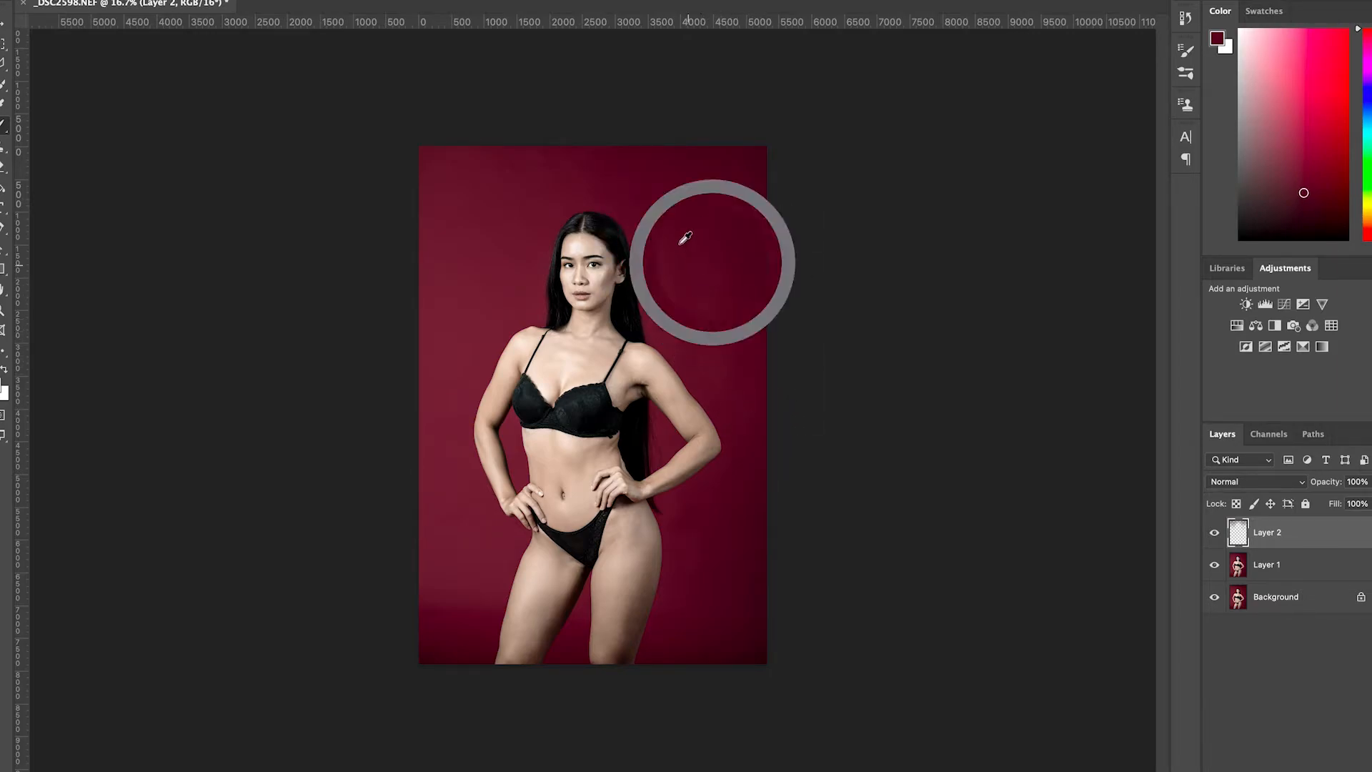
{"action": "left_click", "coordinate": [696, 258], "text": "alt"}
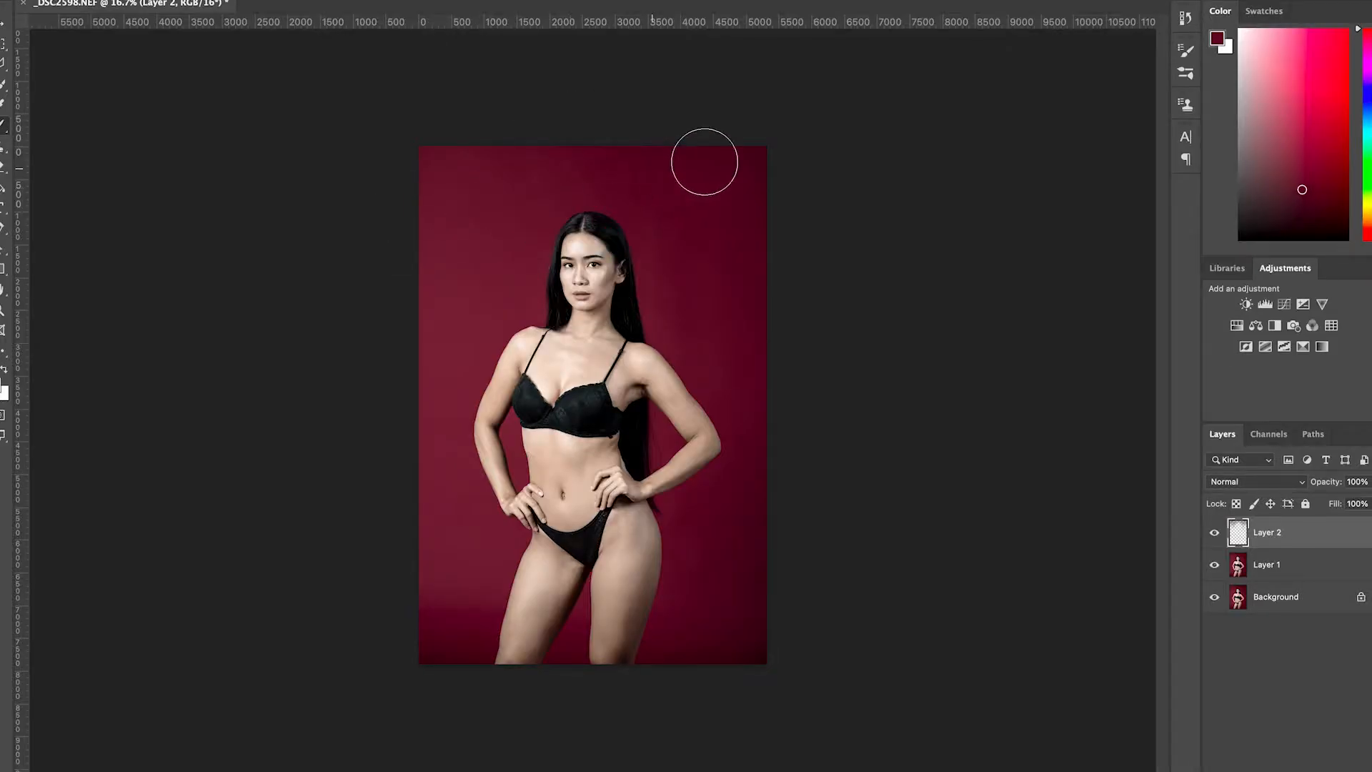
Blend the backdrop along the top edge and both upper corners using darker sampled reds.
{"action": "left_click", "coordinate": [474, 179], "text": "alt"}
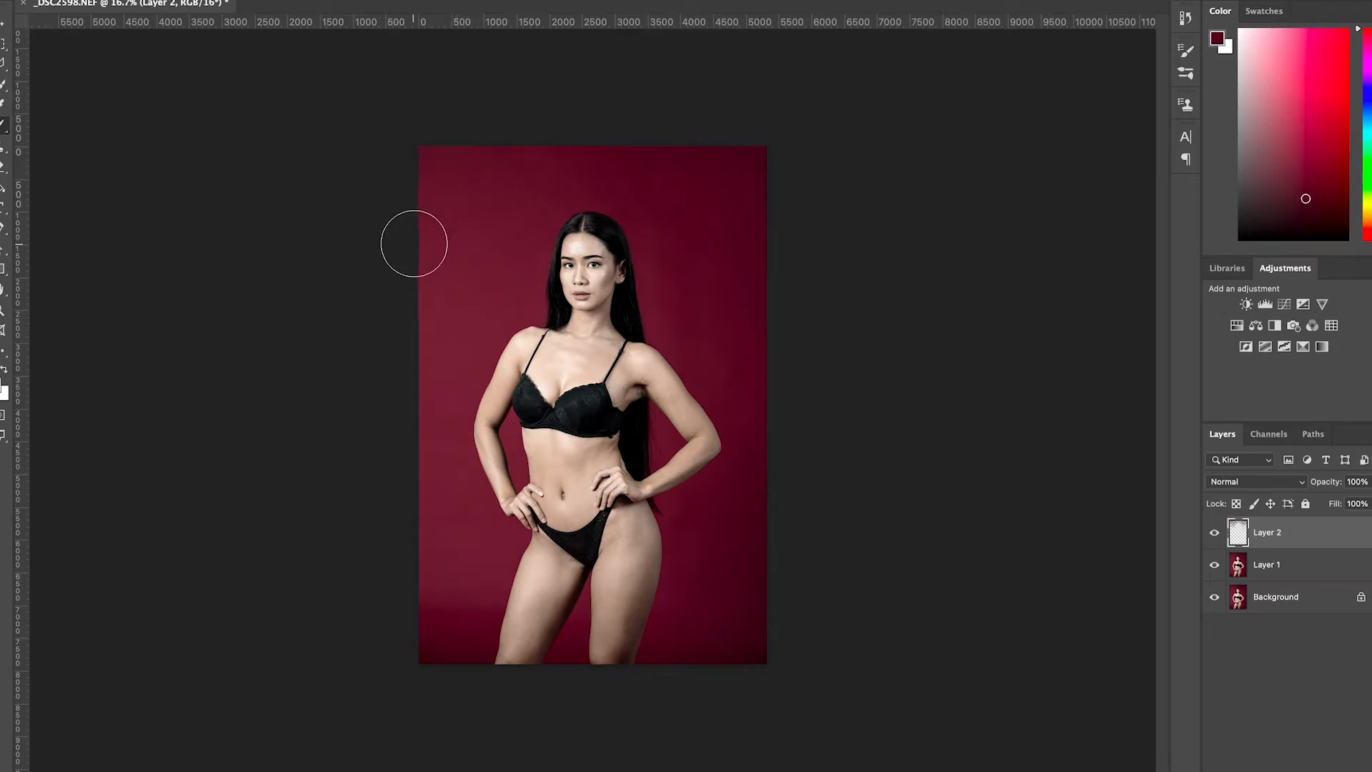
{"action": "left_click", "coordinate": [735, 156], "text": "alt"}
{"action": "mouse_move", "coordinate": [567, 155]}
{"action": "left_mouse_down"}
{"action": "mouse_move", "coordinate": [409, 156]}
{"action": "mouse_move", "coordinate": [445, 212]}
{"action": "mouse_move", "coordinate": [432, 272]}
{"action": "mouse_move", "coordinate": [450, 267]}
{"action": "mouse_move", "coordinate": [463, 291]}
{"action": "left_mouse_up"}
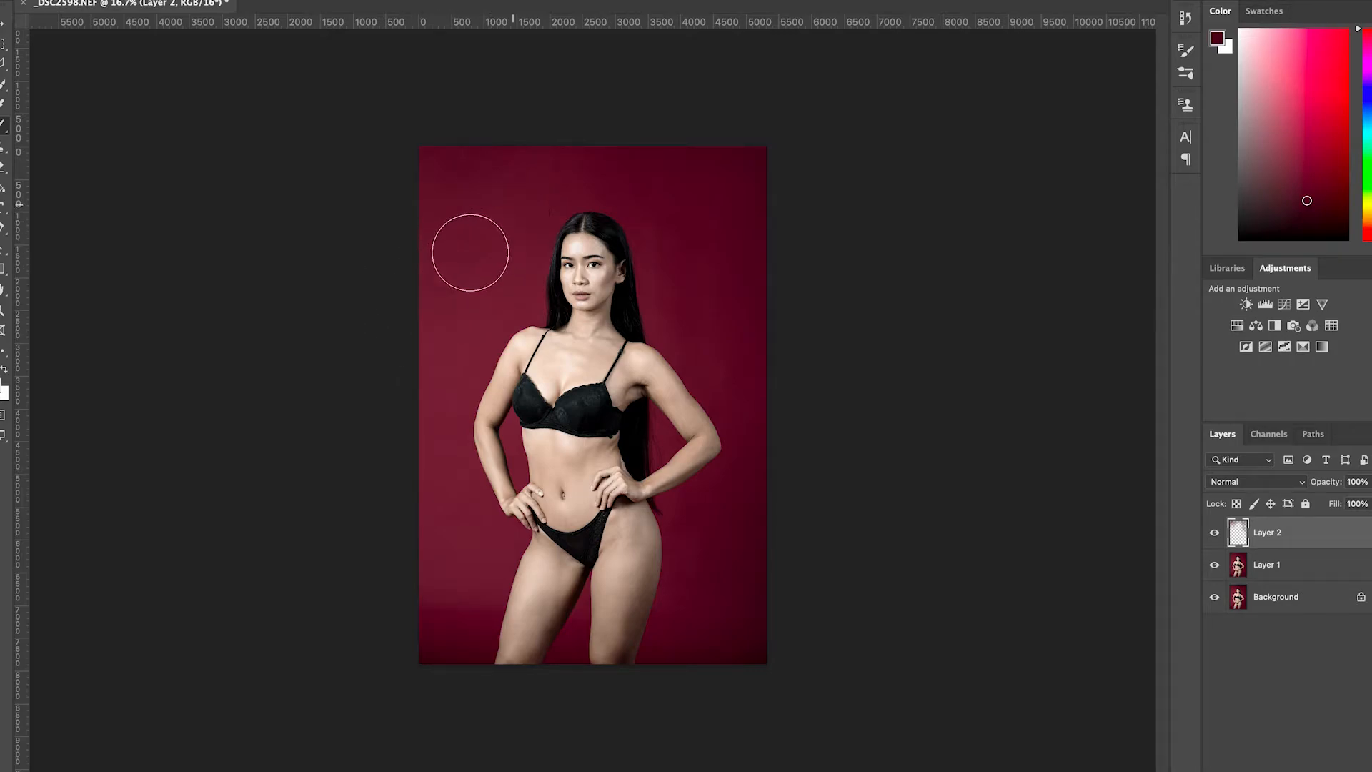
{"action": "left_click", "coordinate": [515, 162], "text": "alt"}
{"action": "mouse_move", "coordinate": [655, 146]}
{"action": "left_mouse_down"}
{"action": "mouse_move", "coordinate": [696, 142]}
{"action": "mouse_move", "coordinate": [681, 180]}
{"action": "left_mouse_up"}
{"action": "left_click", "coordinate": [674, 181], "text": "alt"}
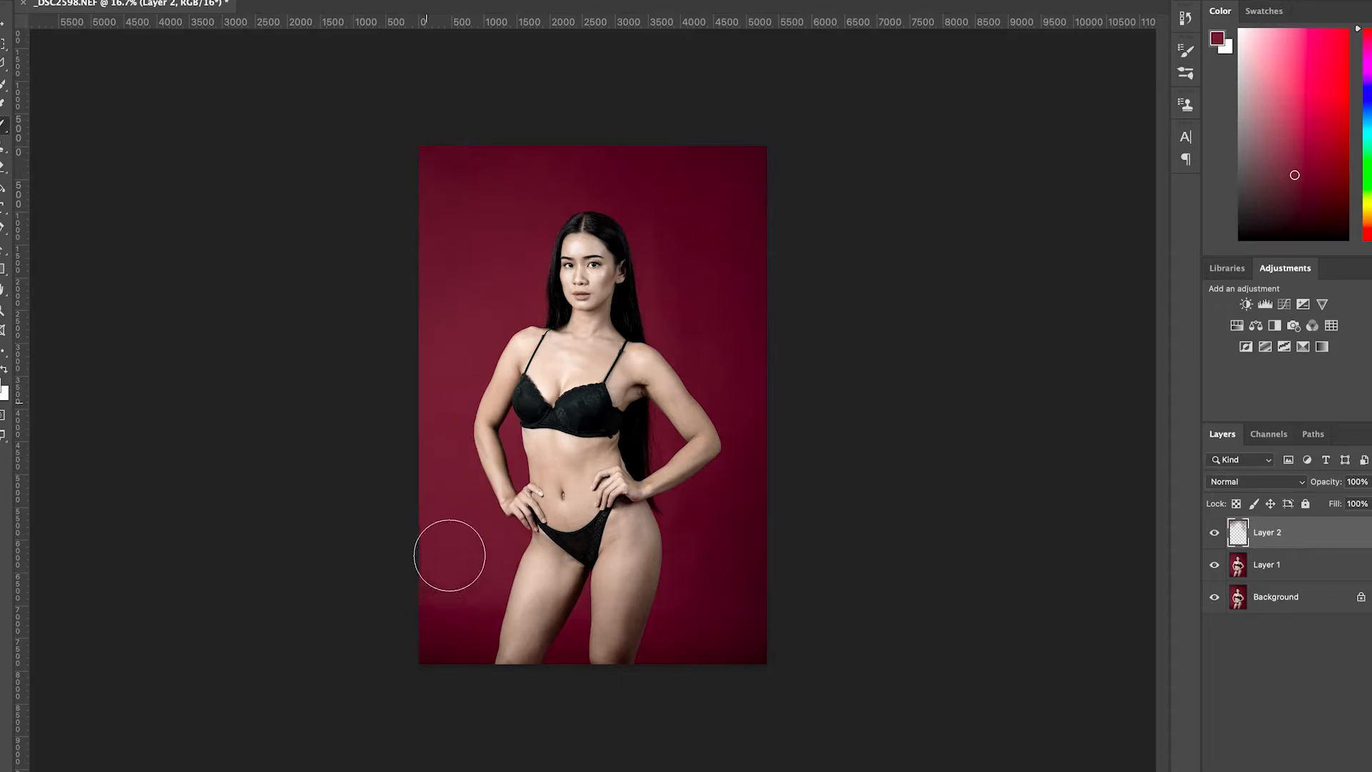
Paint sampled reds over the lower-left backdrop beside the thigh to cover the horizontal tonal band.
{"action": "left_click", "coordinate": [450, 569], "text": "alt"}
{"action": "left_click", "coordinate": [452, 565], "text": "alt"}
{"action": "left_click", "coordinate": [448, 598], "text": "alt"}
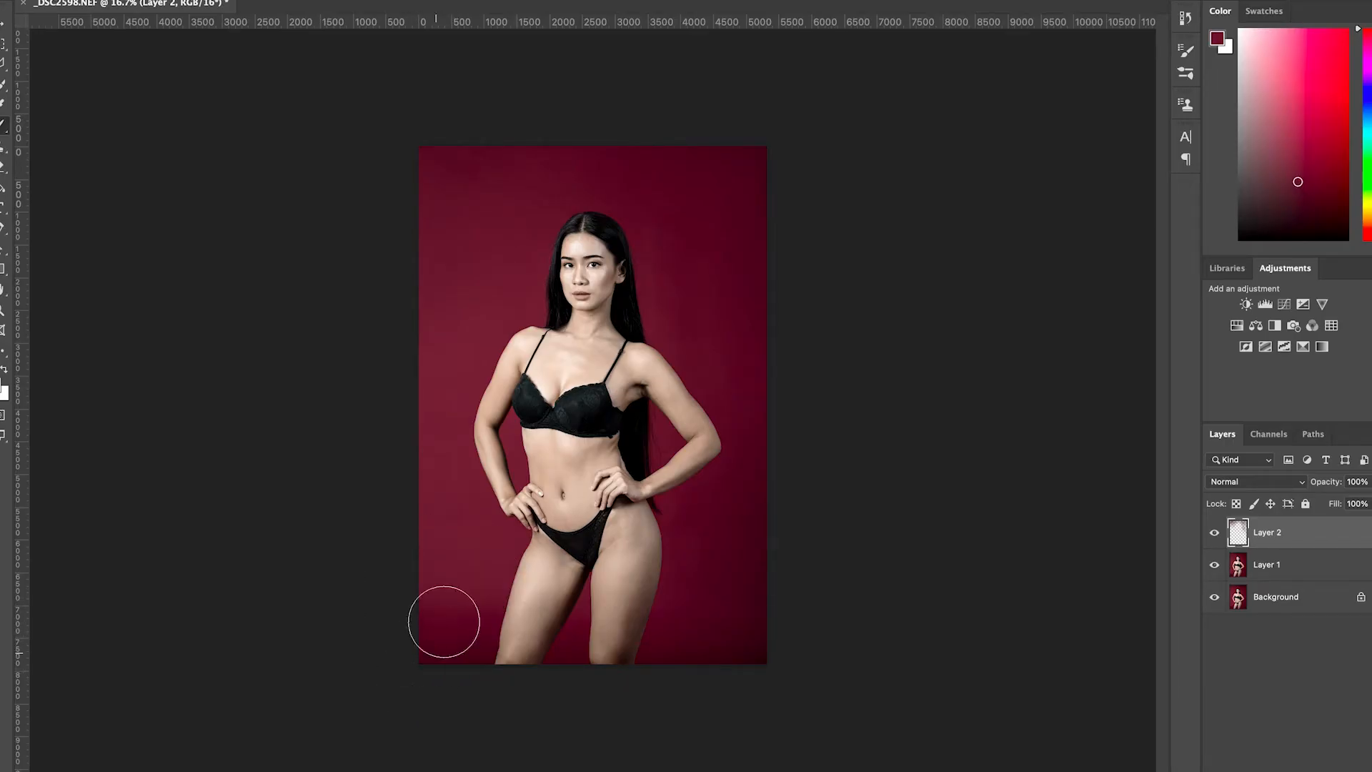
{"action": "left_click", "coordinate": [439, 608], "text": "alt"}
{"action": "left_click", "coordinate": [467, 608], "text": "alt"}
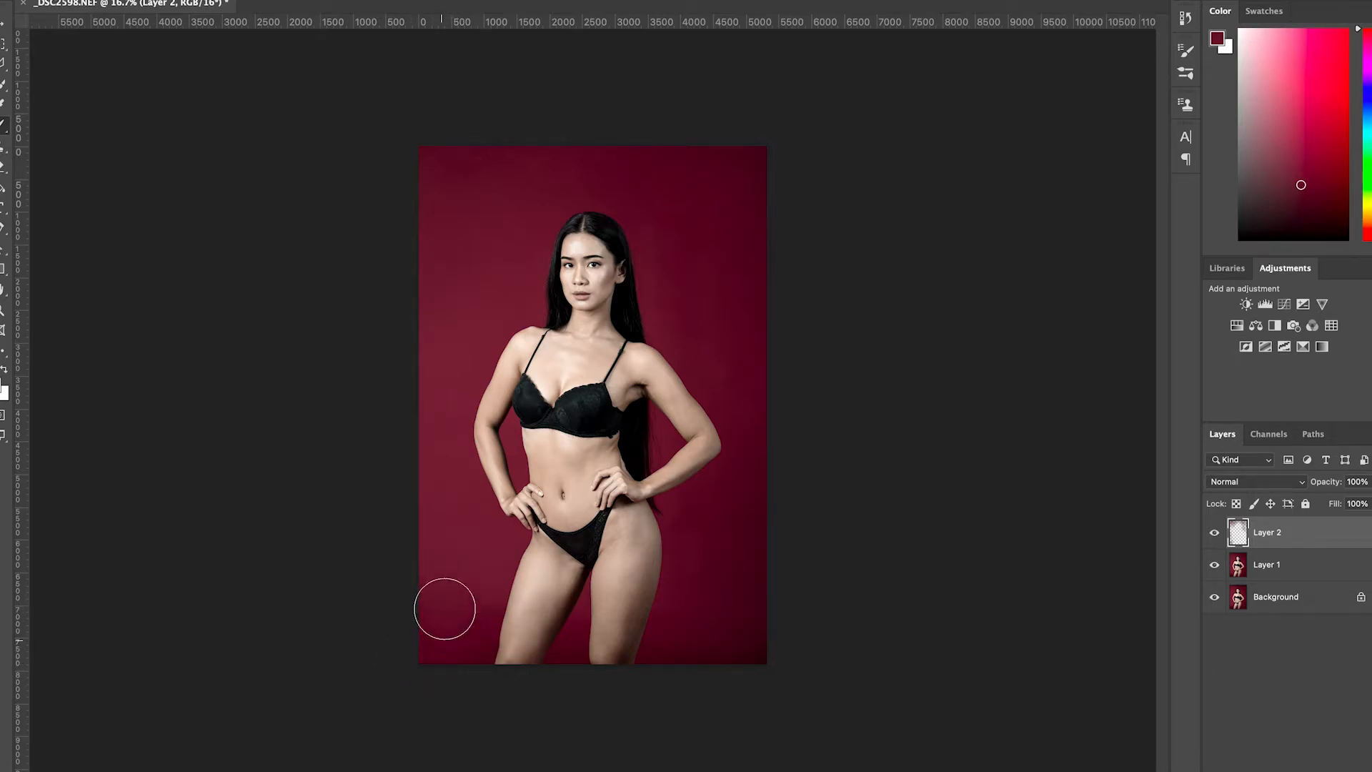
{"action": "left_click", "coordinate": [449, 639], "text": "alt"}
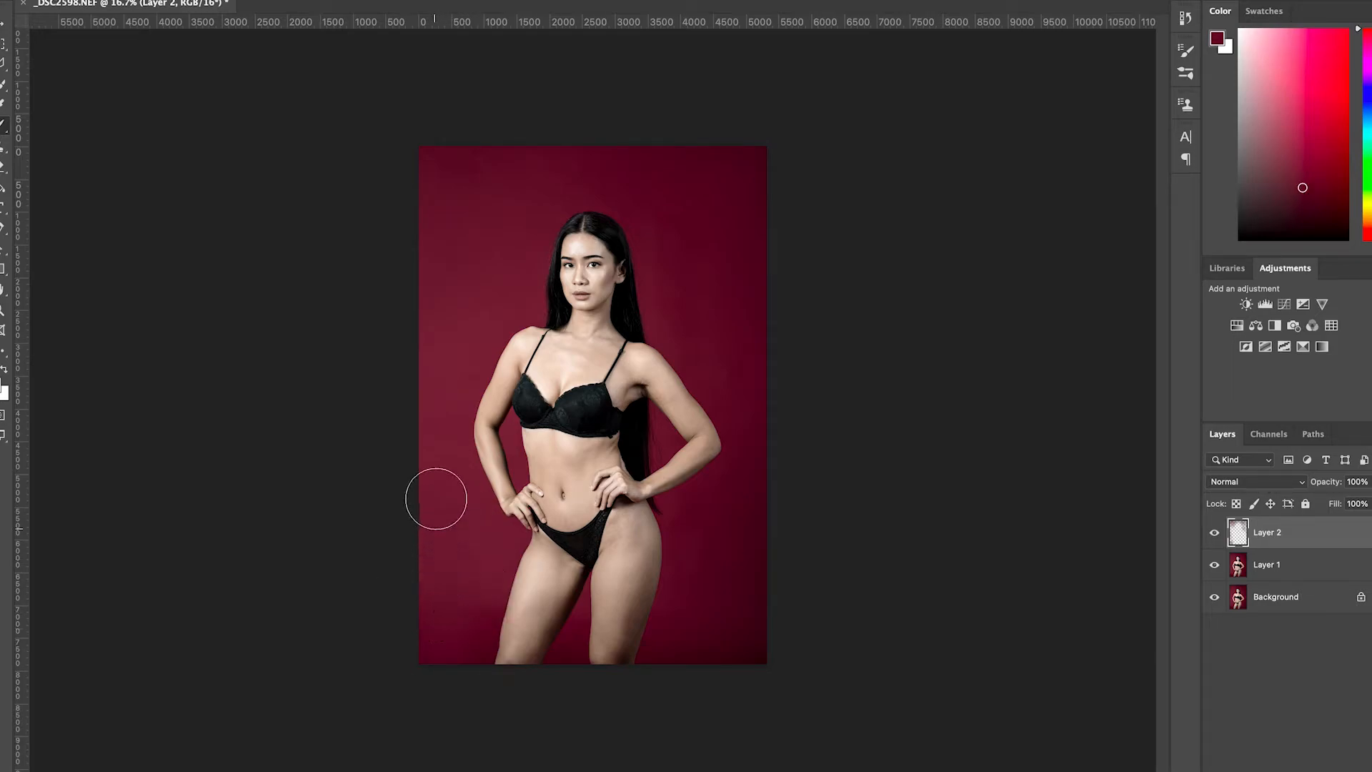
{"action": "left_click", "coordinate": [469, 624], "text": "alt"}
{"action": "left_click", "coordinate": [434, 517], "text": "alt"}
Refine the backdrop above the head and toward the upper-right corner with freshly sampled reds.
{"action": "left_click", "coordinate": [578, 170], "text": "alt"}
{"action": "left_click", "coordinate": [695, 263], "text": "alt"}
{"action": "left_click", "coordinate": [628, 183], "text": "alt"}
{"action": "left_click", "coordinate": [650, 173], "text": "alt"}
{"action": "left_click", "coordinate": [703, 162], "text": "alt"}
Even out the backdrop beside the hip and below the bent elbow with sampled reds.
{"action": "left_click", "coordinate": [685, 516], "text": "alt"}
{"action": "left_click", "coordinate": [684, 506], "text": "alt"}
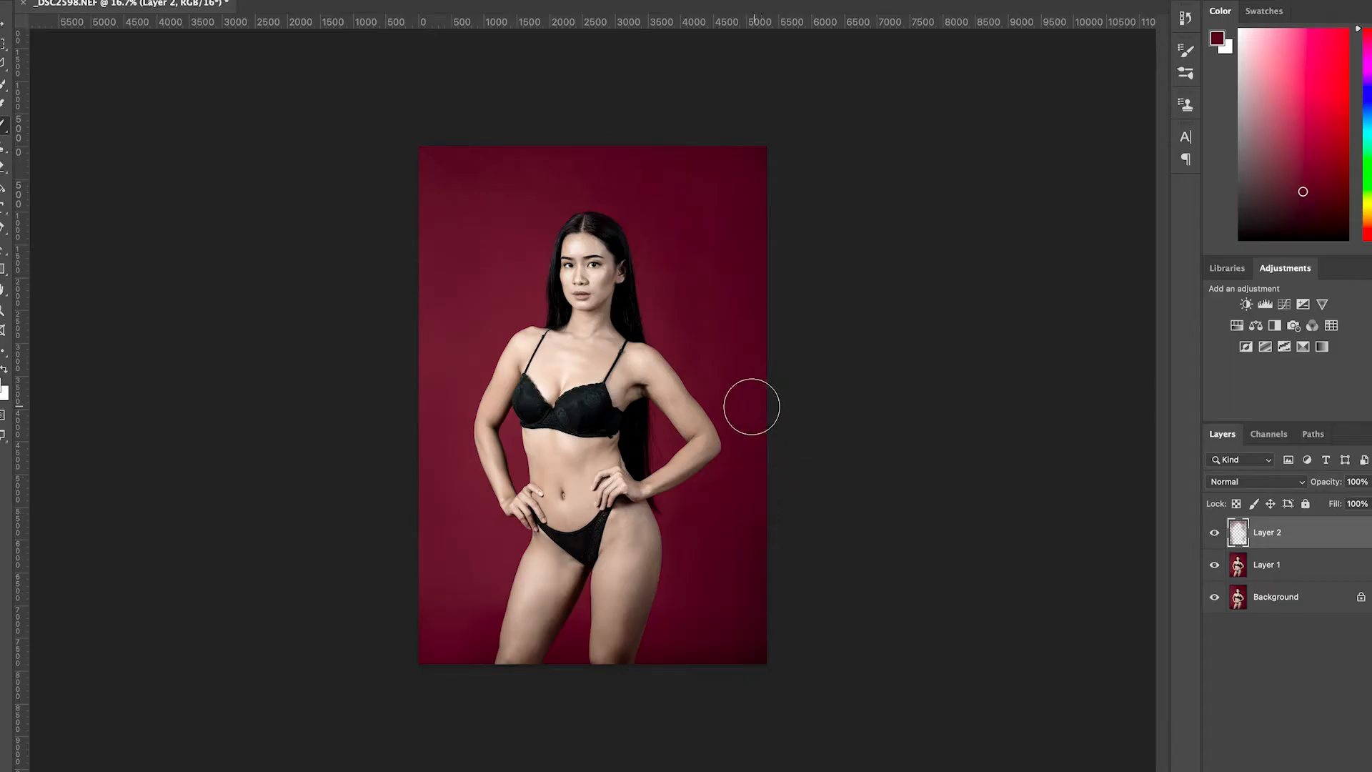
{"action": "left_click", "coordinate": [730, 506], "text": "alt"}
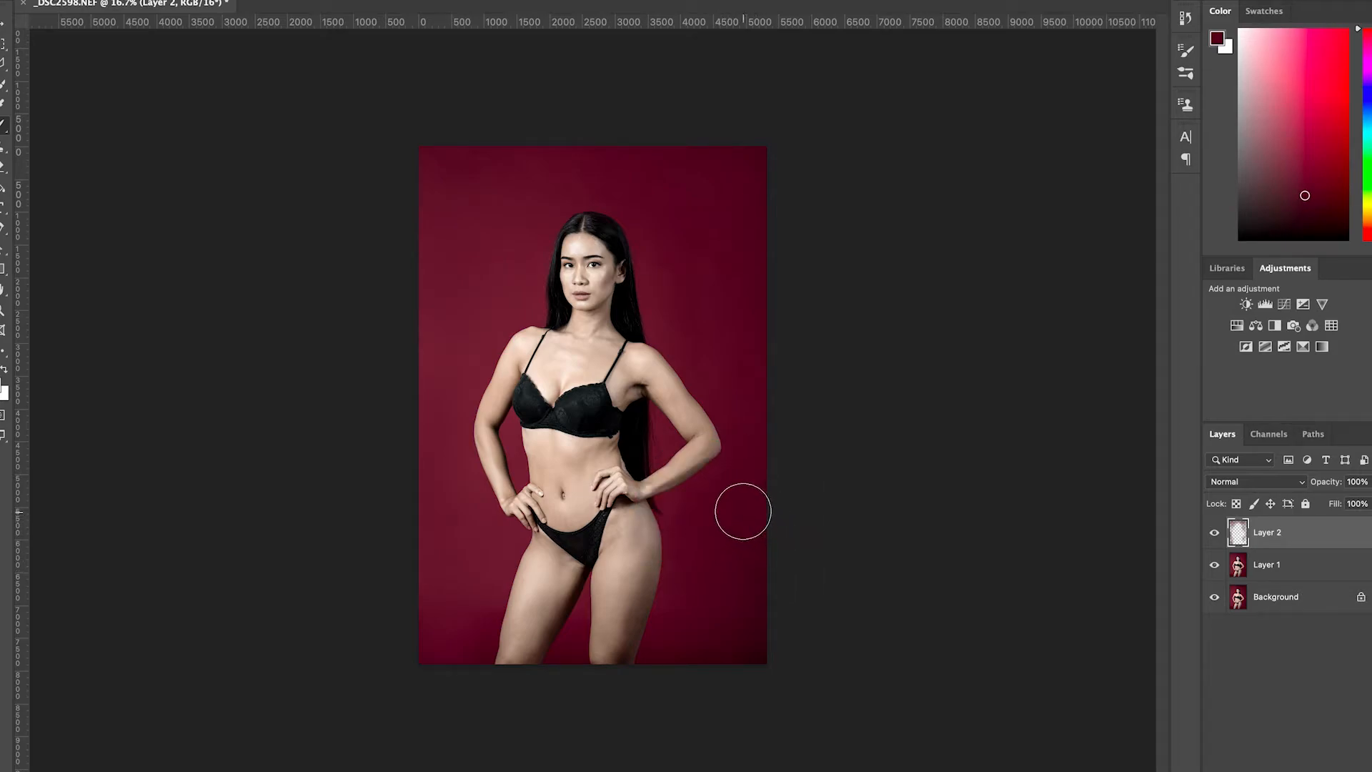
{"action": "left_click", "coordinate": [741, 562], "text": "alt"}
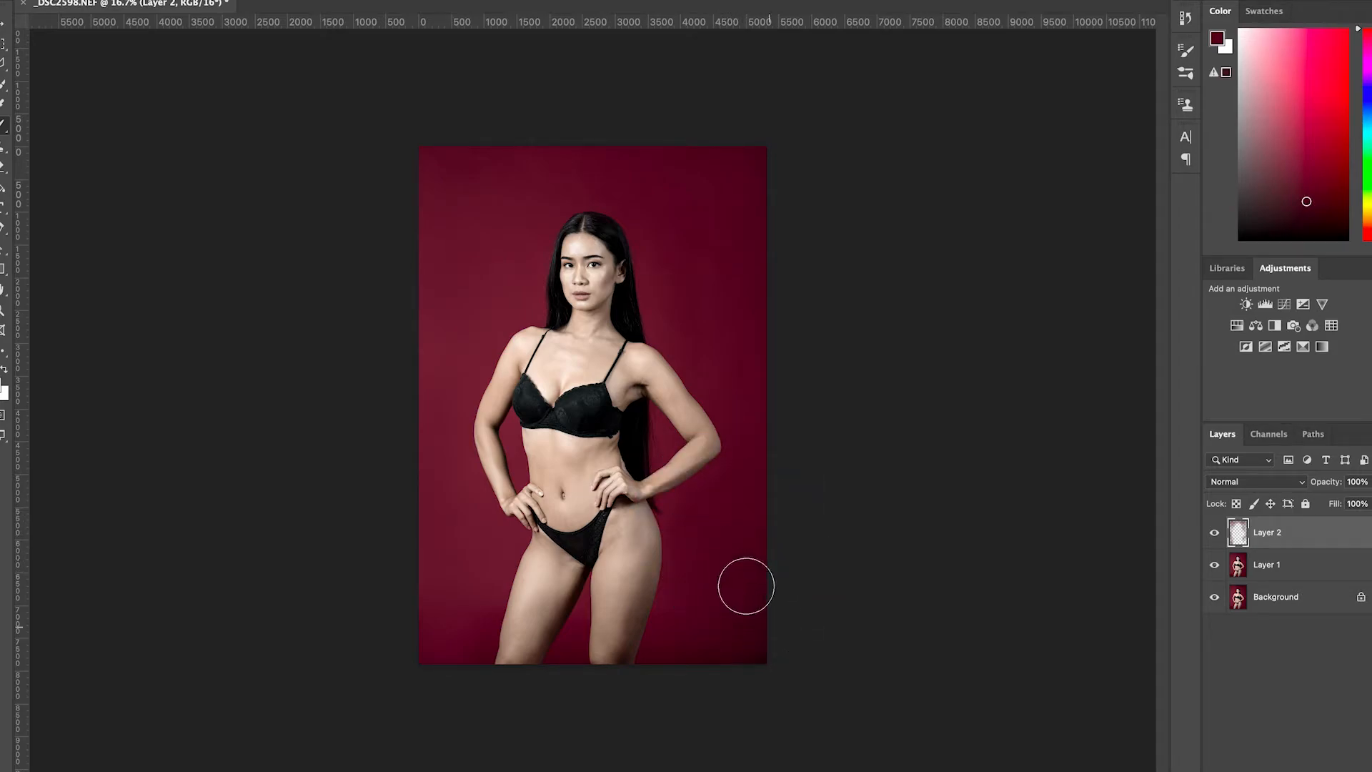
Cover the dark, uneven lower-right corner of the backdrop by repeatedly sampling and painting nearby reds.
{"action": "left_click", "coordinate": [728, 523], "text": "alt"}
{"action": "left_click", "coordinate": [725, 587], "text": "alt"}
{"action": "left_click", "coordinate": [687, 624], "text": "alt"}
{"action": "left_click", "coordinate": [726, 623], "text": "alt"}
{"action": "left_click", "coordinate": [736, 598], "text": "alt"}
{"action": "left_click", "coordinate": [726, 603], "text": "alt"}
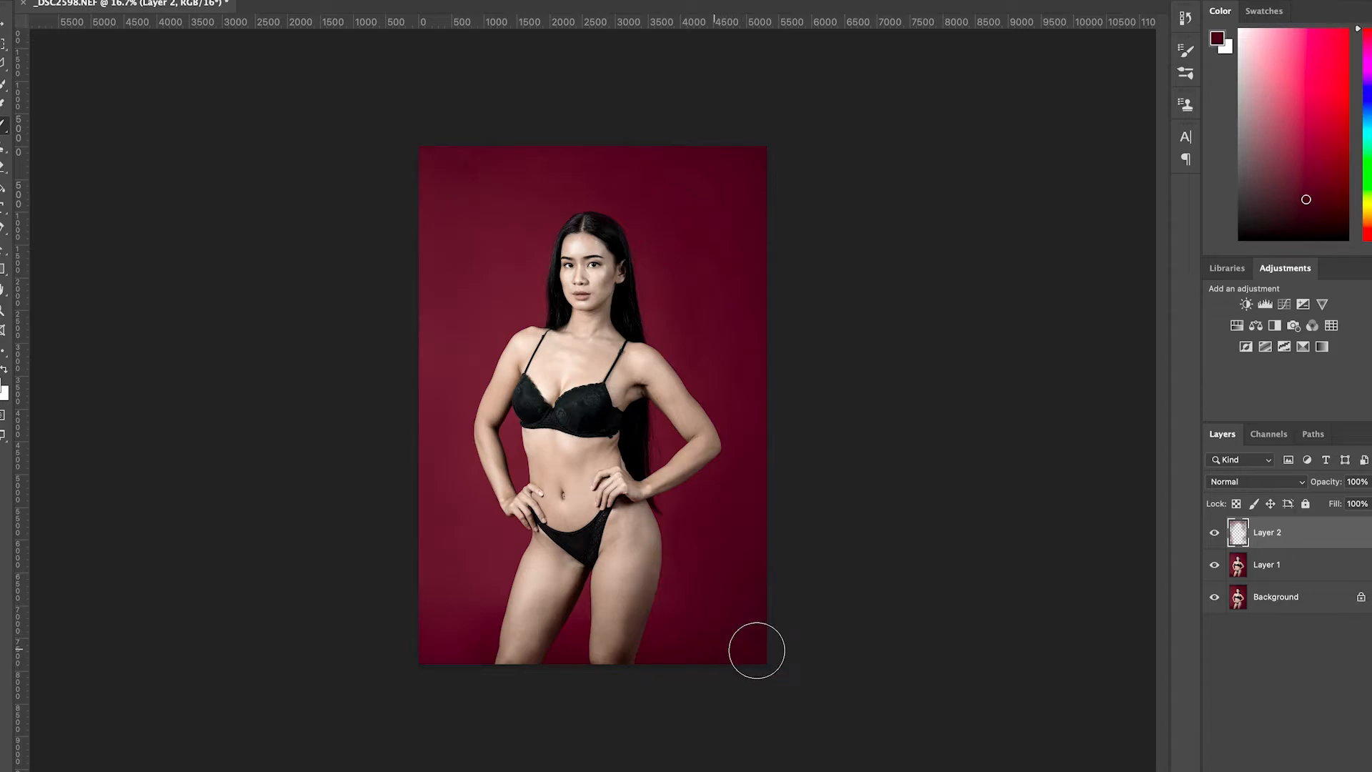
{"action": "left_click", "coordinate": [728, 578], "text": "alt"}
{"action": "left_click", "coordinate": [736, 566], "text": "alt"}
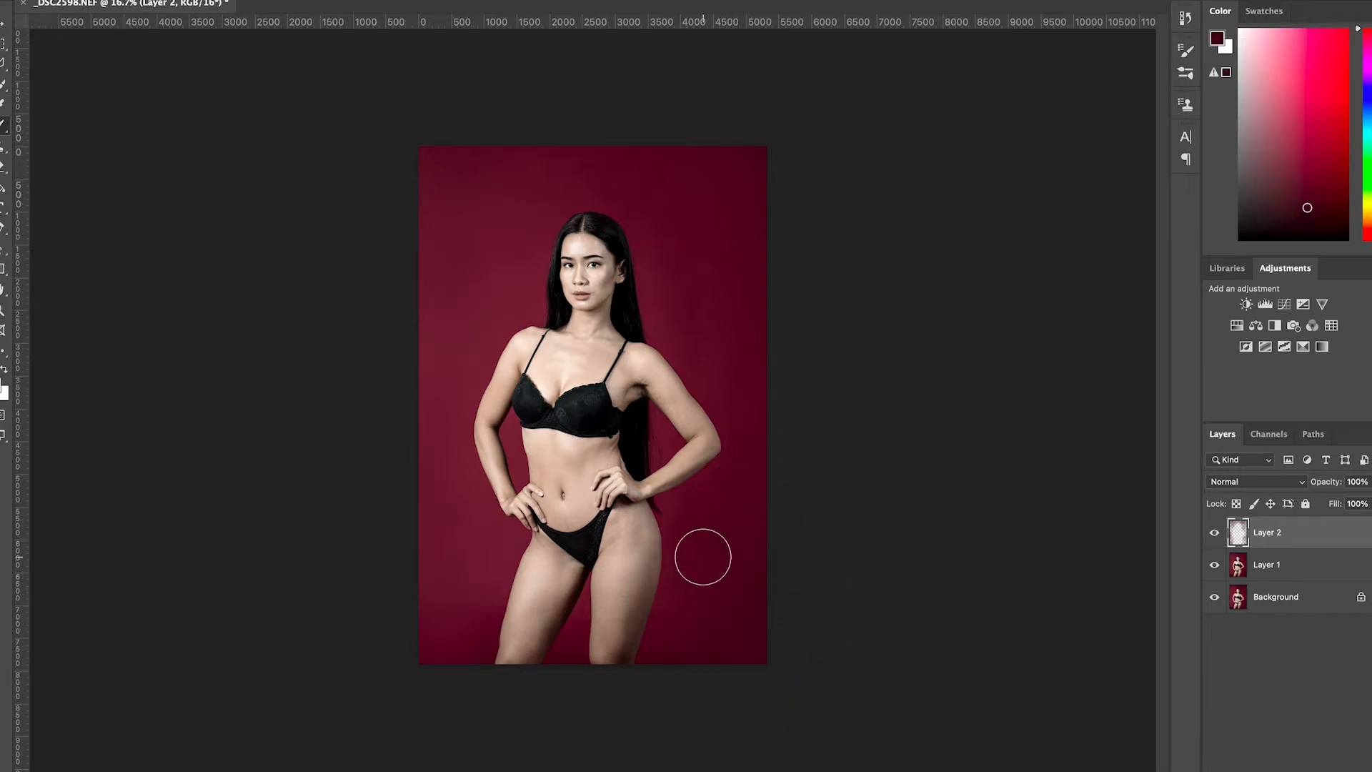
{"action": "key", "text": "bracketright"}
{"action": "left_click", "coordinate": [740, 532], "text": "alt"}
Compare the backdrop before and after painting by toggling the visibility of Layer 2.
{"action": "left_click", "coordinate": [1214, 534]}
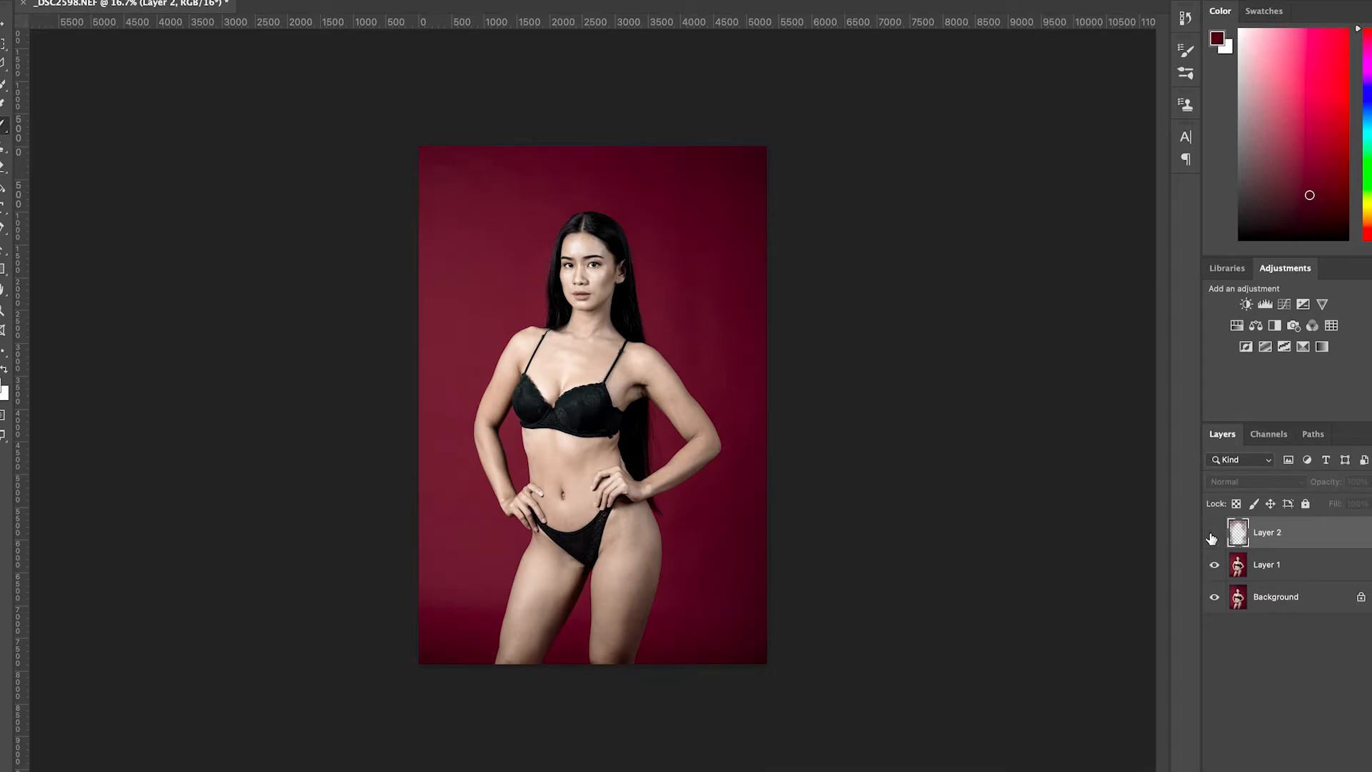
{"action": "left_click", "coordinate": [1212, 536]}
{"action": "left_click", "coordinate": [1213, 536]}
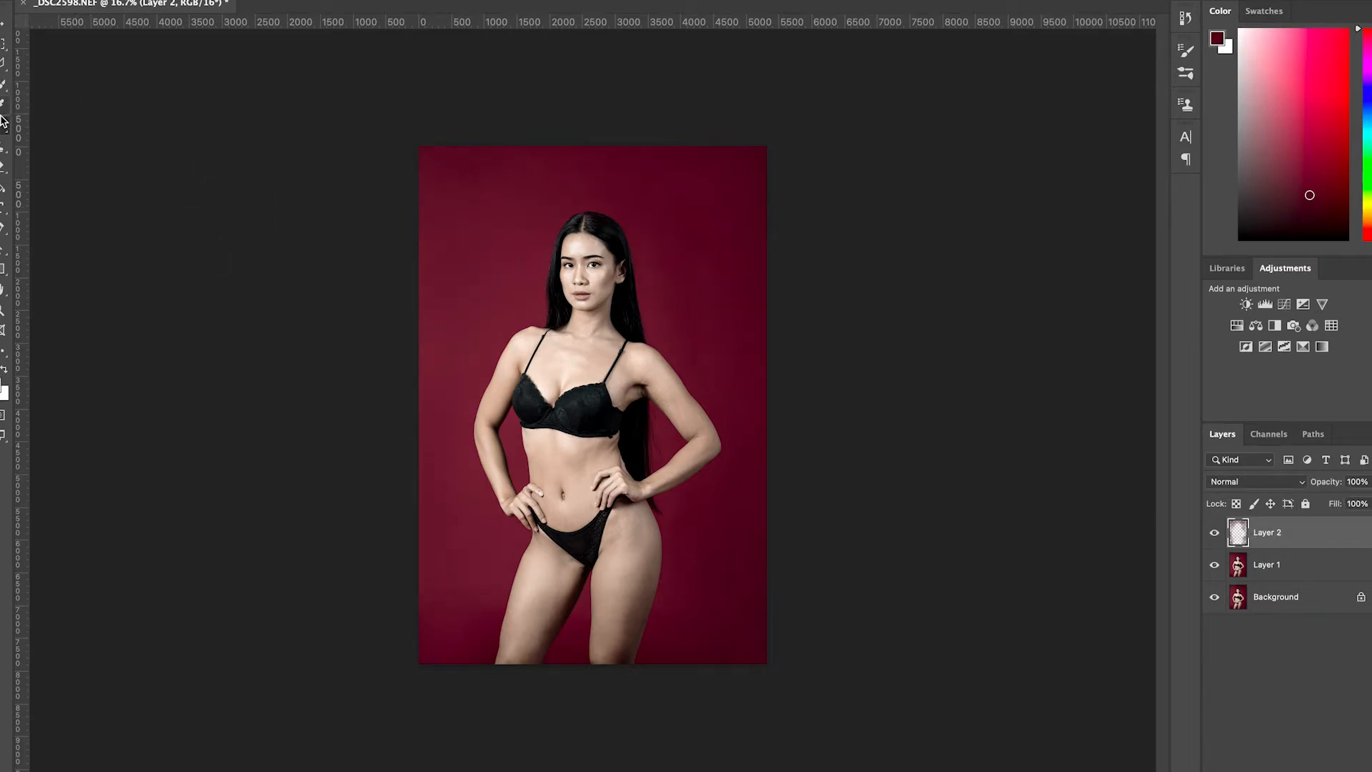
Enlarge the brush and smooth the backdrop's upper-right area beside the hair by repeatedly sampling and painting nearby reds.
{"action": "key", "text": "bracketright"}
{"action": "key", "text": "bracketright"}
{"action": "key", "text": "bracketright"}
{"action": "key", "text": "bracketright"}
{"action": "left_click", "coordinate": [687, 255], "text": "alt"}
{"action": "left_click", "coordinate": [728, 248], "text": "alt"}
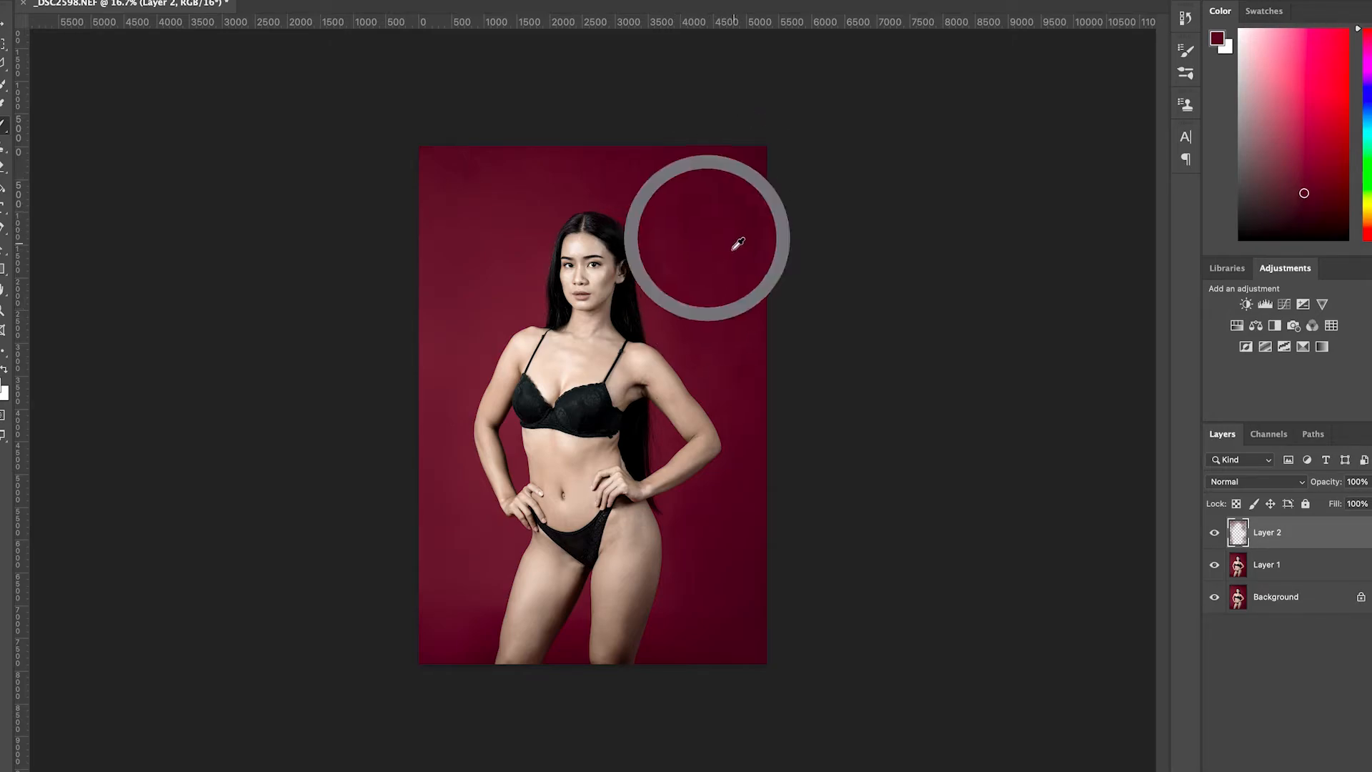
{"action": "left_click", "coordinate": [688, 278], "text": "alt"}
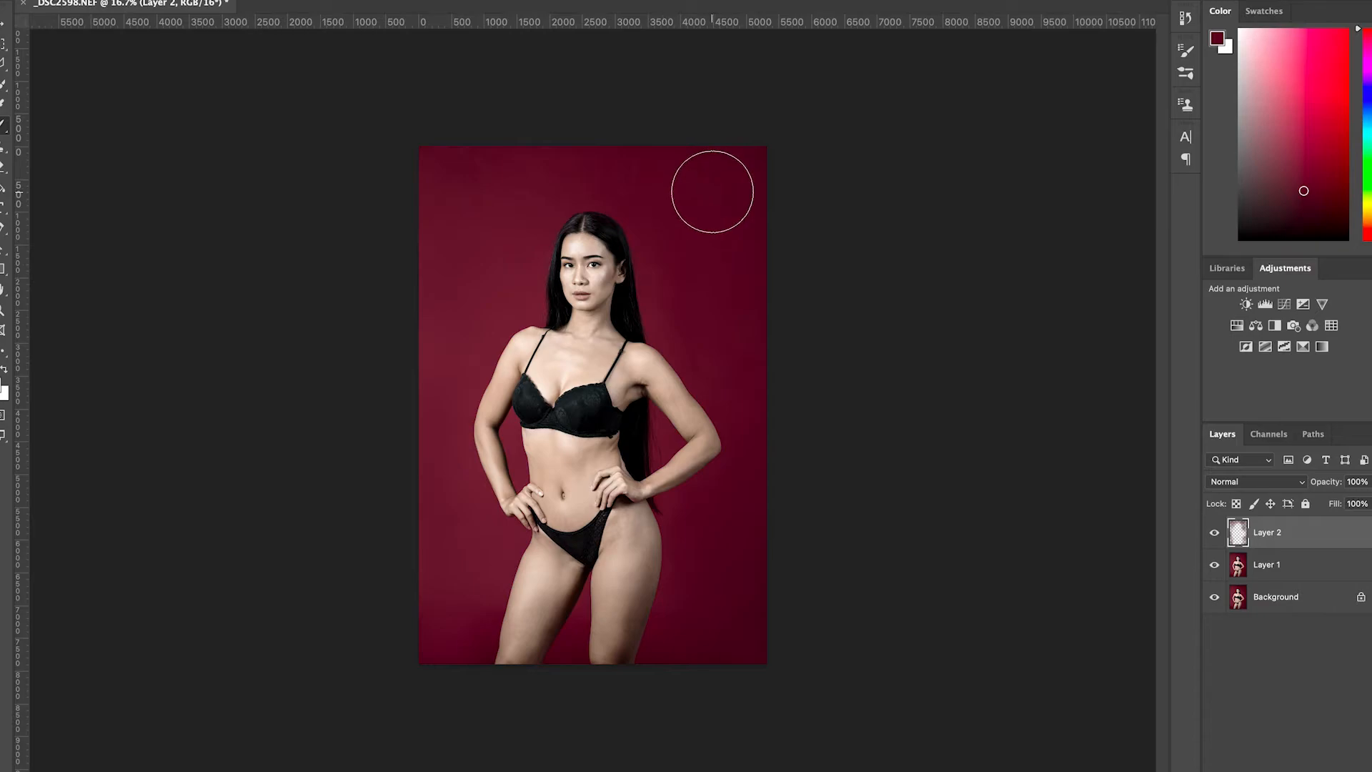
{"action": "left_click", "coordinate": [708, 254], "text": "alt"}
{"action": "left_click", "coordinate": [723, 291], "text": "alt"}
{"action": "left_click", "coordinate": [726, 604], "text": "alt"}
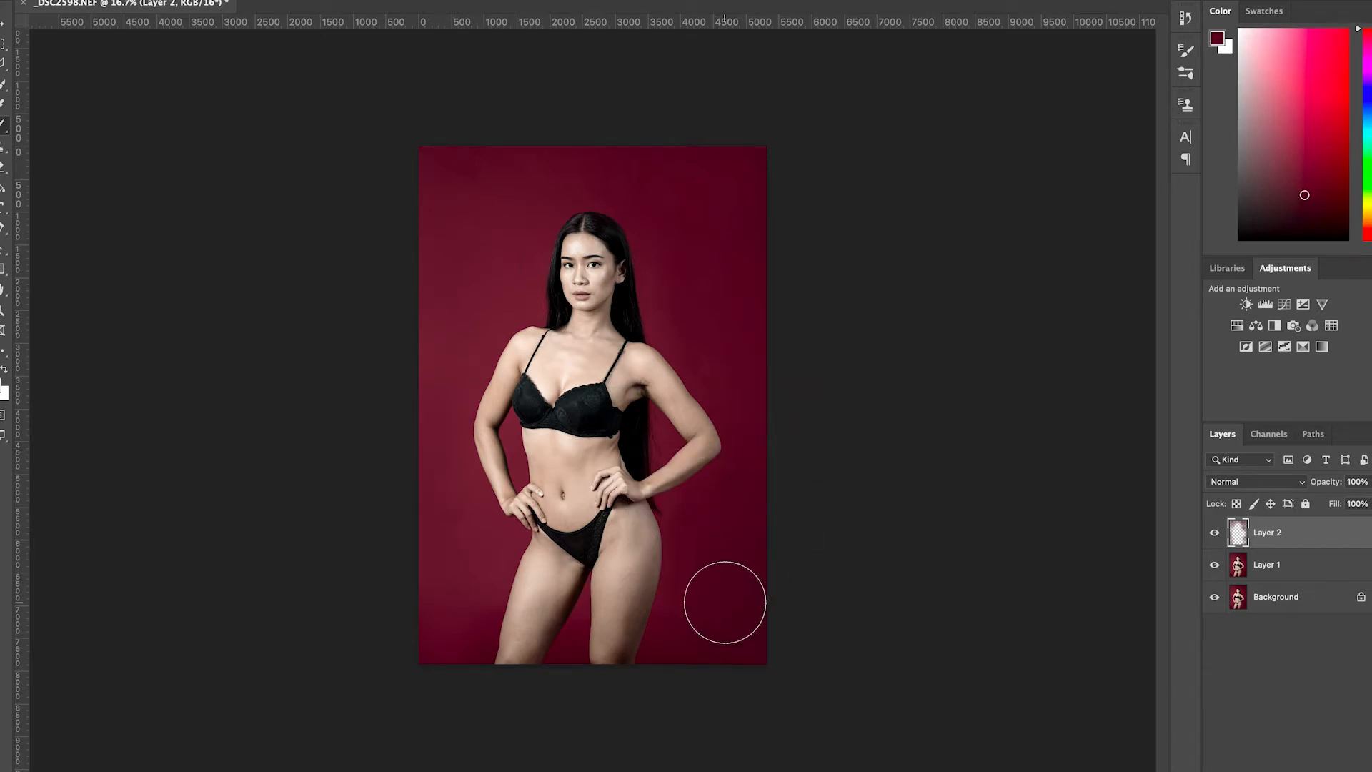
Even out the backdrop above the head, in the upper-left corner and down the left side with sampled reds.
{"action": "left_click", "coordinate": [532, 202], "text": "alt"}
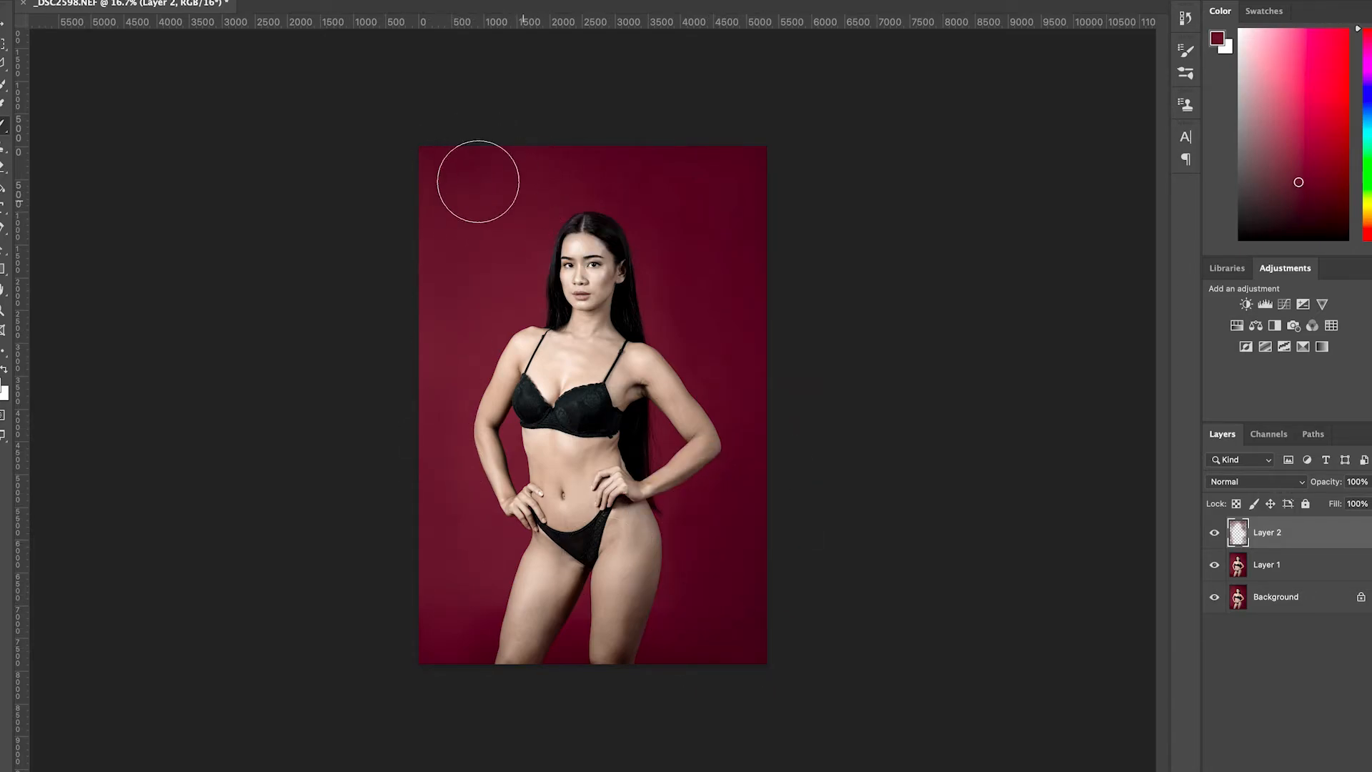
{"action": "left_click", "coordinate": [512, 176], "text": "alt"}
{"action": "left_click", "coordinate": [580, 163], "text": "alt"}
{"action": "left_click", "coordinate": [658, 178], "text": "alt"}
{"action": "left_click", "coordinate": [527, 178], "text": "alt"}
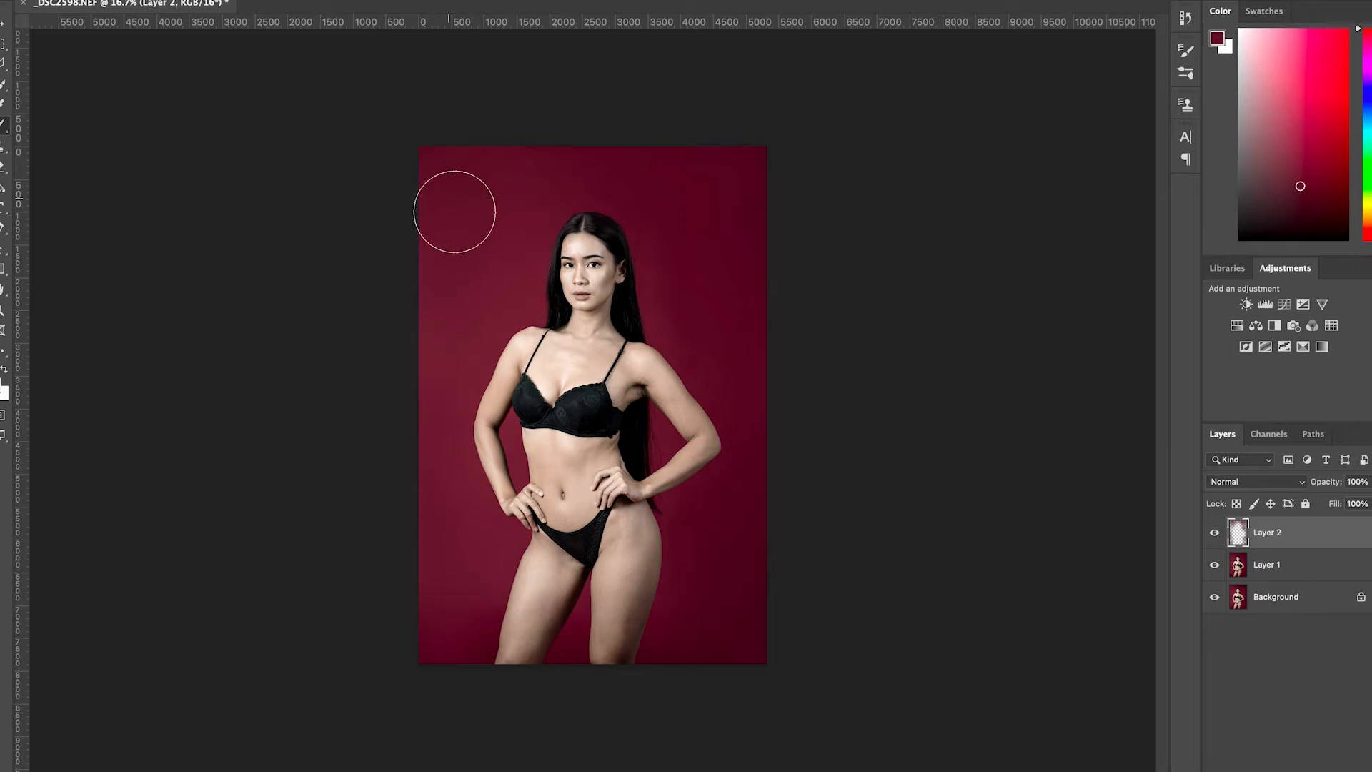
{"action": "left_click", "coordinate": [504, 245], "text": "alt"}
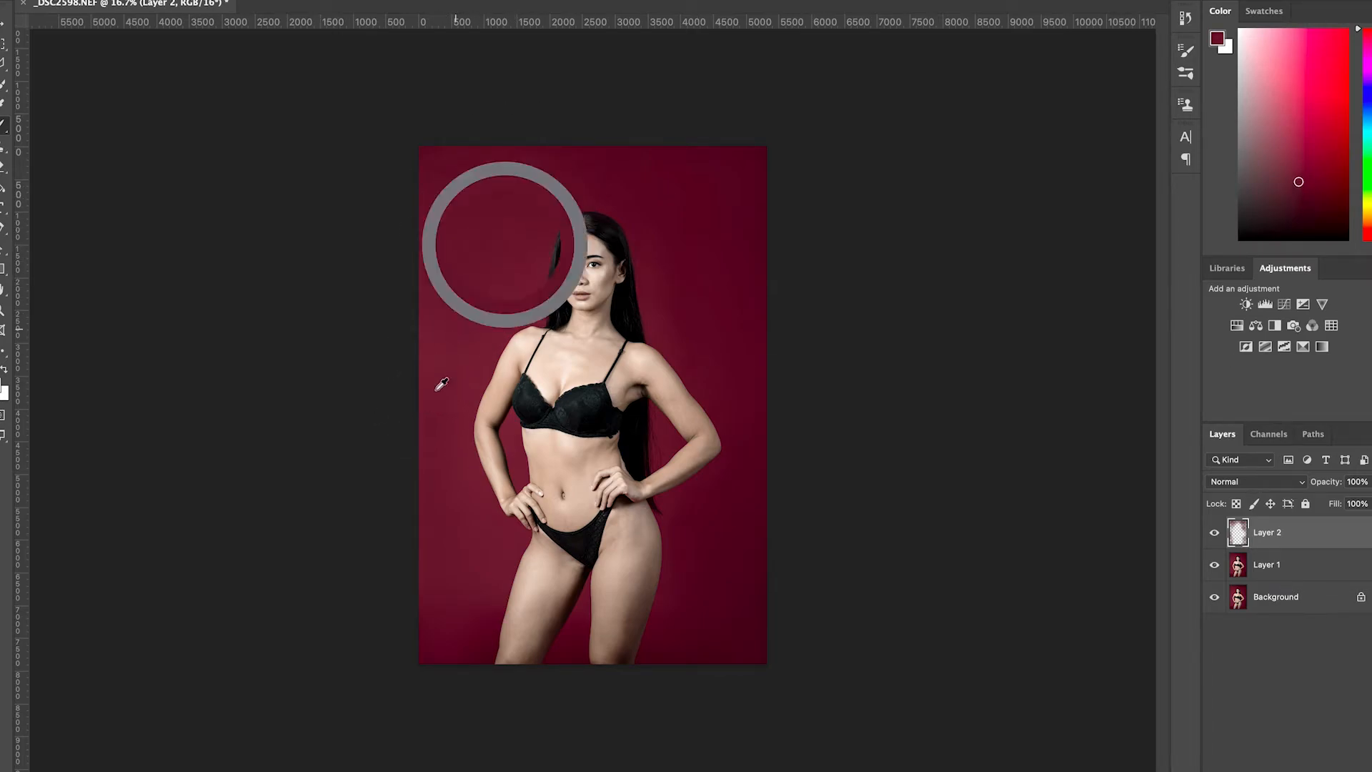
{"action": "left_click", "coordinate": [460, 298], "text": "alt"}
{"action": "left_click", "coordinate": [450, 263], "text": "alt"}
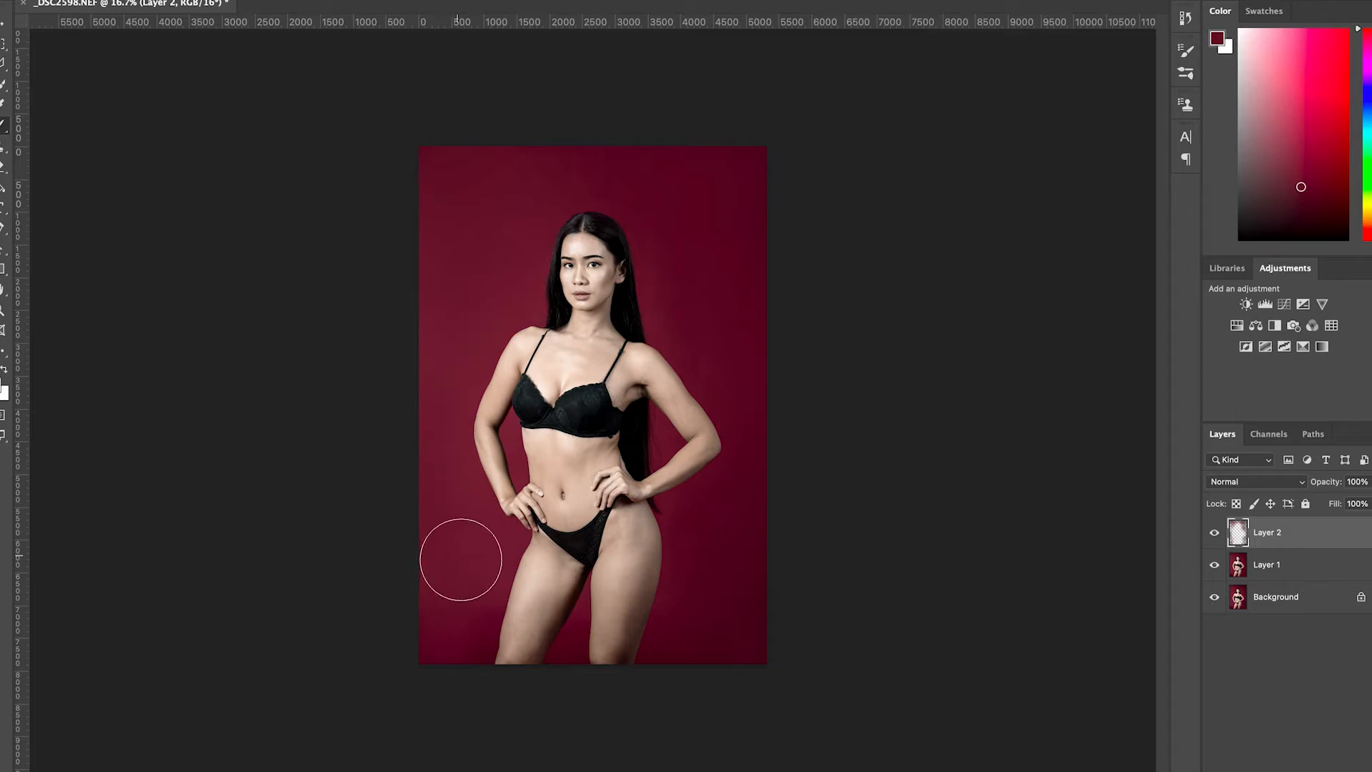
Blend the lower-left backdrop beside the thigh with sampled reds, using a smaller brush for the finer patches.
{"action": "left_click", "coordinate": [444, 613], "text": "alt"}
{"action": "mouse_move", "coordinate": [450, 626]}
{"action": "left_mouse_down"}
{"action": "mouse_move", "coordinate": [438, 530]}
{"action": "mouse_move", "coordinate": [445, 620]}
{"action": "left_mouse_up"}
{"action": "left_click", "coordinate": [448, 613], "text": "alt"}
{"action": "left_click", "coordinate": [447, 602], "text": "alt"}
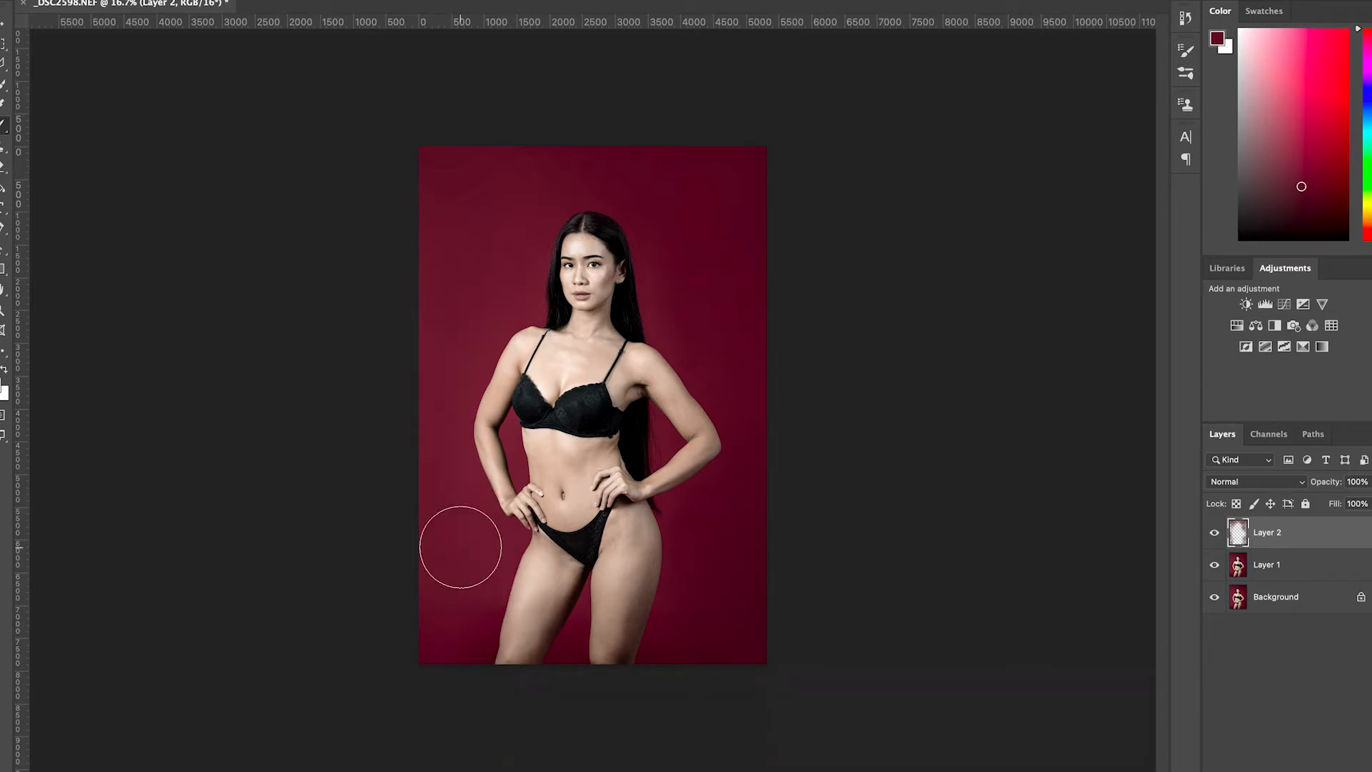
{"action": "key", "text": "bracketleft"}
{"action": "key", "text": "bracketleft"}
{"action": "key", "text": "bracketleft"}
{"action": "key", "text": "bracketright"}
{"action": "left_click", "coordinate": [451, 608], "text": "alt"}
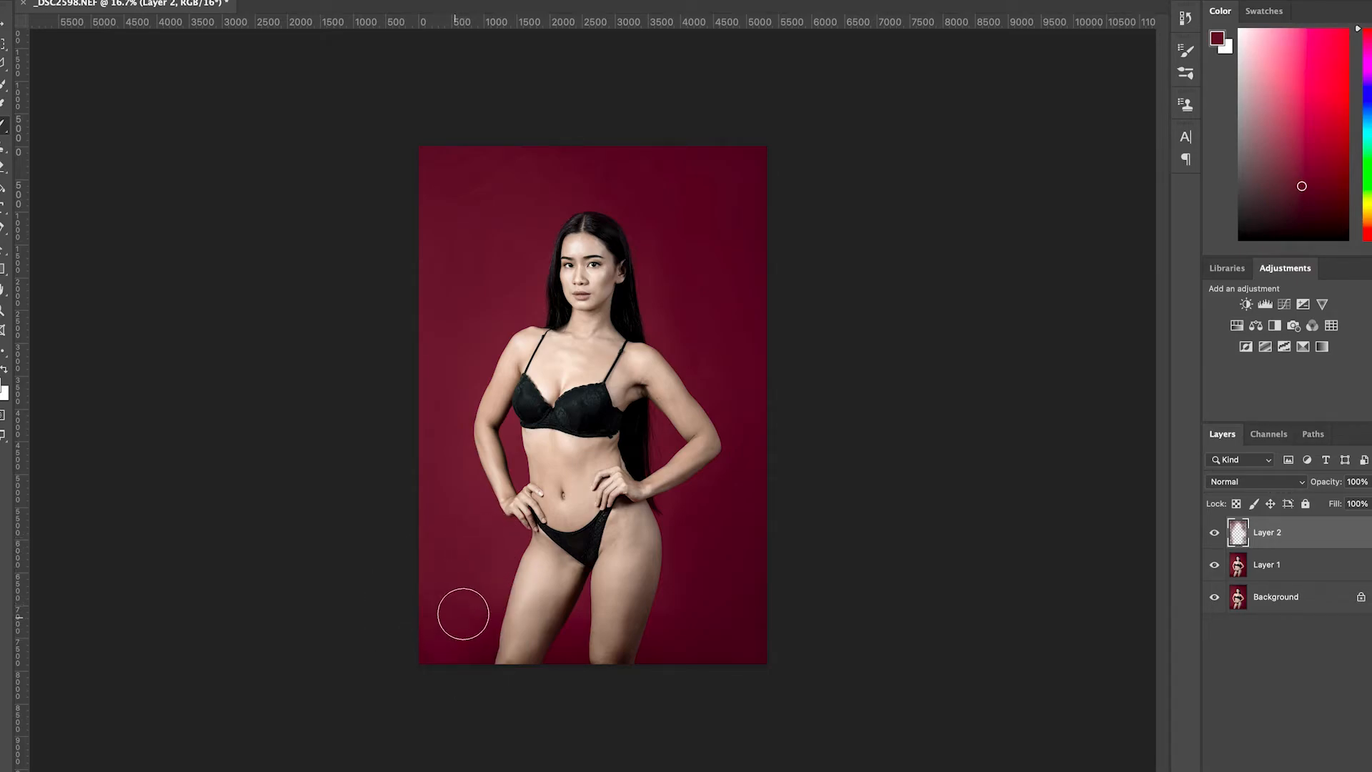
{"action": "left_click", "coordinate": [442, 624], "text": "alt"}
Smooth the lower-right backdrop beside the leg with a slightly larger brush and freshly sampled reds.
{"action": "left_click", "coordinate": [697, 602], "text": "alt"}
{"action": "key", "text": "bracketright"}
{"action": "key", "text": "bracketright"}
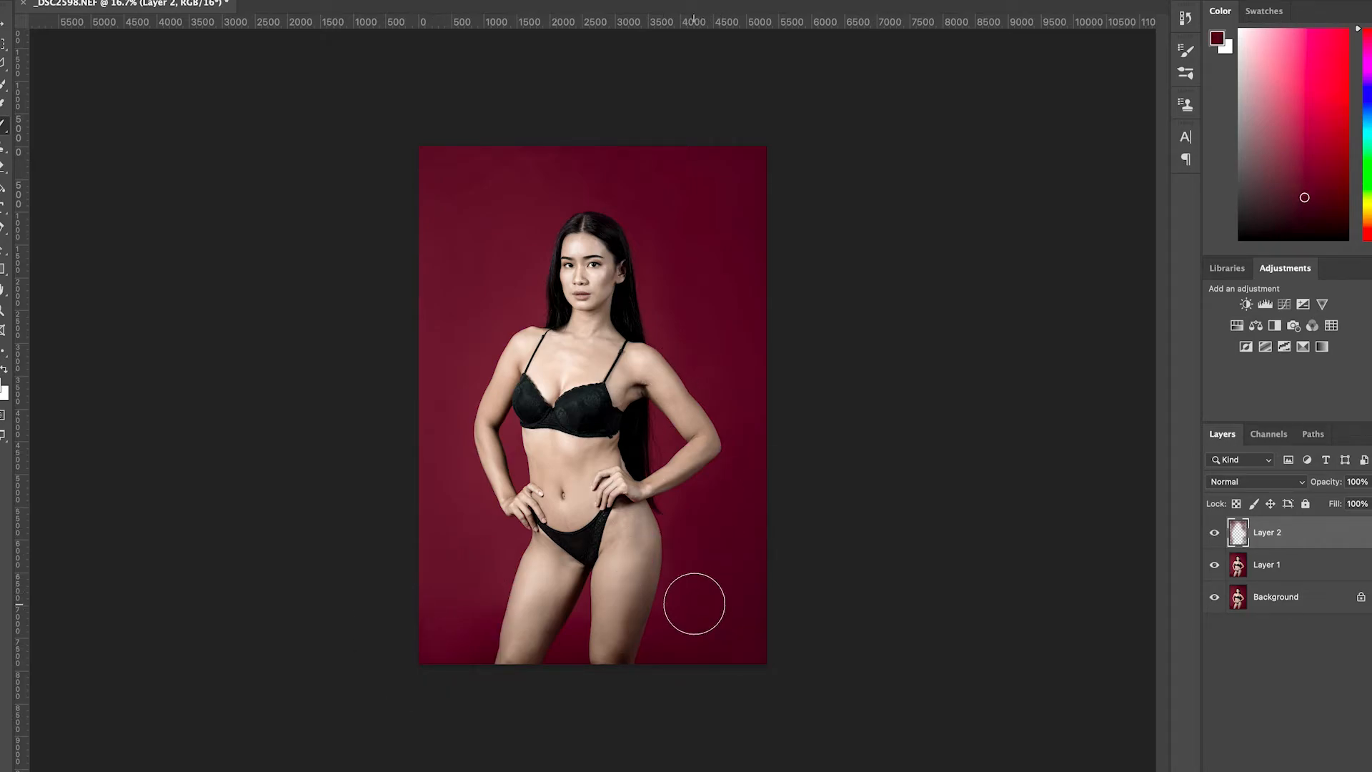
{"action": "left_click", "coordinate": [696, 546], "text": "alt"}
{"action": "left_click_drag", "start_coordinate": [720, 583], "coordinate": [739, 590]}
{"action": "left_click", "coordinate": [738, 589], "text": "alt"}
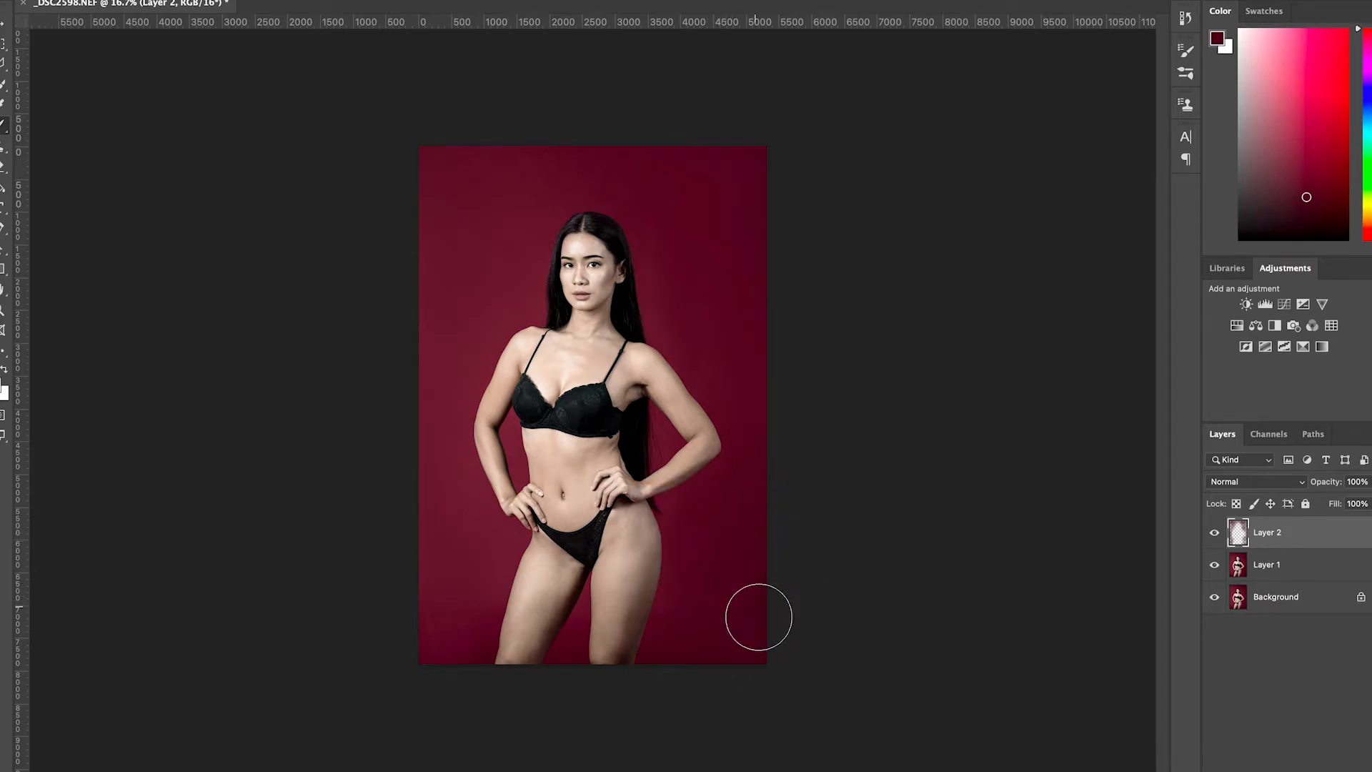
{"action": "left_click", "coordinate": [671, 657], "text": "alt"}
{"action": "mouse_move", "coordinate": [684, 631]}
{"action": "left_mouse_down"}
{"action": "mouse_move", "coordinate": [770, 655]}
{"action": "mouse_move", "coordinate": [753, 614]}
{"action": "left_mouse_up"}
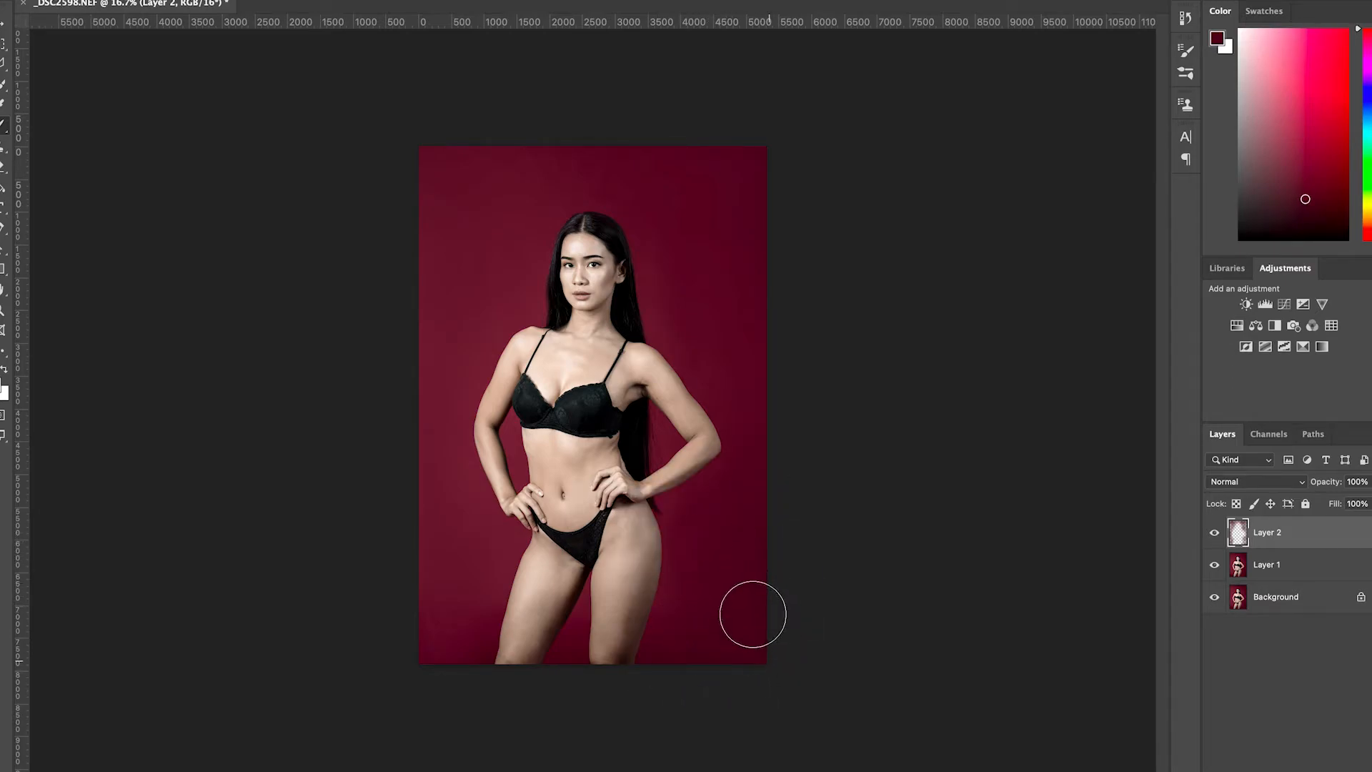
Touch up the backdrop's right edge and upper area with sampled reds, and compare the result by toggling Layer 2's visibility.
{"action": "left_click", "coordinate": [766, 372], "text": "alt"}
{"action": "left_click", "coordinate": [736, 236], "text": "alt"}
{"action": "left_click", "coordinate": [522, 174], "text": "alt"}
{"action": "left_click", "coordinate": [450, 180], "text": "alt"}
{"action": "left_click", "coordinate": [1213, 535]}
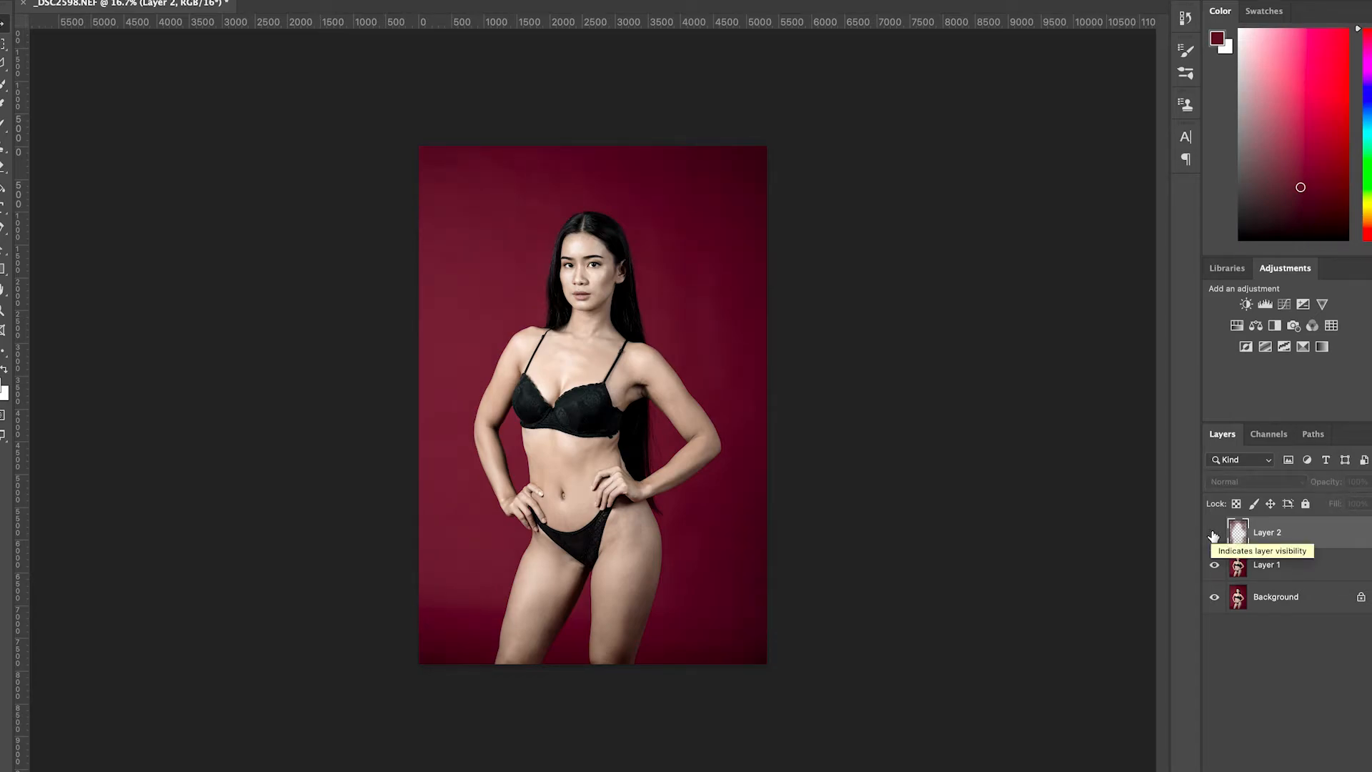
{"action": "left_click", "coordinate": [1213, 536]}
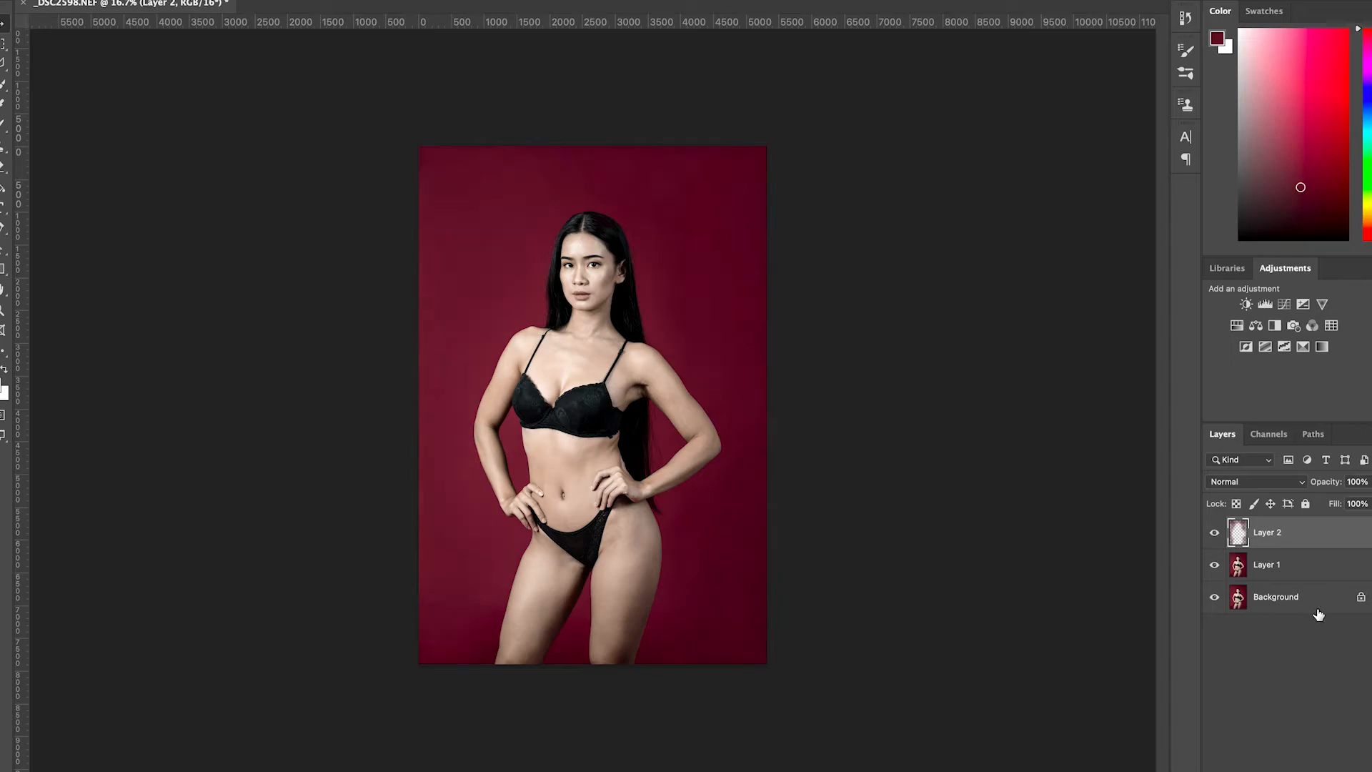
Flatten all the layers into a single background and save the image.
{"action": "left_click", "coordinate": [1276, 596], "text": "shift"}
{"action": "right_click", "coordinate": [1276, 597]}
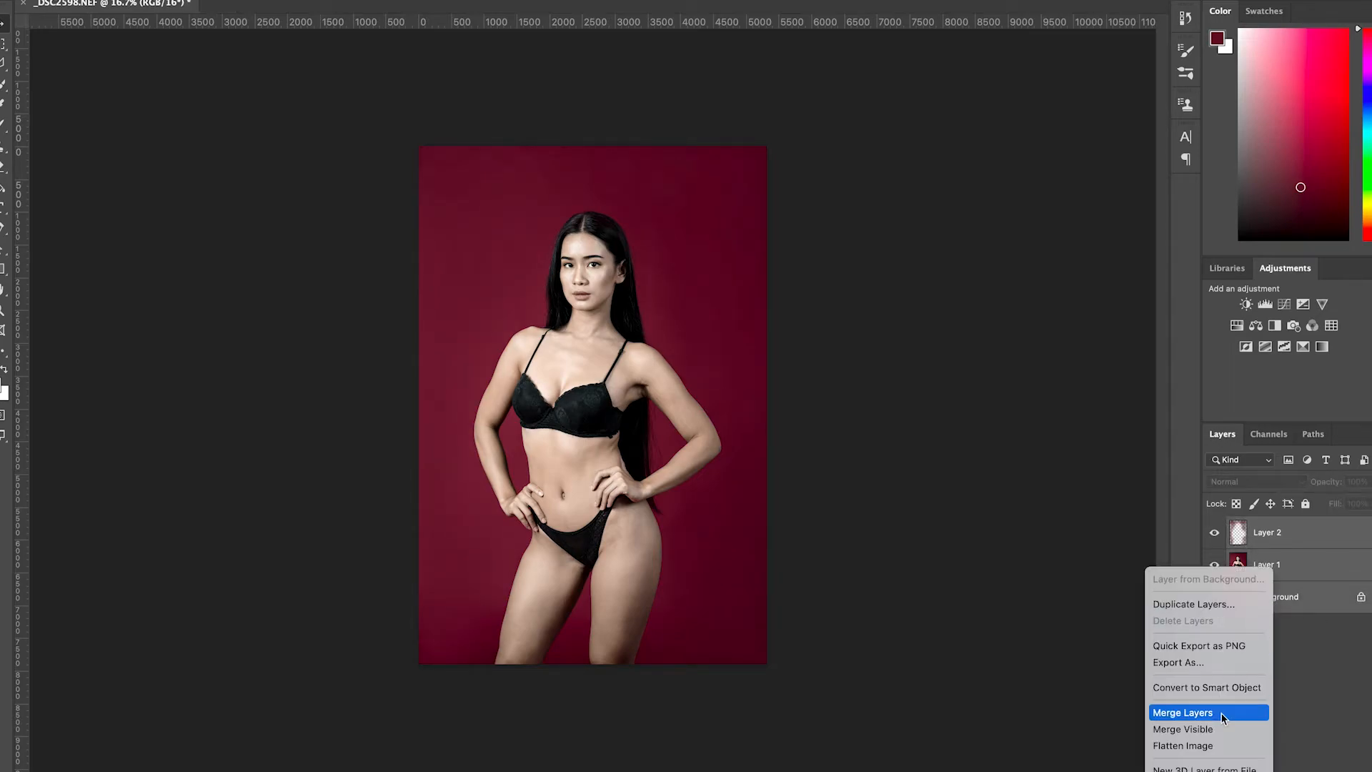
{"action": "left_click", "coordinate": [1200, 745]}
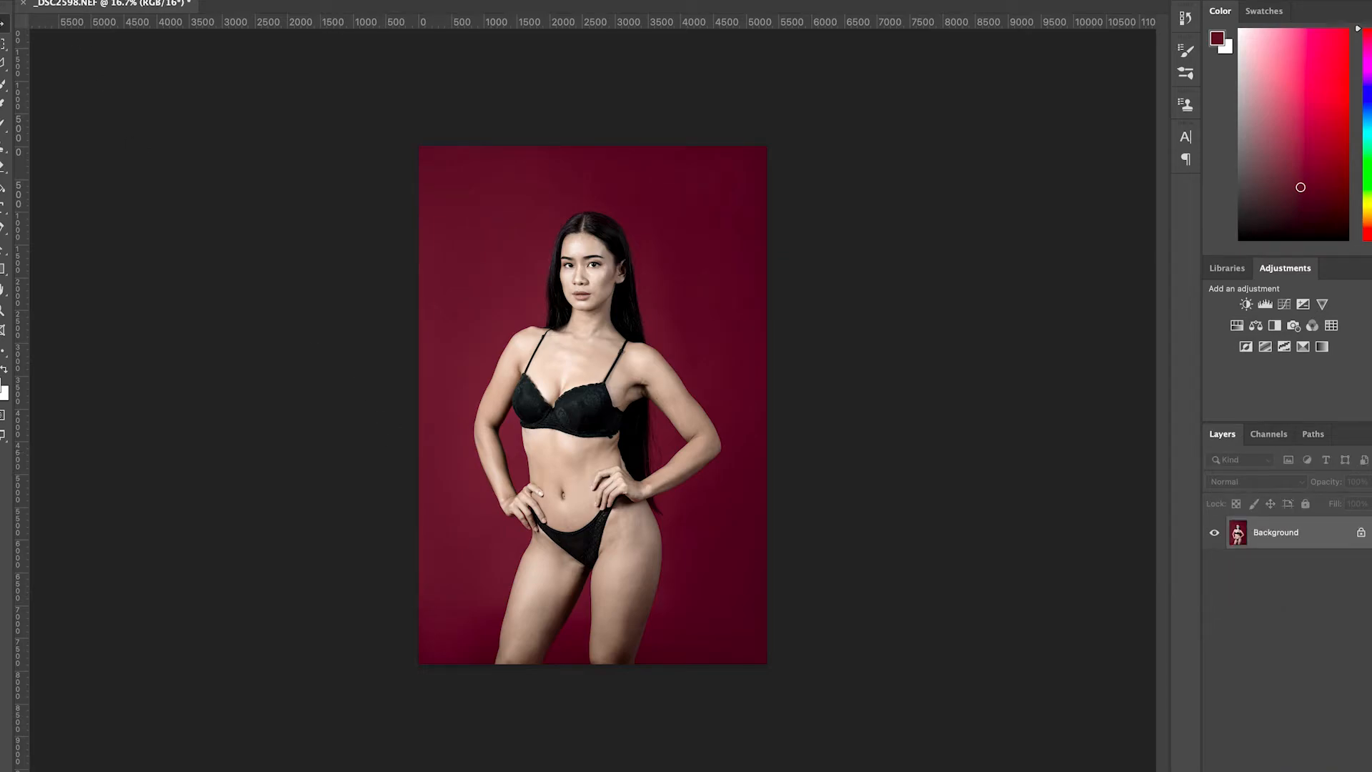
{"action": "left_click", "coordinate": [102, 0]}
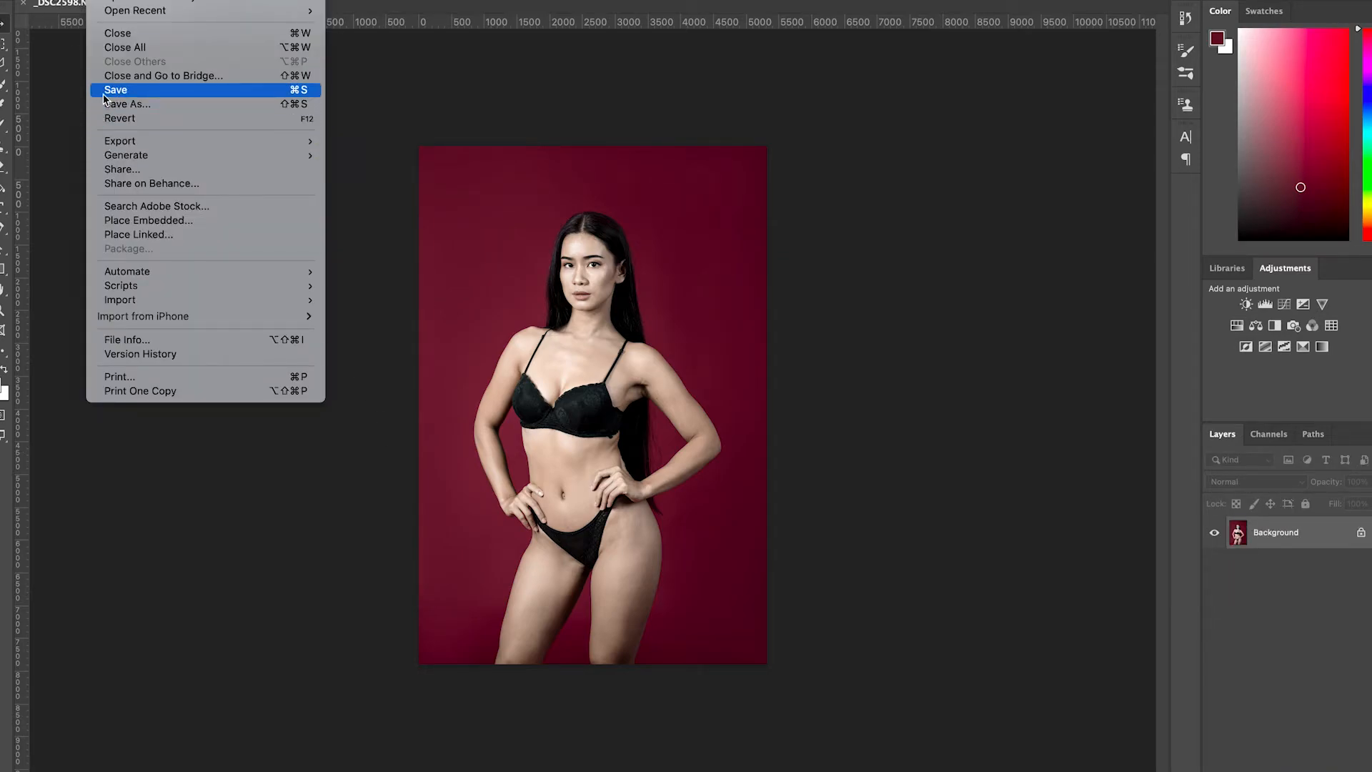
{"action": "left_click", "coordinate": [607, 175]}
{"action": "key", "text": "ctrl+s"}
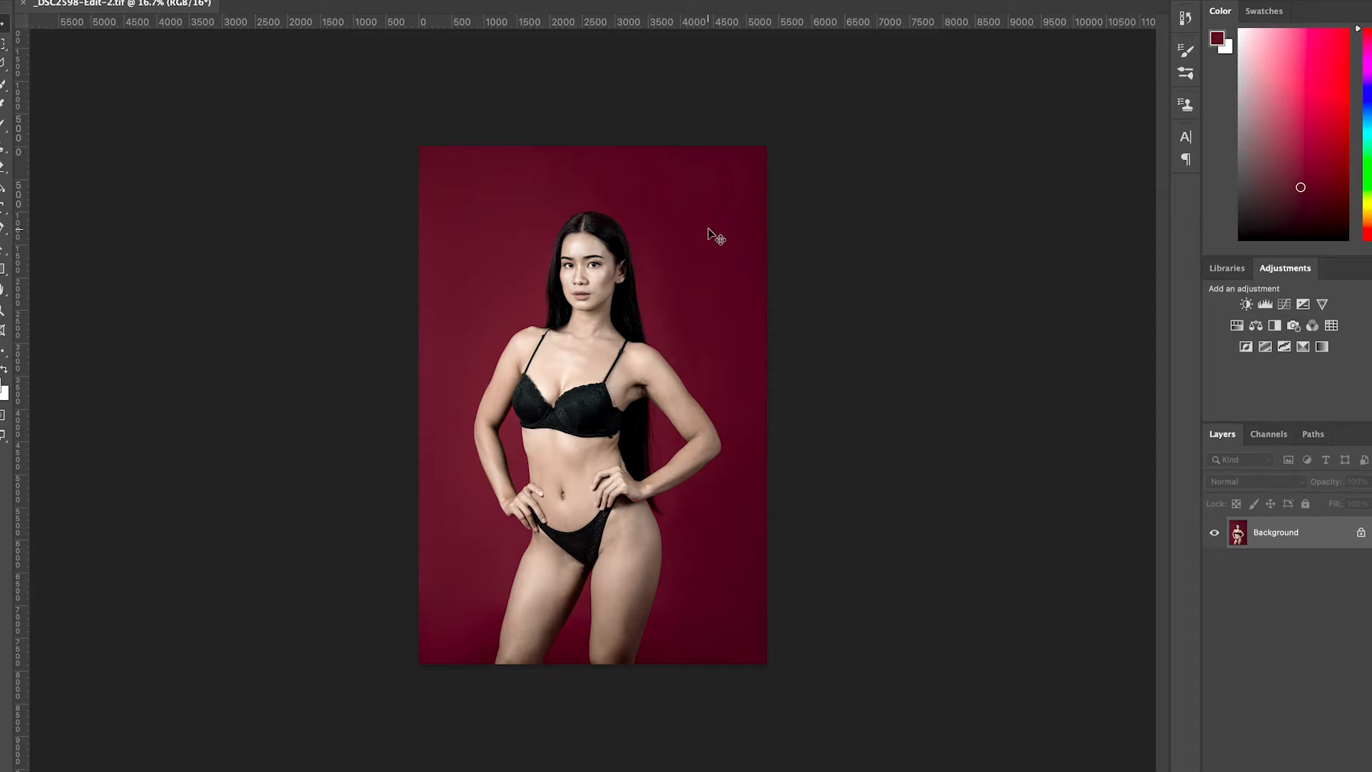
Duplicate the Background layer and convert the copy to a smart object.
{"action": "key", "text": "super+j"}
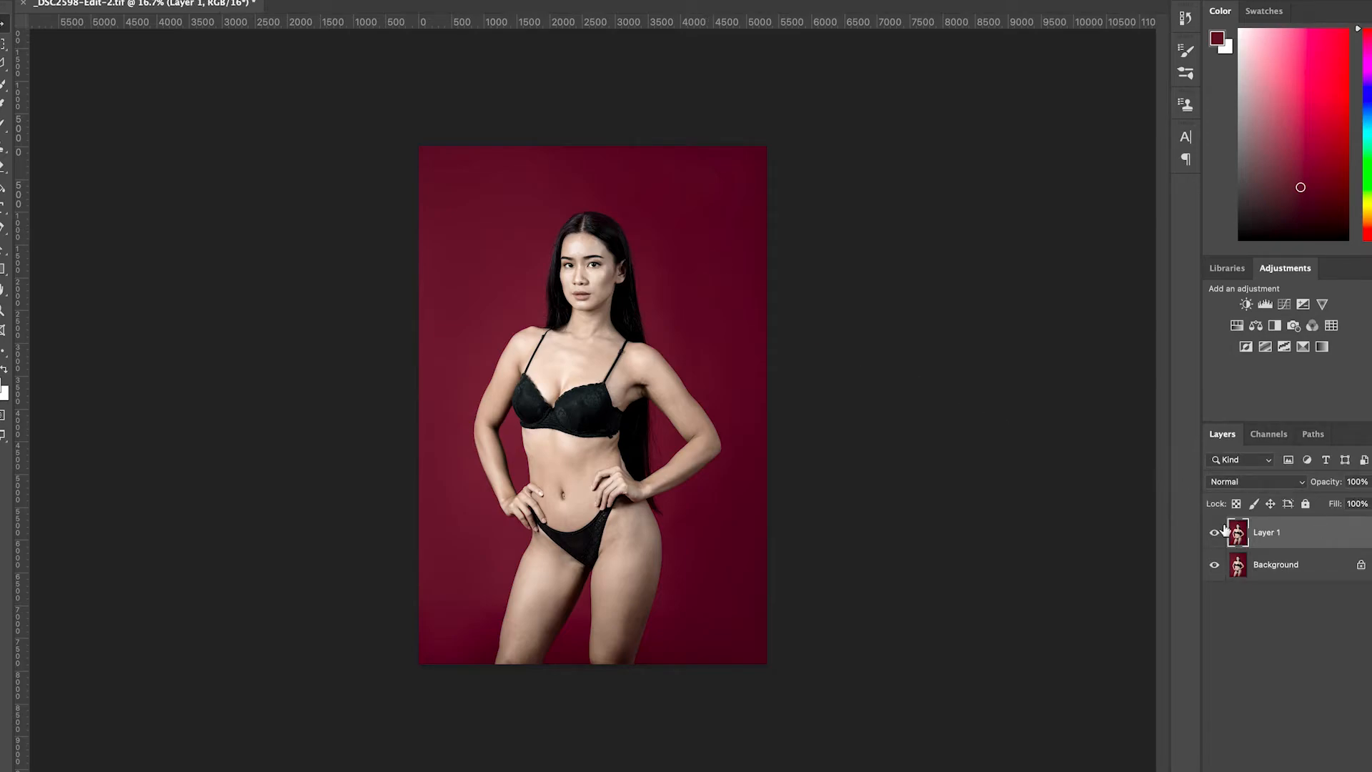
{"action": "left_click", "coordinate": [3, 309]}
{"action": "left_click", "coordinate": [602, 275]}
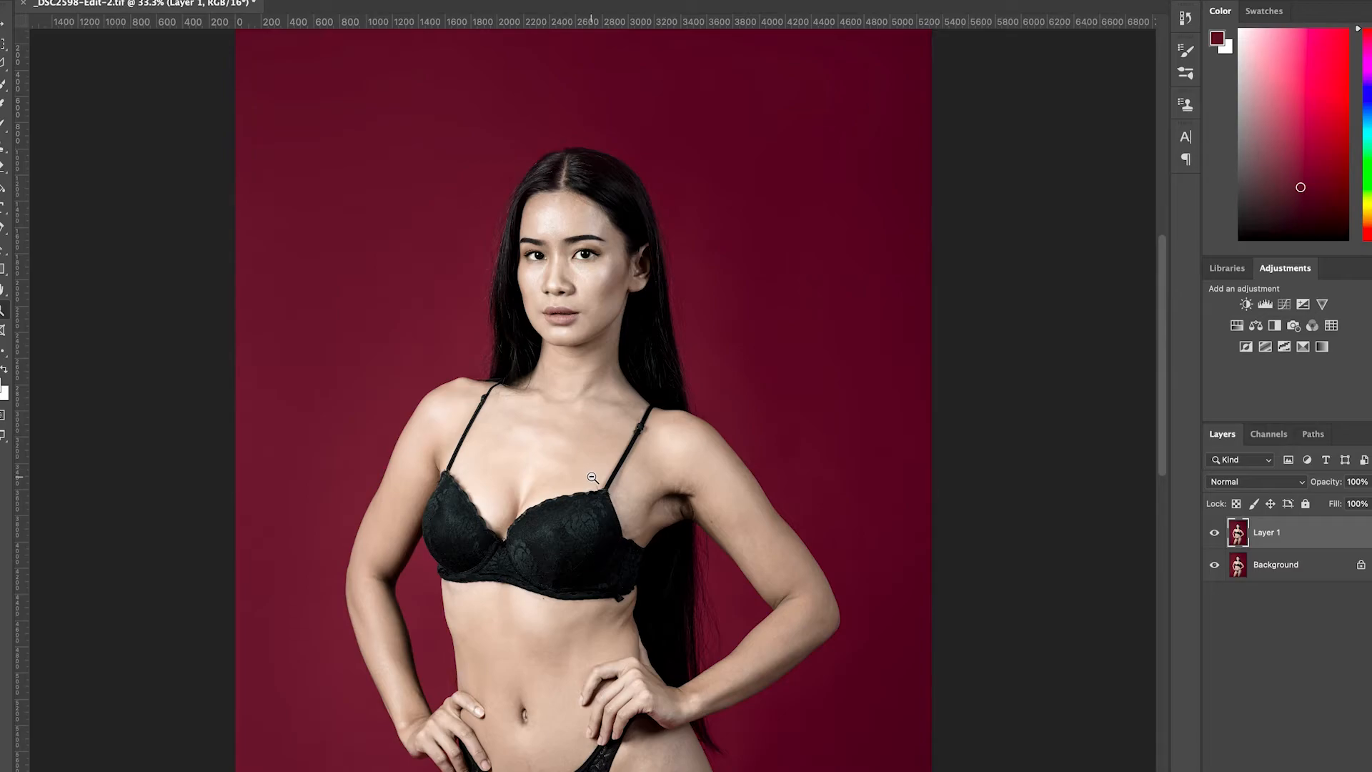
{"action": "left_click", "coordinate": [593, 475], "text": "alt"}
{"action": "left_click", "coordinate": [4, 25]}
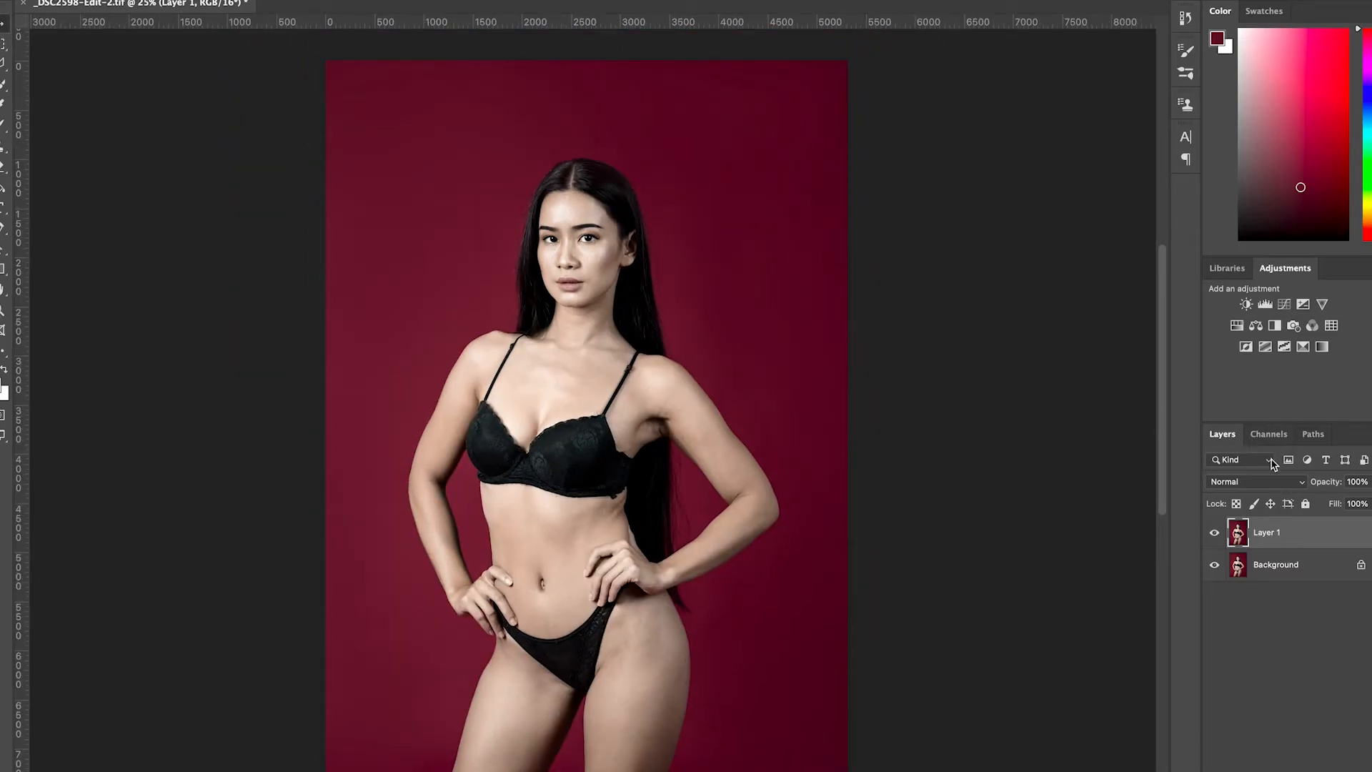
{"action": "right_click", "coordinate": [1267, 538]}
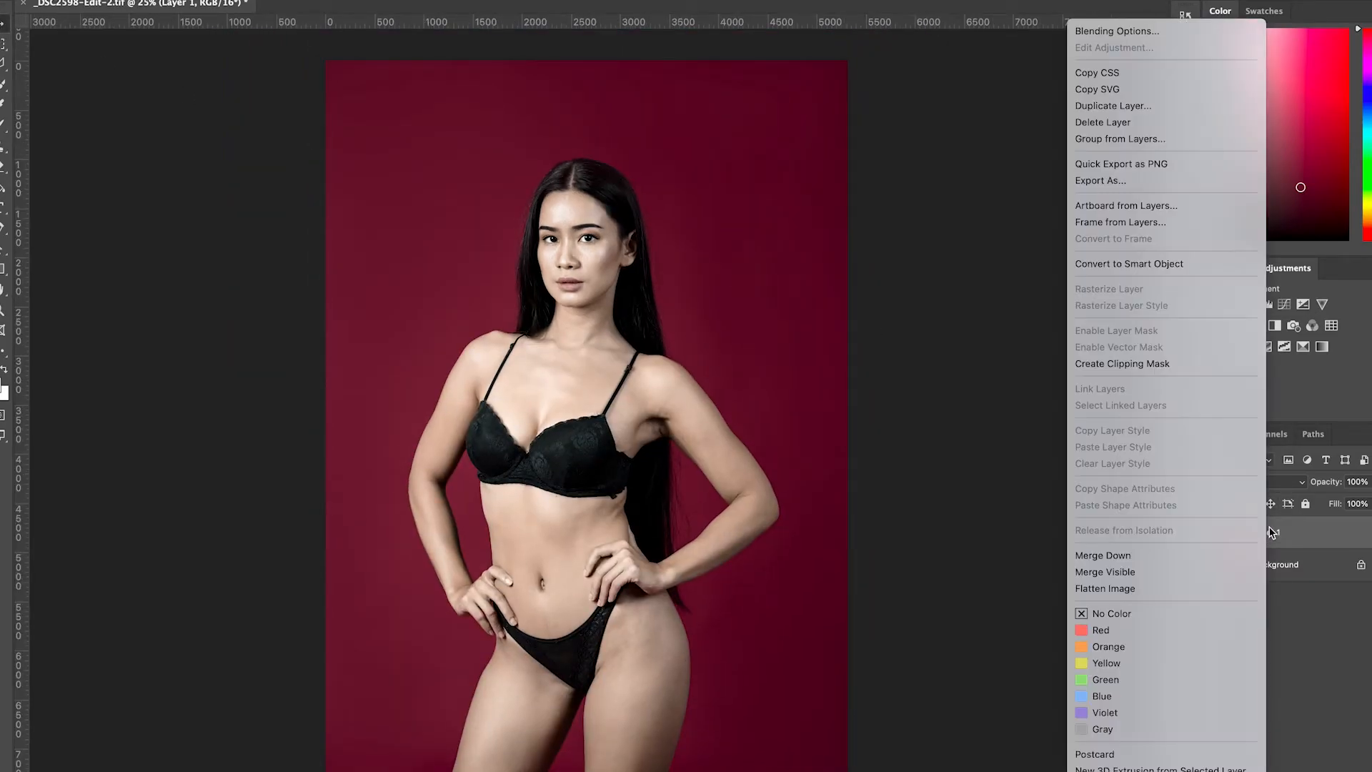
{"action": "left_click", "coordinate": [1171, 264]}
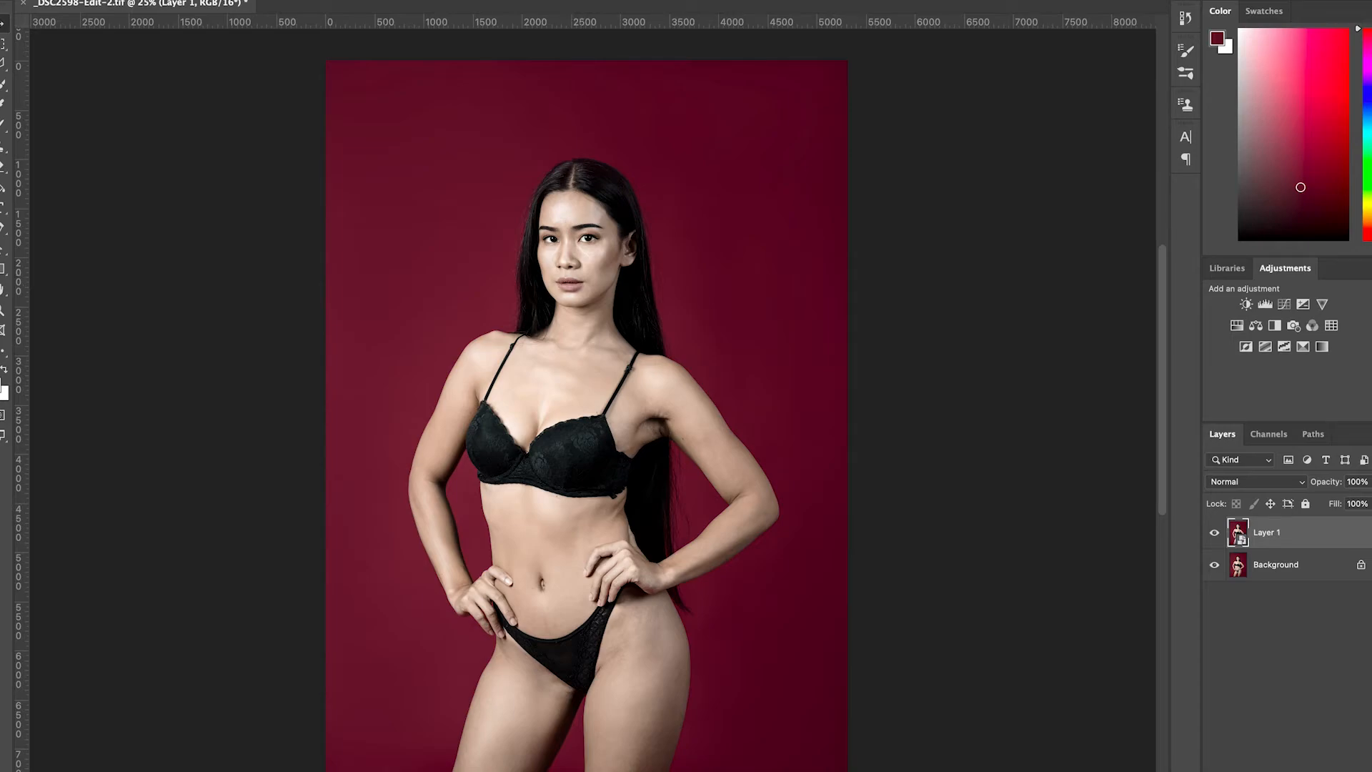
Apply the Imagenomic Portraiture 3 filter to the smart object with the Default preset.
{"action": "left_click", "coordinate": [344, 0]}
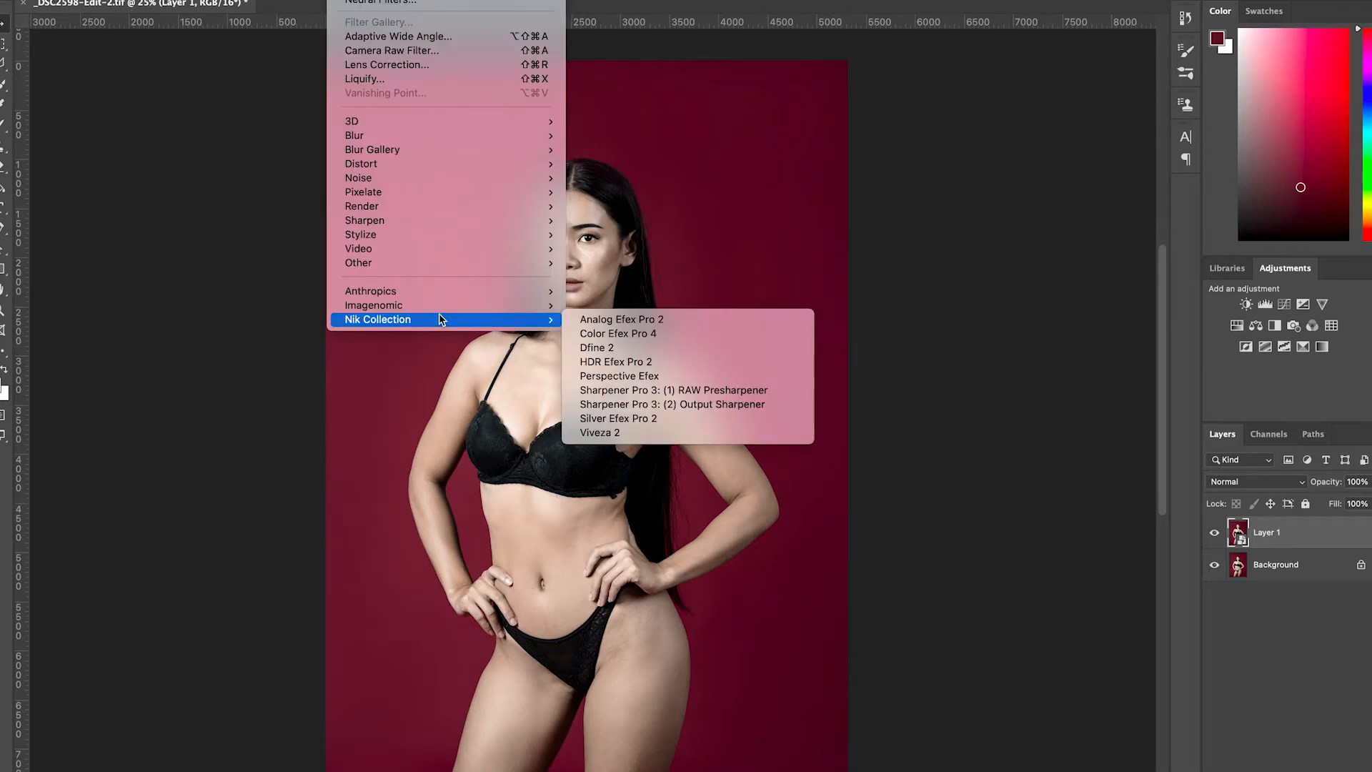
{"action": "mouse_move", "coordinate": [449, 306]}
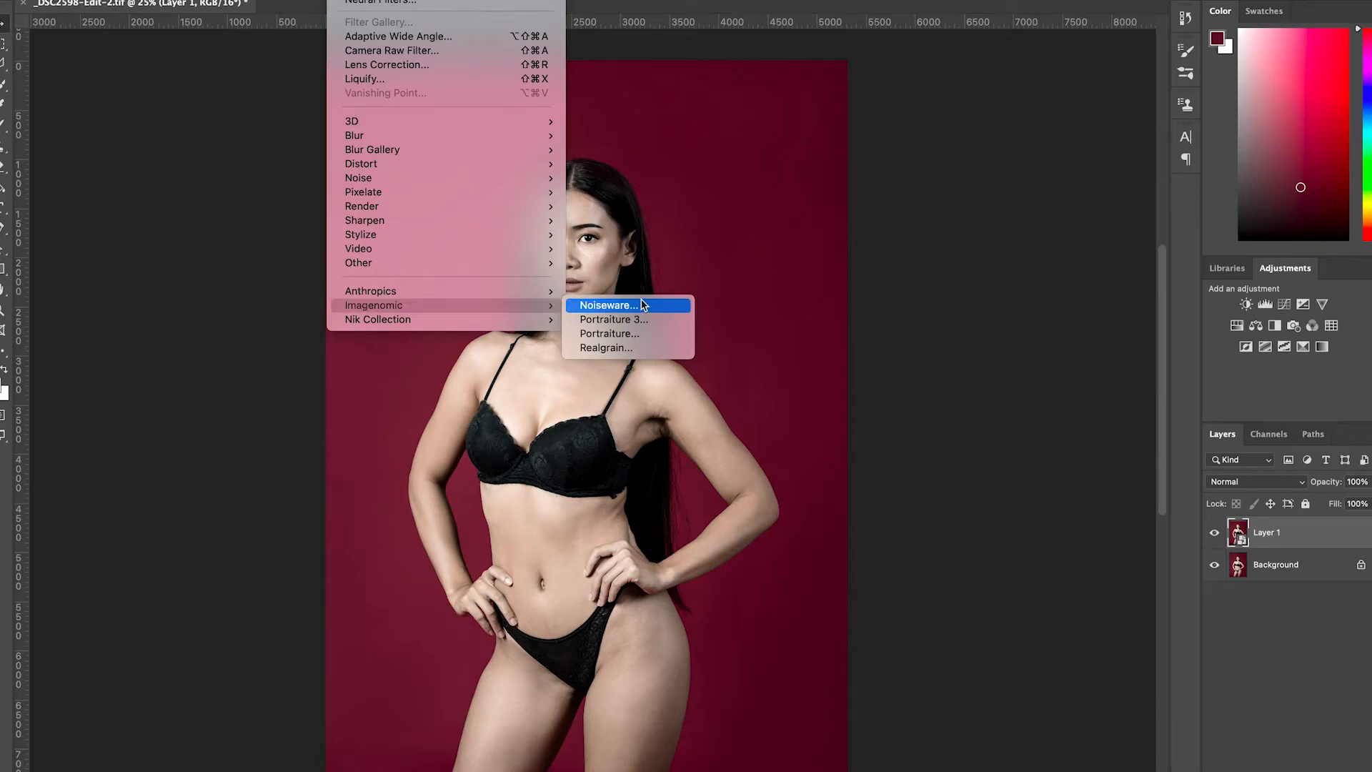
{"action": "left_click", "coordinate": [637, 319]}
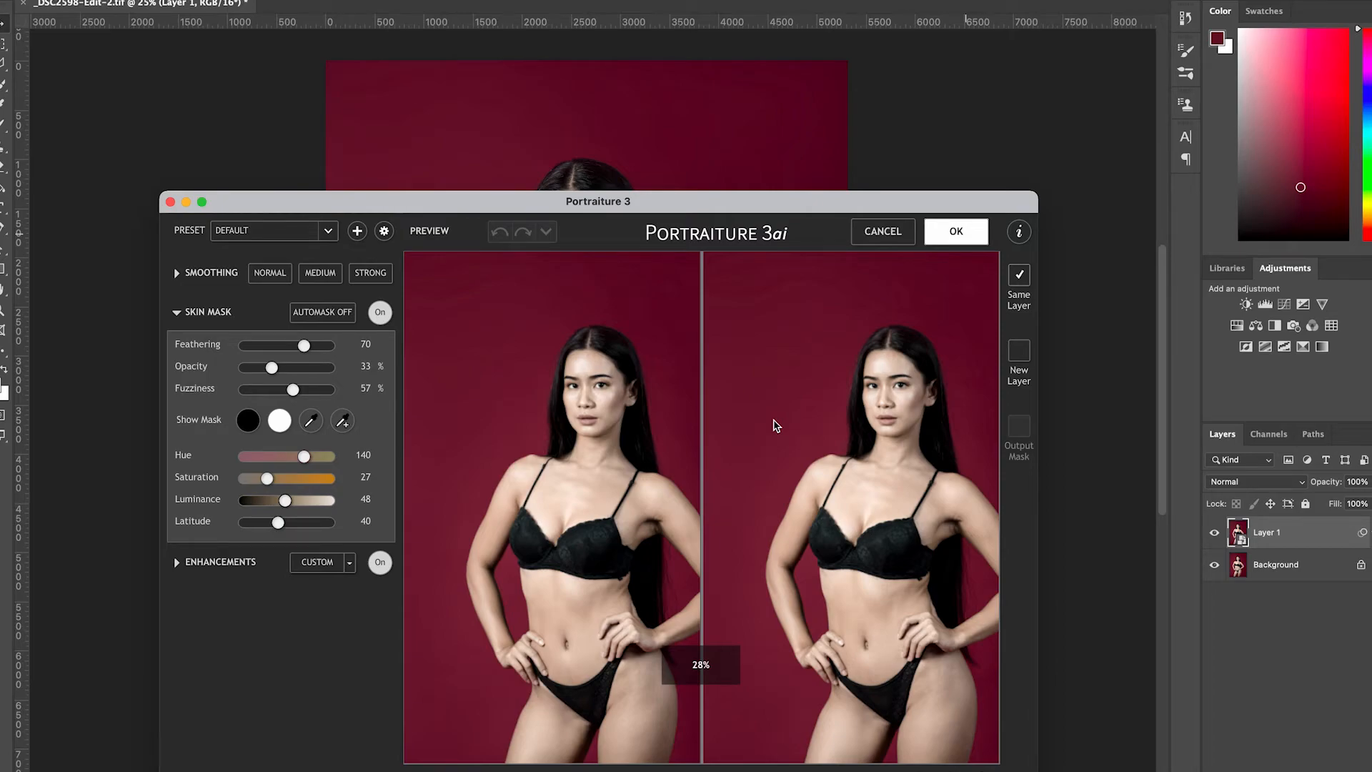
{"action": "key", "text": "Return"}
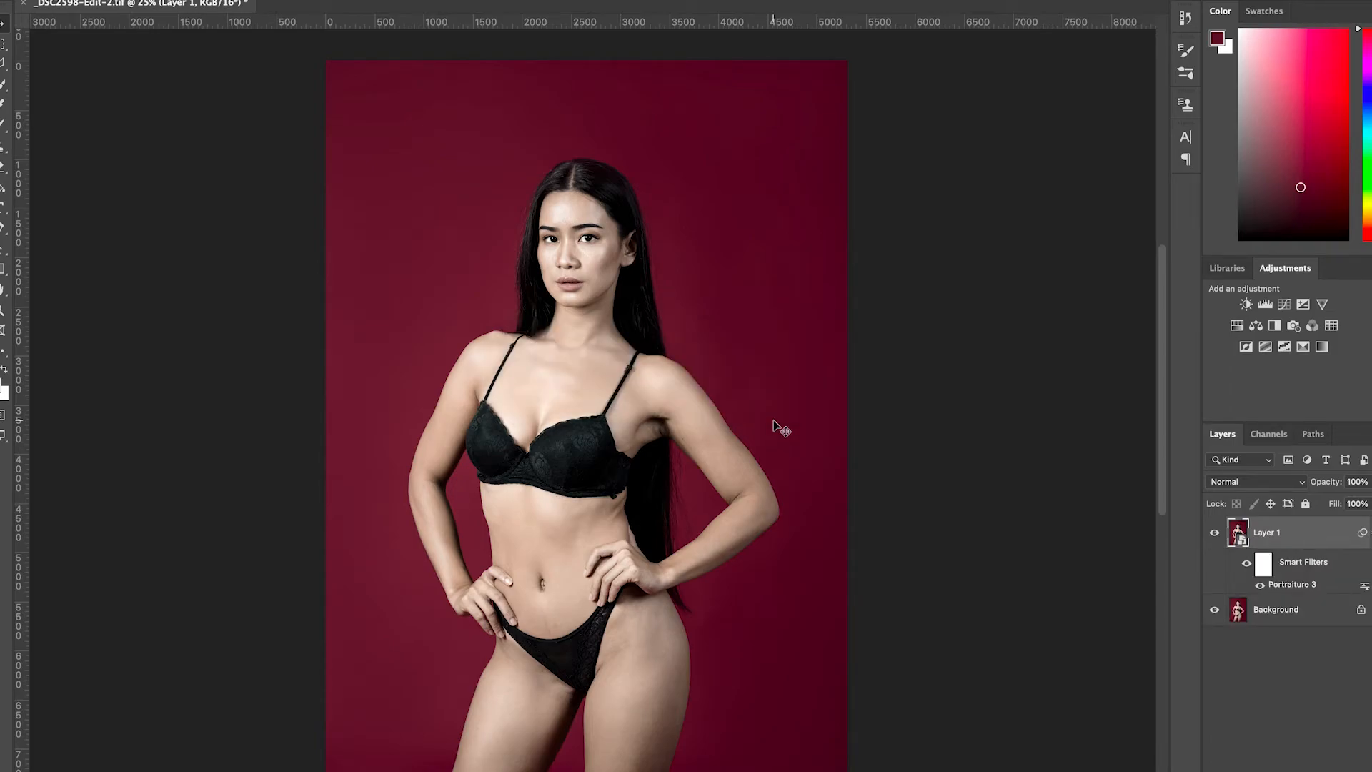
Examine the smoothed skin texture on the face at 100% and 200% magnification.
{"action": "key", "text": "z"}
{"action": "left_click", "coordinate": [600, 279]}
{"action": "left_click", "coordinate": [600, 278]}
{"action": "left_click", "coordinate": [552, 273]}
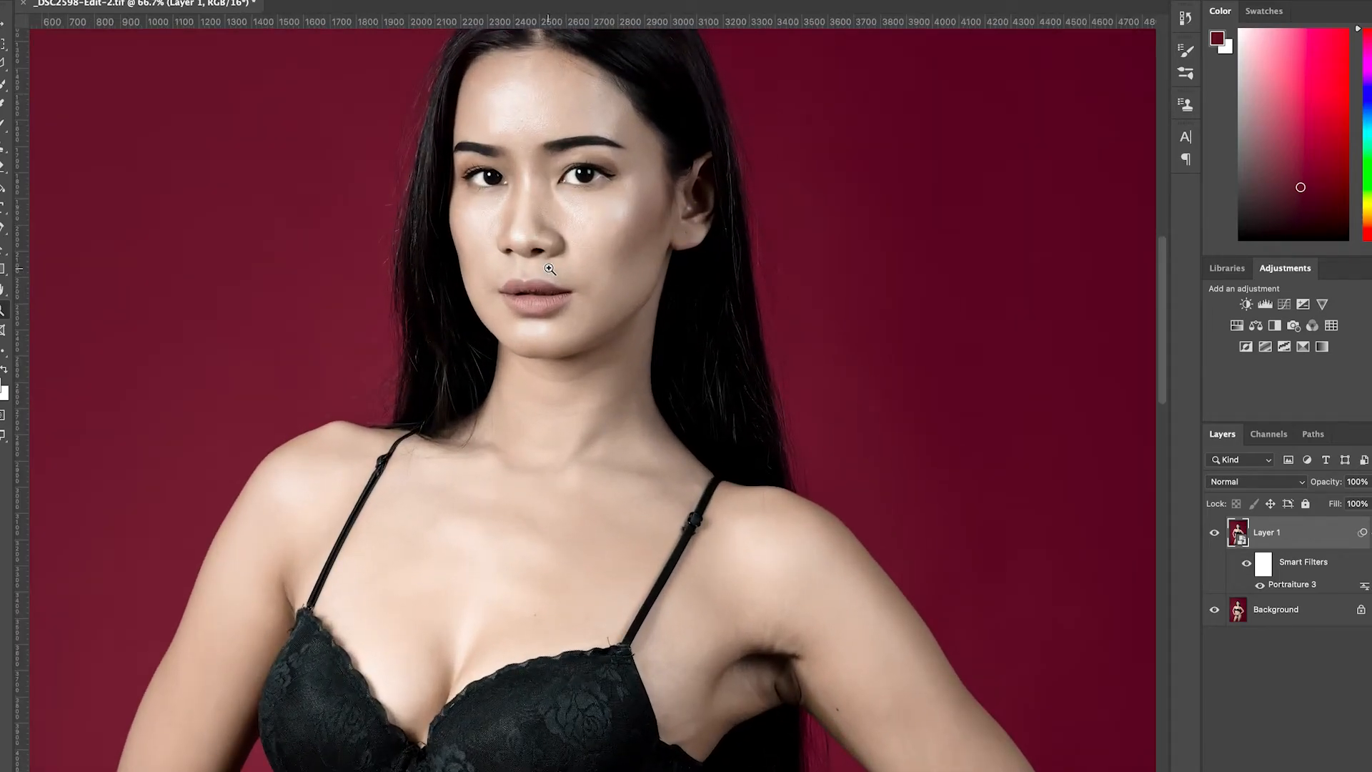
{"action": "left_click", "coordinate": [549, 237]}
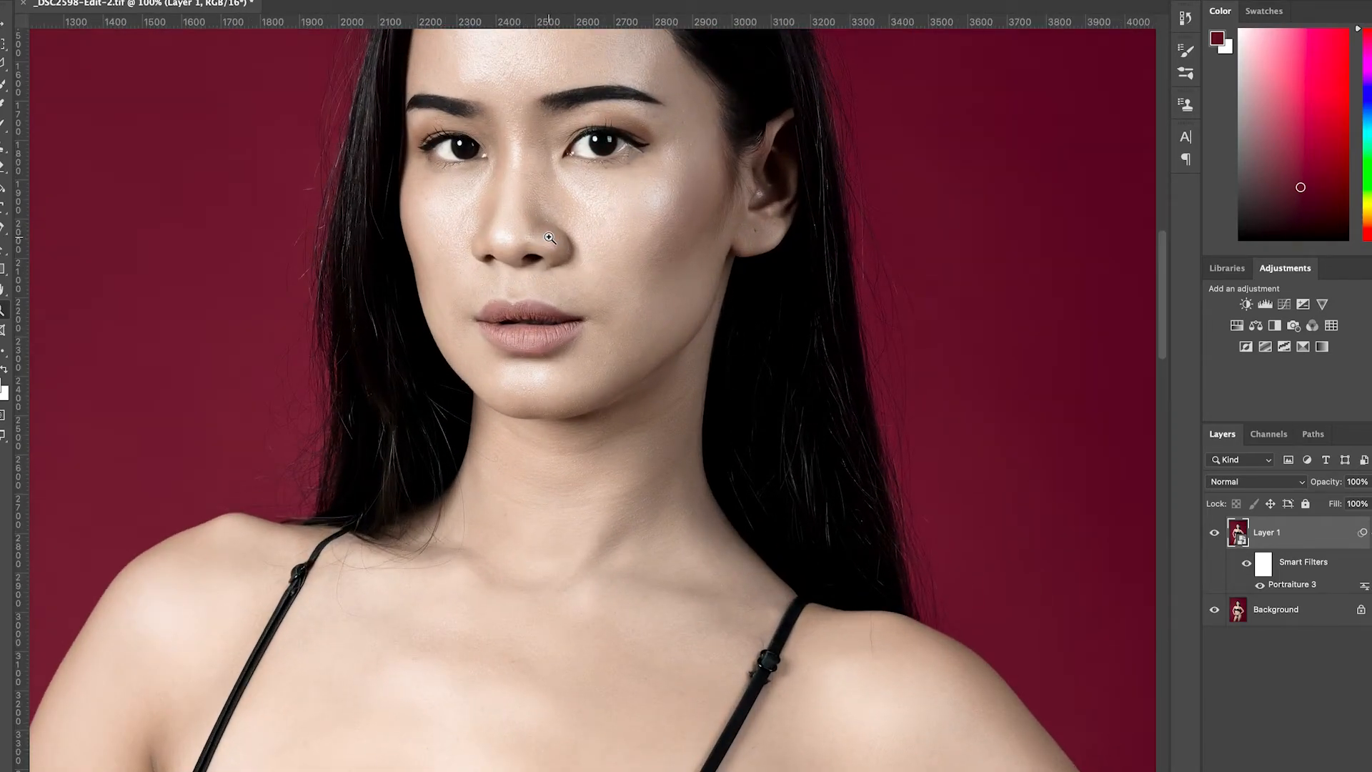
{"action": "left_click", "coordinate": [550, 237]}
{"action": "left_click_drag", "start_coordinate": [669, 254], "coordinate": [753, 429]}
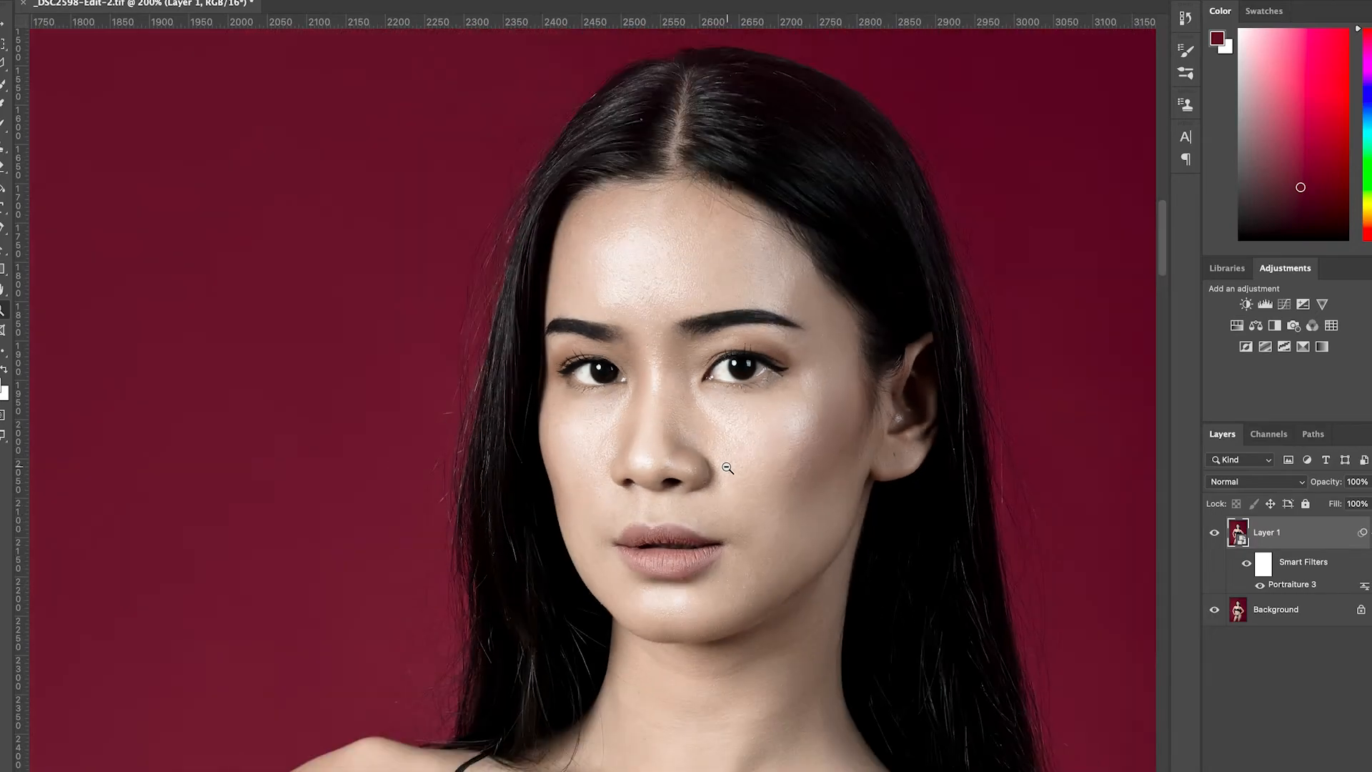
{"action": "left_click", "coordinate": [728, 466], "text": "alt"}
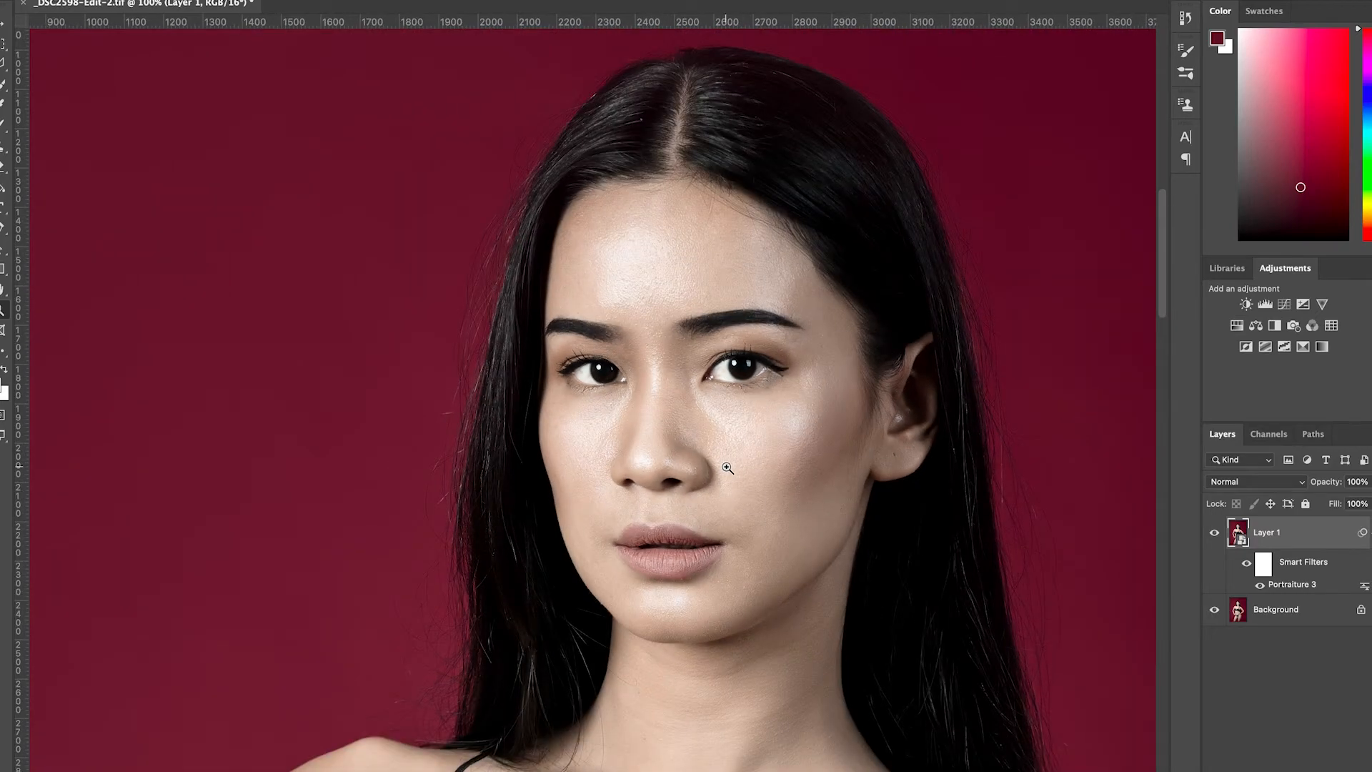
{"action": "left_click_drag", "start_coordinate": [755, 468], "coordinate": [647, 435]}
{"action": "left_click_drag", "start_coordinate": [628, 504], "coordinate": [662, 459]}
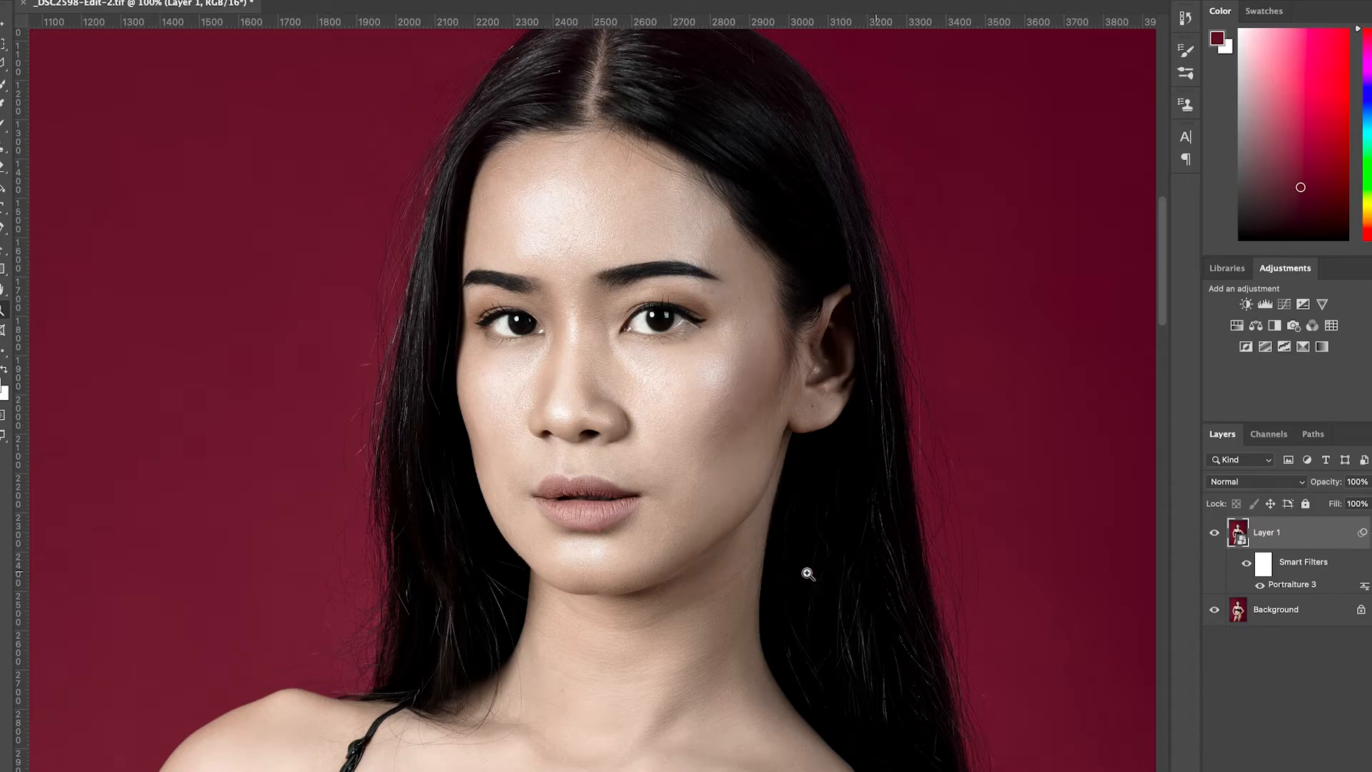
{"action": "left_click", "coordinate": [638, 422]}
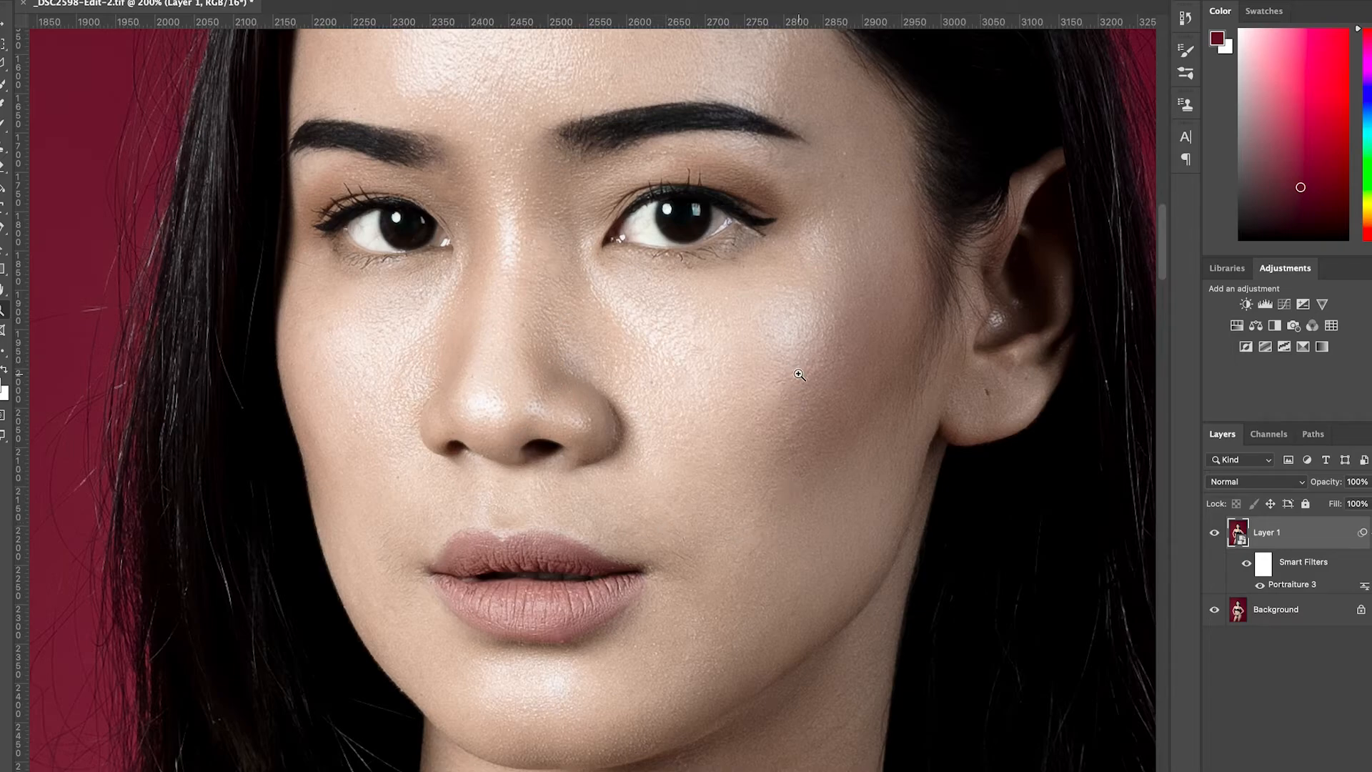
{"action": "left_click", "coordinate": [640, 384], "text": "alt"}
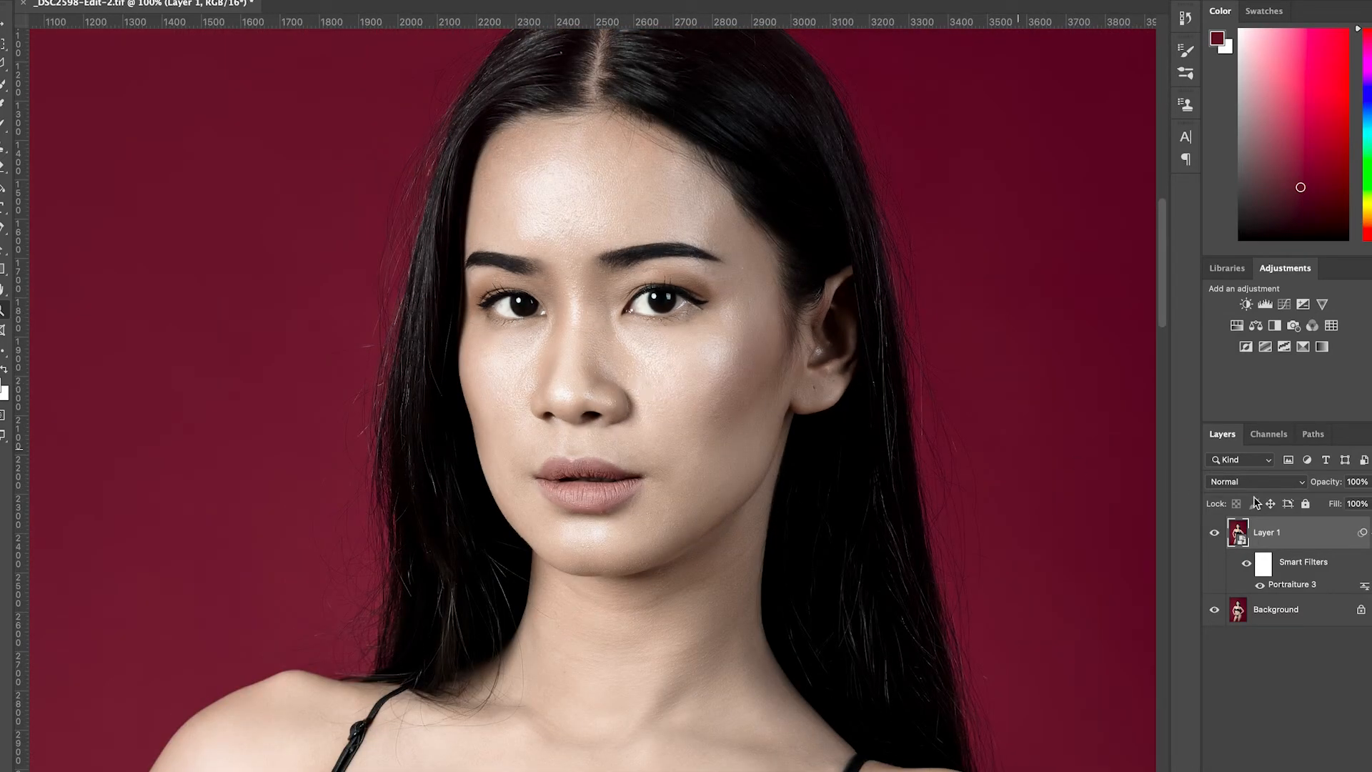
Lower the opacity of the Portraiture-smoothed Layer 1 to 88%.
{"action": "left_click", "coordinate": [1371, 482]}
{"action": "left_click_drag", "start_coordinate": [1371, 501], "coordinate": [1367, 503]}
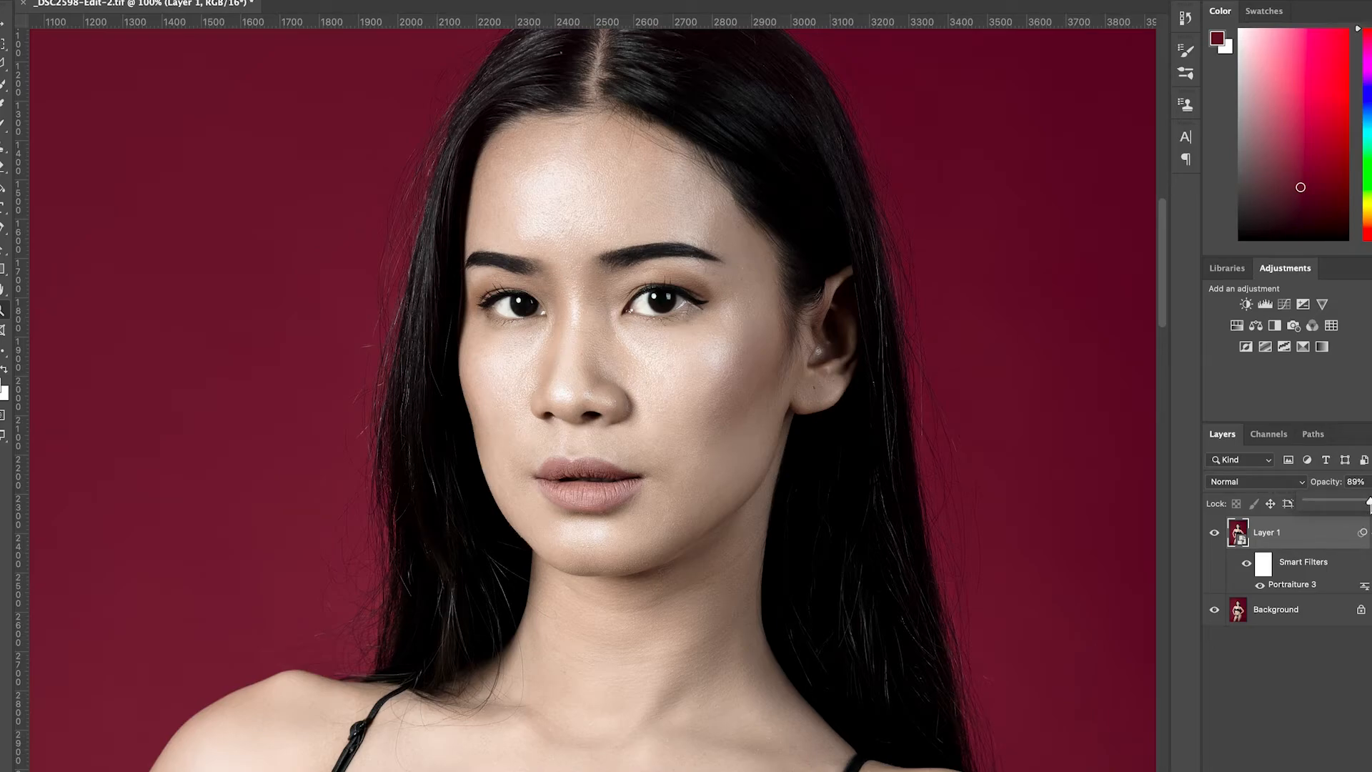
{"action": "left_click_drag", "start_coordinate": [1368, 503], "coordinate": [1368, 504]}
{"action": "left_click", "coordinate": [615, 428], "text": "alt"}
{"action": "left_click", "coordinate": [614, 428], "text": "alt"}
{"action": "left_click", "coordinate": [615, 428], "text": "alt"}
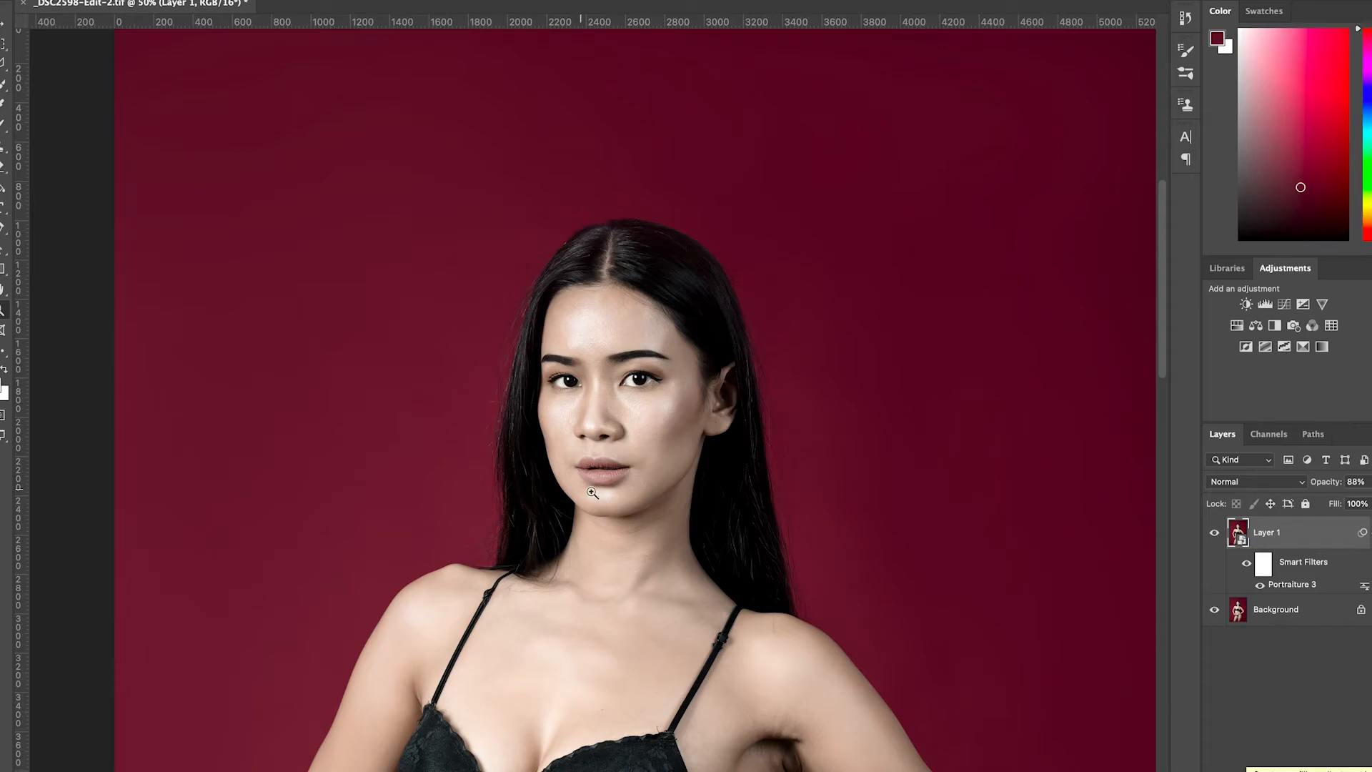
{"action": "left_click", "coordinate": [659, 421]}
{"action": "left_click", "coordinate": [628, 443]}
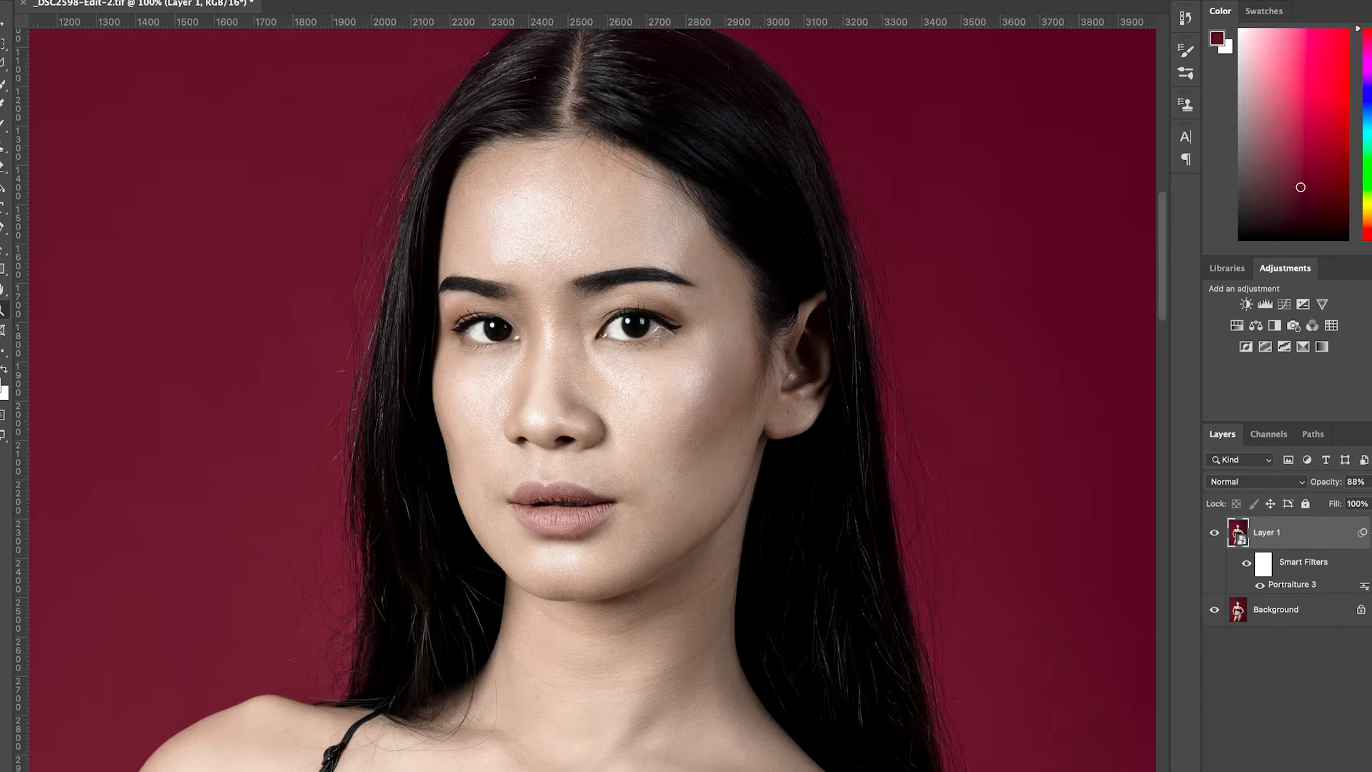
Add a Curves adjustment layer above Layer 1 and raise the RGB curve's midpoint slightly to brighten the image.
{"action": "left_click", "coordinate": [1279, 769]}
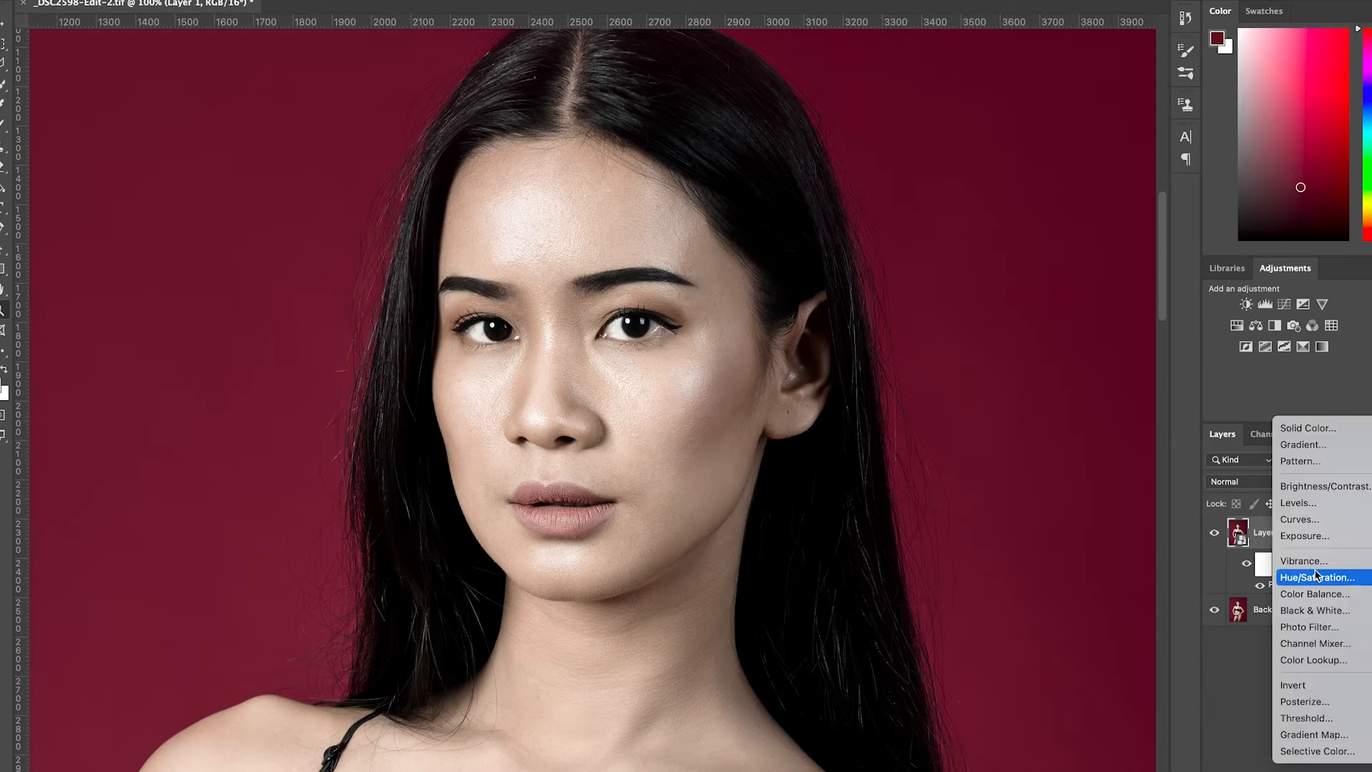
{"action": "left_click", "coordinate": [1310, 520]}
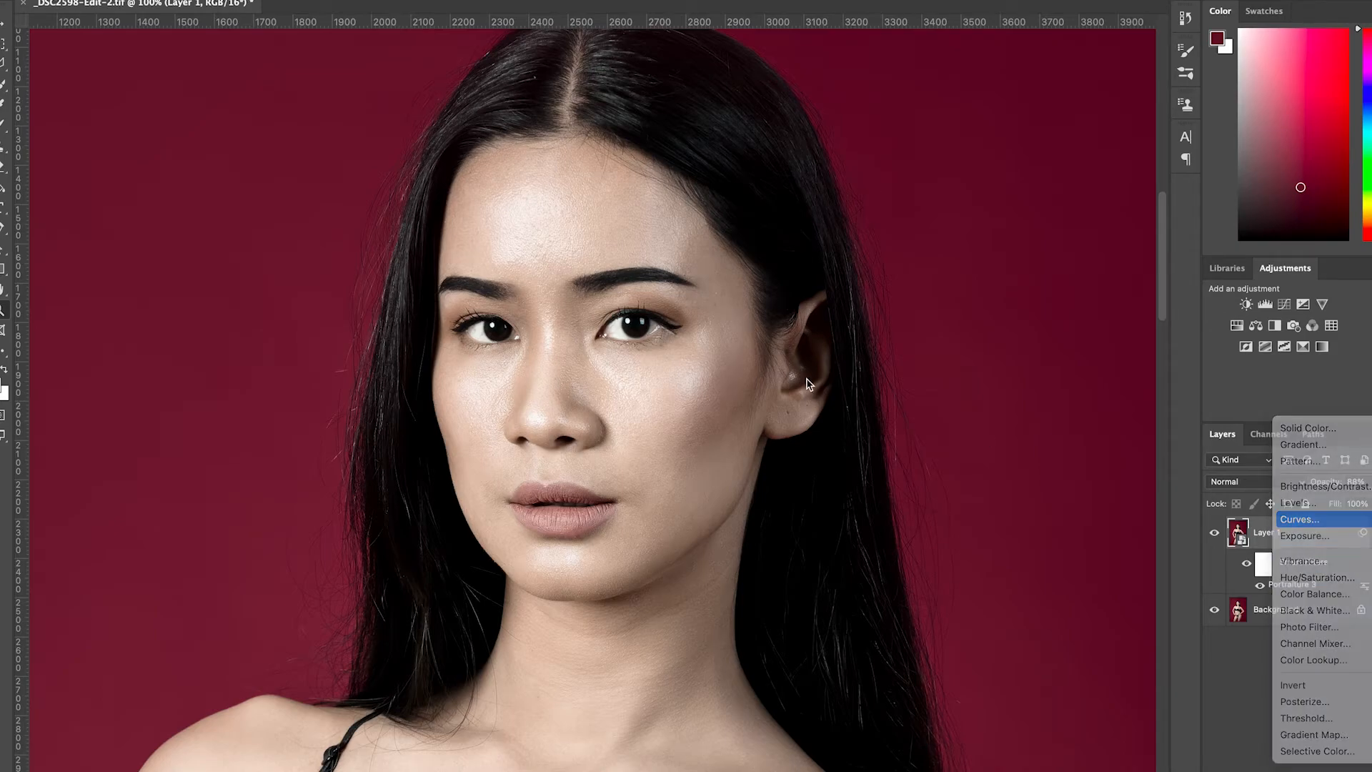
{"action": "left_click_drag", "start_coordinate": [1187, 261], "coordinate": [1180, 255]}
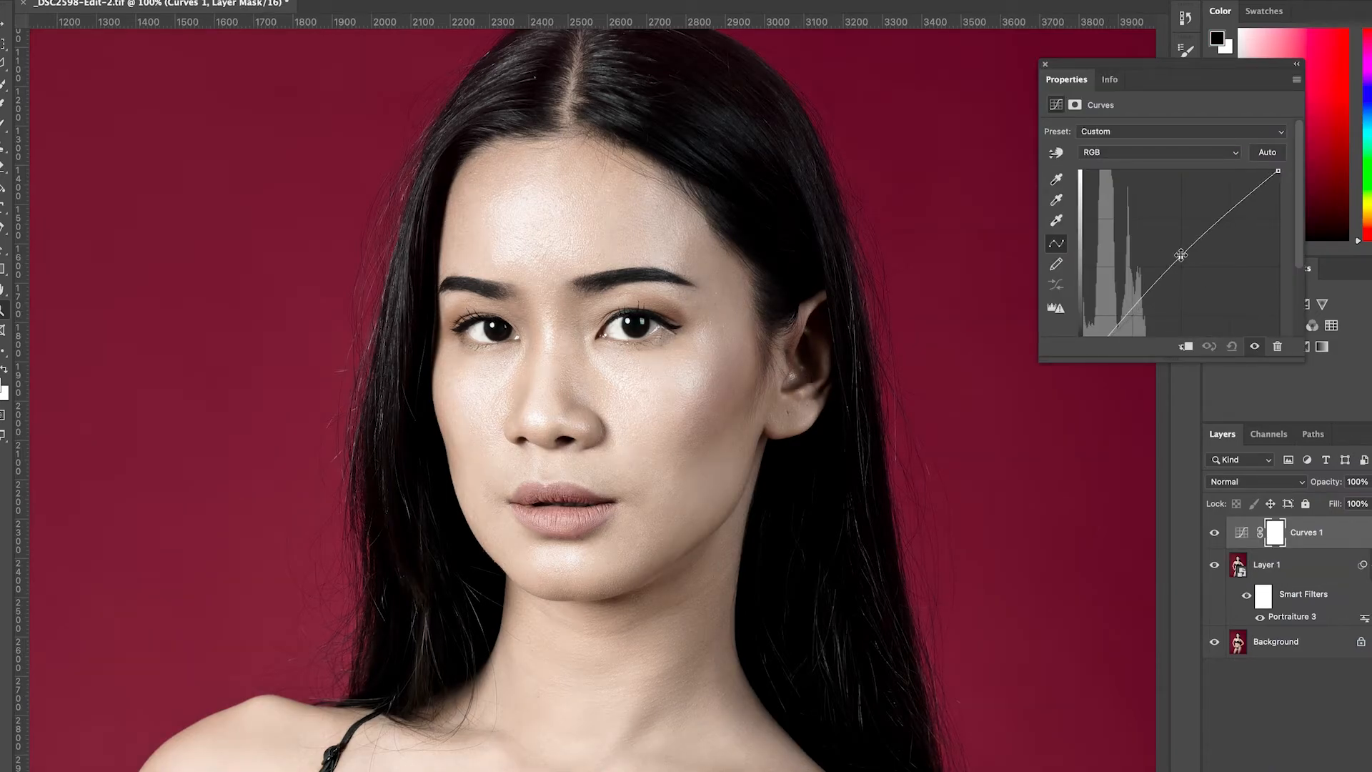
Split the Curves 1 layer's Blend If sliders for This Layer to 0 / 239 and 8 / 255, and compare the result.
{"action": "right_click", "coordinate": [1321, 540]}
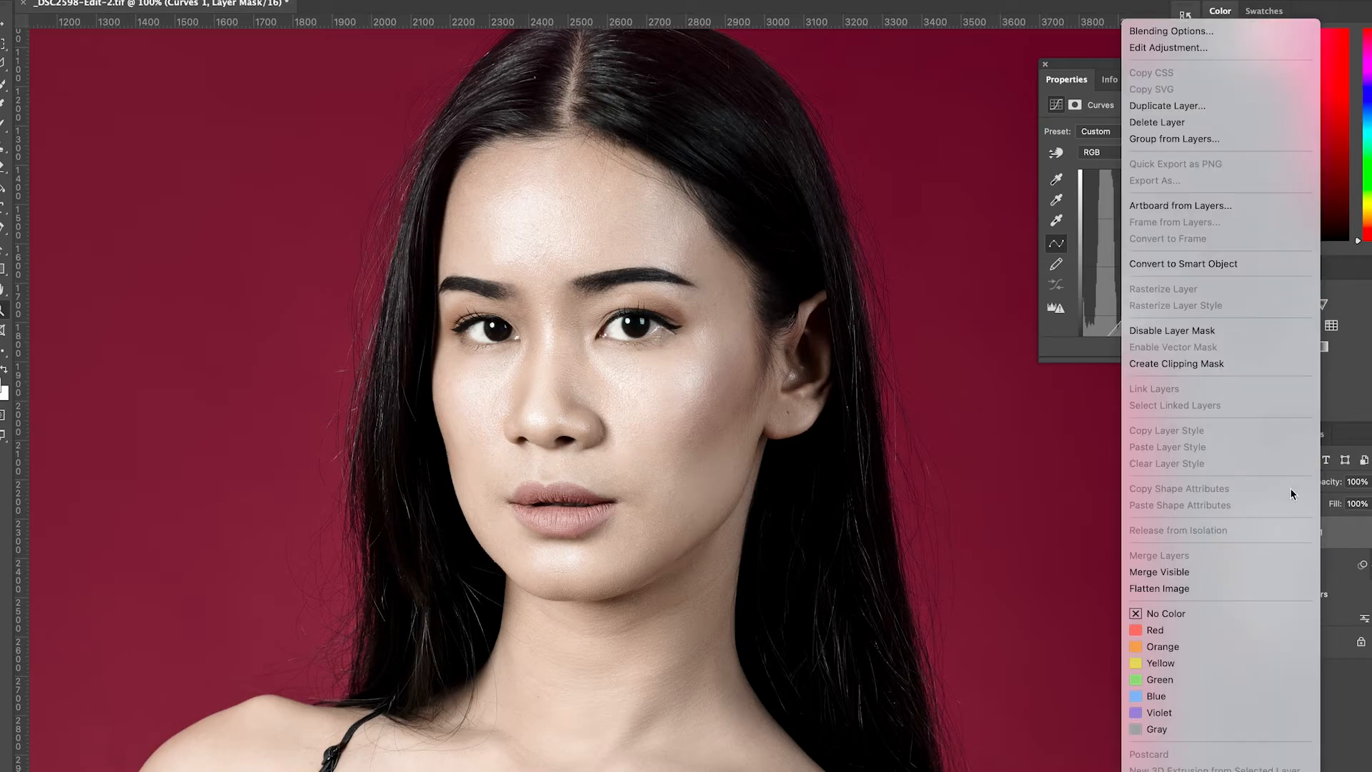
{"action": "left_click", "coordinate": [1162, 31]}
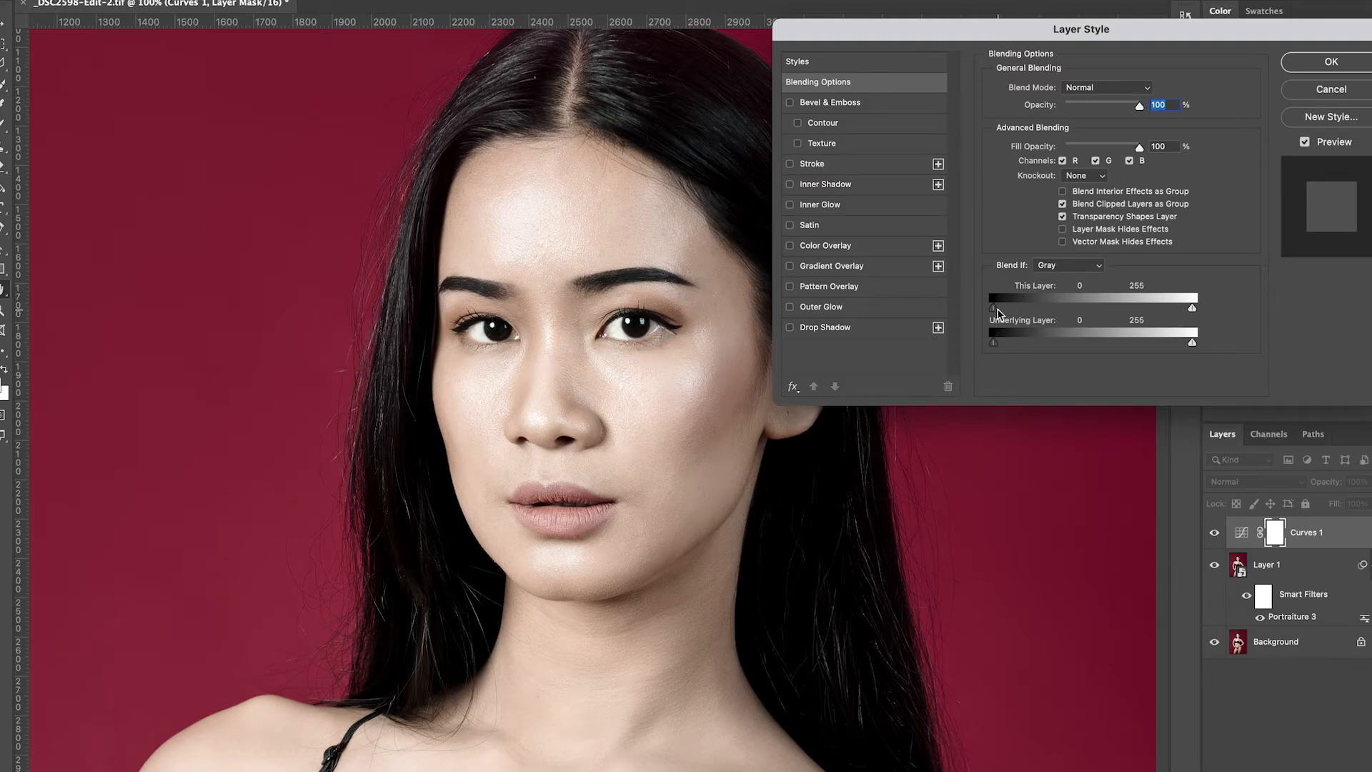
{"action": "mouse_move", "coordinate": [996, 314]}
{"action": "left_mouse_down"}
{"action": "mouse_move", "coordinate": [1185, 310]}
{"action": "mouse_move", "coordinate": [997, 313]}
{"action": "left_mouse_up"}
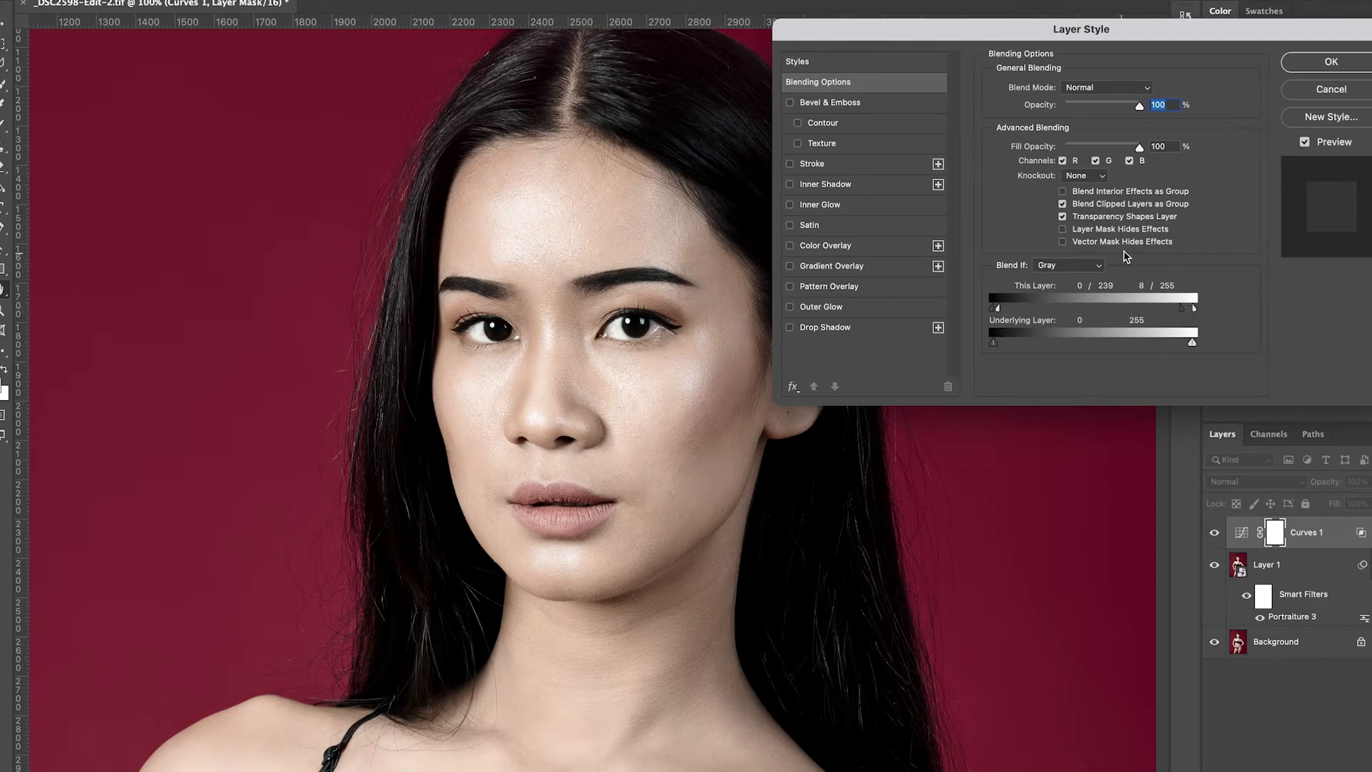
{"action": "left_click", "coordinate": [1313, 64]}
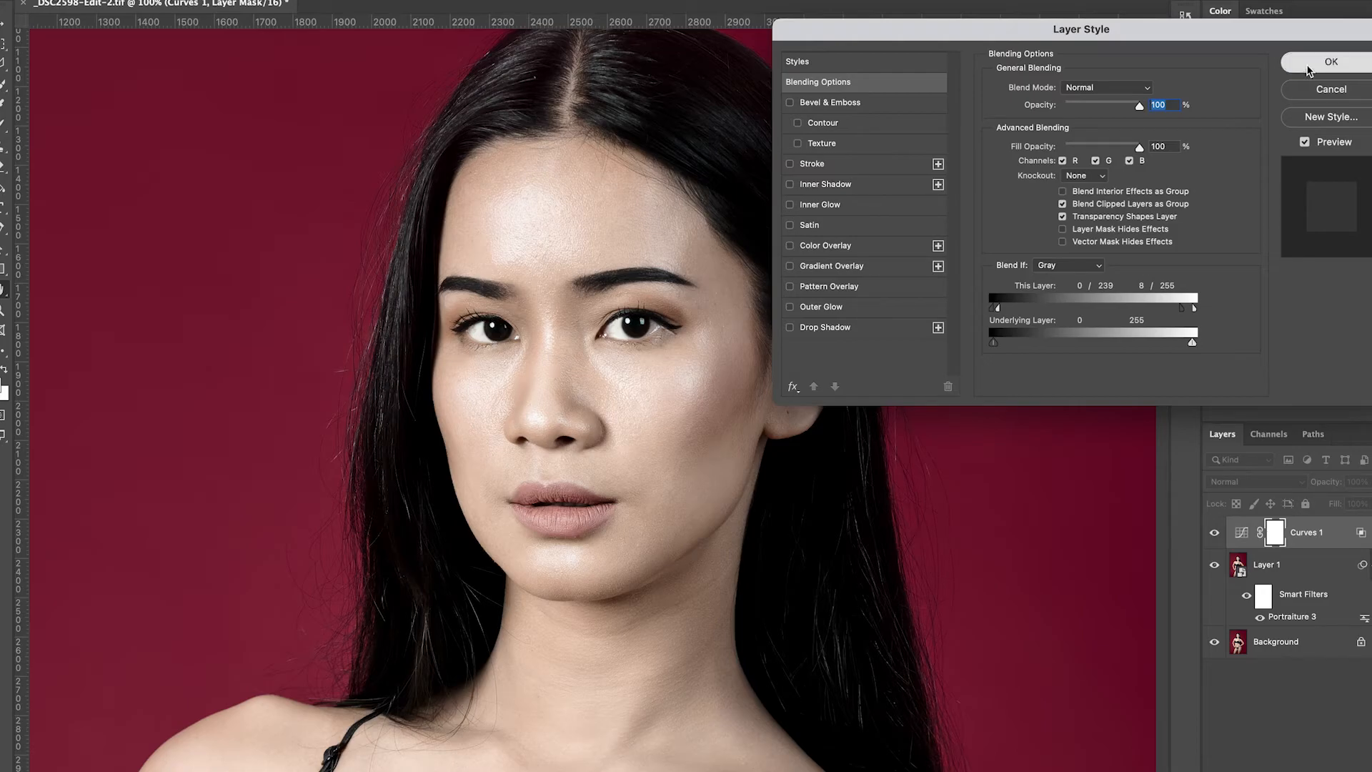
{"action": "left_click", "coordinate": [1215, 534]}
{"action": "left_click", "coordinate": [1215, 533]}
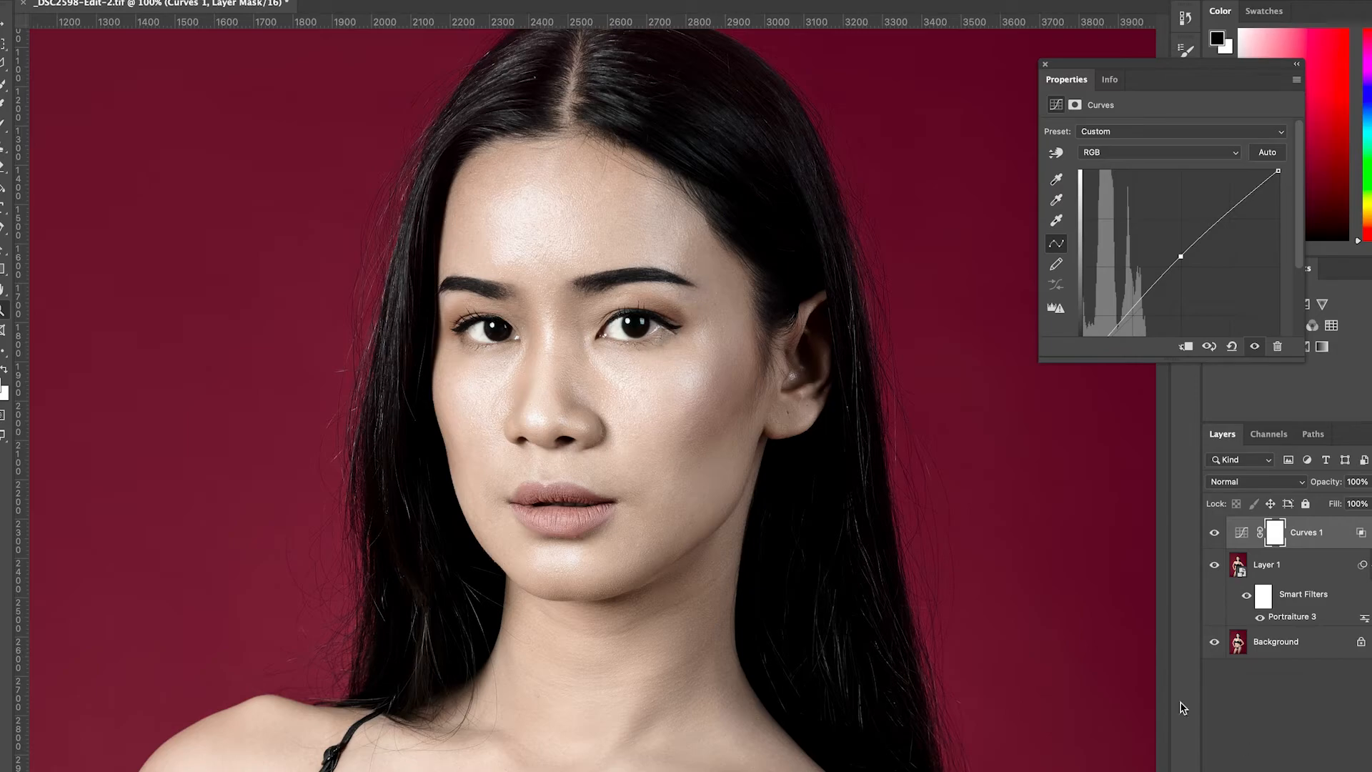
Paint black with a smaller brush on the Curves 1 mask around the hair parting and face to reduce the brightening.
{"action": "left_click", "coordinate": [5, 127]}
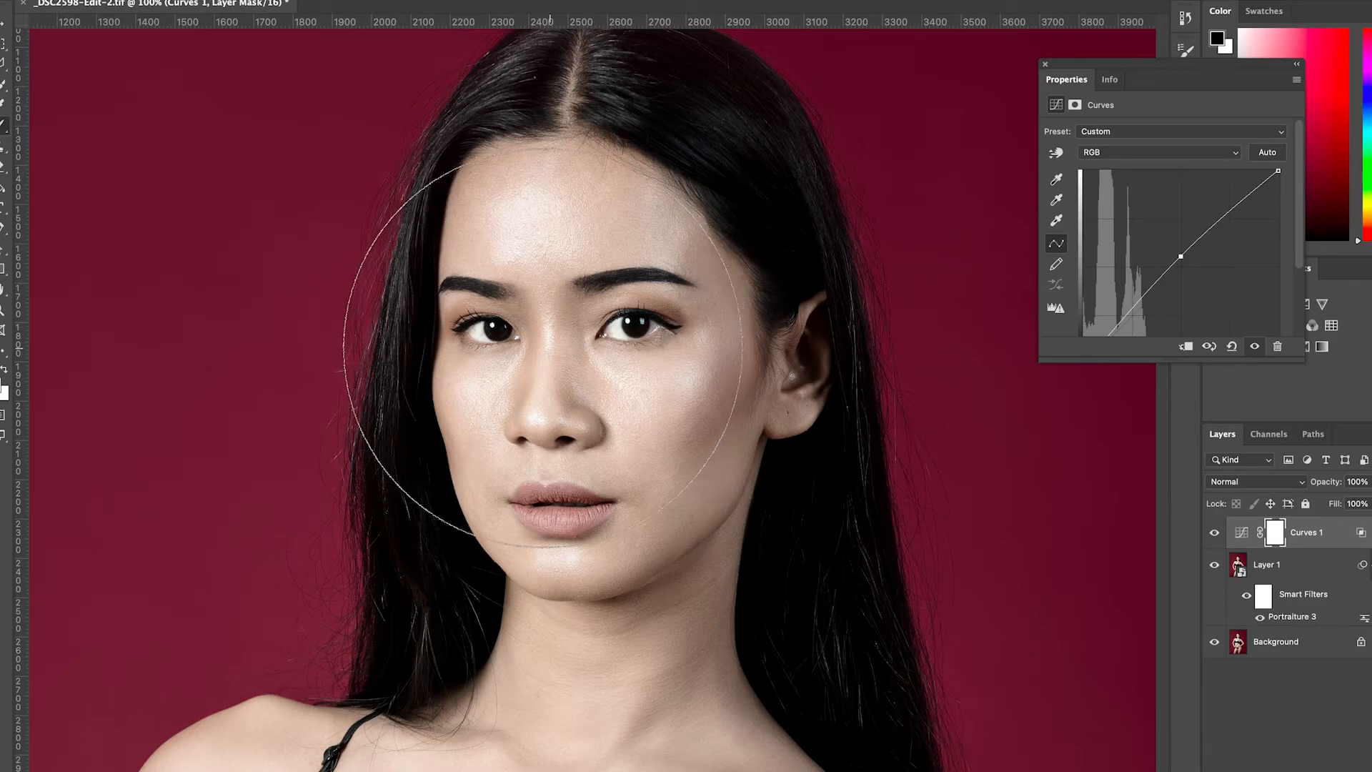
{"action": "key", "text": "bracketleft"}
{"action": "key", "text": "bracketleft"}
{"action": "key", "text": "bracketleft"}
{"action": "key", "text": "bracketleft"}
{"action": "key", "text": "bracketleft"}
{"action": "key", "text": "bracketleft"}
{"action": "key", "text": "bracketleft"}
{"action": "key", "text": "bracketleft"}
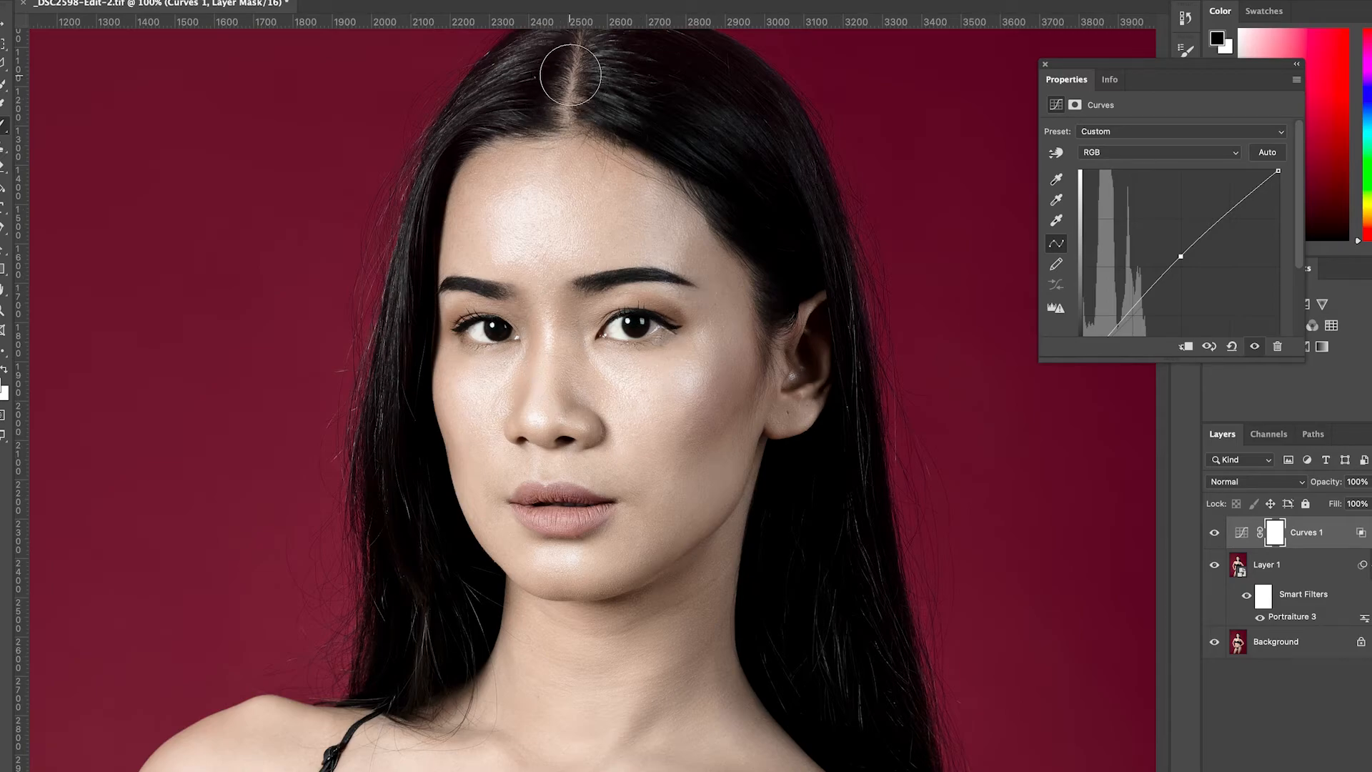
{"action": "left_click_drag", "start_coordinate": [565, 85], "coordinate": [564, 143]}
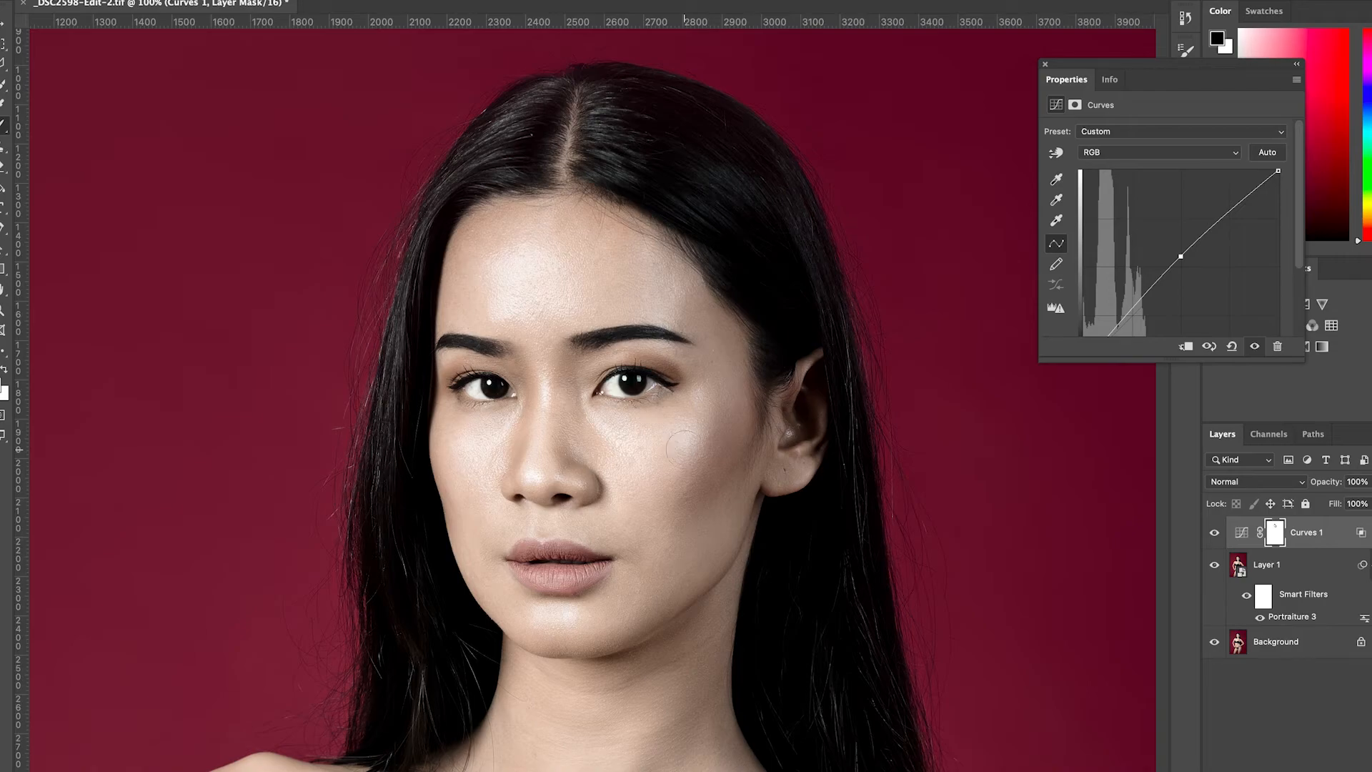
Continue painting the Curves 1 mask in black around the neck and shoulders.
{"action": "key", "text": "x"}
{"action": "key", "text": "x"}
{"action": "key", "text": "space"}
{"action": "left_click_drag", "start_coordinate": [696, 607], "coordinate": [743, 337]}
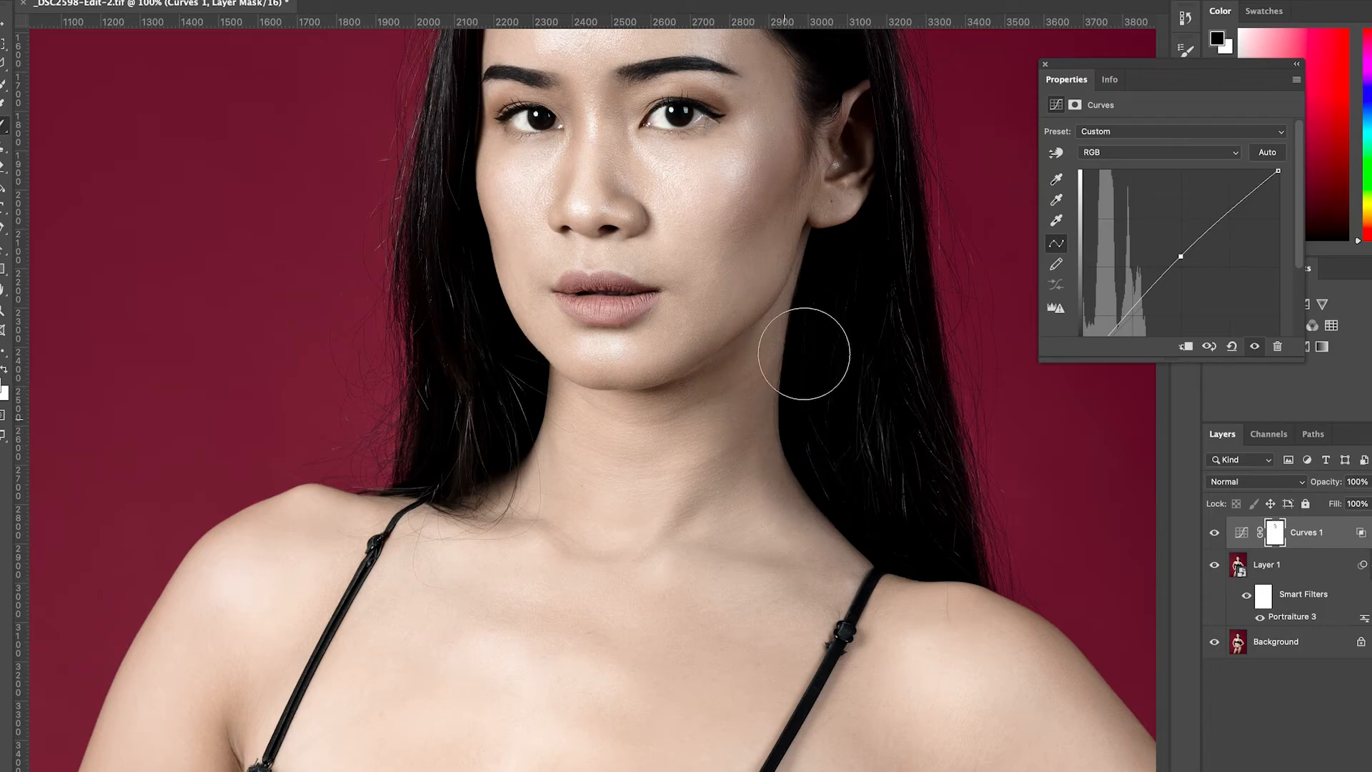
{"action": "left_click_drag", "start_coordinate": [938, 555], "coordinate": [874, 553]}
Paint out the Curves 1 brightening on the chest, torso and arms through its layer mask.
{"action": "left_click", "coordinate": [3, 311]}
{"action": "left_click", "coordinate": [506, 468], "text": "alt"}
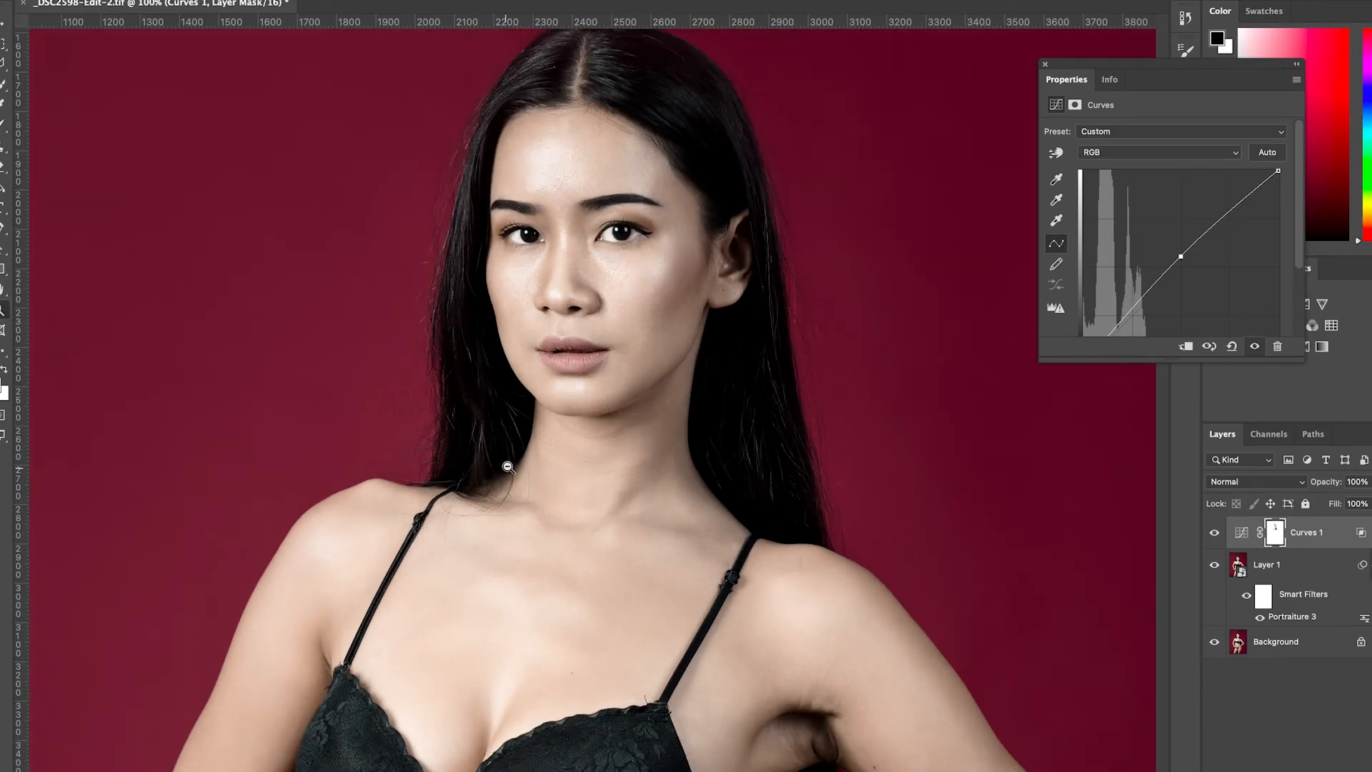
{"action": "scroll", "coordinate": [625, 552], "scroll_direction": "down", "scroll_amount": 5}
{"action": "left_click_drag", "start_coordinate": [597, 375], "coordinate": [630, 322]}
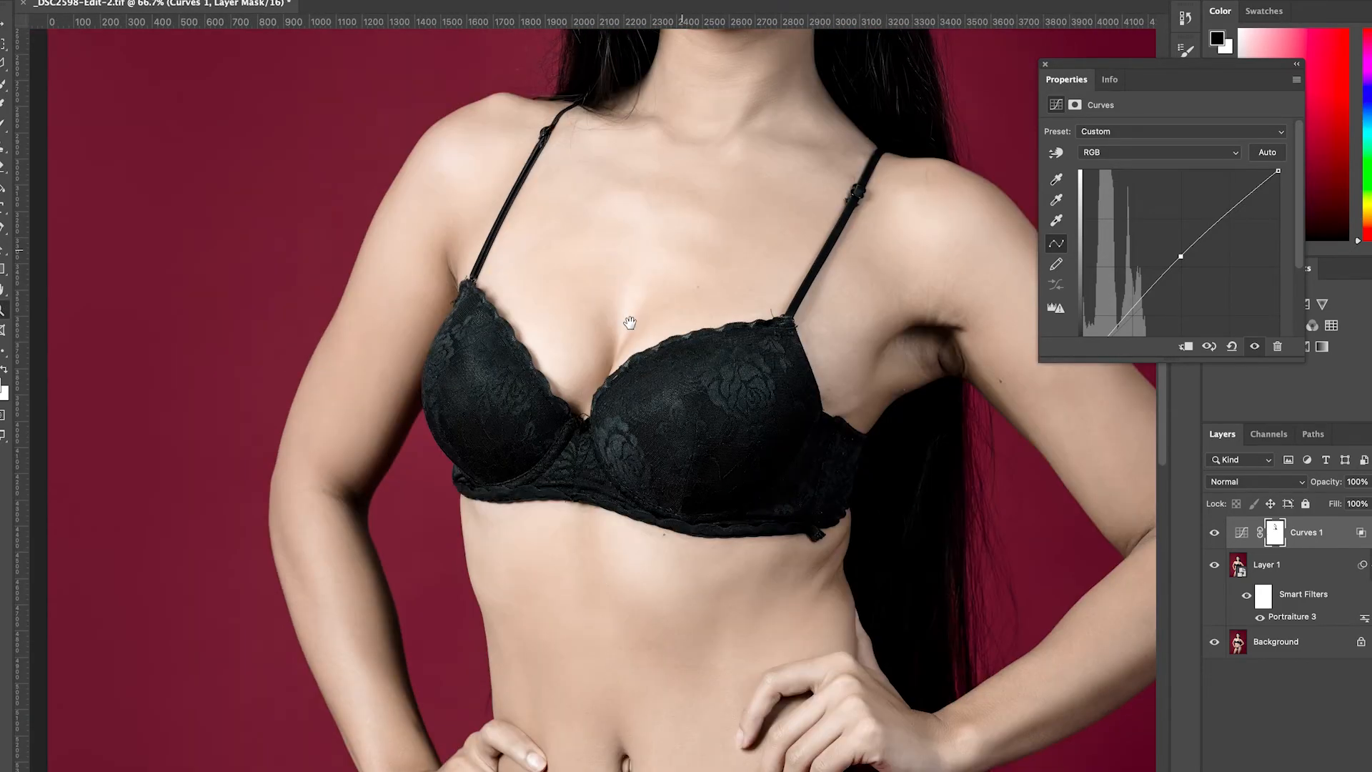
{"action": "left_click", "coordinate": [2, 132]}
{"action": "left_click_drag", "start_coordinate": [823, 528], "coordinate": [693, 392]}
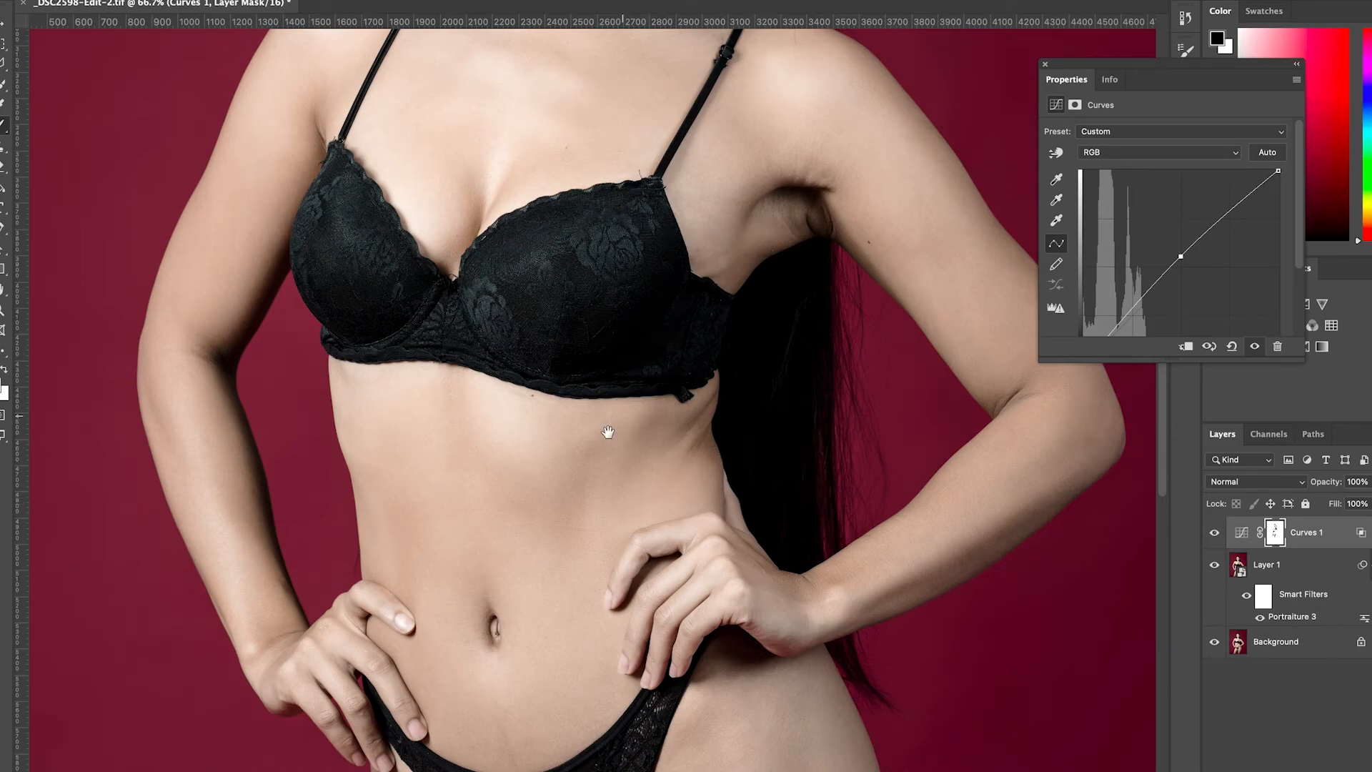
{"action": "scroll", "coordinate": [650, 291], "scroll_direction": "down", "scroll_amount": 10}
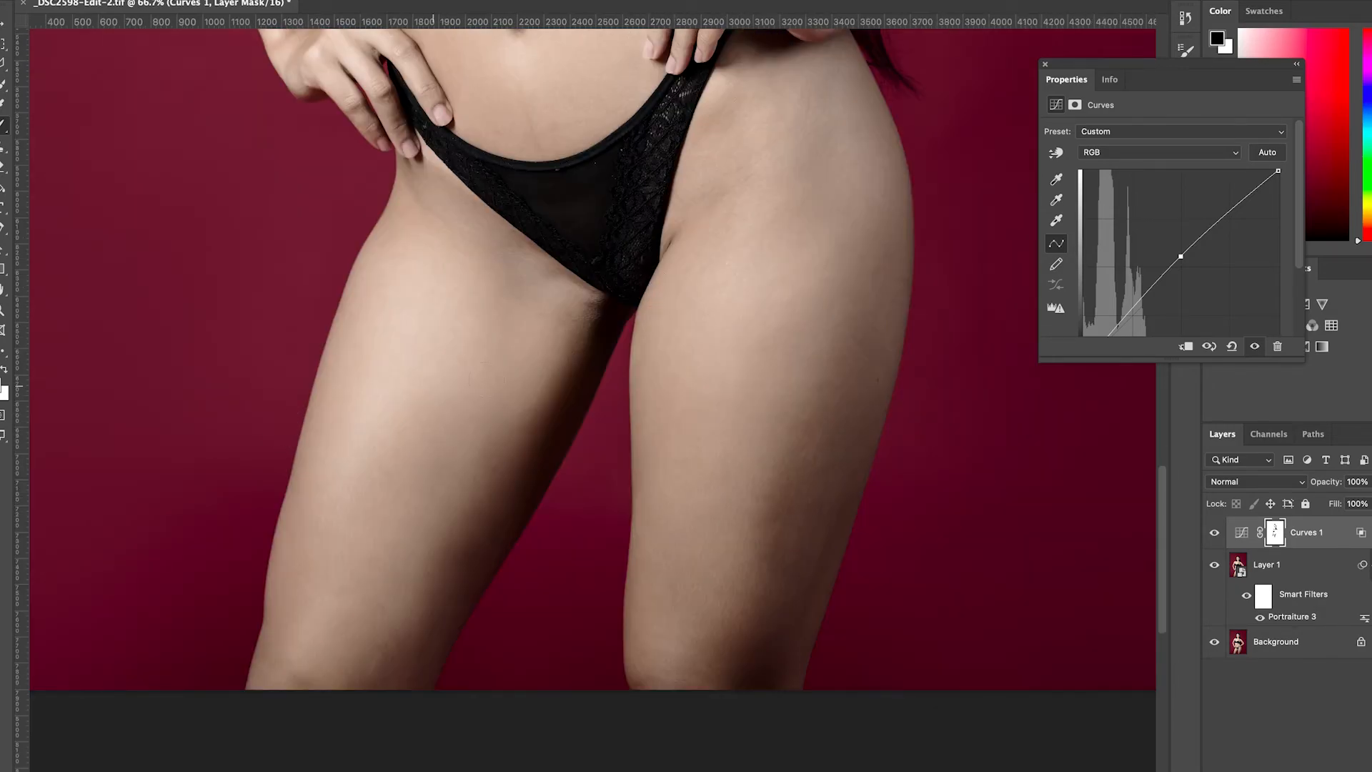
Add a second Curves adjustment layer and pull the RGB curve's midpoint down slightly to darken the whole image.
{"action": "key", "text": "z"}
{"action": "left_click", "coordinate": [654, 325], "text": "alt"}
{"action": "left_click", "coordinate": [654, 326], "text": "alt"}
{"action": "left_click", "coordinate": [658, 318], "text": "alt"}
{"action": "left_click_drag", "start_coordinate": [664, 234], "coordinate": [663, 419]}
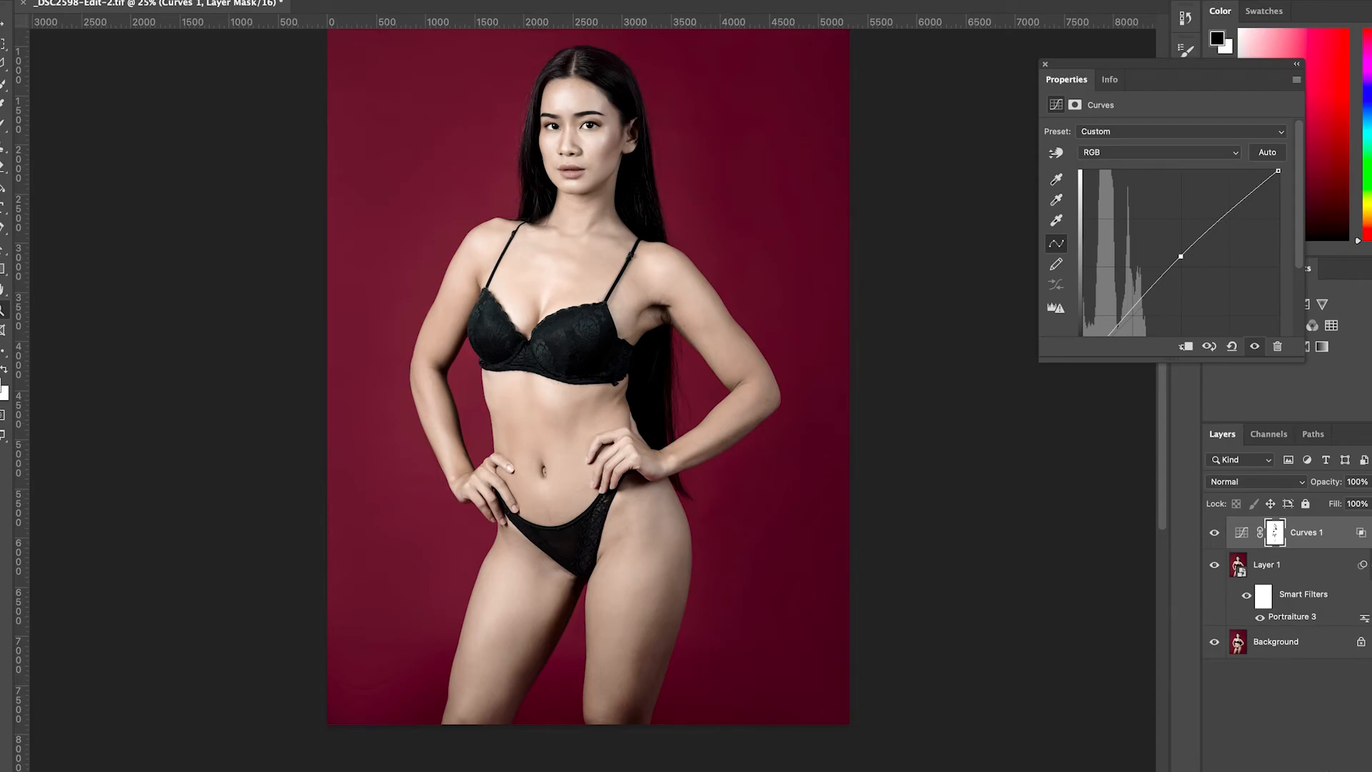
{"action": "left_click", "coordinate": [1280, 771]}
{"action": "left_click", "coordinate": [1313, 520]}
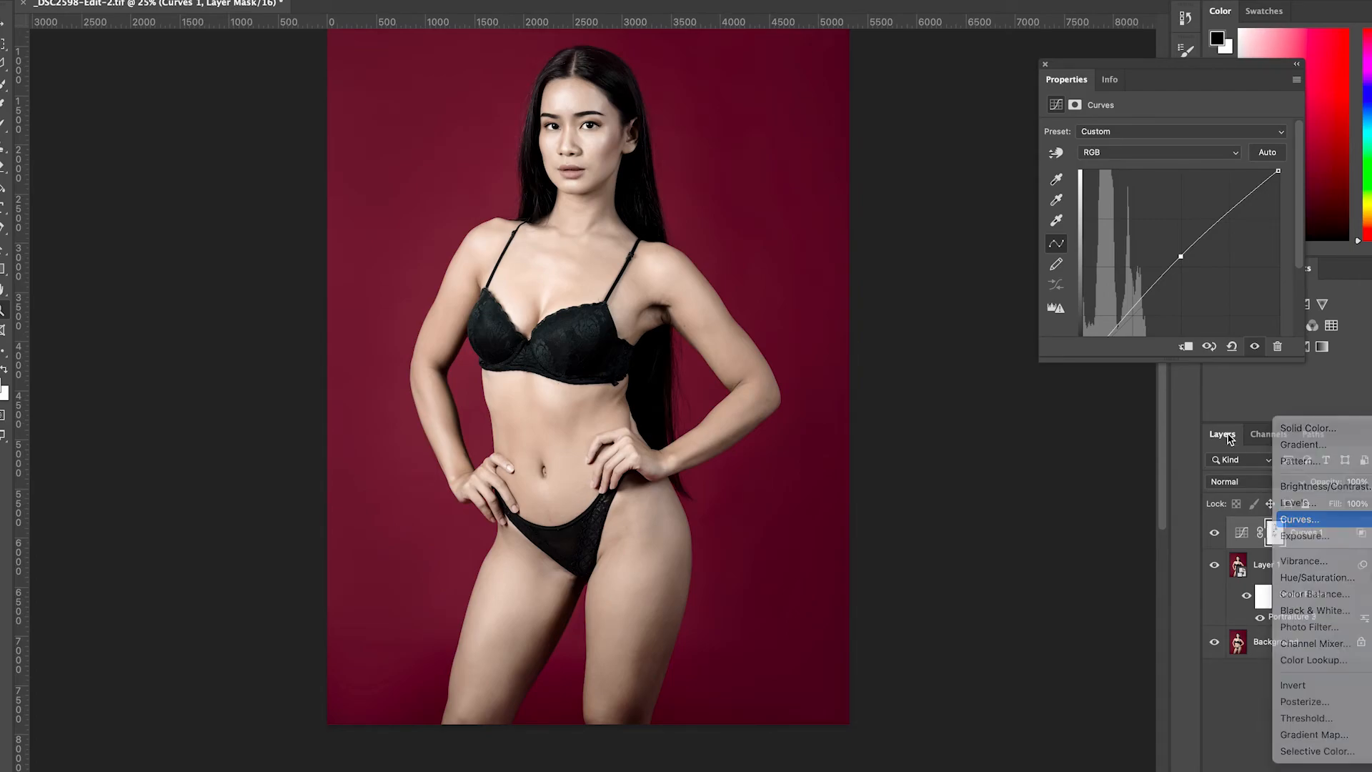
{"action": "left_click", "coordinate": [1187, 265]}
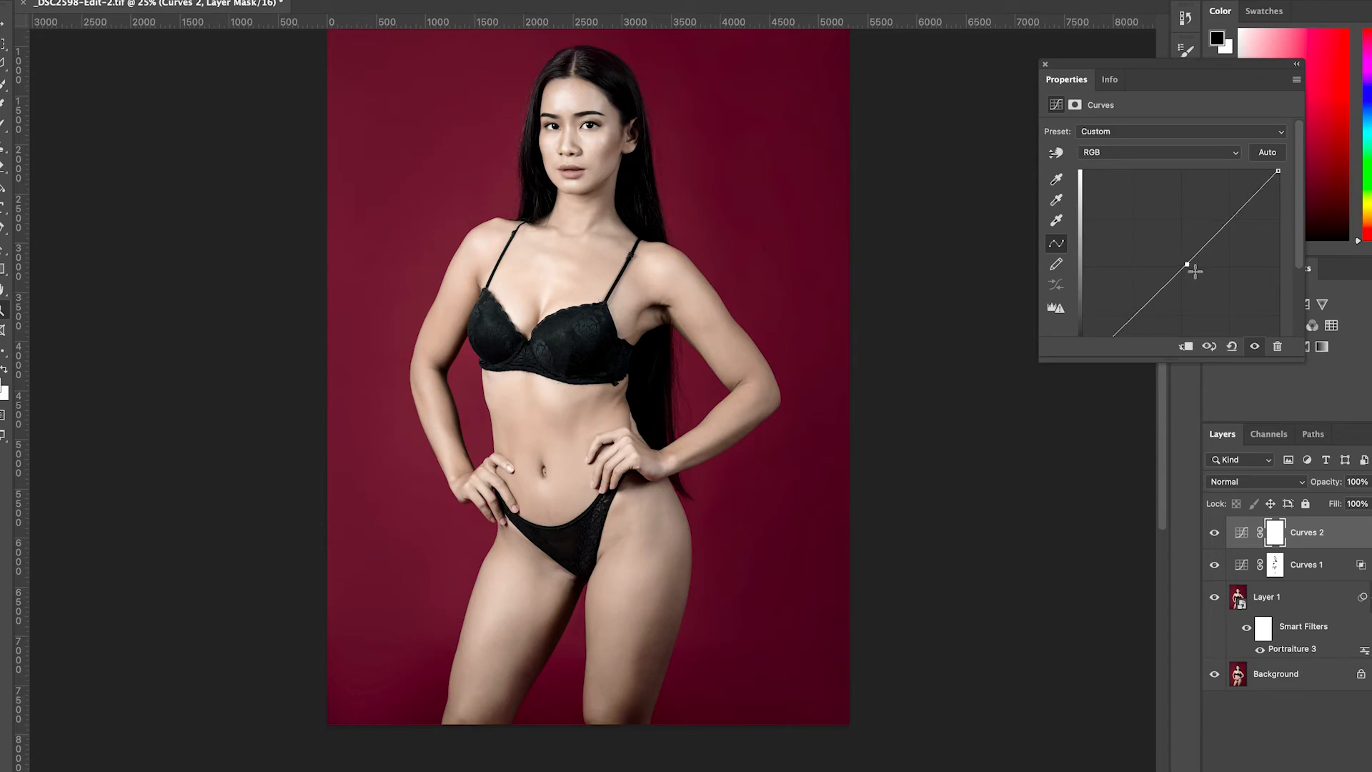
{"action": "left_click_drag", "start_coordinate": [1205, 288], "coordinate": [1203, 280]}
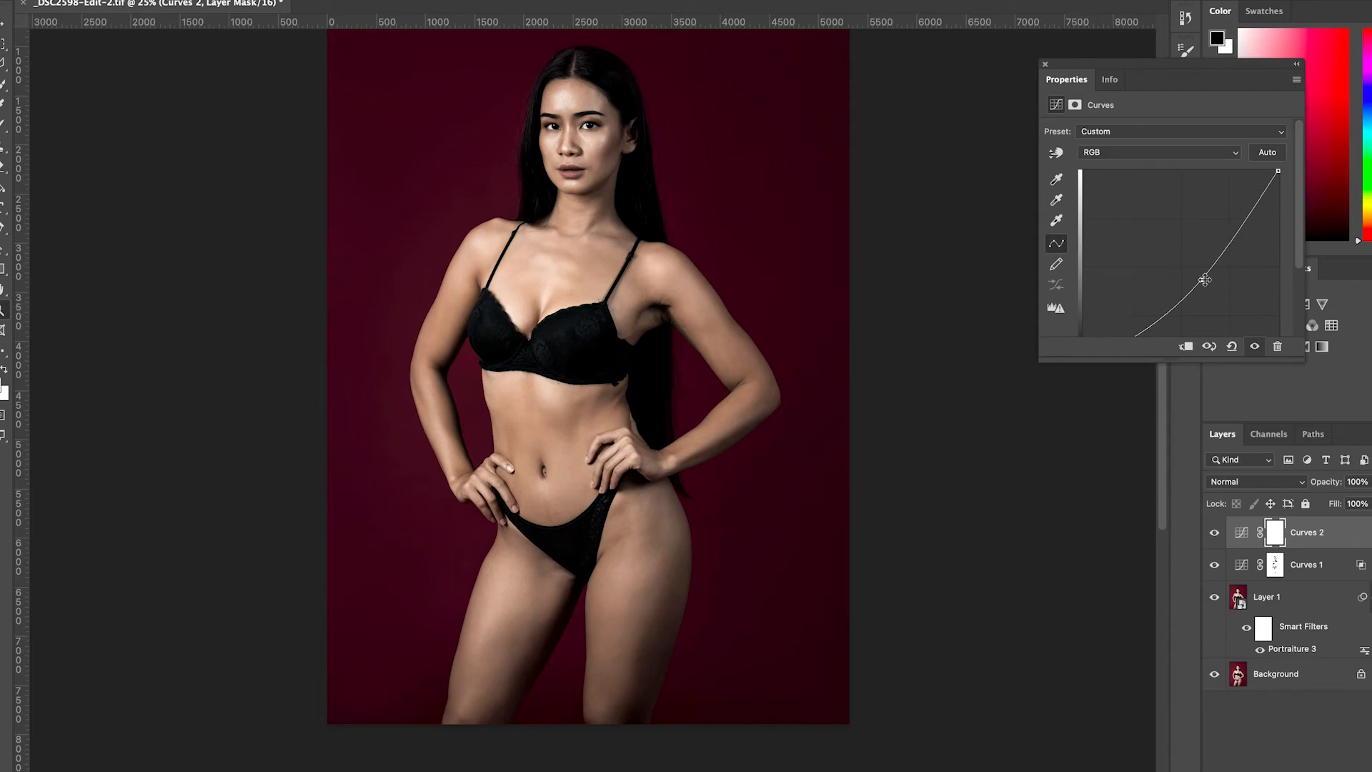
{"action": "left_click_drag", "start_coordinate": [1205, 280], "coordinate": [1198, 267]}
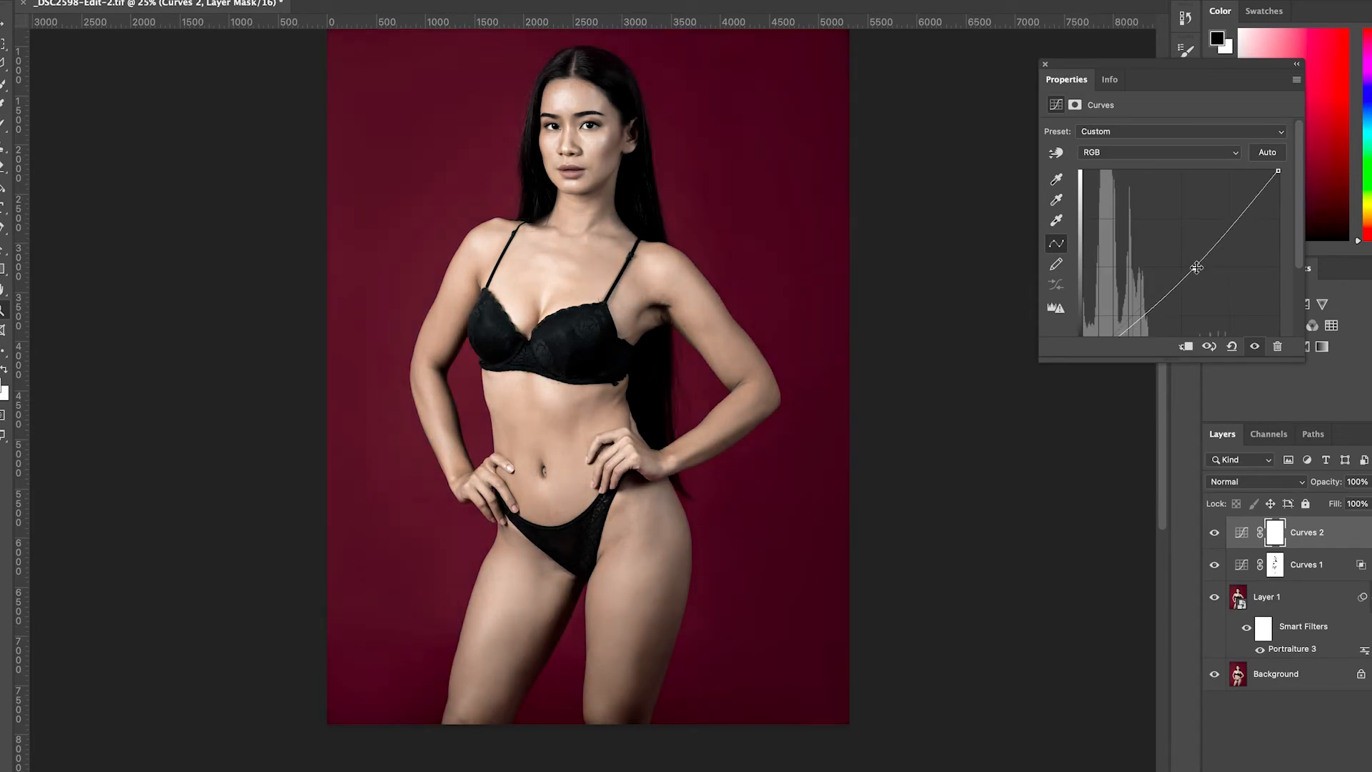
{"action": "left_click_drag", "start_coordinate": [1196, 268], "coordinate": [1197, 269]}
{"action": "left_click", "coordinate": [1045, 64]}
Split the Curves 2 layer's Blend If sliders for This Layer across nearly the full tonal range, and compare the result.
{"action": "right_click", "coordinate": [1307, 533]}
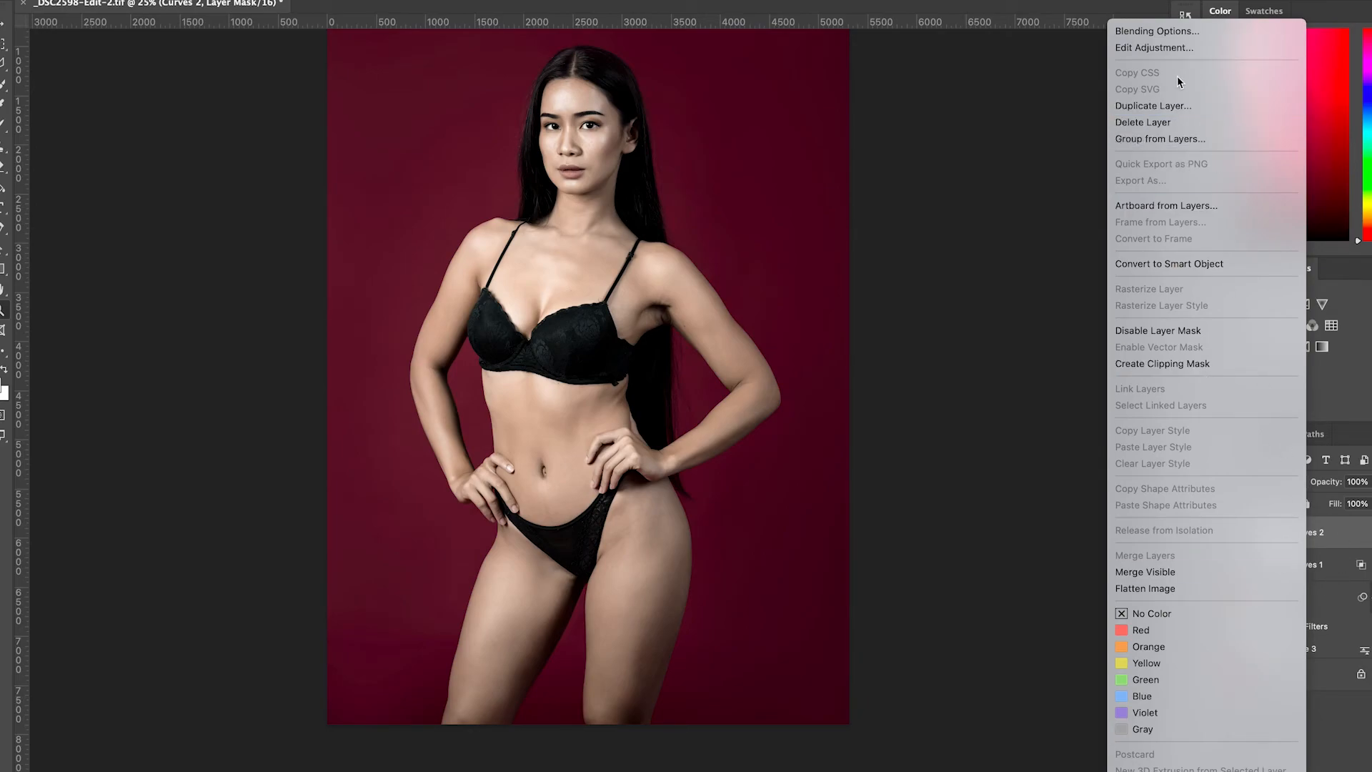
{"action": "left_click", "coordinate": [1176, 31]}
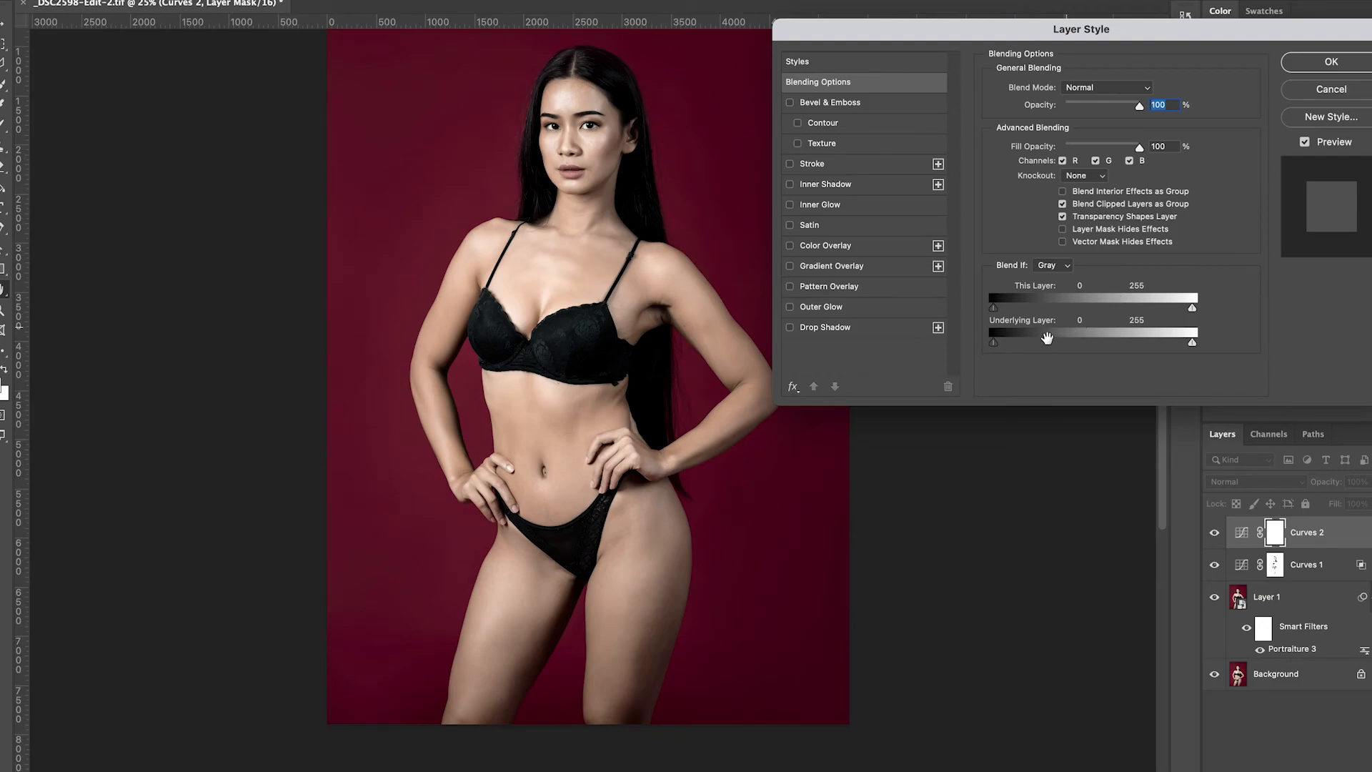
{"action": "key", "text": "alt"}
{"action": "left_click_drag", "start_coordinate": [994, 308], "coordinate": [1176, 313]}
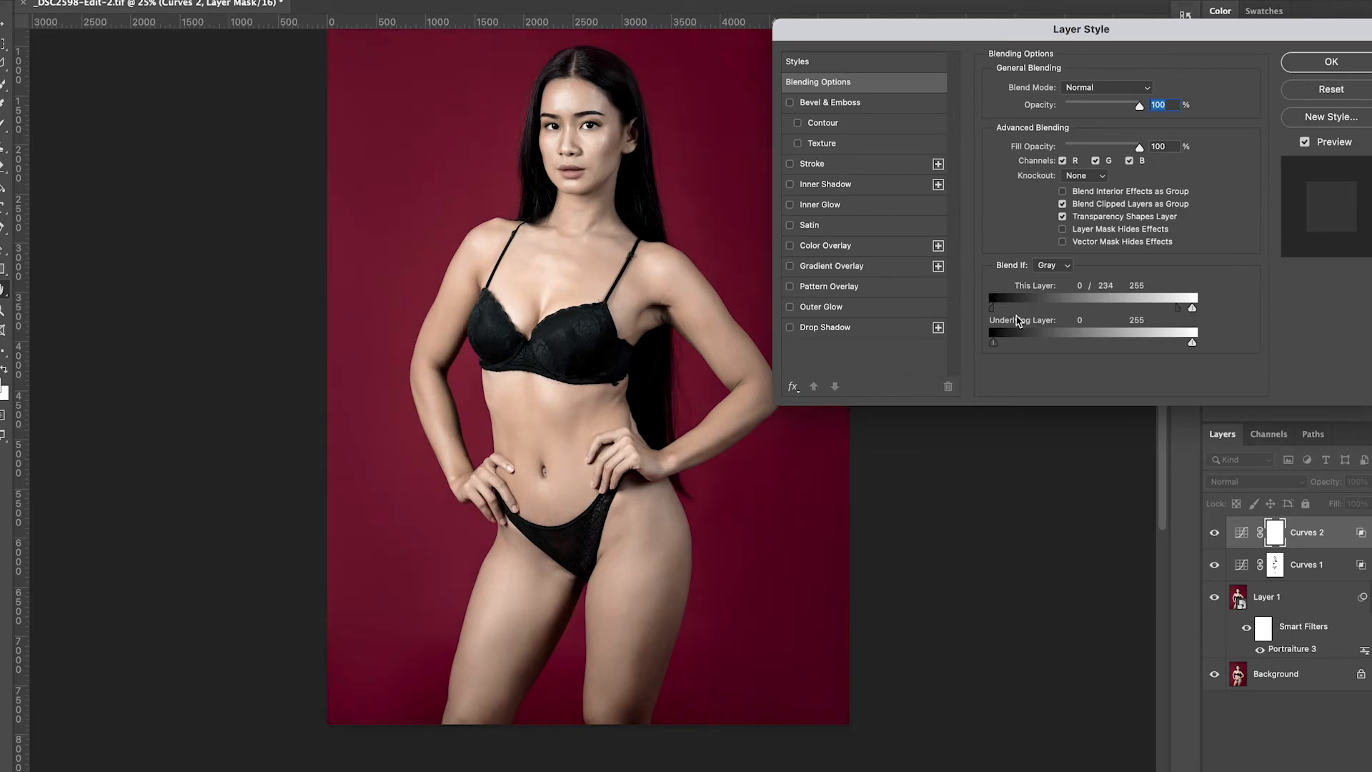
{"action": "left_click_drag", "start_coordinate": [1192, 312], "coordinate": [997, 311]}
{"action": "left_click_drag", "start_coordinate": [1176, 311], "coordinate": [1194, 311]}
{"action": "left_click_drag", "start_coordinate": [997, 308], "coordinate": [993, 309]}
{"action": "left_click", "coordinate": [1326, 63]}
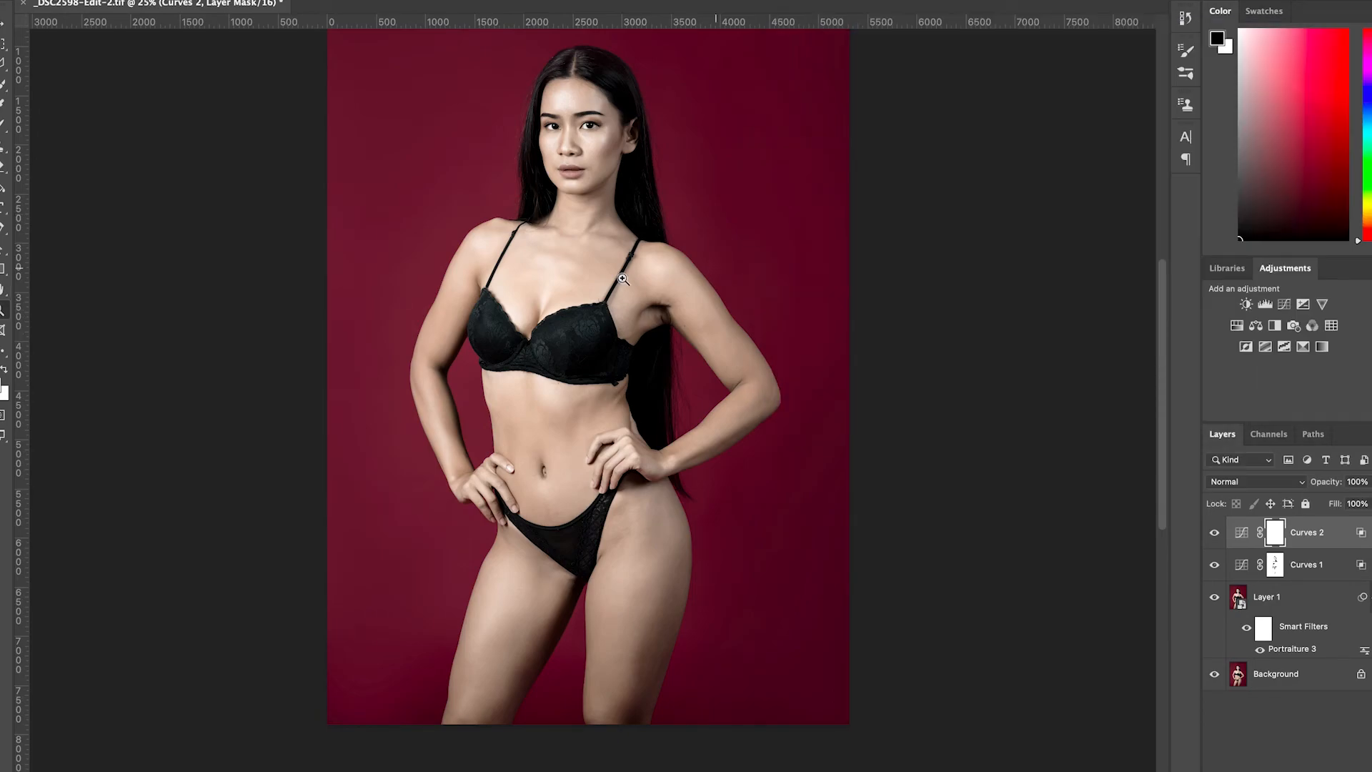
{"action": "left_click", "coordinate": [538, 274]}
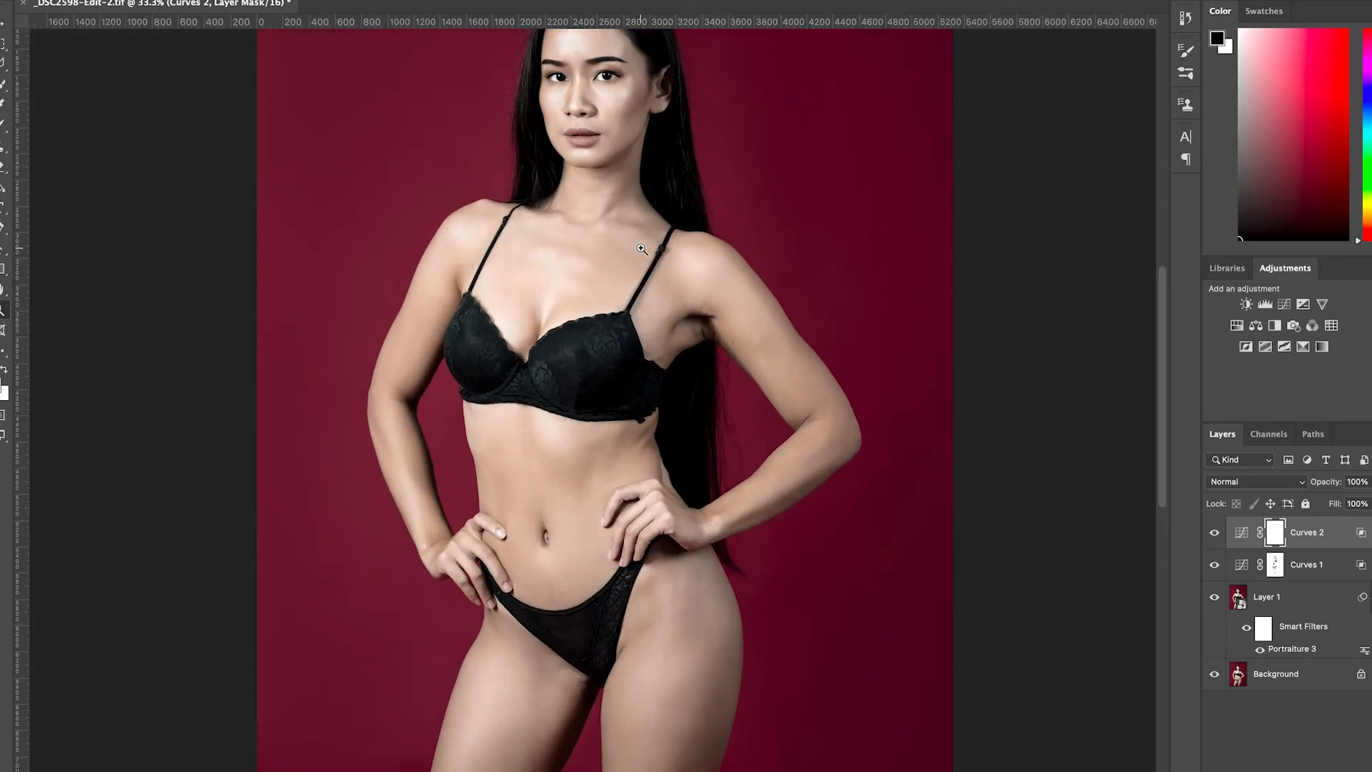
{"action": "left_click_drag", "start_coordinate": [632, 189], "coordinate": [624, 256]}
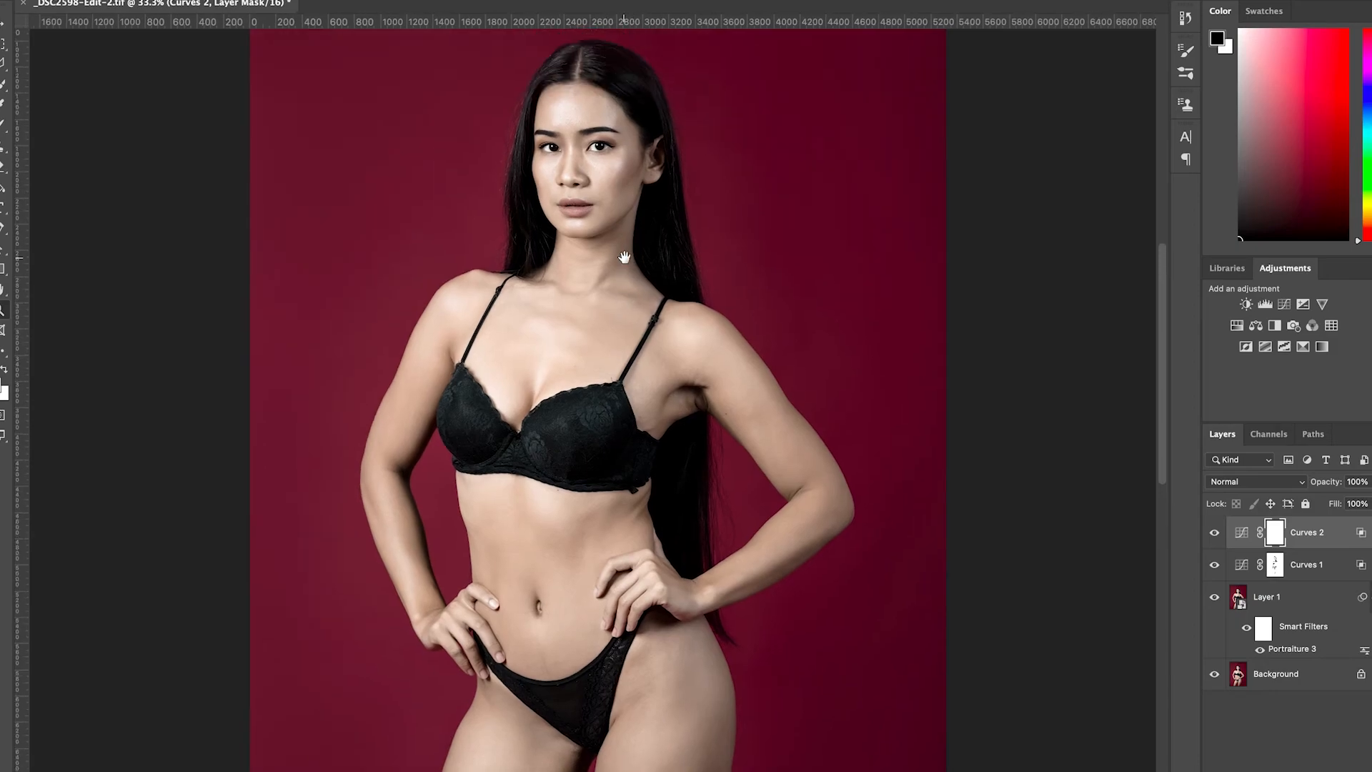
{"action": "left_click", "coordinate": [1215, 534]}
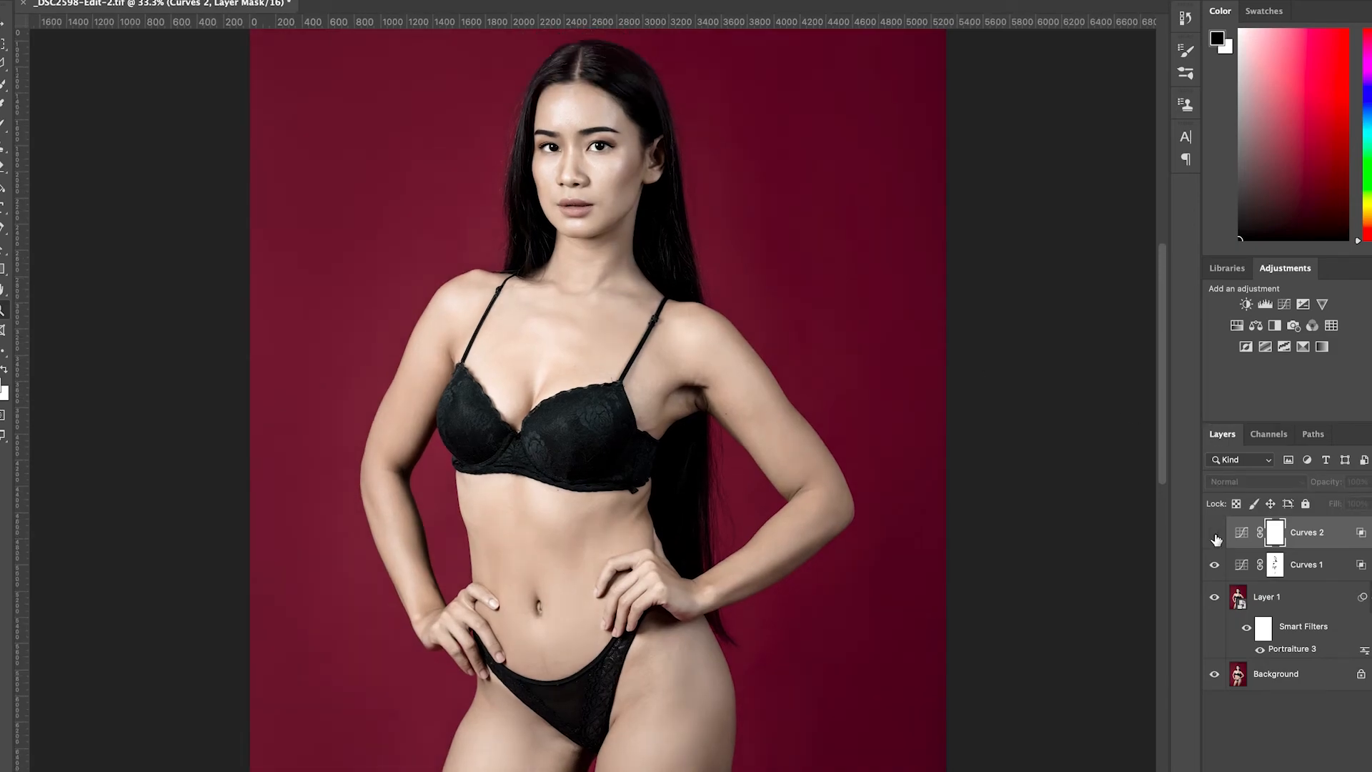
{"action": "left_click", "coordinate": [1216, 535]}
Paint black on the Curves 2 layer mask over the face to remove the darkening there.
{"action": "left_click", "coordinate": [578, 180]}
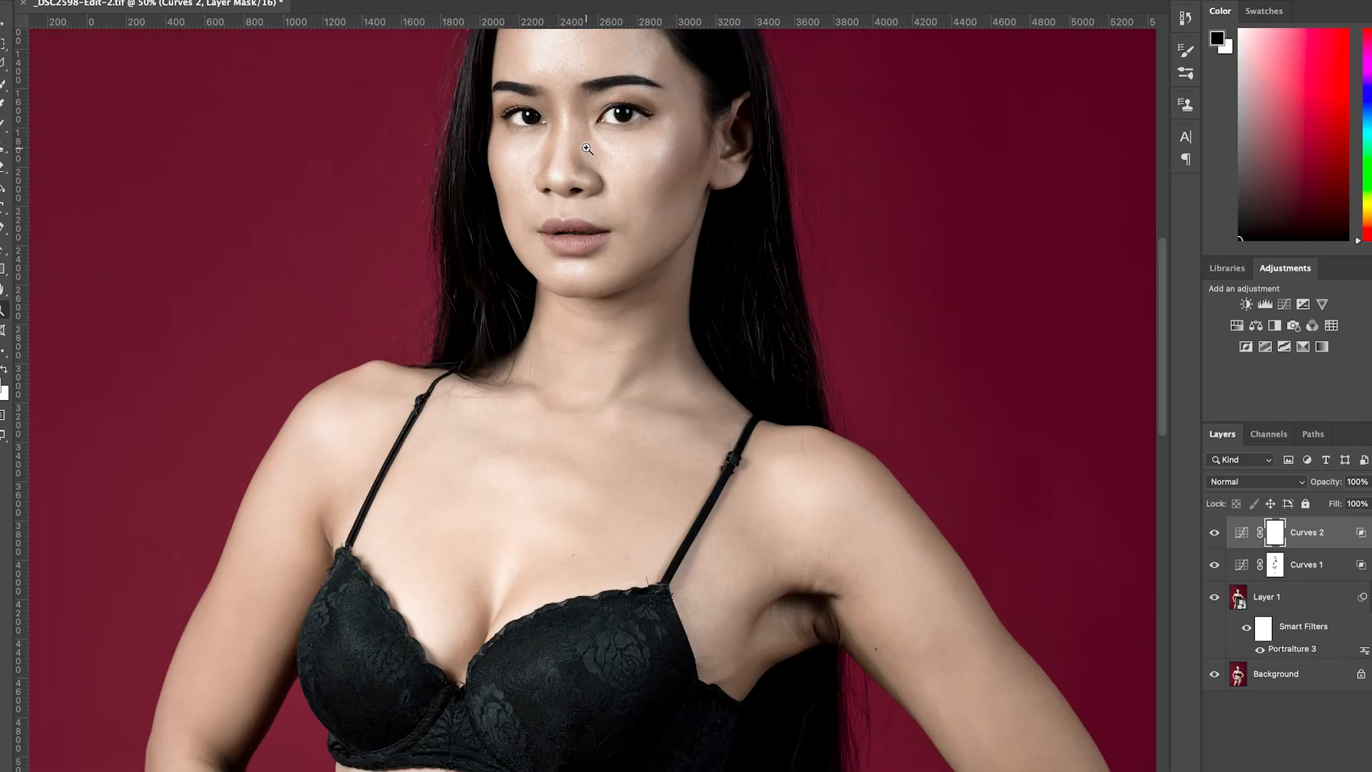
{"action": "left_click", "coordinate": [600, 214]}
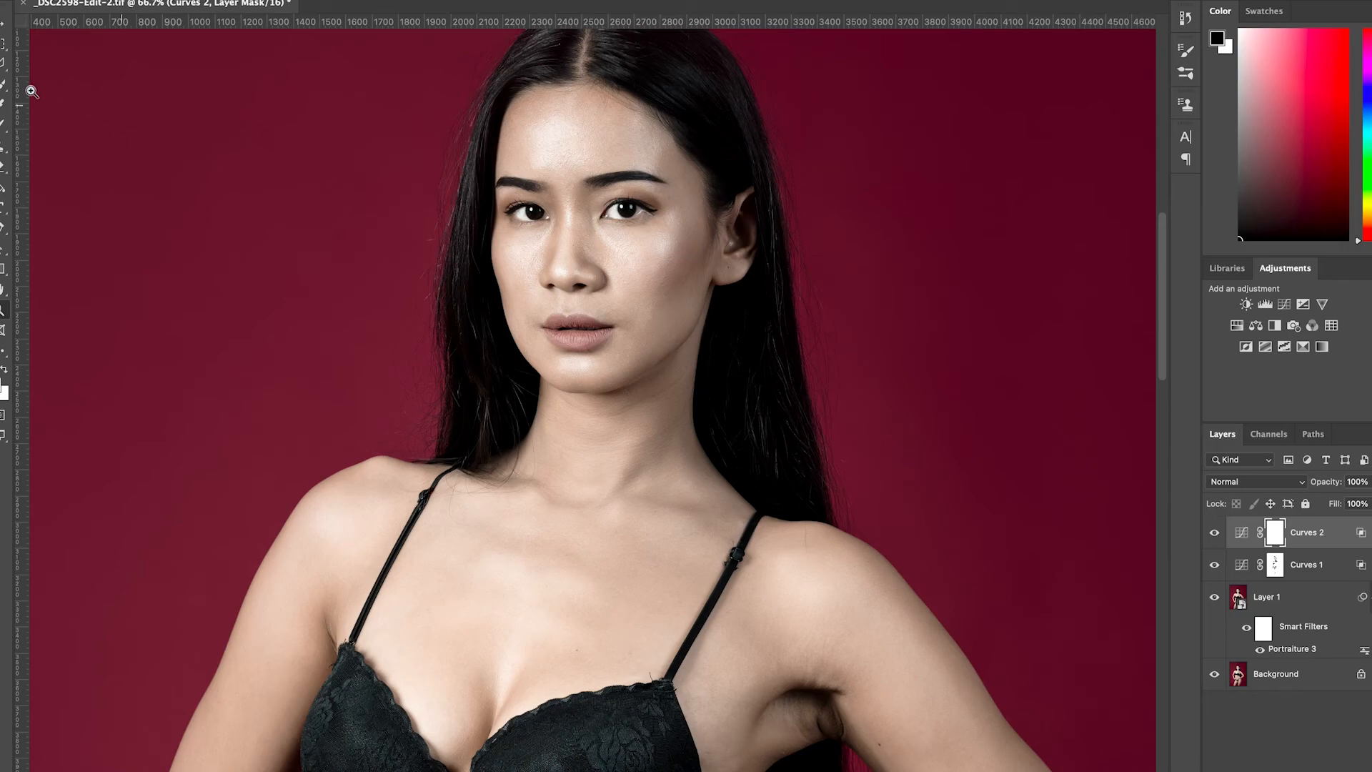
{"action": "left_click", "coordinate": [3, 123]}
{"action": "left_click_drag", "start_coordinate": [603, 560], "coordinate": [643, 352]}
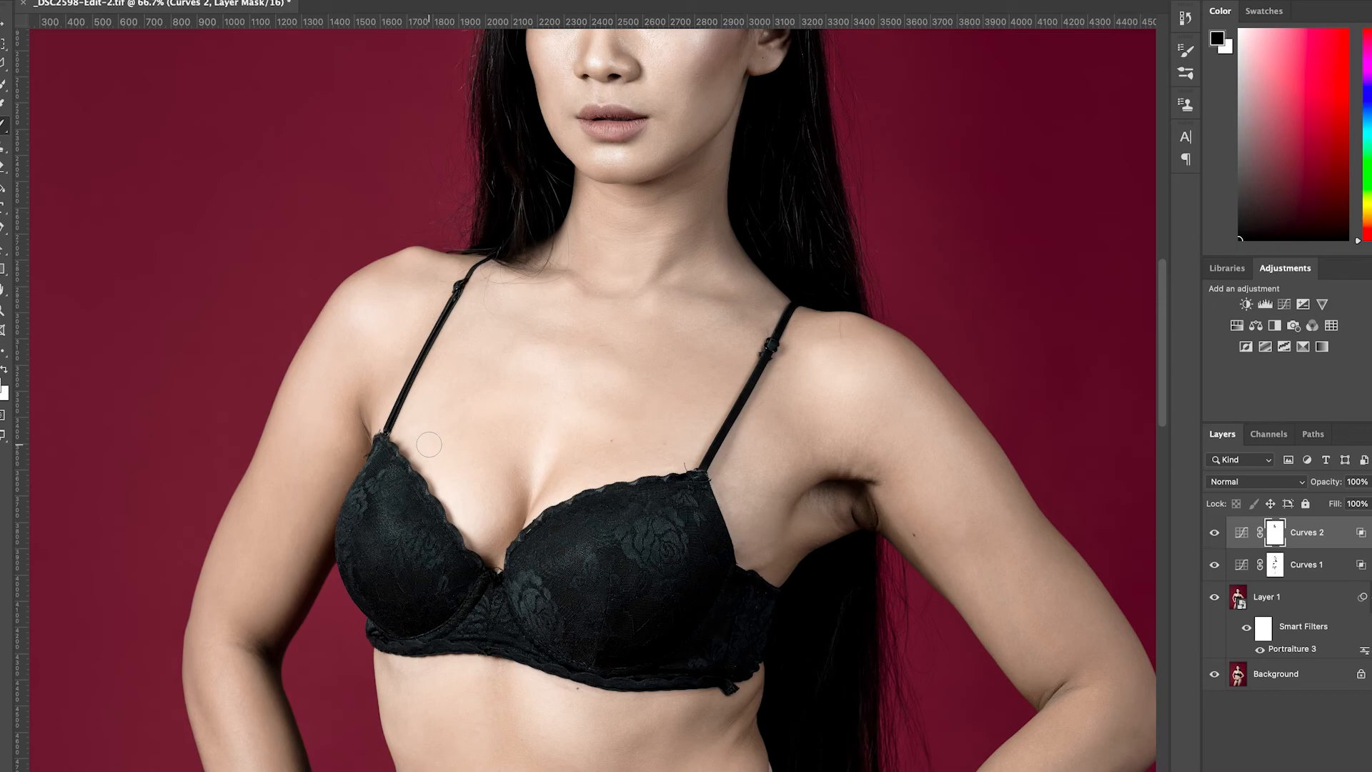
Enlarge the brush and paint out the Curves 2 darkening on the chest, underarm and torso through its layer mask.
{"action": "key", "text": "bracketright"}
{"action": "key", "text": "bracketright"}
{"action": "key", "text": "bracketright"}
{"action": "key", "text": "bracketright"}
{"action": "left_click_drag", "start_coordinate": [667, 569], "coordinate": [659, 339]}
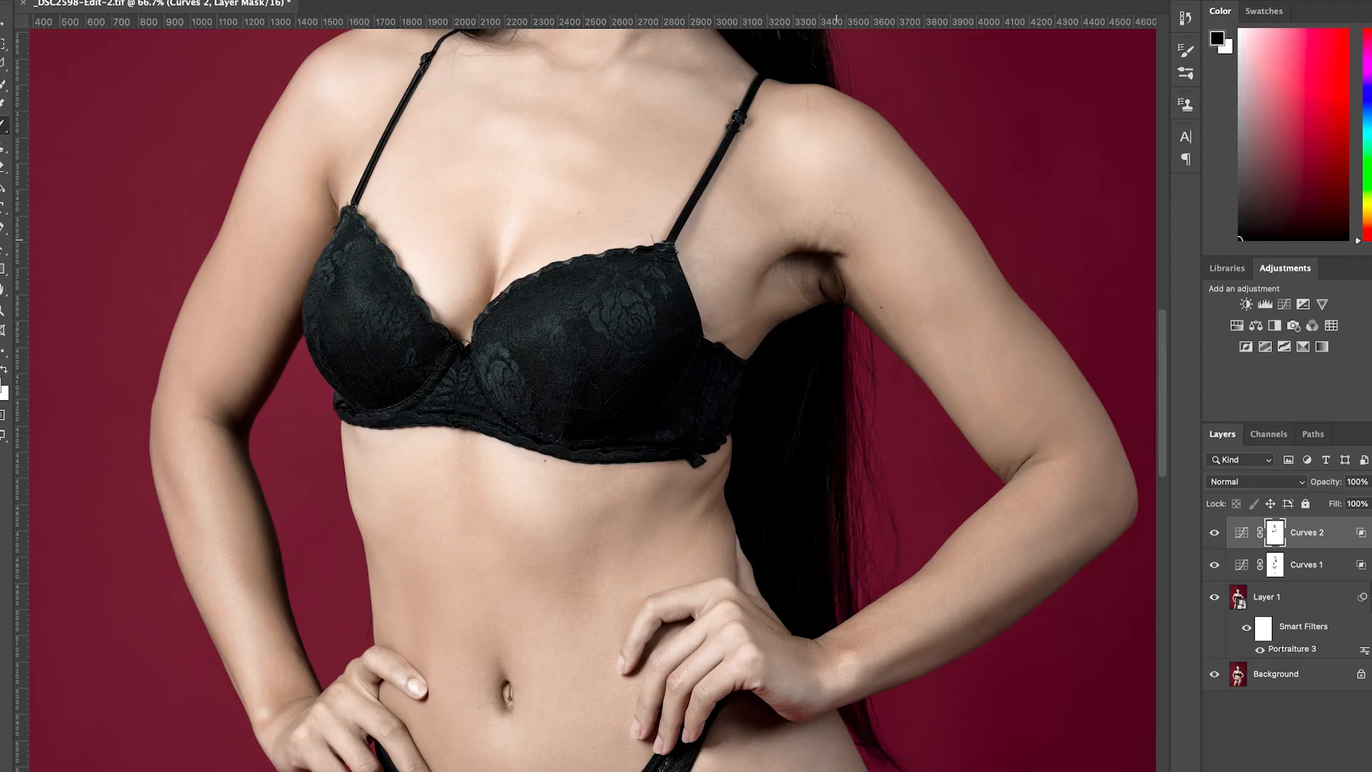
{"action": "left_click_drag", "start_coordinate": [809, 279], "coordinate": [818, 270]}
{"action": "scroll", "coordinate": [642, 310], "scroll_direction": "down", "scroll_amount": 3}
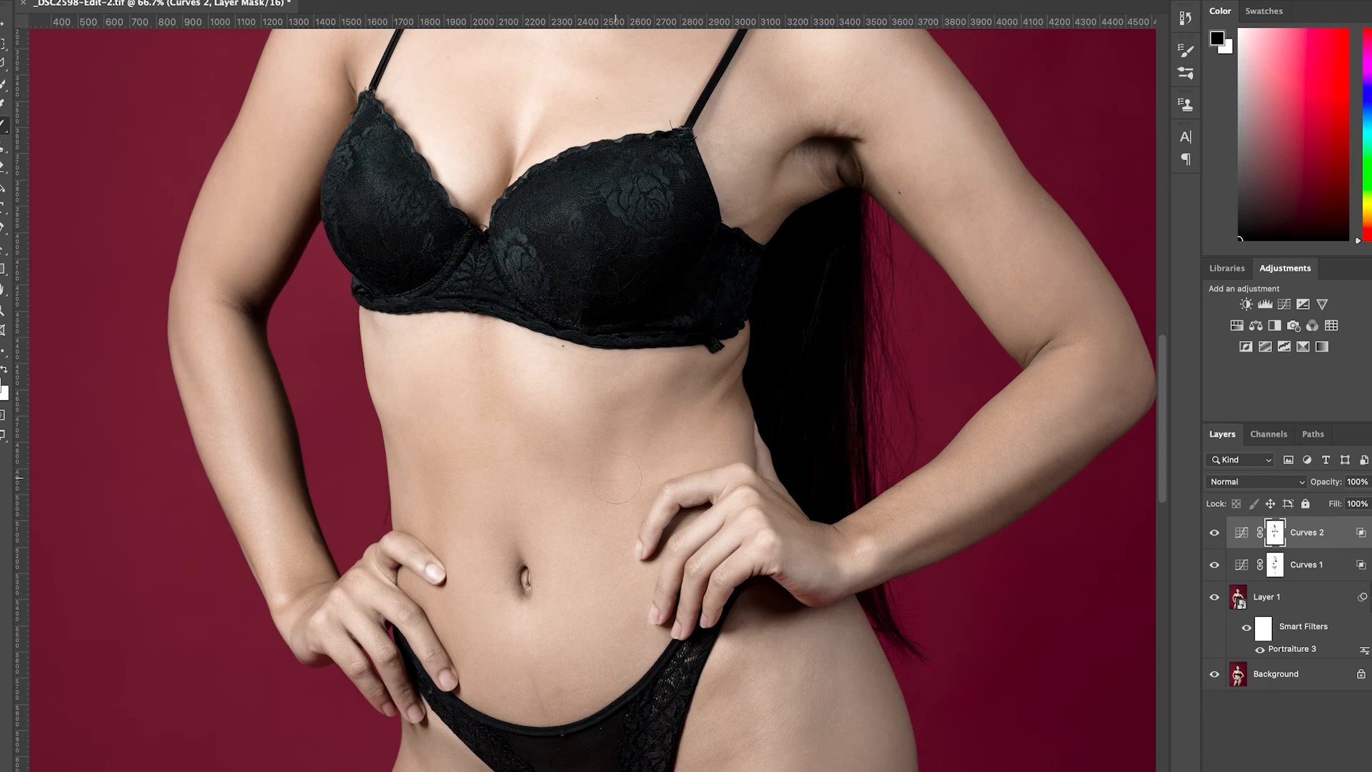
Continue painting the Curves 2 mask in black over the hips and thighs.
{"action": "left_click", "coordinate": [3, 308]}
{"action": "left_click", "coordinate": [683, 399], "text": "alt"}
{"action": "left_click", "coordinate": [682, 443], "text": "alt"}
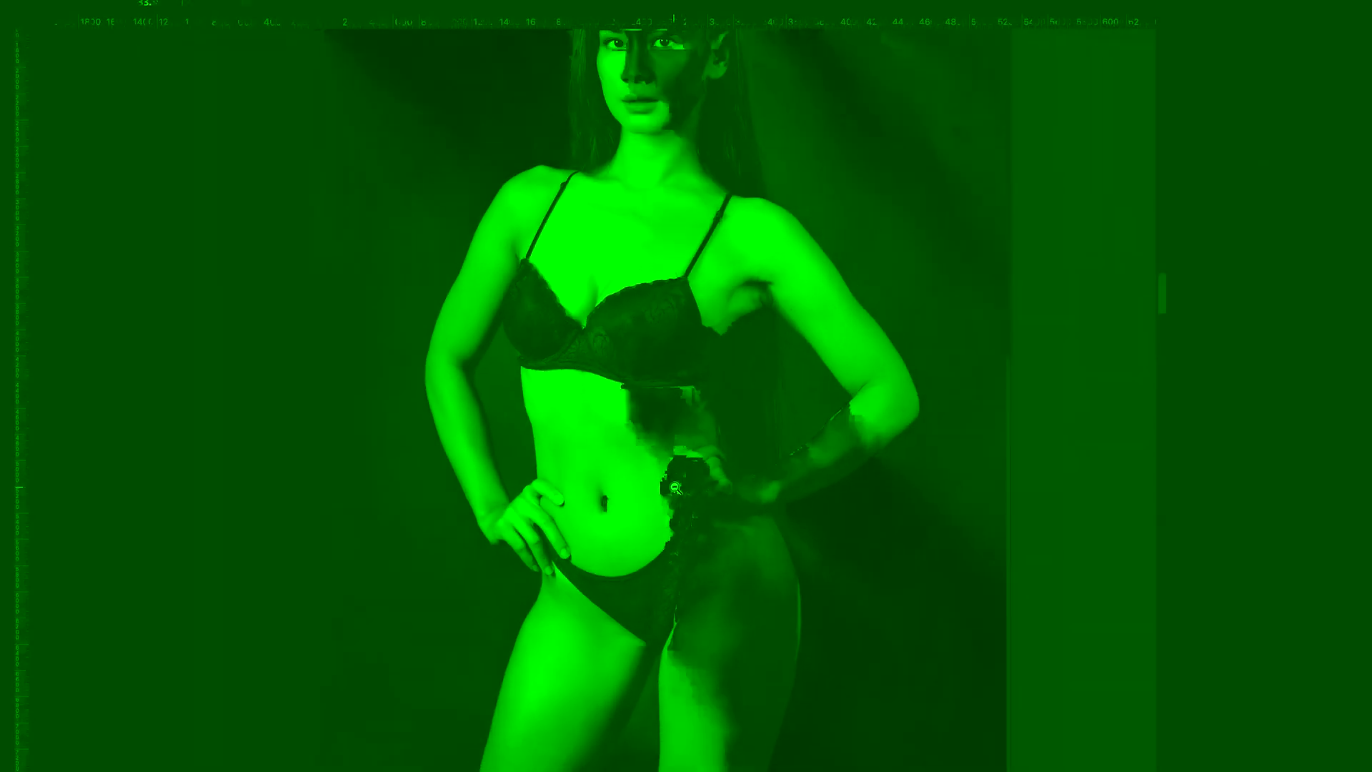
{"action": "left_click", "coordinate": [677, 486], "text": "alt"}
{"action": "left_click", "coordinate": [4, 123]}
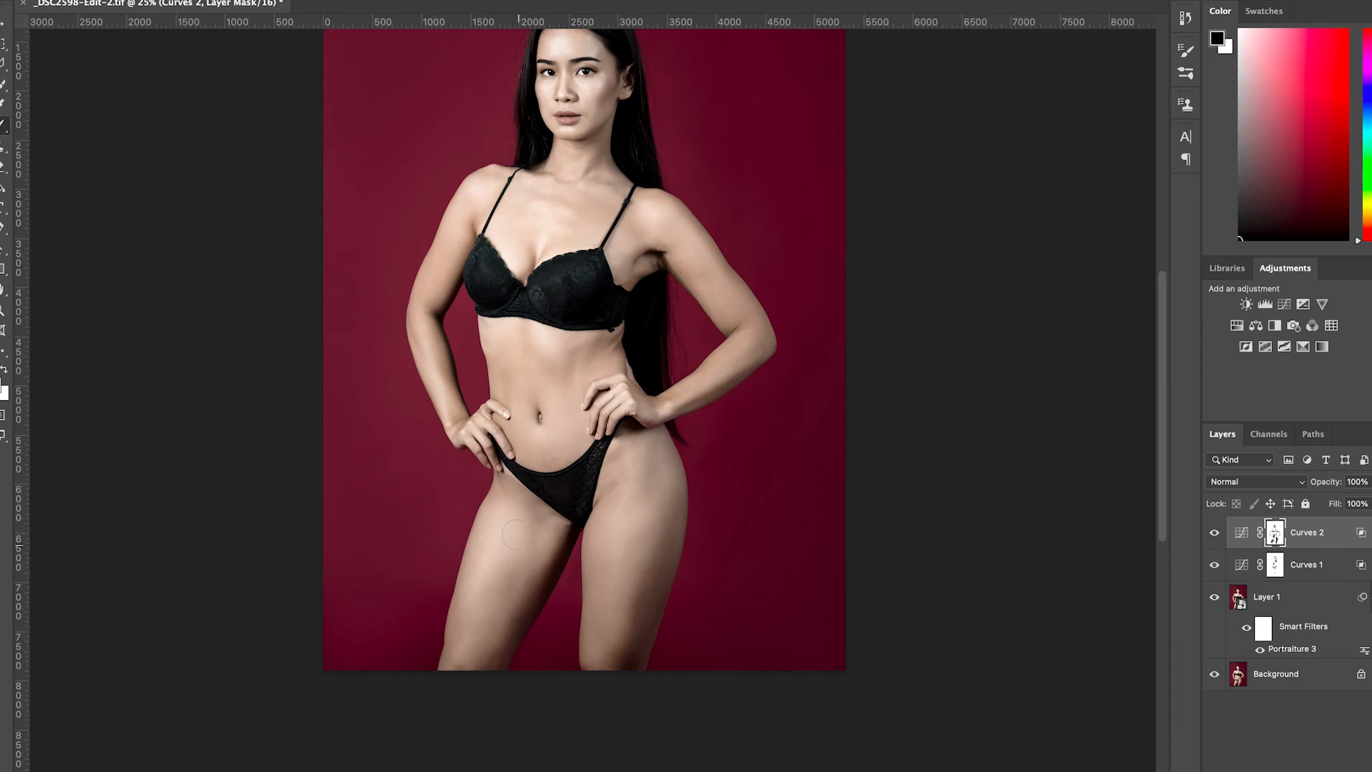
Examine the light shaping on the face, upper body and full figure at several magnifications.
{"action": "key", "text": "super+space"}
{"action": "left_click", "coordinate": [590, 275], "text": "alt"}
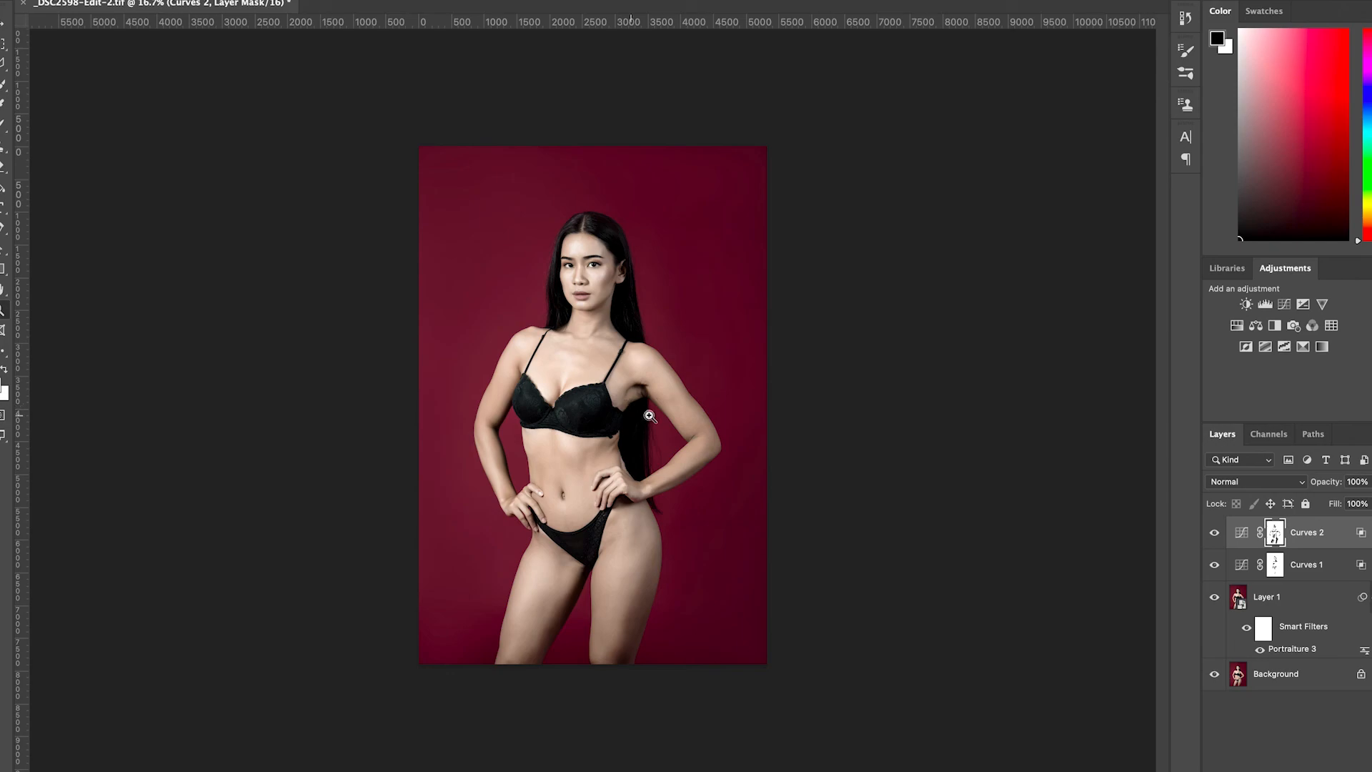
{"action": "left_click", "coordinate": [585, 291]}
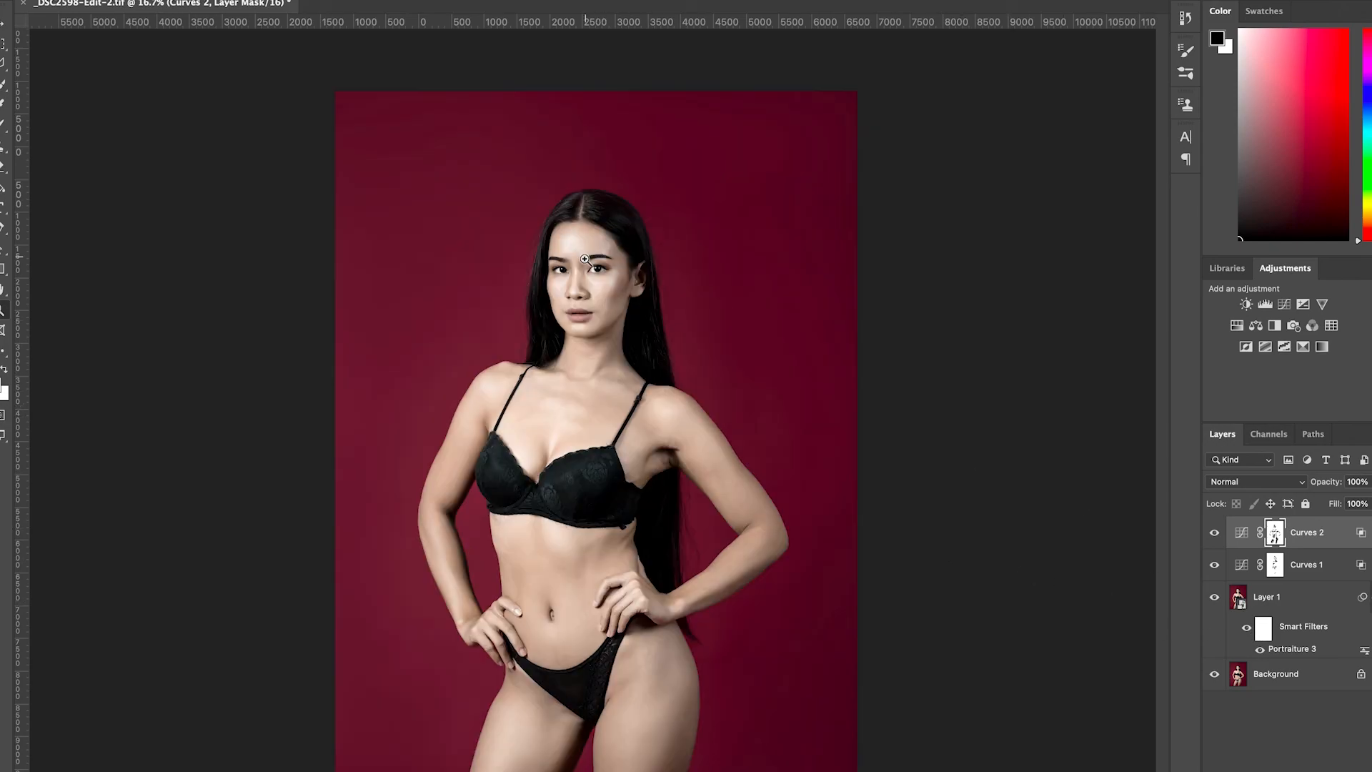
{"action": "left_click", "coordinate": [583, 291]}
{"action": "left_click", "coordinate": [581, 292]}
{"action": "left_click", "coordinate": [581, 292]}
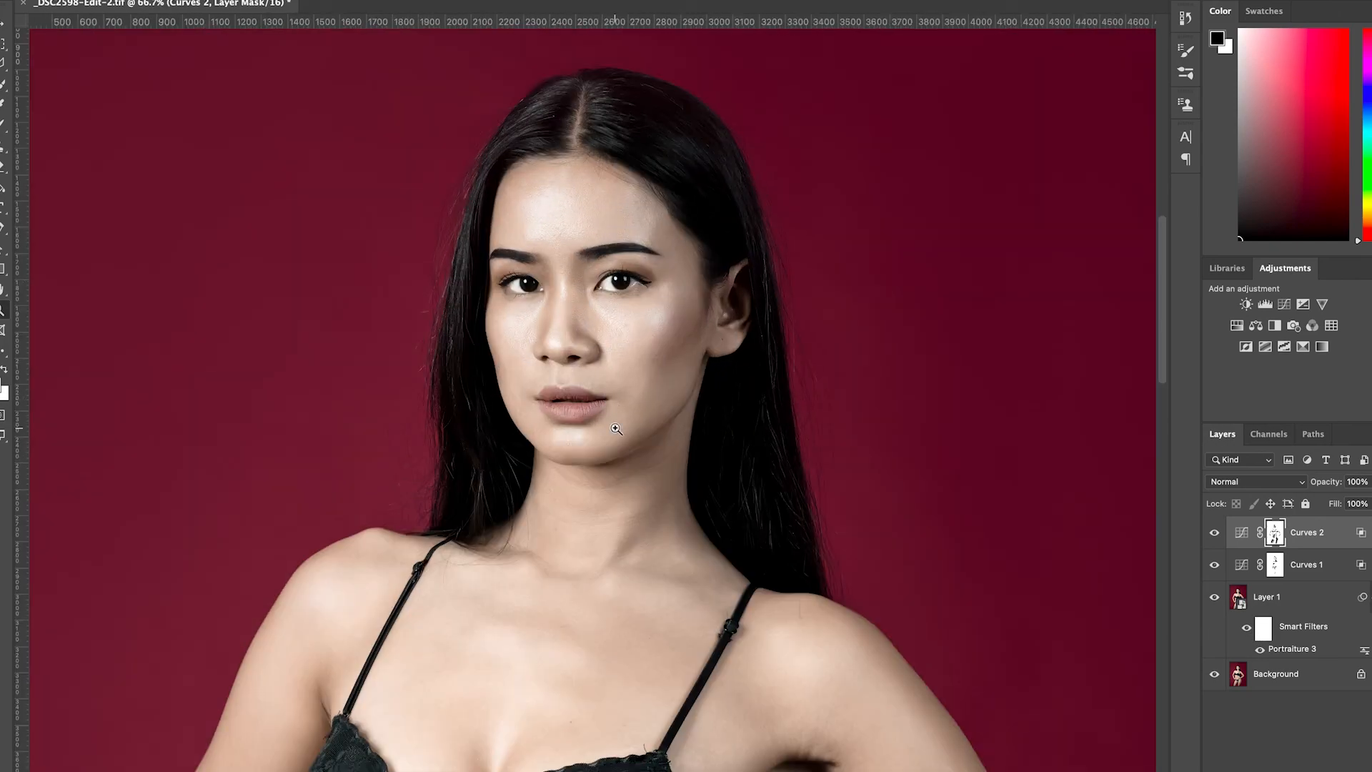
{"action": "left_click", "coordinate": [612, 487], "text": "alt"}
{"action": "left_click", "coordinate": [612, 487], "text": "alt"}
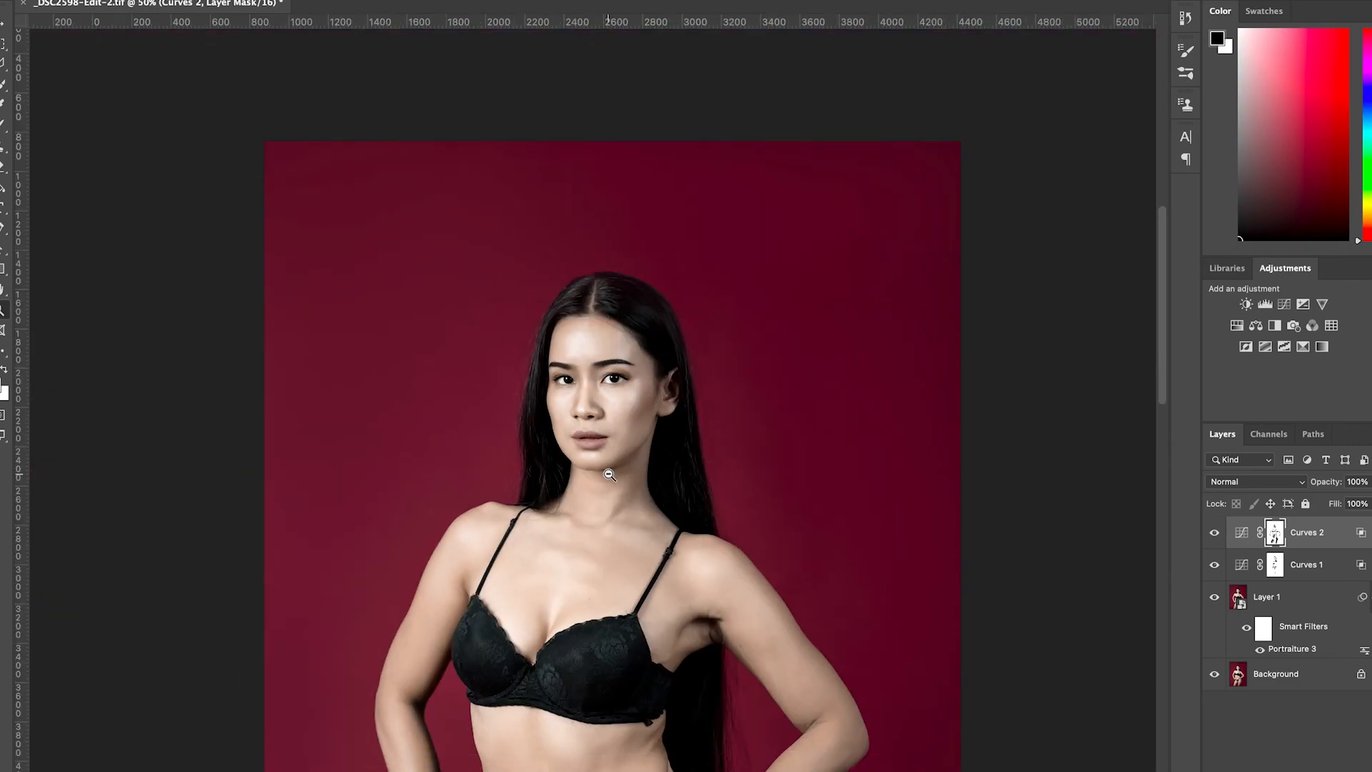
{"action": "left_click", "coordinate": [611, 488], "text": "alt"}
{"action": "left_click", "coordinate": [611, 488], "text": "alt"}
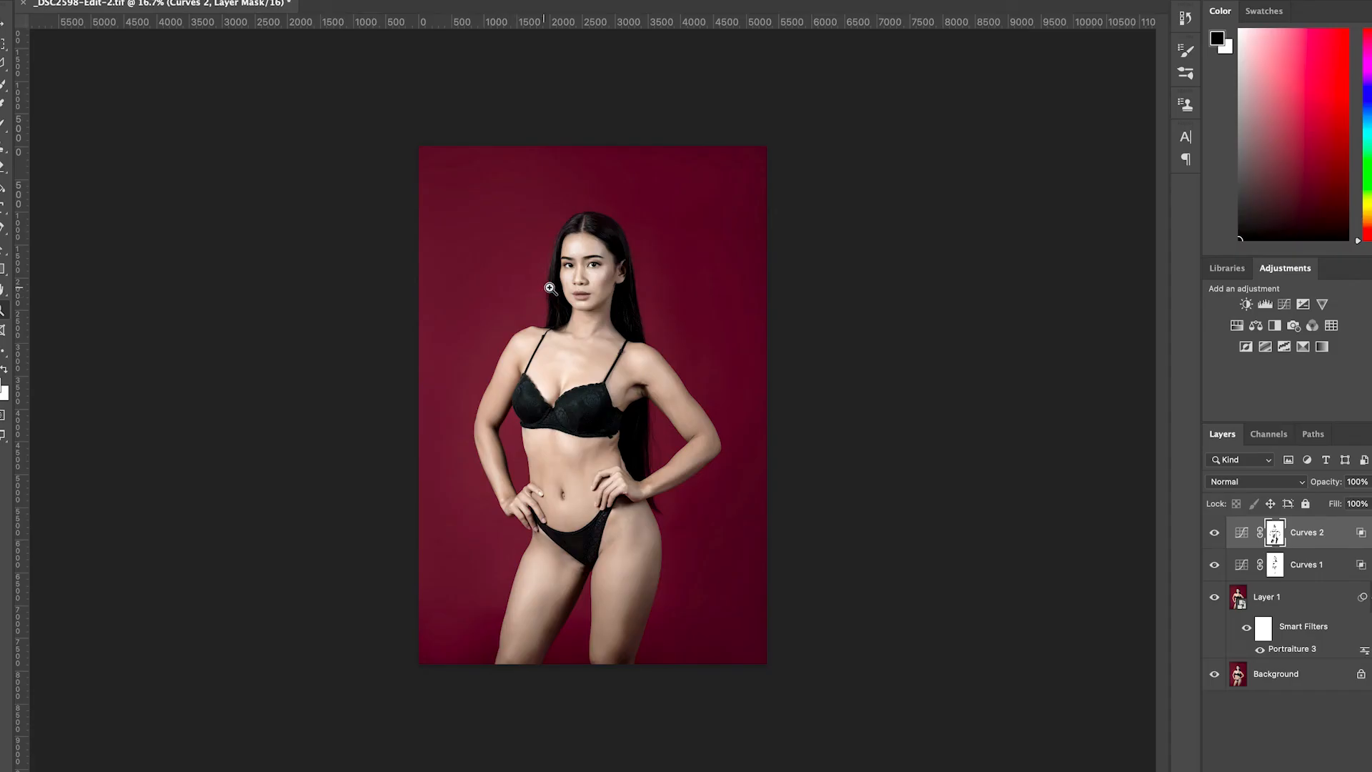
{"action": "left_click", "coordinate": [564, 286]}
{"action": "left_click", "coordinate": [567, 286]}
{"action": "left_click", "coordinate": [590, 288]}
{"action": "left_click", "coordinate": [651, 293]}
{"action": "left_click", "coordinate": [651, 290]}
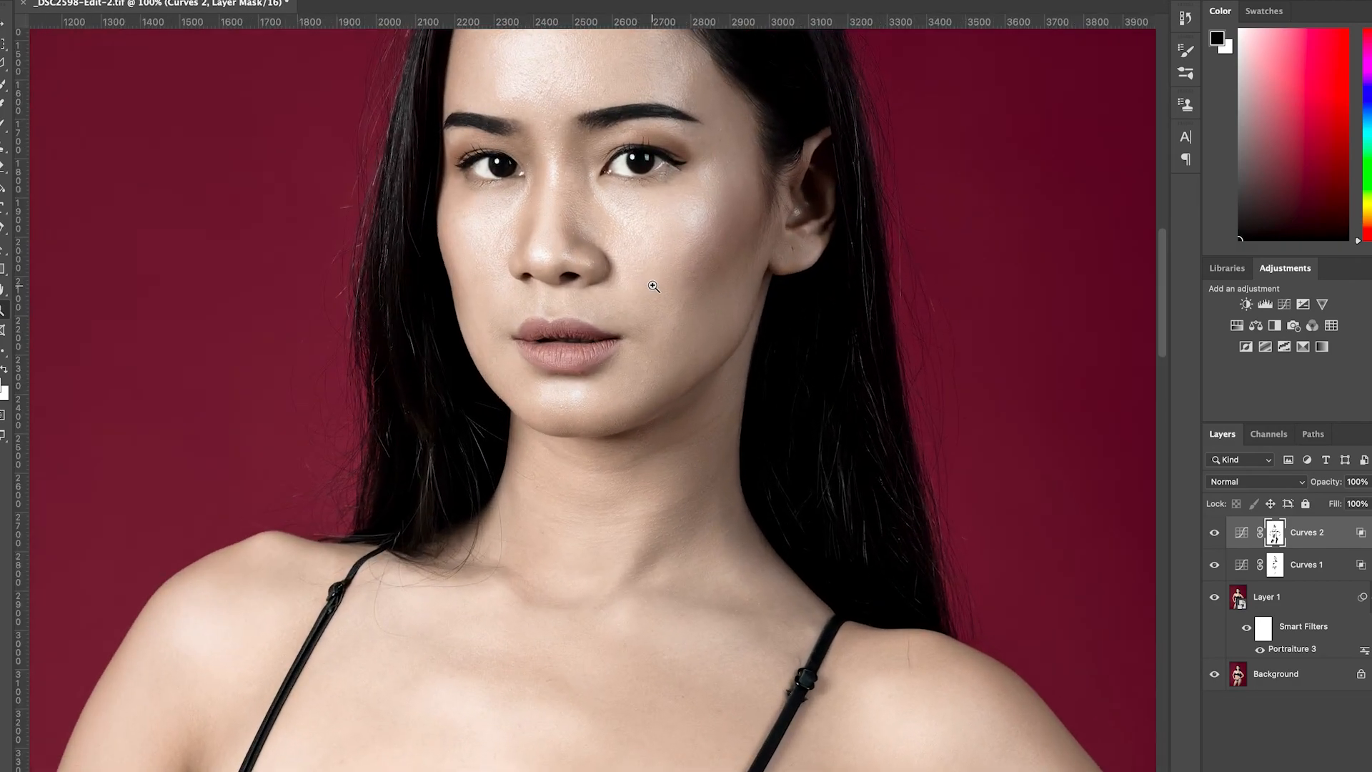
{"action": "left_click_drag", "start_coordinate": [643, 213], "coordinate": [620, 315]}
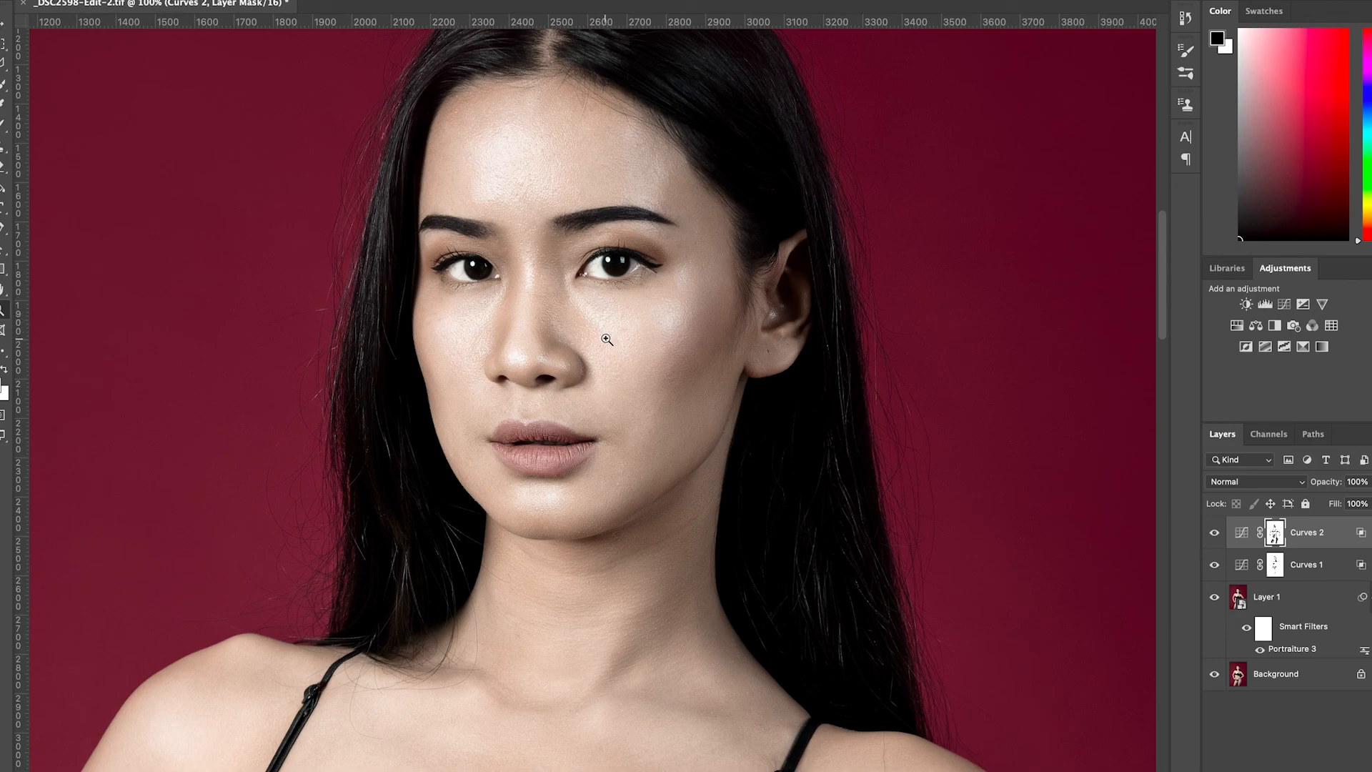
{"action": "left_click", "coordinate": [599, 392], "text": "alt"}
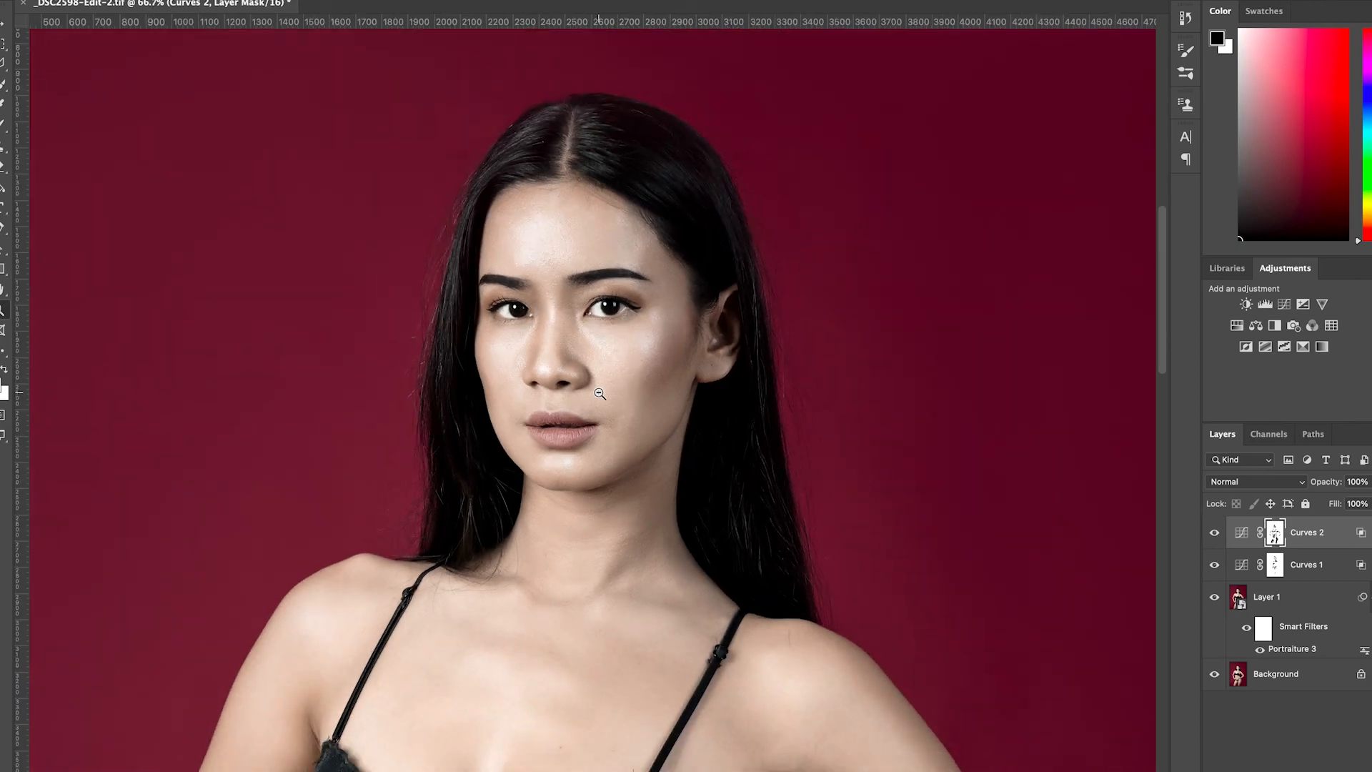
{"action": "left_click", "coordinate": [597, 409], "text": "alt"}
{"action": "left_click", "coordinate": [597, 410], "text": "alt"}
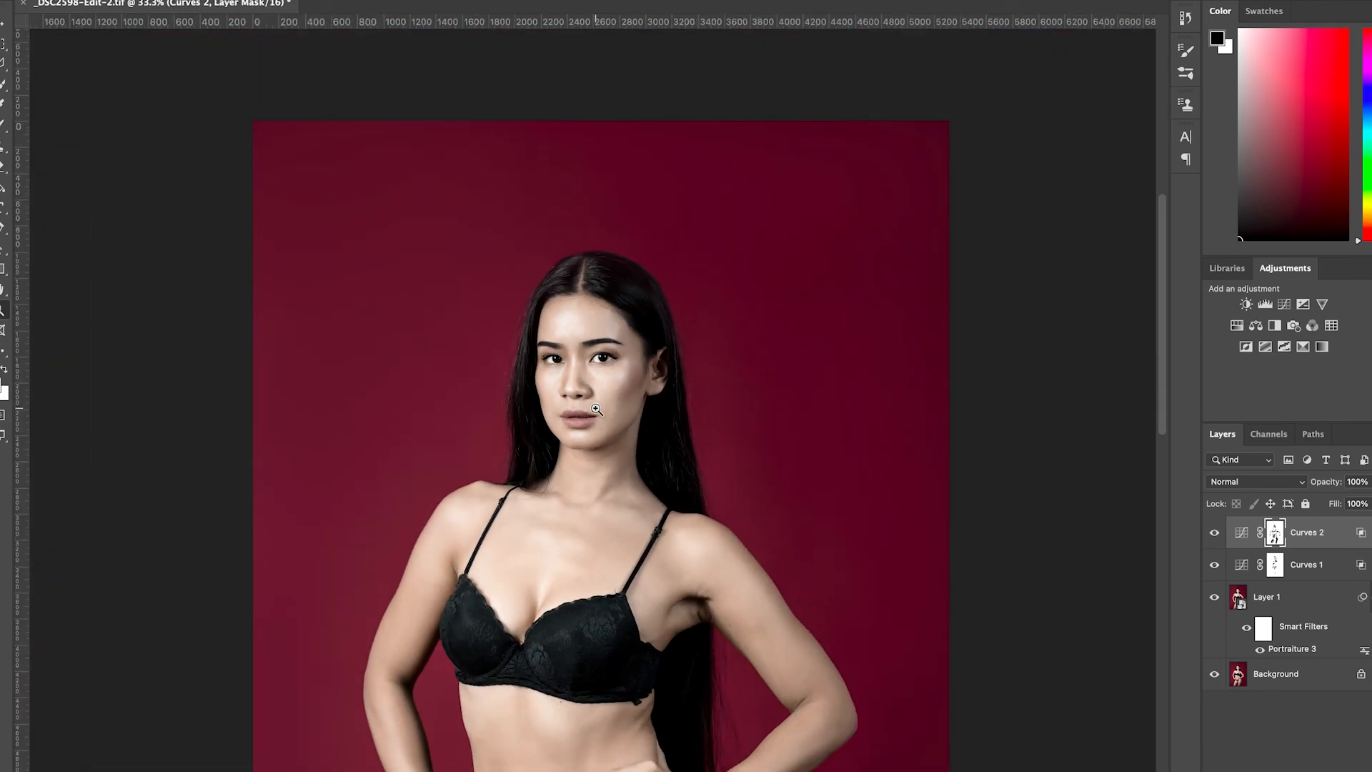
{"action": "left_click", "coordinate": [601, 438], "text": "alt"}
{"action": "left_click_drag", "start_coordinate": [603, 437], "coordinate": [650, 323]}
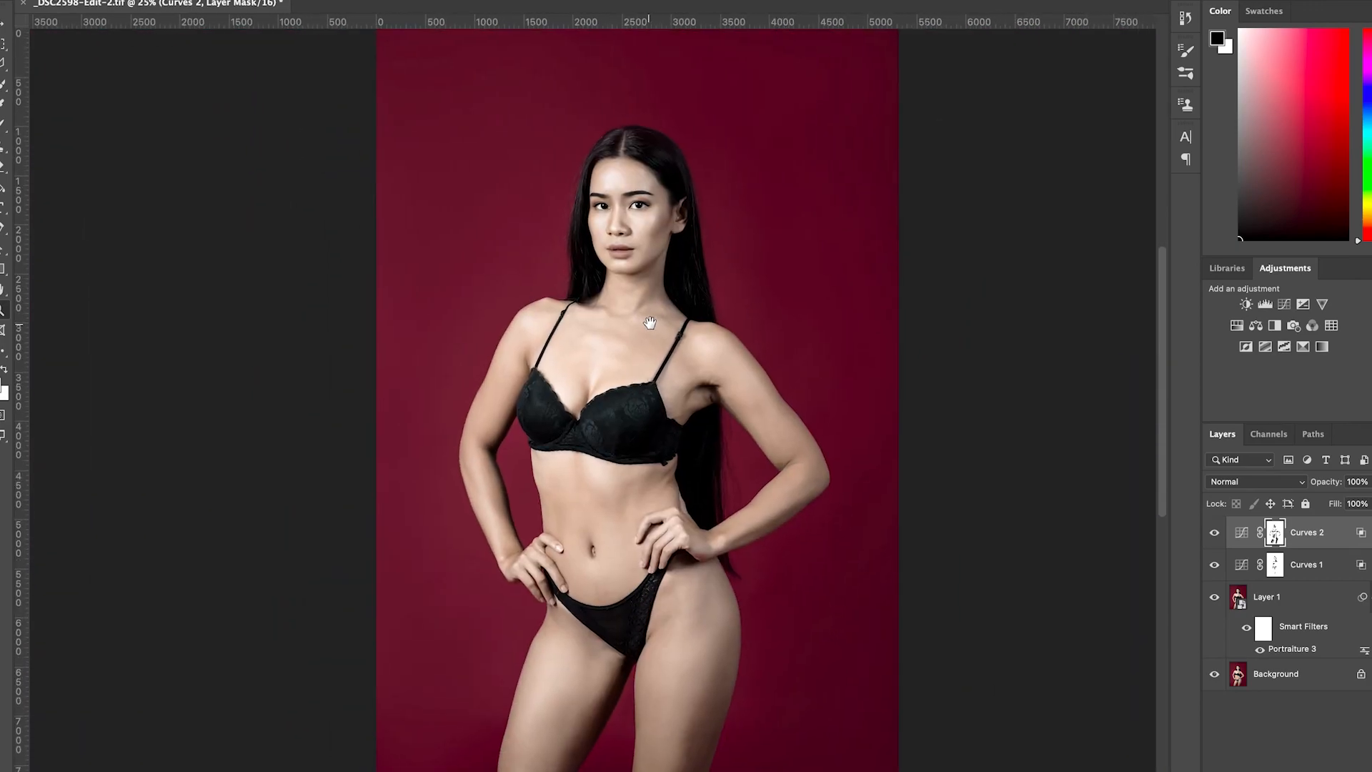
{"action": "left_click", "coordinate": [629, 396], "text": "alt"}
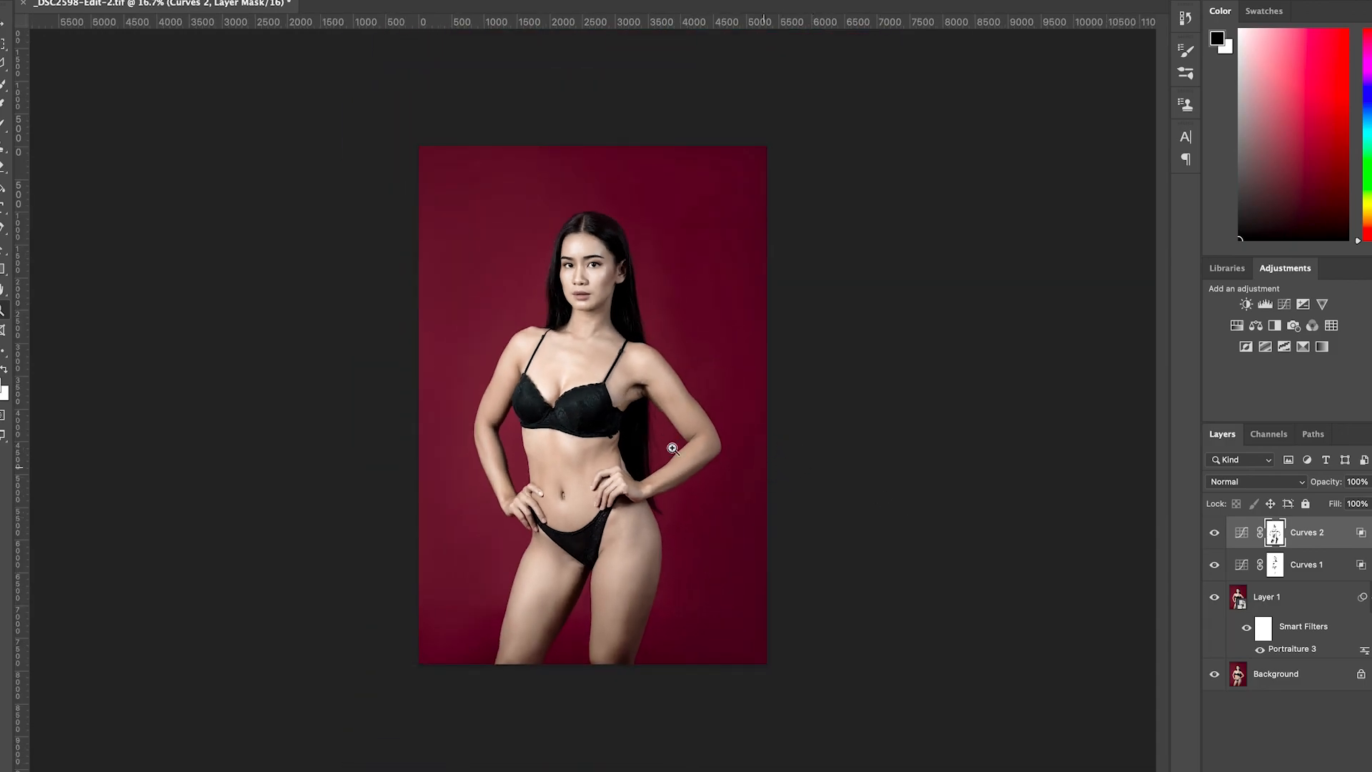
{"action": "left_click", "coordinate": [662, 396]}
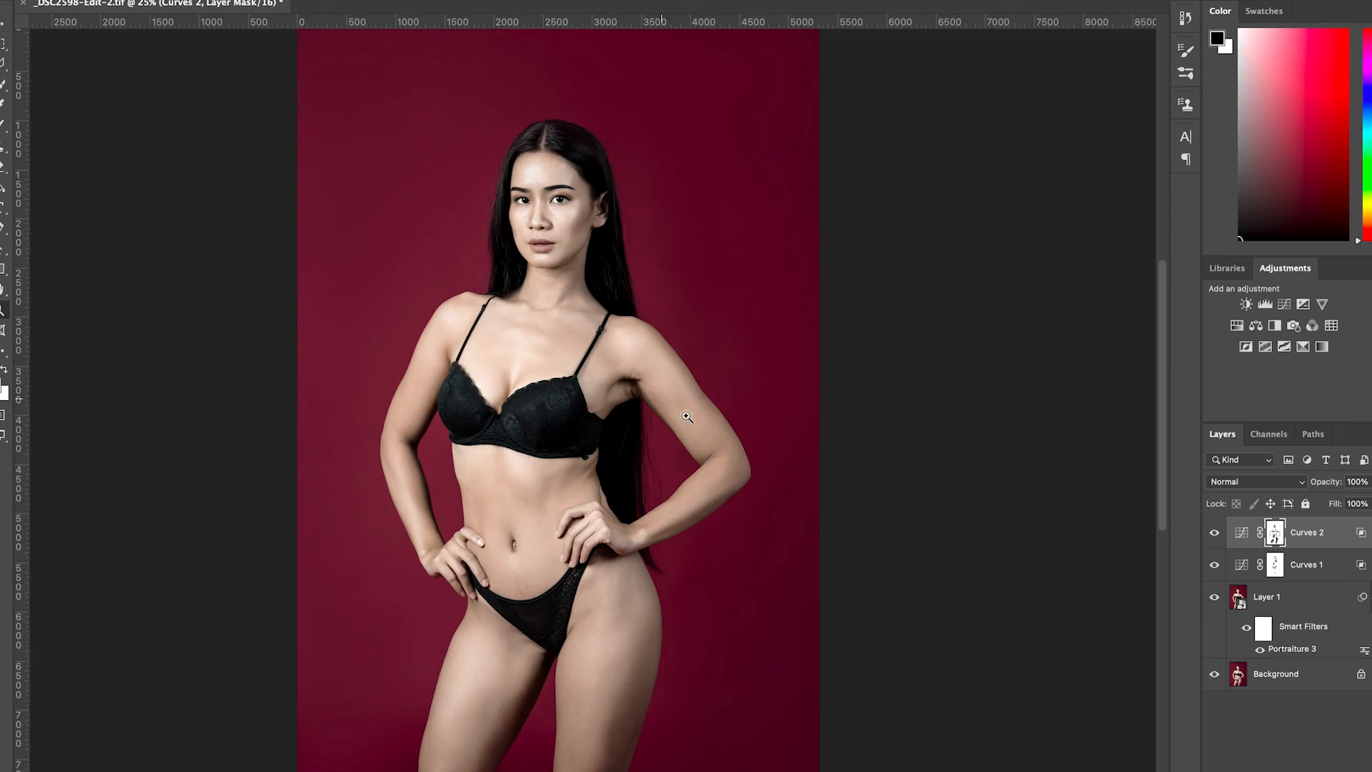
Select all layers from Curves 2 to Background and flatten the image.
{"action": "left_click", "coordinate": [1274, 673], "text": "shift"}
{"action": "right_click", "coordinate": [1274, 674]}
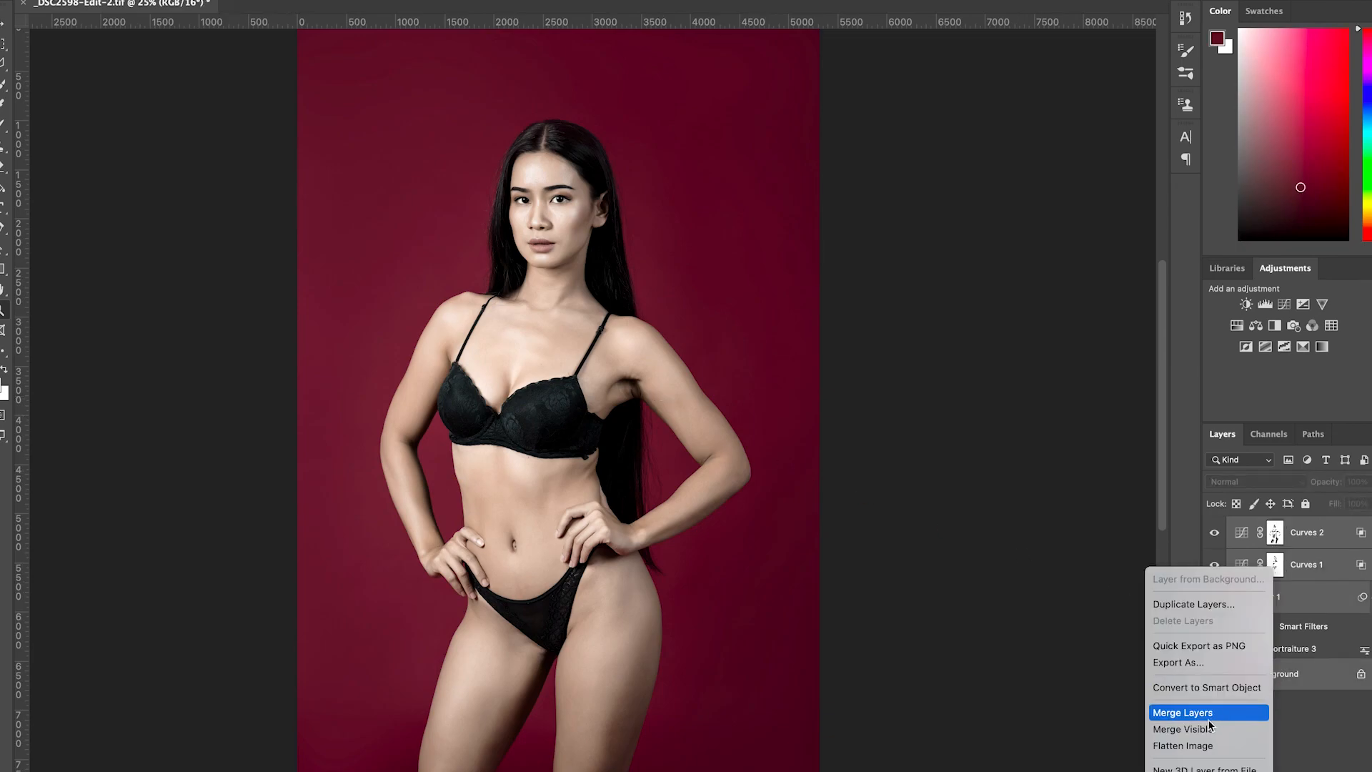
{"action": "left_click", "coordinate": [1204, 744]}
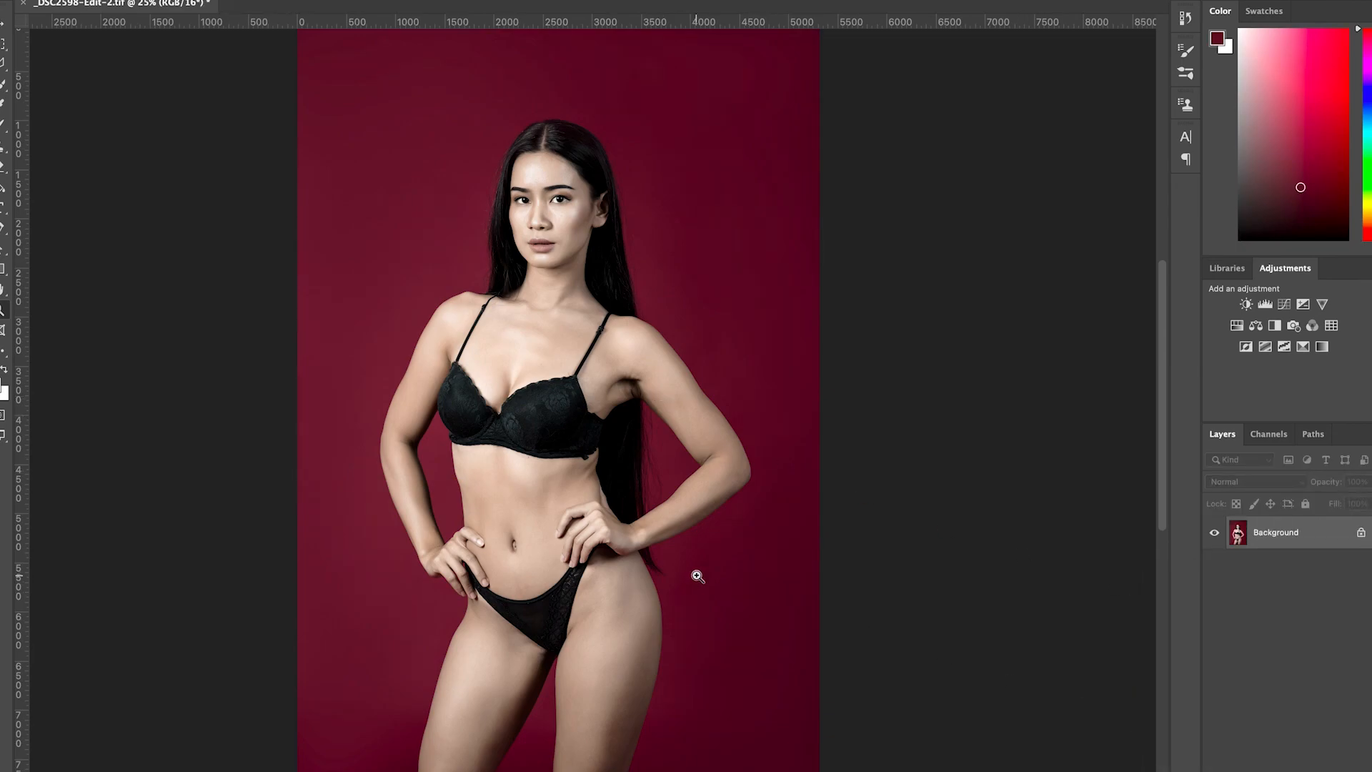
{"action": "left_click", "coordinate": [557, 282]}
{"action": "left_click", "coordinate": [536, 327], "text": "alt"}
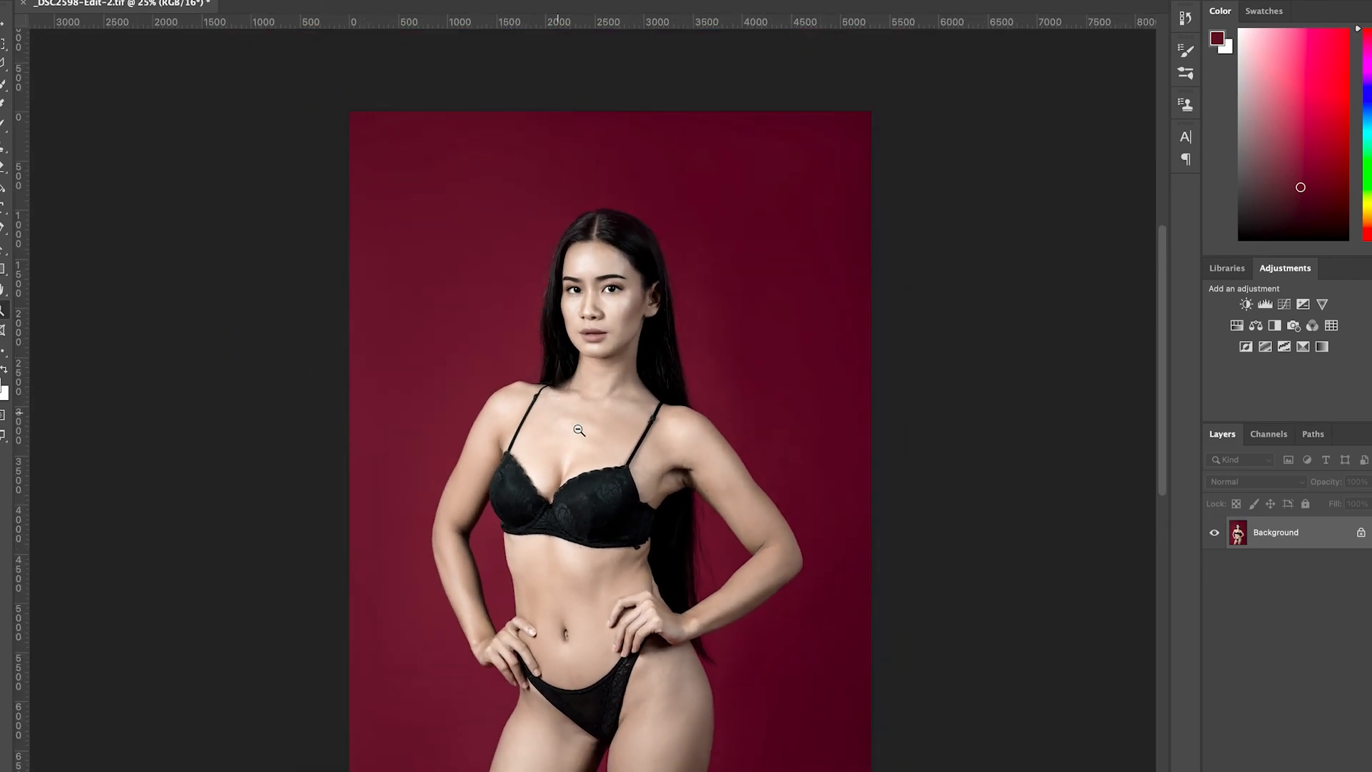
{"action": "left_click", "coordinate": [604, 449], "text": "alt"}
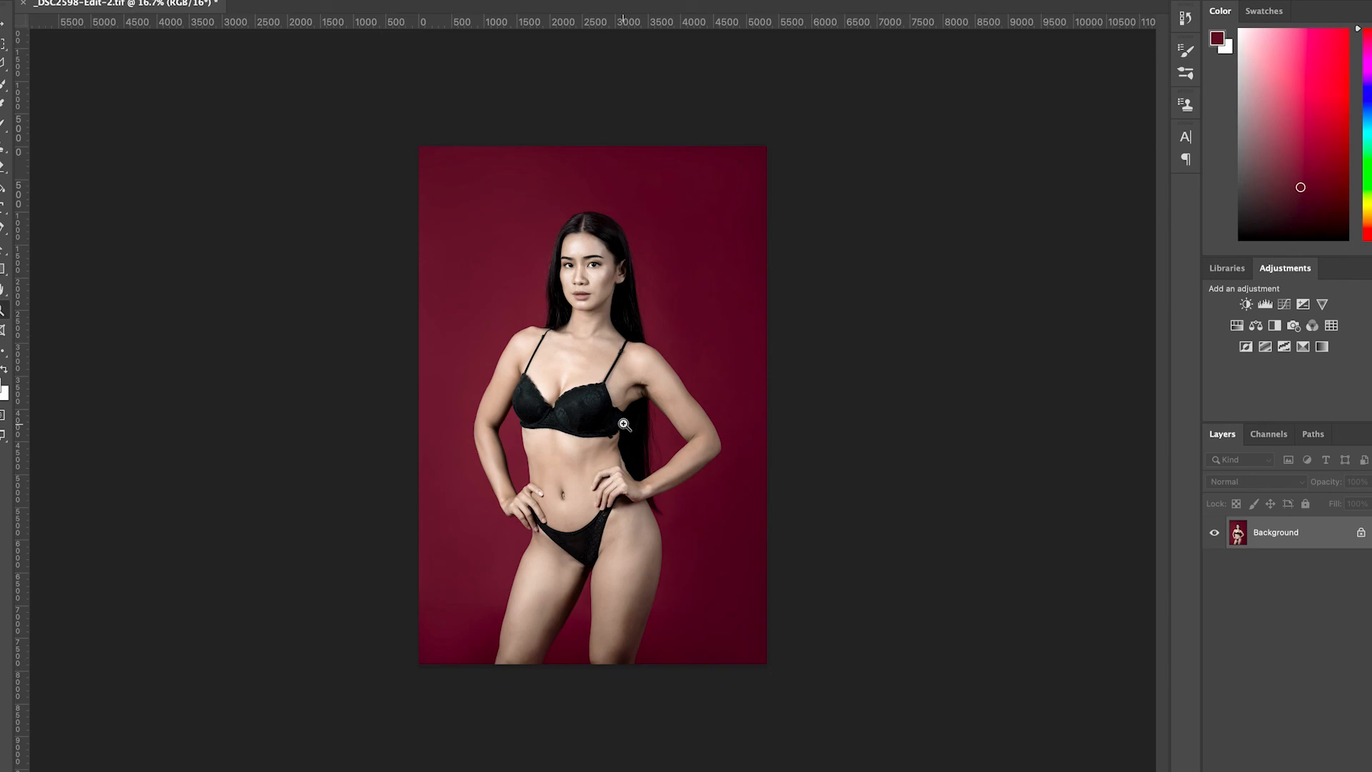
{"action": "left_click", "coordinate": [597, 385]}
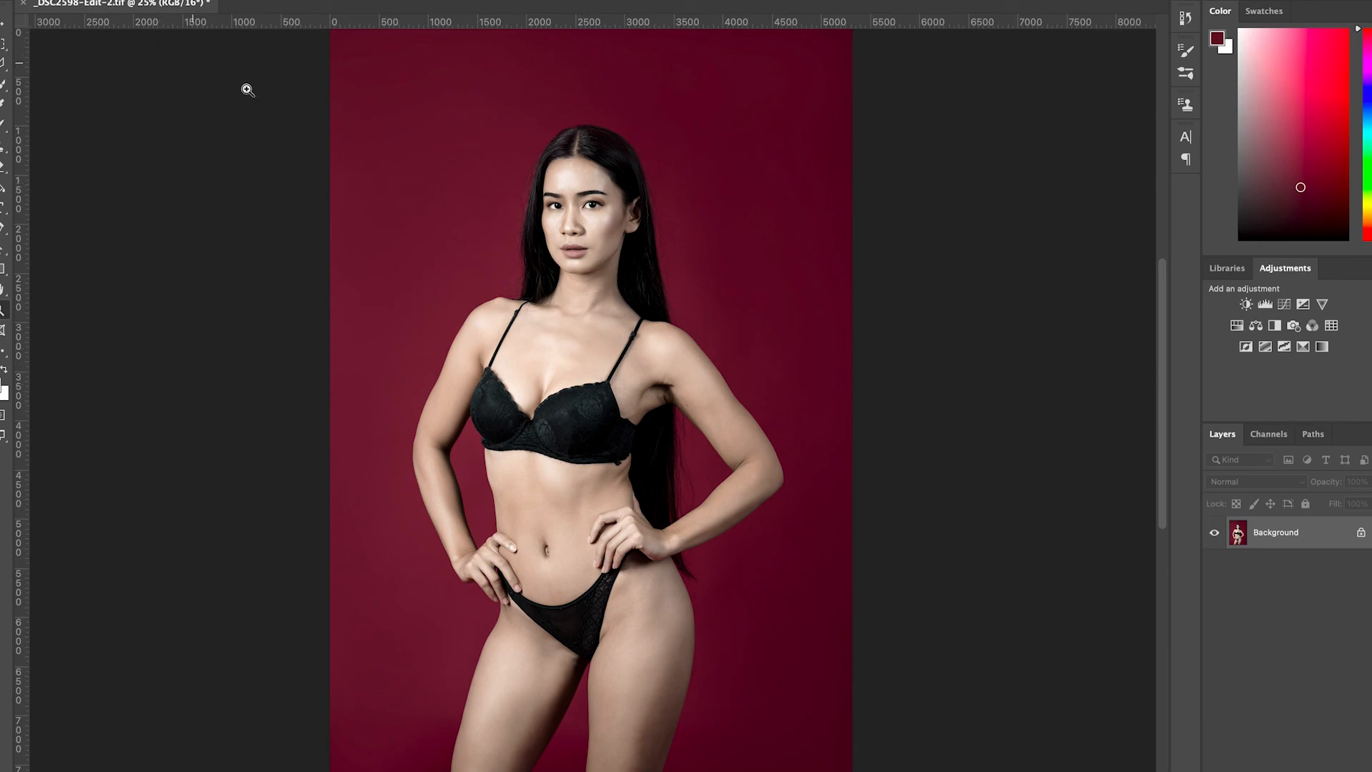
{"action": "mouse_move", "coordinate": [929, 770]}
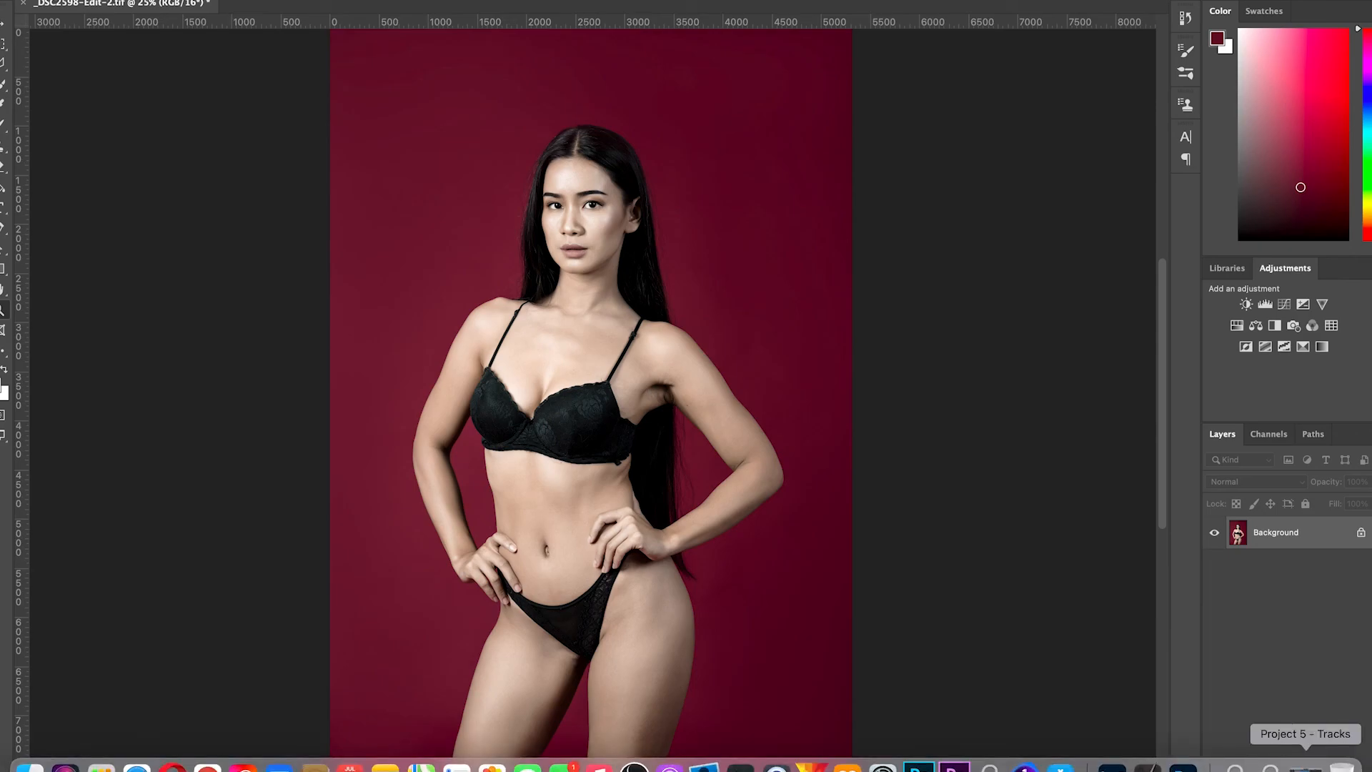